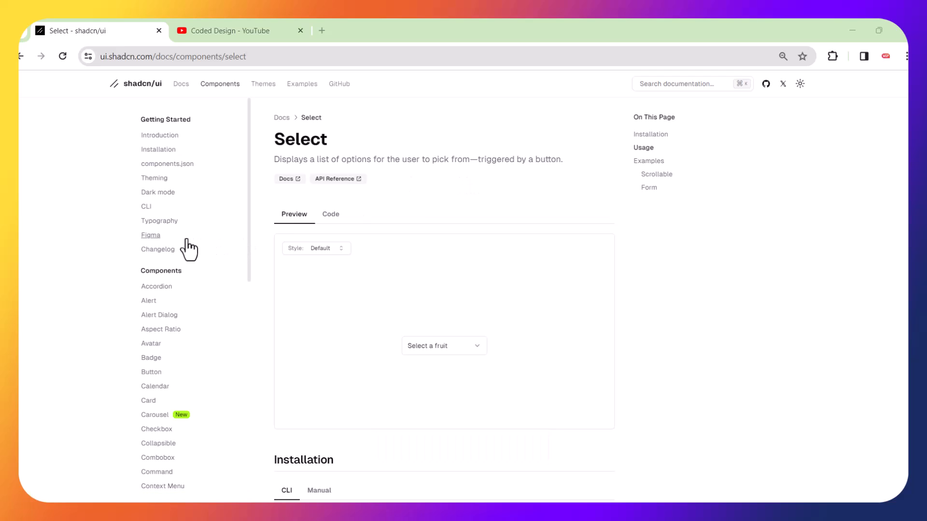
Go to the shadcn/ui Figma docs page and follow its figma.com community file link.
{"action": "left_click", "coordinate": [148, 237]}
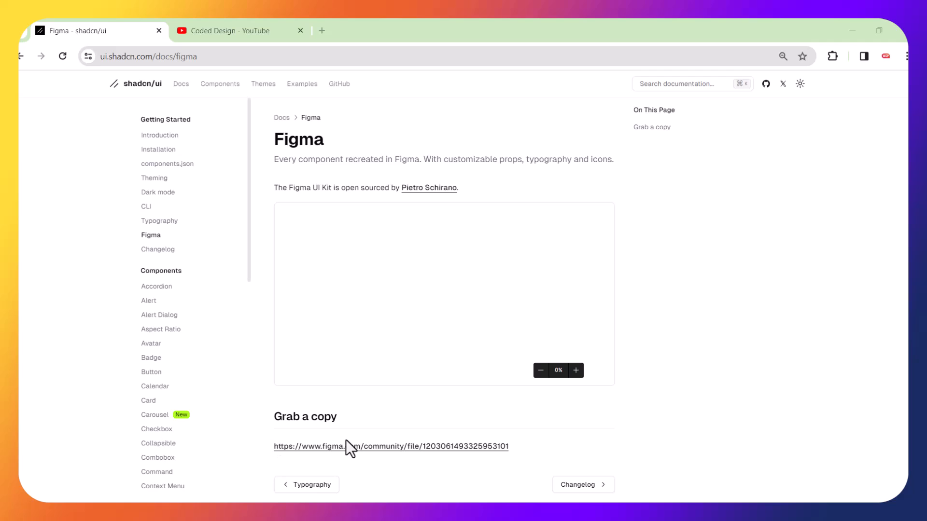
{"action": "left_click", "coordinate": [355, 449]}
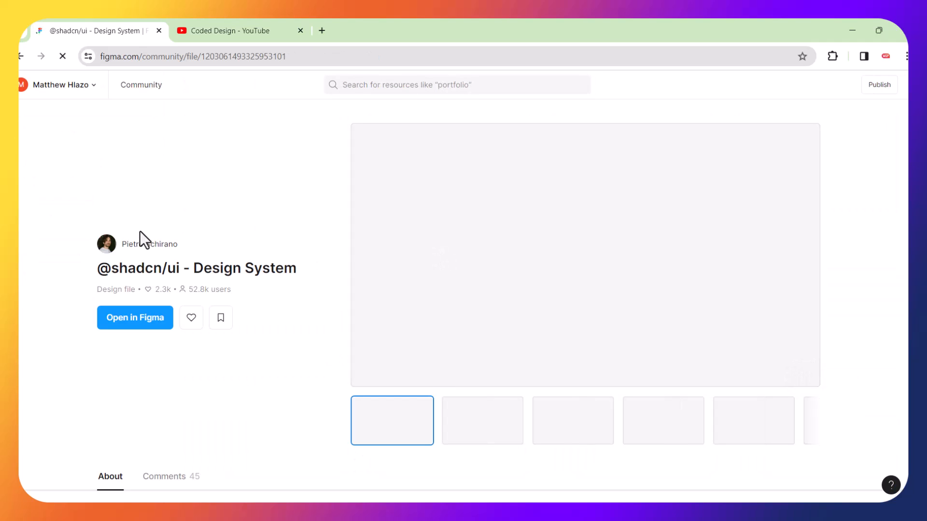
{"action": "left_click_drag", "start_coordinate": [96, 272], "coordinate": [296, 268]}
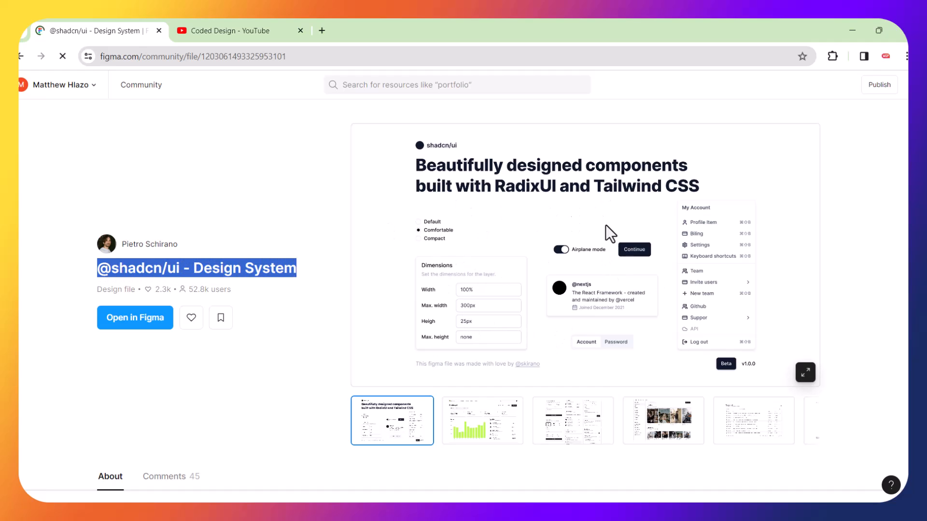
{"action": "left_click", "coordinate": [280, 188]}
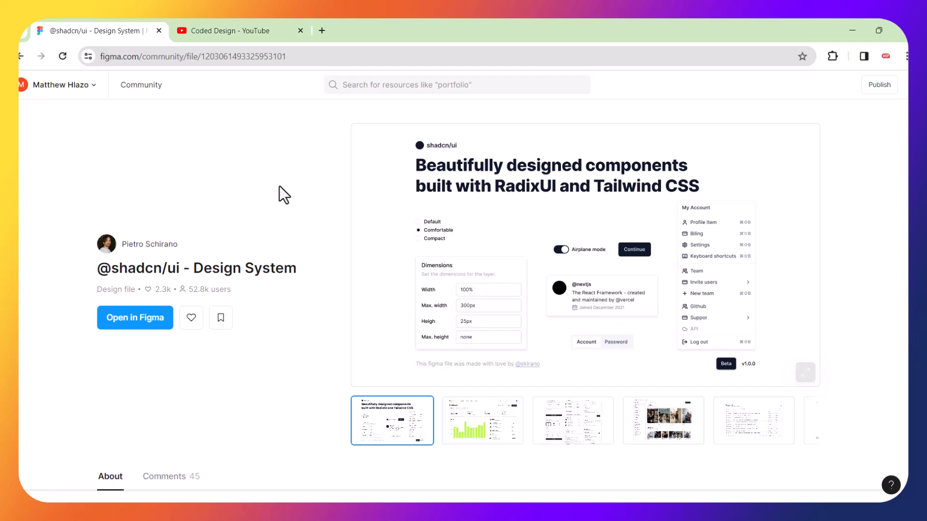
{"action": "left_click", "coordinate": [128, 317]}
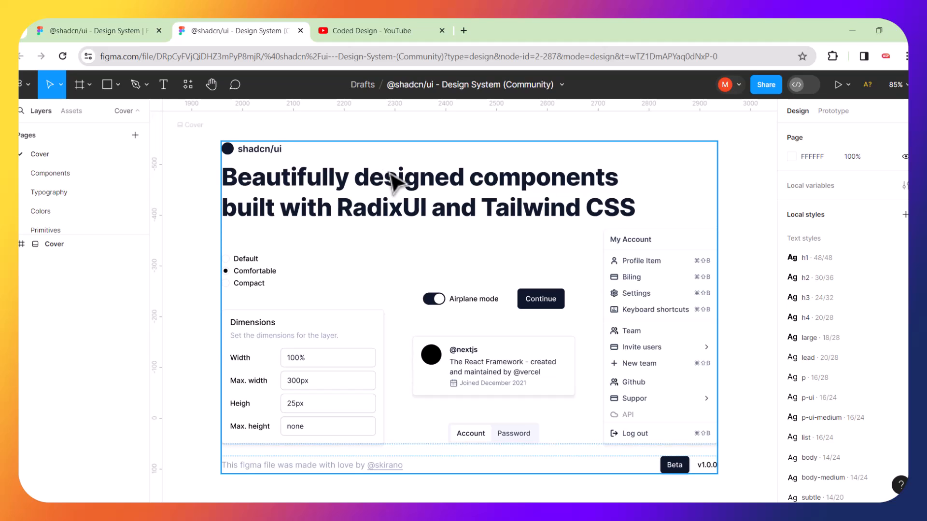
Zoom around the shadcn/ui Cover frame, briefly revisiting the community file tab.
{"action": "scroll", "coordinate": [393, 182], "scroll_direction": "down", "scroll_amount": 5}
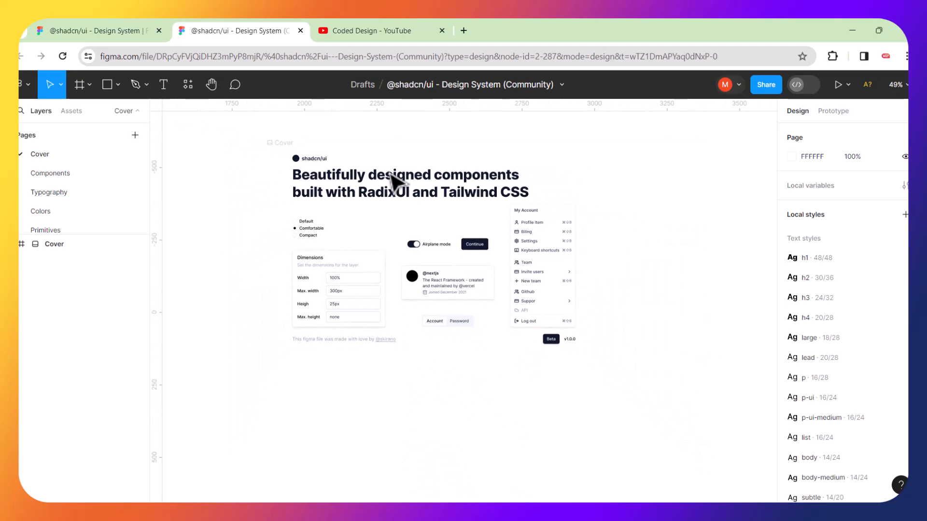
{"action": "scroll", "coordinate": [390, 173], "scroll_direction": "up", "scroll_amount": 1}
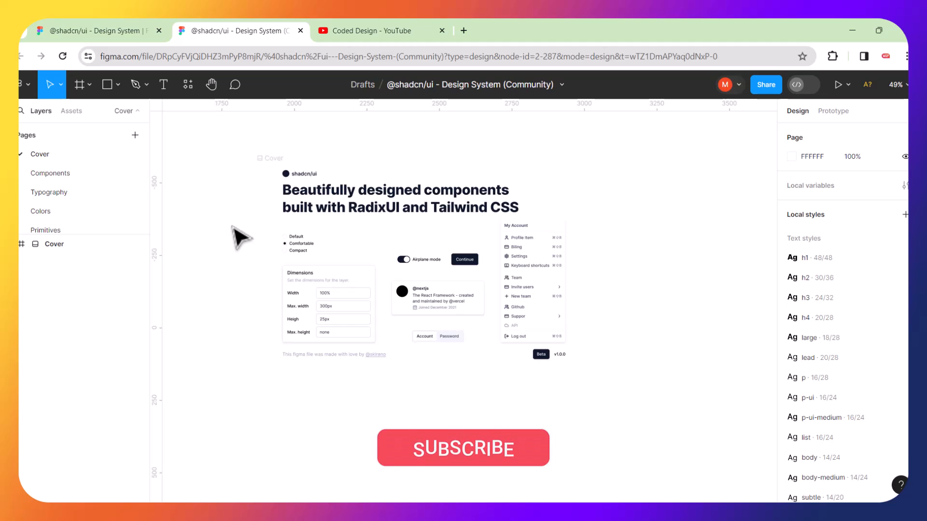
{"action": "left_click", "coordinate": [127, 29]}
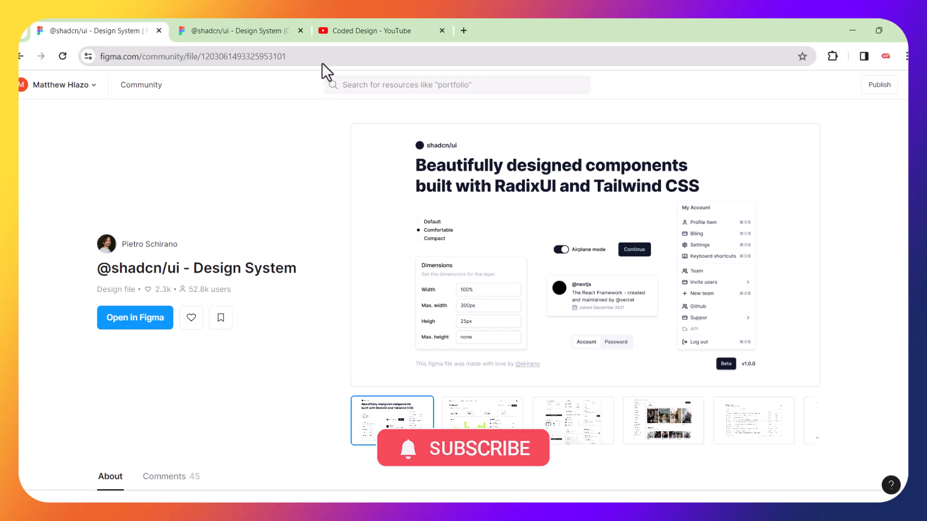
{"action": "left_click", "coordinate": [272, 36]}
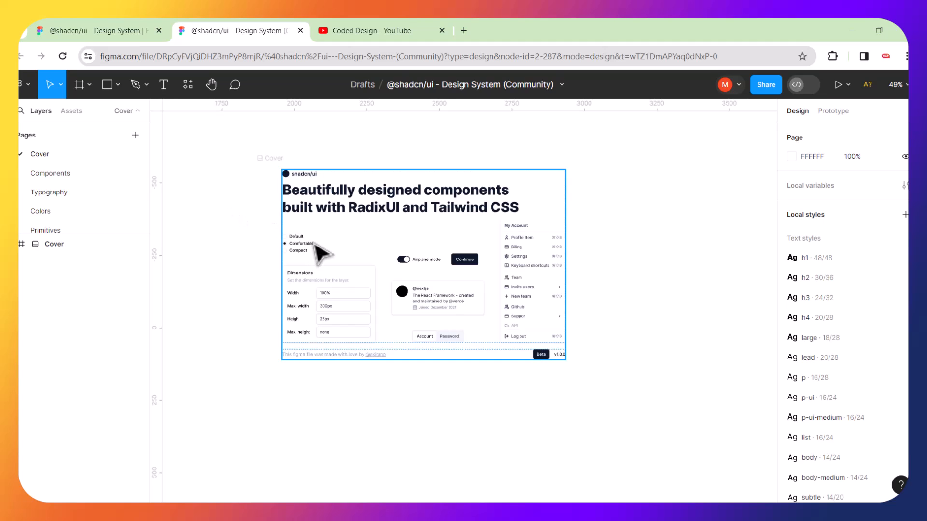
Switch the design file from the Cover to its Components page.
{"action": "scroll", "coordinate": [321, 252], "scroll_direction": "up", "scroll_amount": 5}
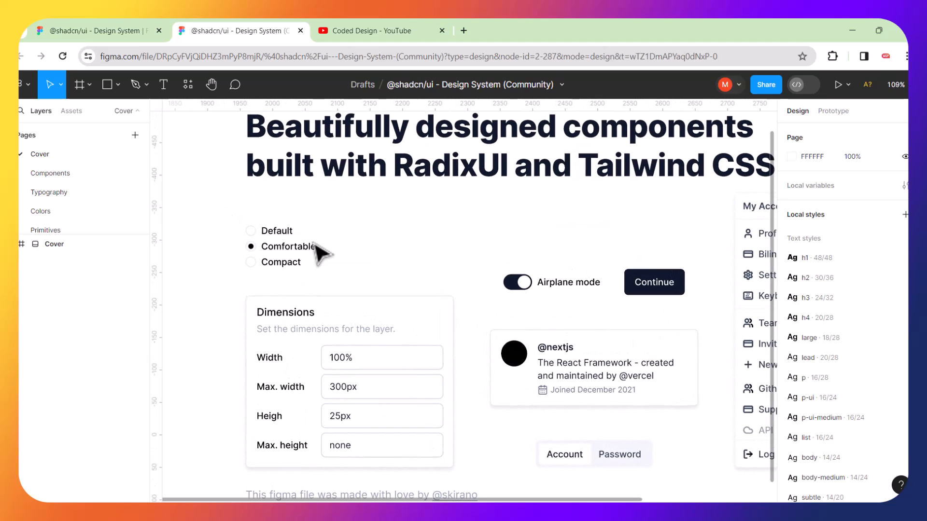
{"action": "scroll", "coordinate": [321, 252], "scroll_direction": "right", "scroll_amount": 3}
{"action": "scroll", "coordinate": [321, 252], "scroll_direction": "left", "scroll_amount": 2}
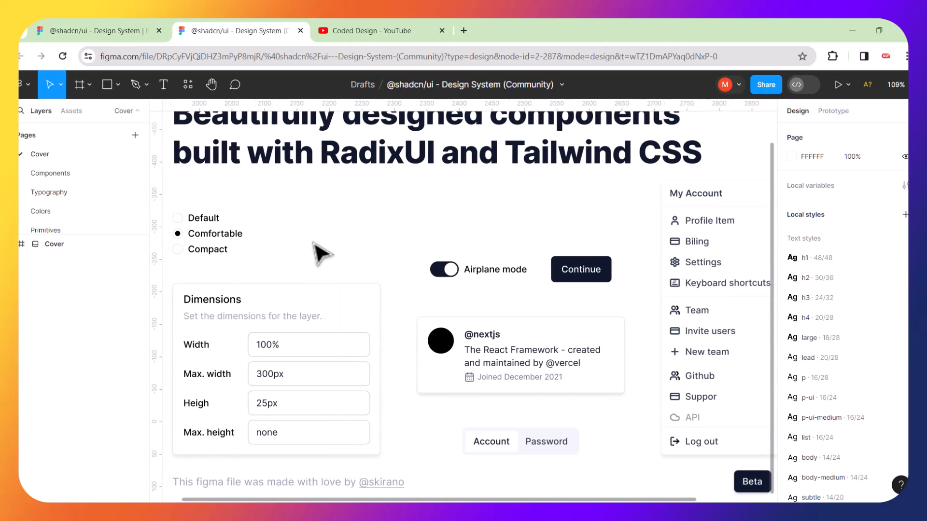
{"action": "left_click", "coordinate": [47, 179]}
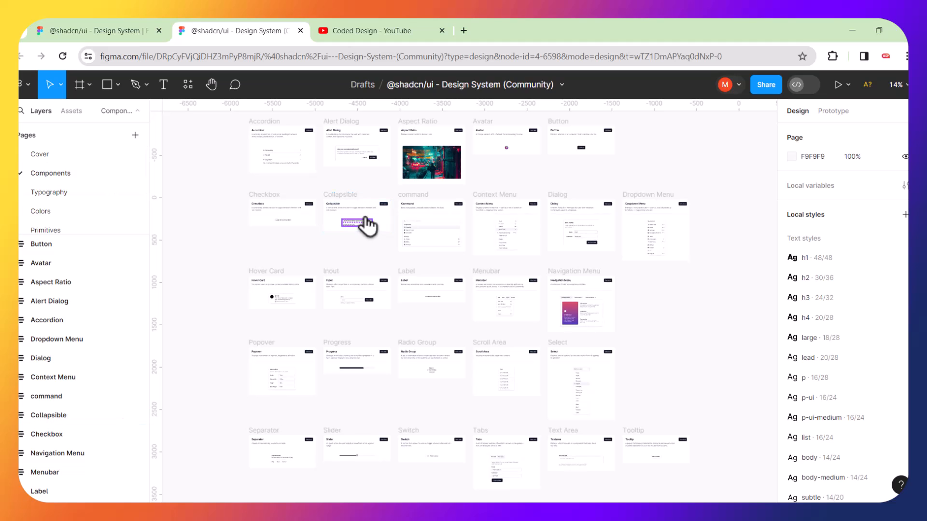
Pan across the Collapsible, Command, Dialog and Select frames, then open a new browser tab.
{"action": "scroll", "coordinate": [367, 225], "scroll_direction": "up", "scroll_amount": 10}
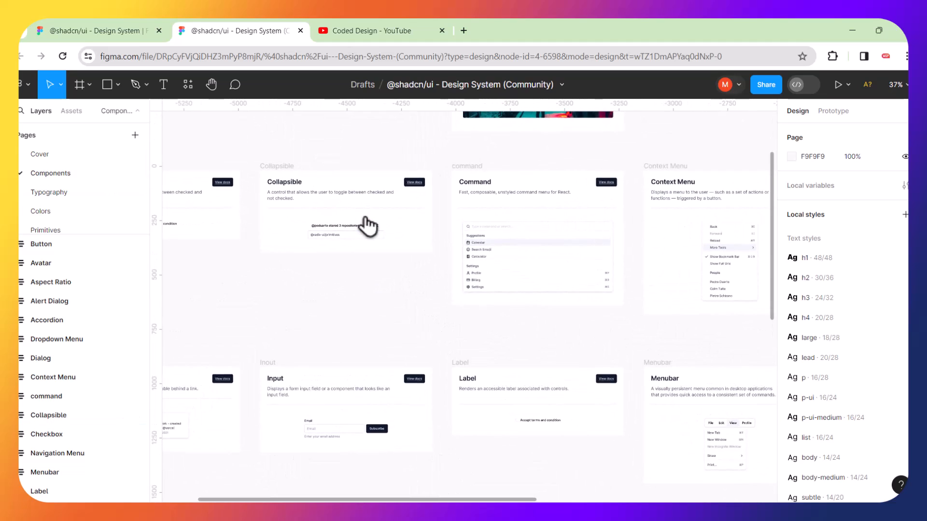
{"action": "scroll", "coordinate": [367, 225], "scroll_direction": "up", "scroll_amount": 6}
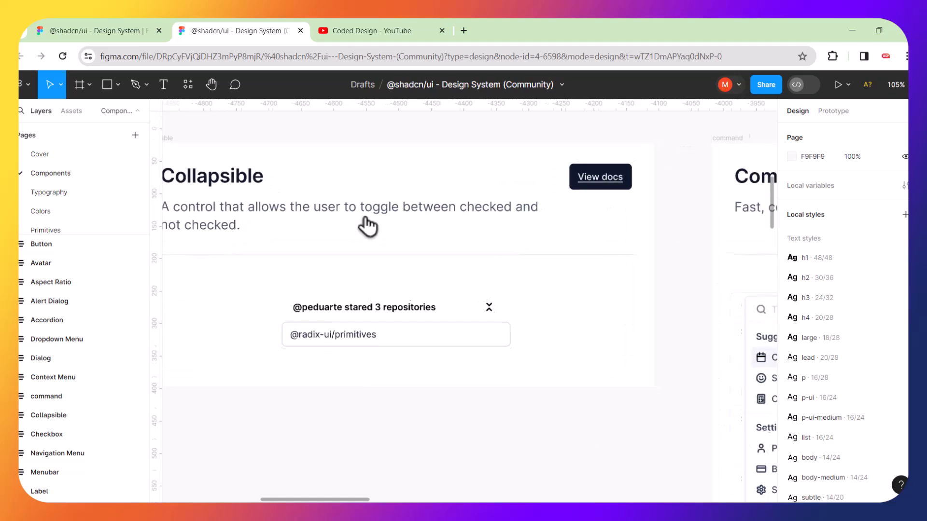
{"action": "scroll", "coordinate": [367, 225], "scroll_direction": "left", "scroll_amount": 3}
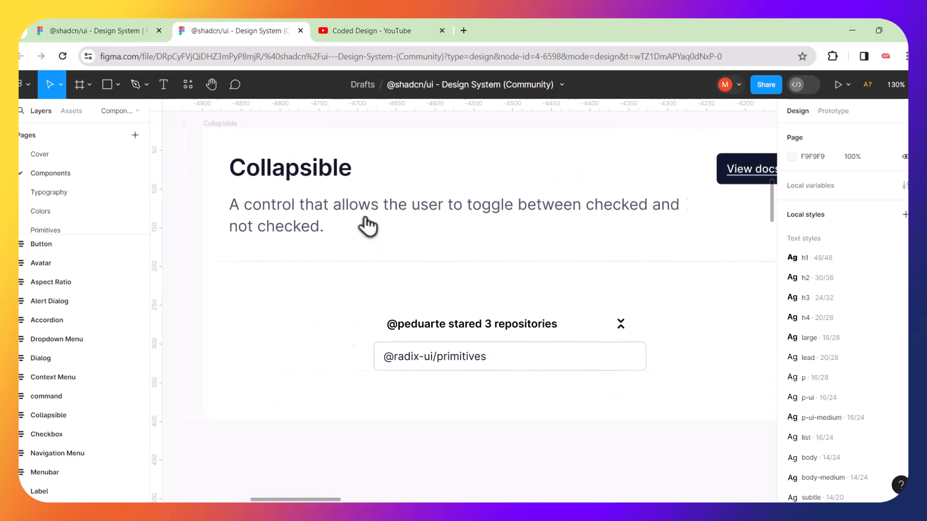
{"action": "scroll", "coordinate": [451, 229], "scroll_direction": "right", "scroll_amount": 10}
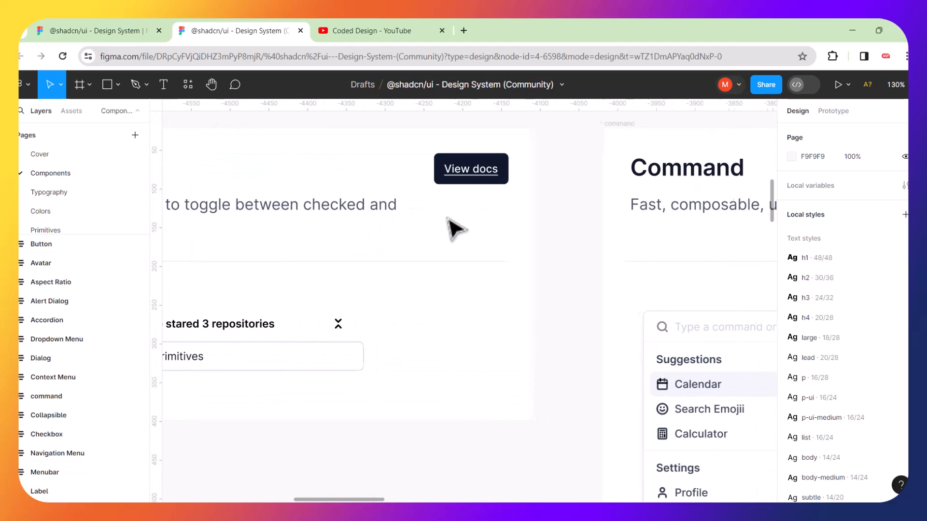
{"action": "scroll", "coordinate": [450, 230], "scroll_direction": "right", "scroll_amount": 3}
{"action": "scroll", "coordinate": [451, 230], "scroll_direction": "down", "scroll_amount": 4}
{"action": "scroll", "coordinate": [451, 230], "scroll_direction": "right", "scroll_amount": 2}
{"action": "scroll", "coordinate": [453, 228], "scroll_direction": "right", "scroll_amount": 8}
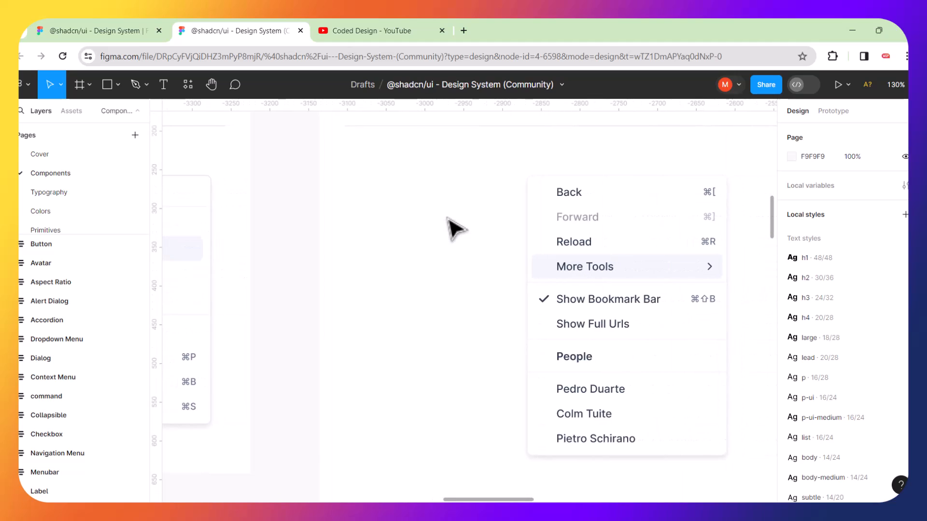
{"action": "scroll", "coordinate": [453, 227], "scroll_direction": "right", "scroll_amount": 8}
{"action": "scroll", "coordinate": [453, 227], "scroll_direction": "down", "scroll_amount": 1}
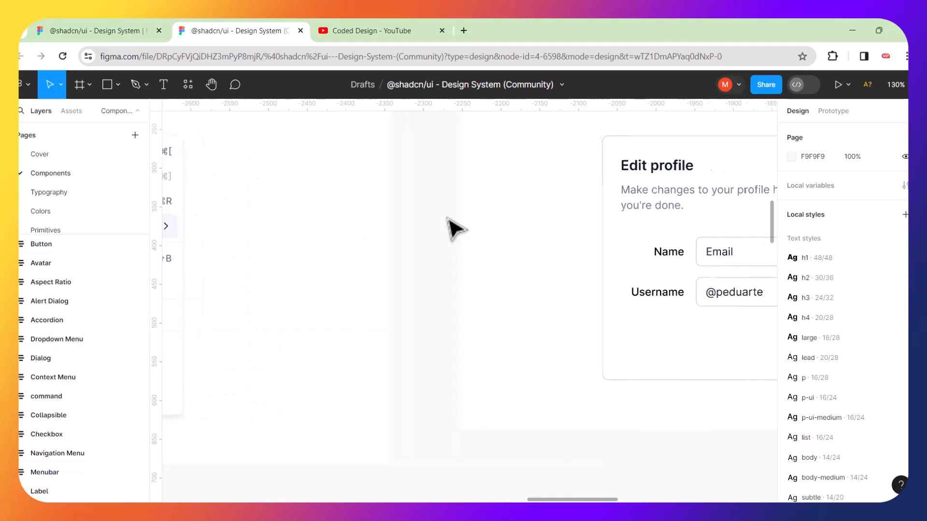
{"action": "scroll", "coordinate": [454, 228], "scroll_direction": "right", "scroll_amount": 3}
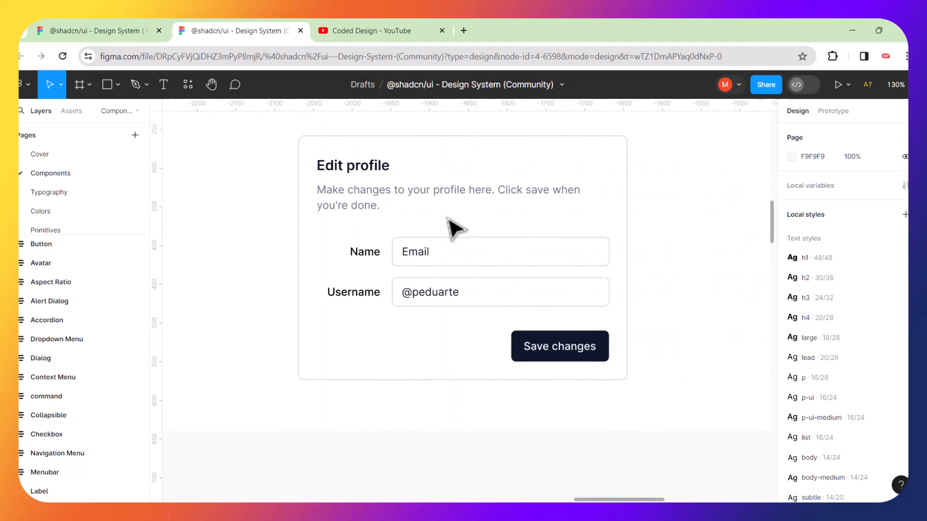
{"action": "scroll", "coordinate": [454, 228], "scroll_direction": "up", "scroll_amount": 1}
{"action": "scroll", "coordinate": [454, 228], "scroll_direction": "right", "scroll_amount": 1}
{"action": "scroll", "coordinate": [454, 228], "scroll_direction": "up", "scroll_amount": 1}
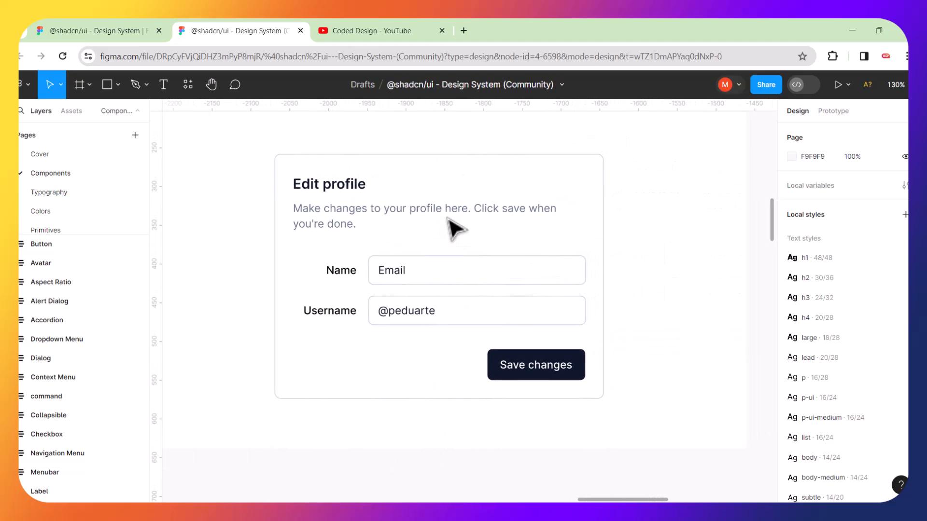
{"action": "scroll", "coordinate": [453, 227], "scroll_direction": "down", "scroll_amount": 10}
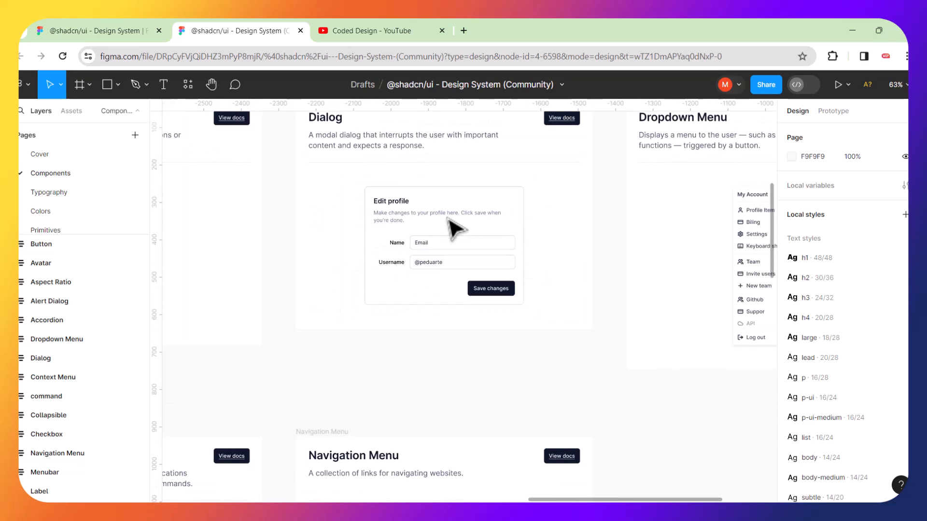
{"action": "scroll", "coordinate": [442, 231], "scroll_direction": "down", "scroll_amount": 4}
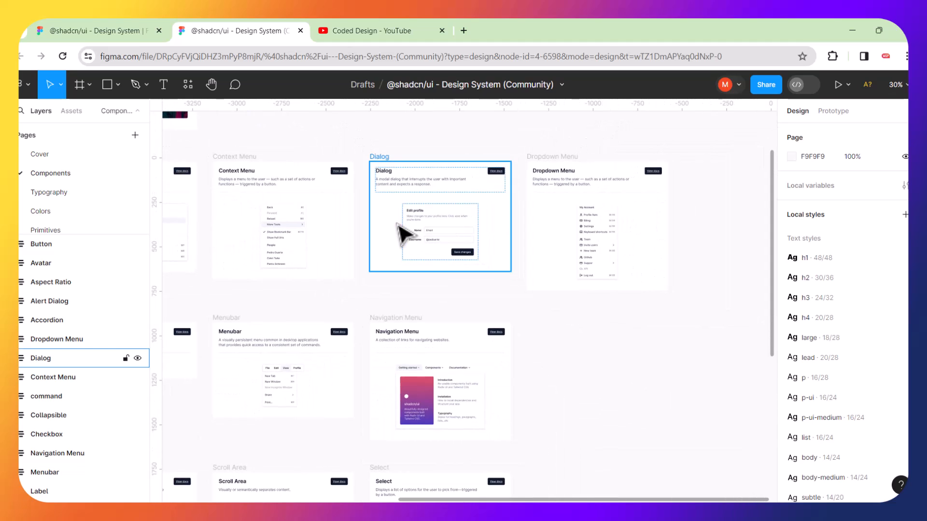
{"action": "scroll", "coordinate": [420, 234], "scroll_direction": "down", "scroll_amount": 3}
{"action": "scroll", "coordinate": [408, 278], "scroll_direction": "down", "scroll_amount": 3}
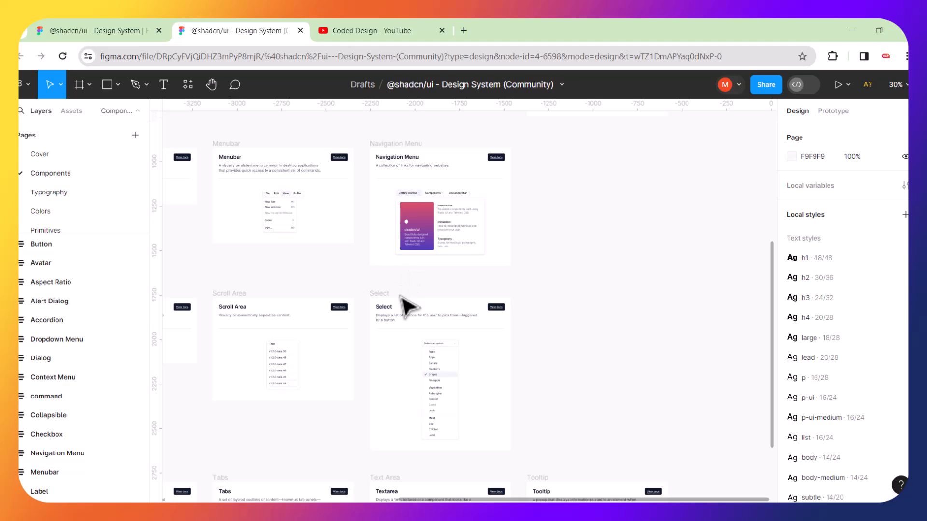
{"action": "scroll", "coordinate": [408, 304], "scroll_direction": "down", "scroll_amount": 3}
{"action": "scroll", "coordinate": [408, 306], "scroll_direction": "up", "scroll_amount": 5}
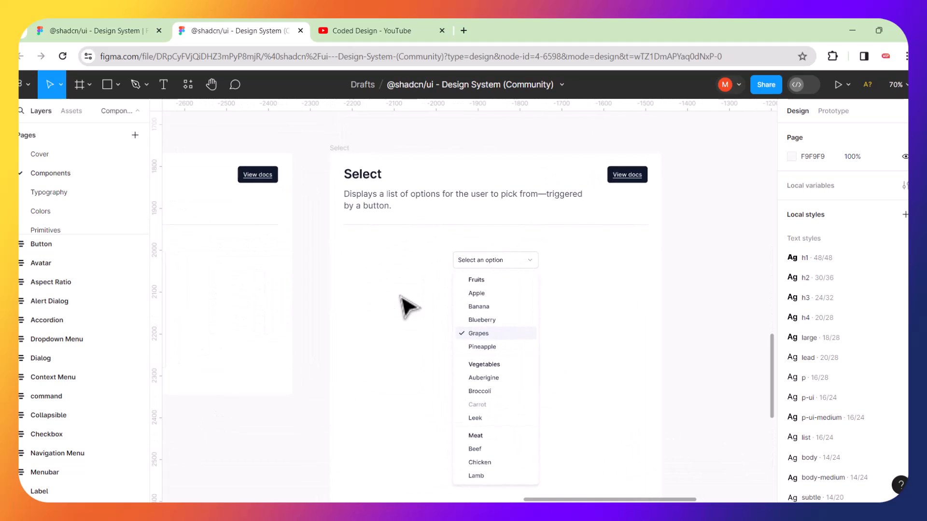
{"action": "scroll", "coordinate": [401, 295], "scroll_direction": "left", "scroll_amount": 1}
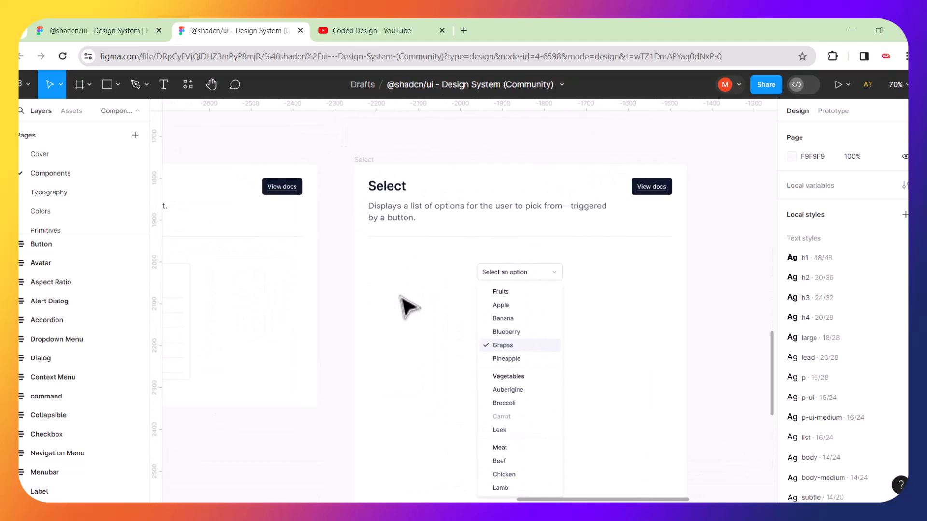
{"action": "left_click", "coordinate": [464, 30]}
Load the shadcn/ui website and open its Examples page.
{"action": "type", "text": "sha"}
{"action": "key", "text": "Return"}
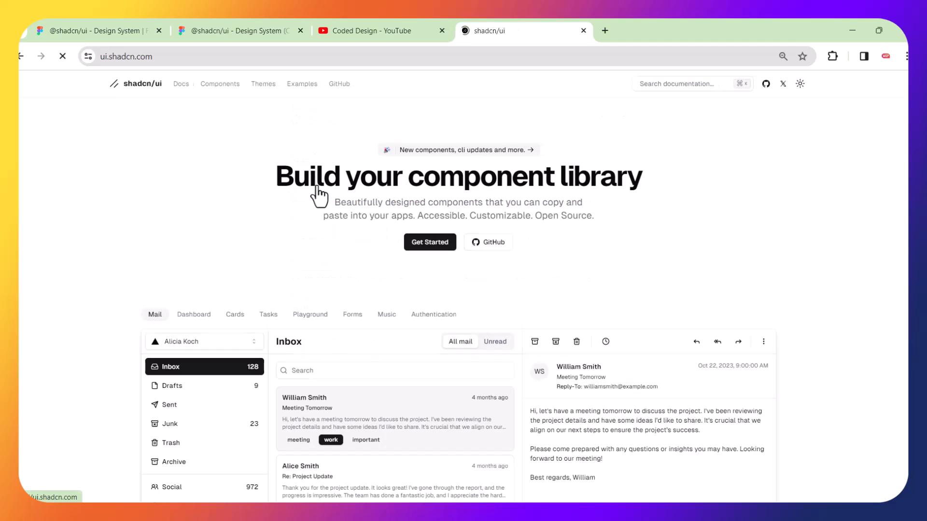
{"action": "left_click", "coordinate": [303, 88]}
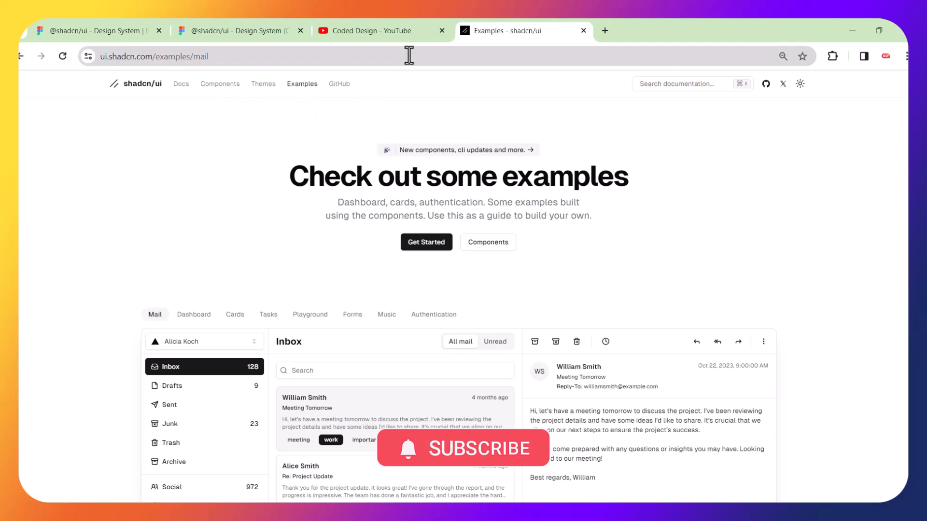
{"action": "left_click", "coordinate": [336, 60]}
{"action": "key", "text": "Return"}
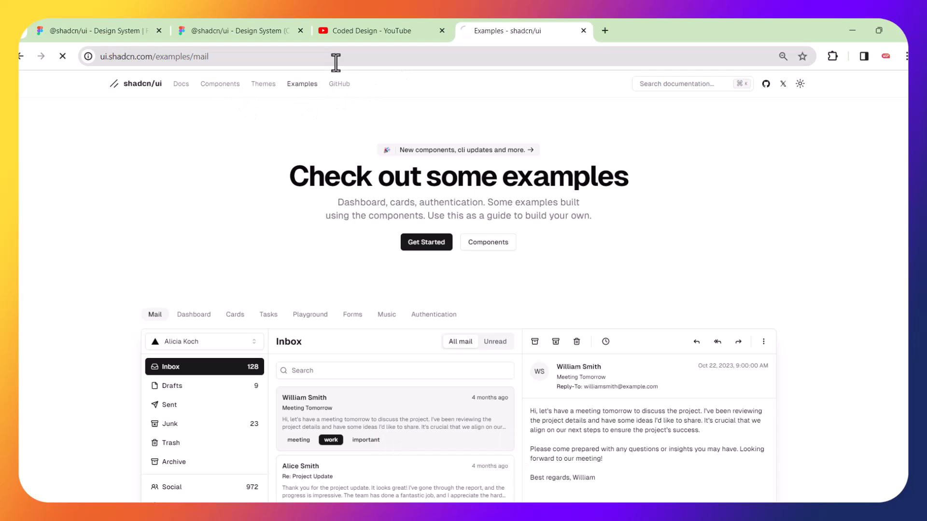
{"action": "left_click", "coordinate": [429, 247]}
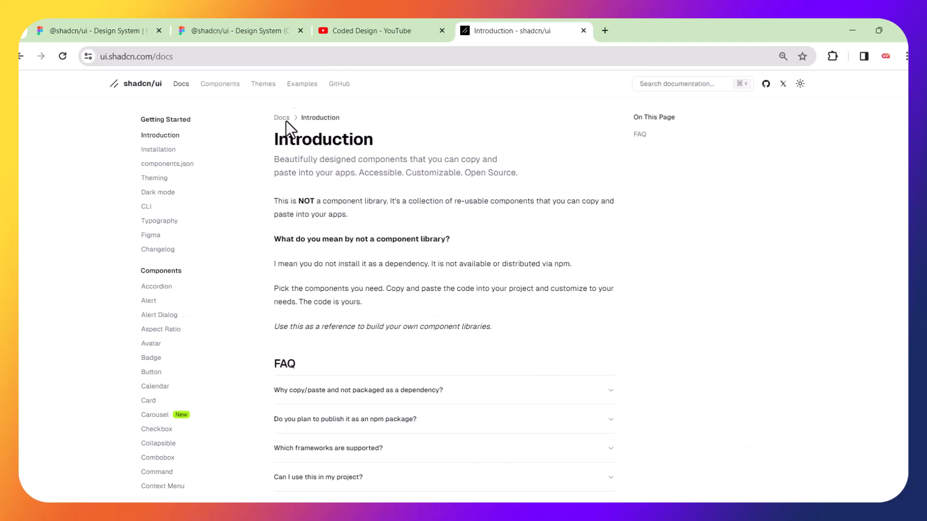
{"action": "left_click", "coordinate": [302, 85]}
Open the Dashboard example and scroll through its layout down to the footer.
{"action": "scroll", "coordinate": [874, 180], "scroll_direction": "down", "scroll_amount": 5}
{"action": "scroll", "coordinate": [459, 287], "scroll_direction": "up", "scroll_amount": 5}
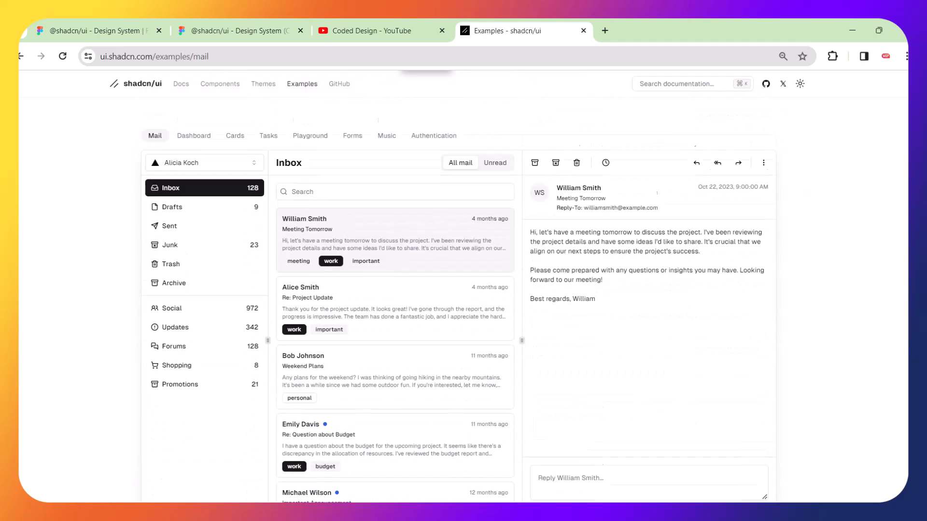
{"action": "scroll", "coordinate": [665, 331], "scroll_direction": "down", "scroll_amount": 4}
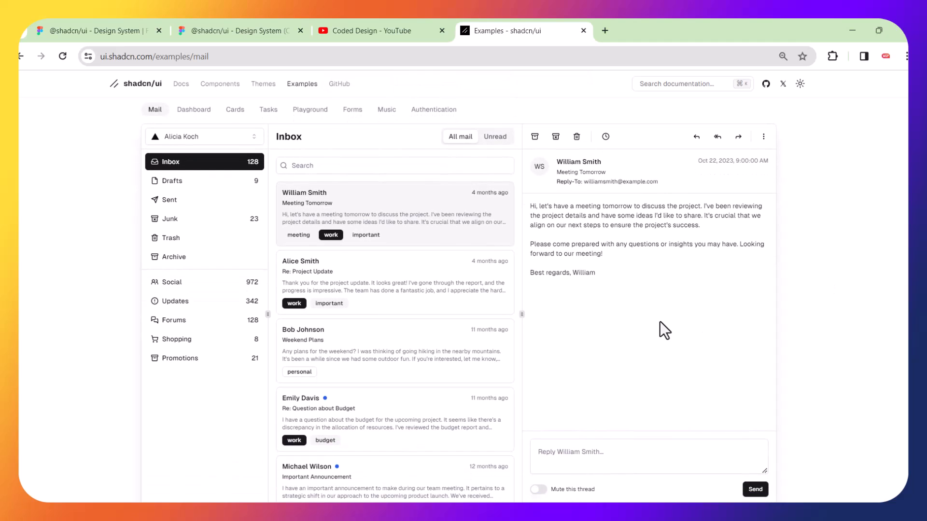
{"action": "scroll", "coordinate": [459, 287], "scroll_direction": "up", "scroll_amount": 5}
{"action": "scroll", "coordinate": [459, 286], "scroll_direction": "down", "scroll_amount": 4}
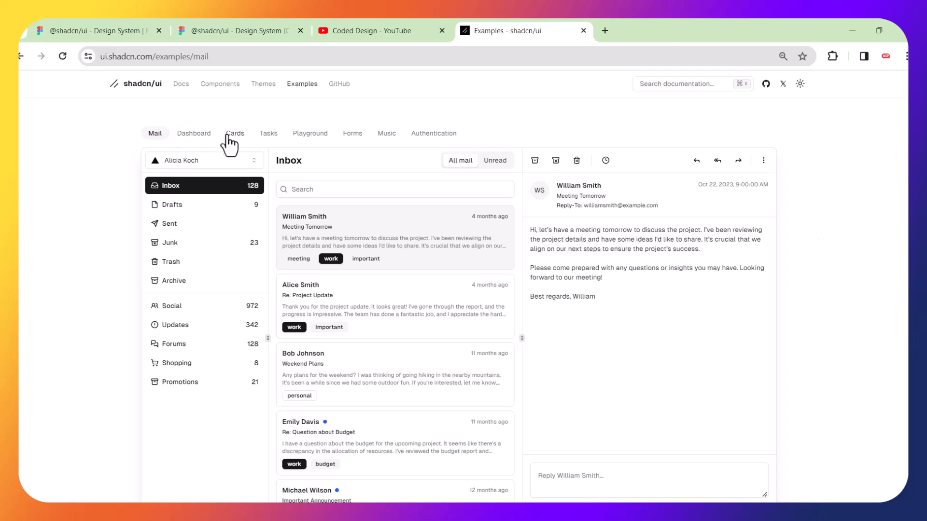
{"action": "left_click", "coordinate": [208, 134]}
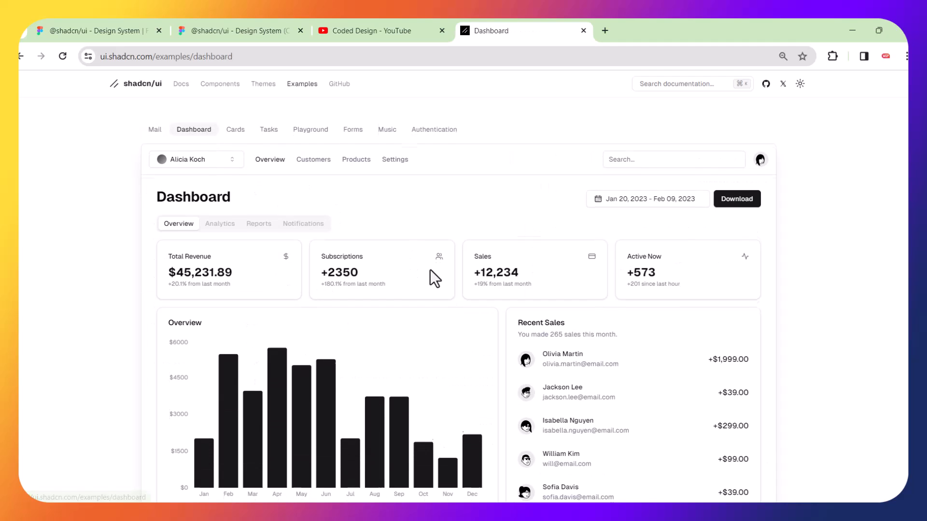
{"action": "scroll", "coordinate": [430, 270], "scroll_direction": "down", "scroll_amount": 2}
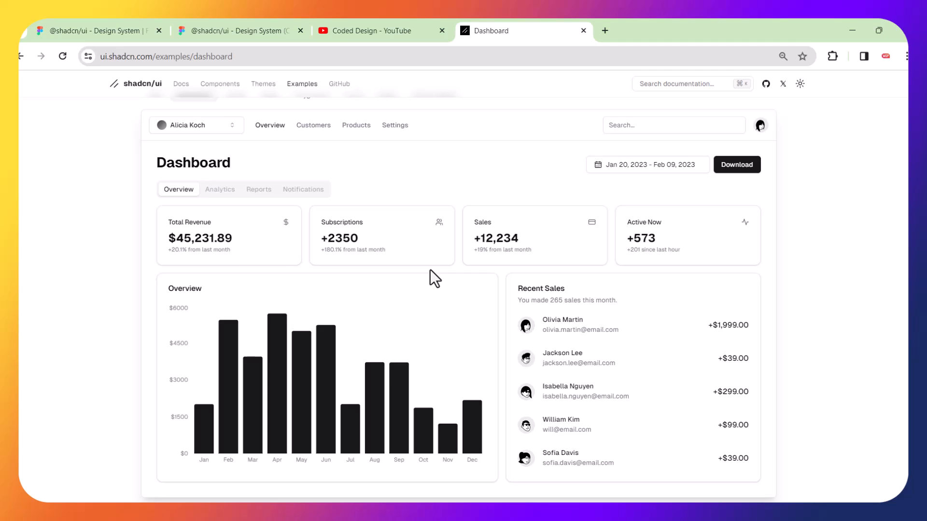
{"action": "scroll", "coordinate": [430, 269], "scroll_direction": "down", "scroll_amount": 2}
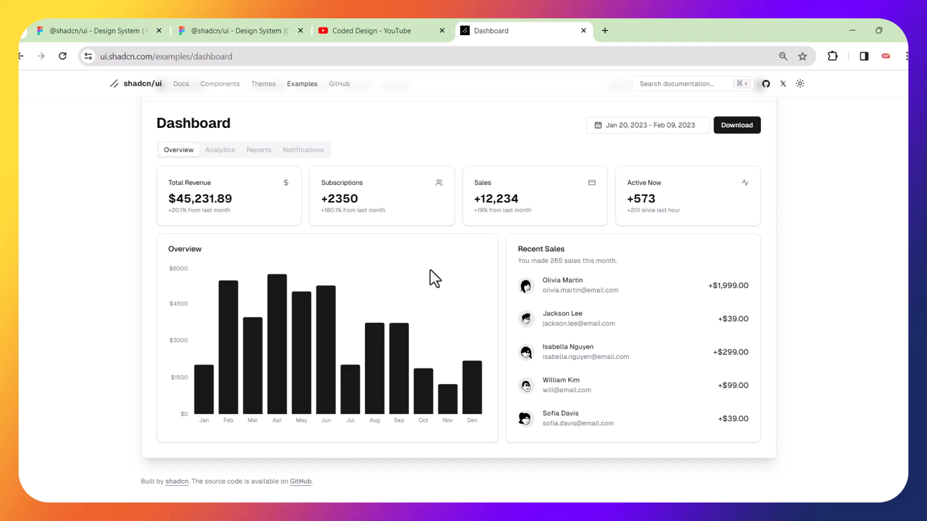
{"action": "scroll", "coordinate": [430, 269], "scroll_direction": "up", "scroll_amount": 1}
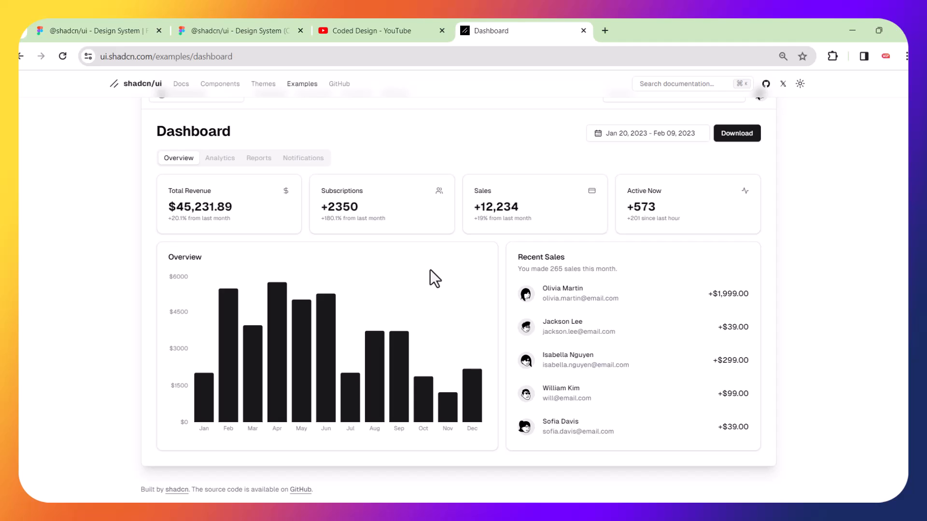
{"action": "scroll", "coordinate": [430, 269], "scroll_direction": "up", "scroll_amount": 1}
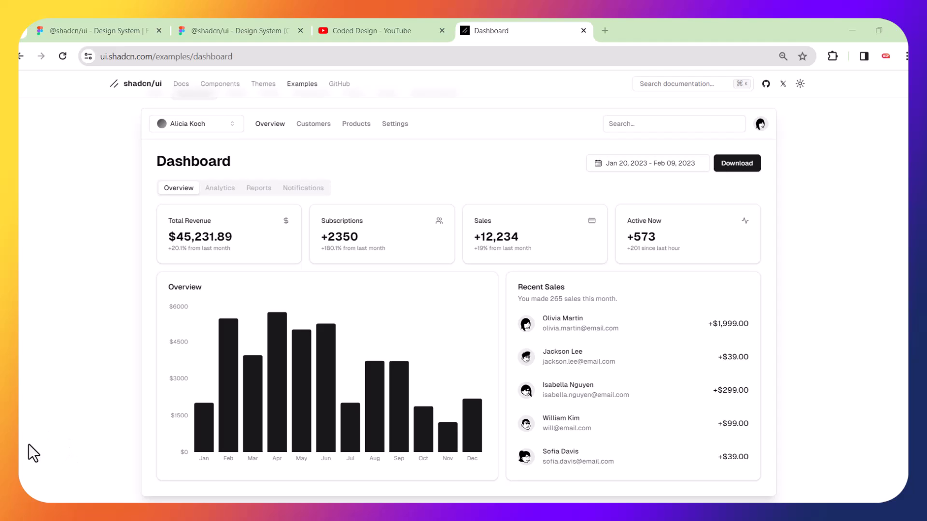
Snip the Dashboard card with its stats, chart and recent sales using Win+Shift+S.
{"action": "left_click", "coordinate": [253, 28]}
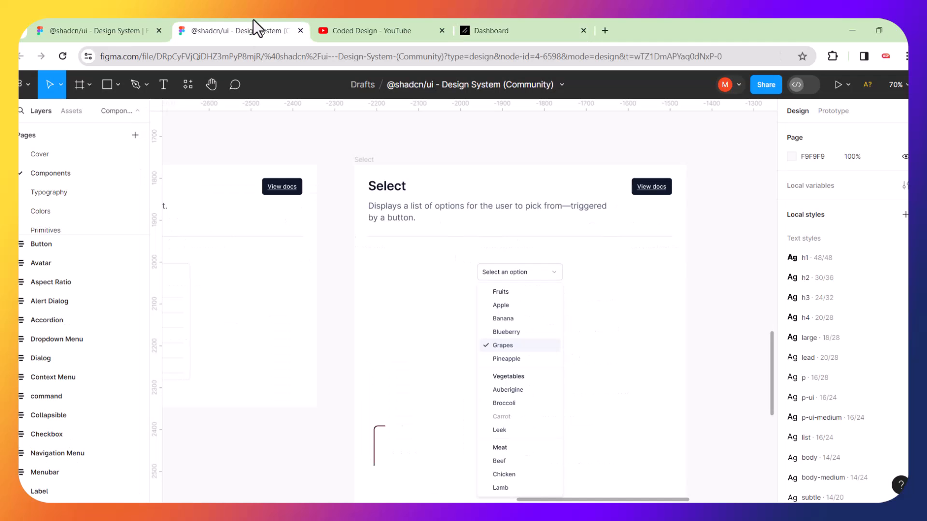
{"action": "left_click", "coordinate": [497, 20]}
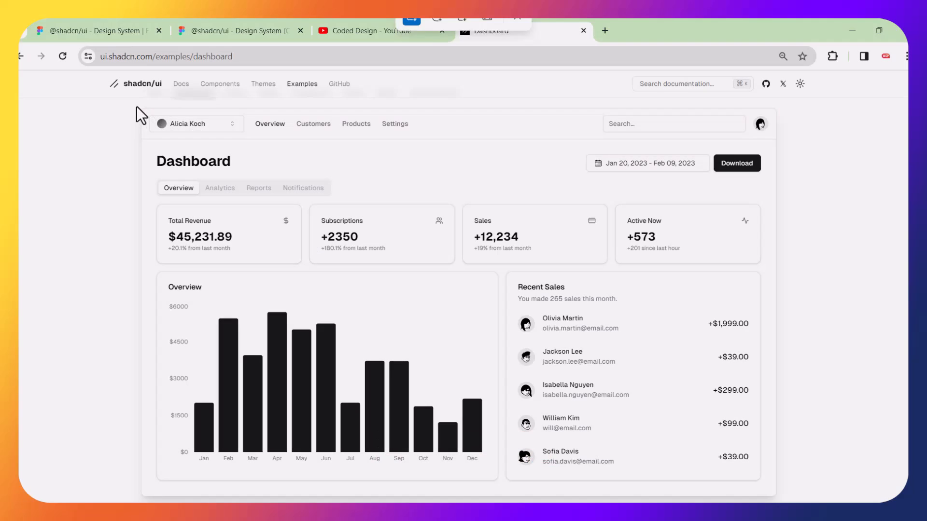
{"action": "key", "text": "super+shift+s"}
{"action": "left_click_drag", "start_coordinate": [119, 101], "coordinate": [817, 500]}
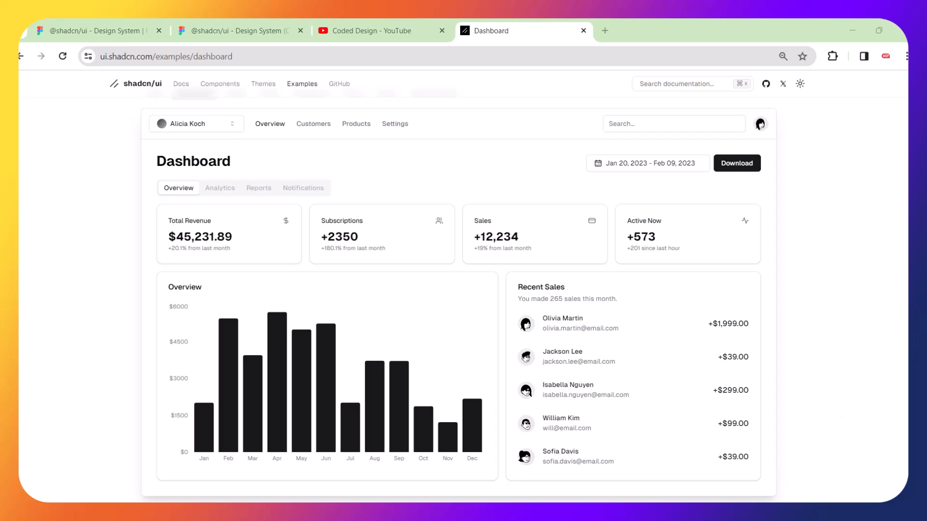
Bring up the Snipping Tool screenshot, move its window aside, and return to Figma.
{"action": "key", "text": "alt+Tab"}
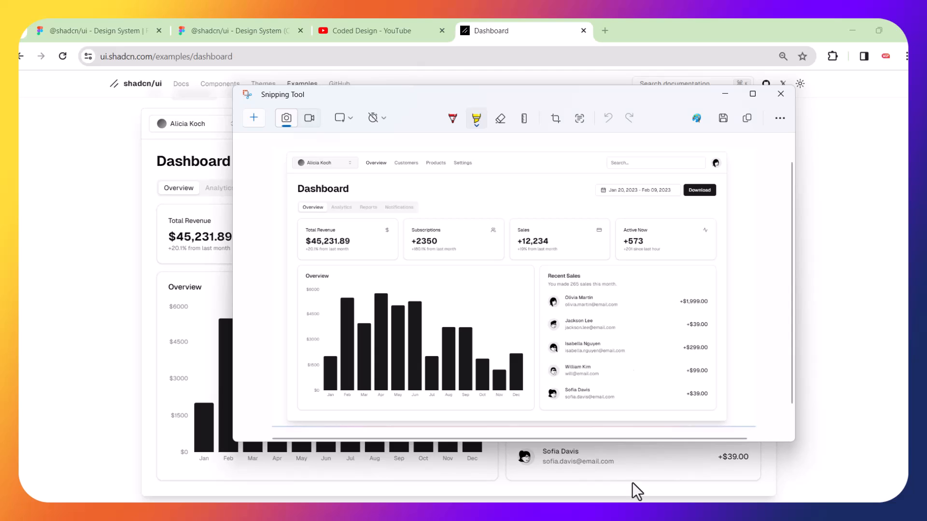
{"action": "left_click_drag", "start_coordinate": [621, 96], "coordinate": [753, 98]}
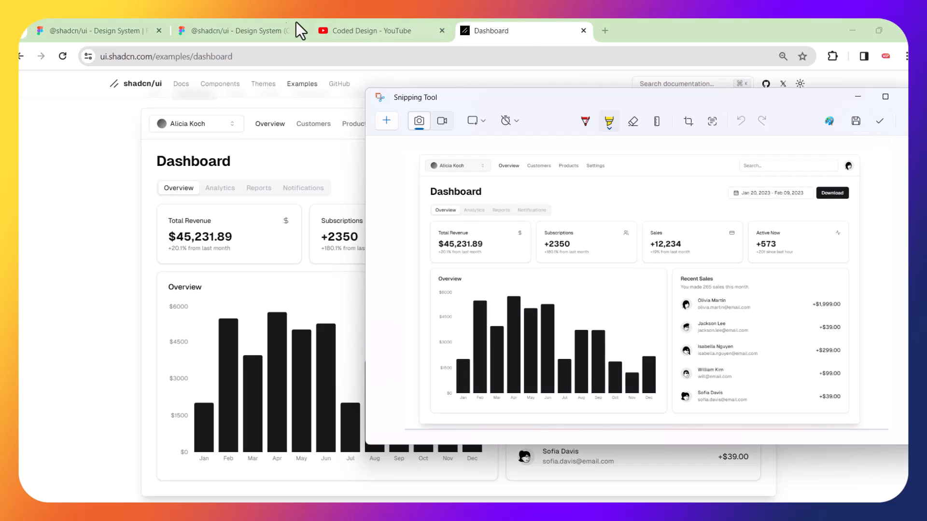
{"action": "left_click", "coordinate": [269, 30]}
Paste the dashboard screenshot onto the canvas beside the Navigation Menu frame.
{"action": "scroll", "coordinate": [550, 178], "scroll_direction": "down", "scroll_amount": 5}
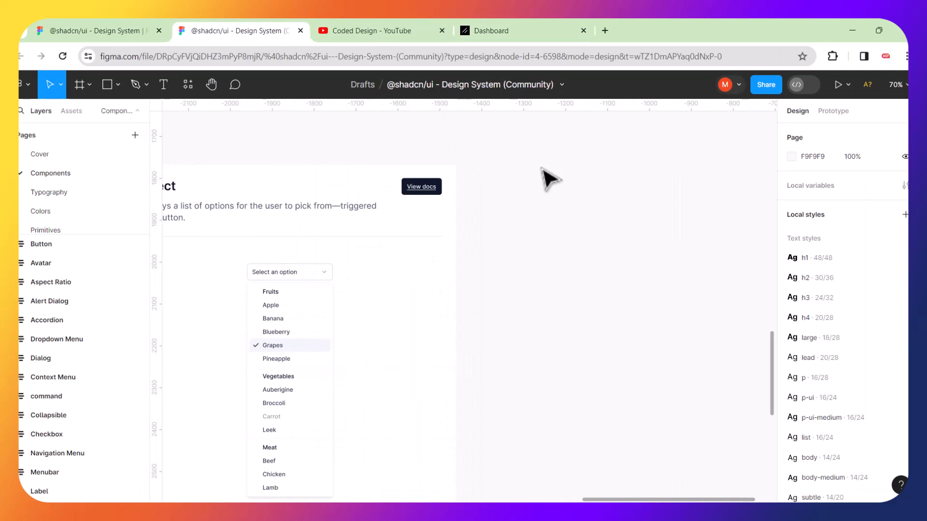
{"action": "scroll", "coordinate": [550, 178], "scroll_direction": "down", "scroll_amount": 5}
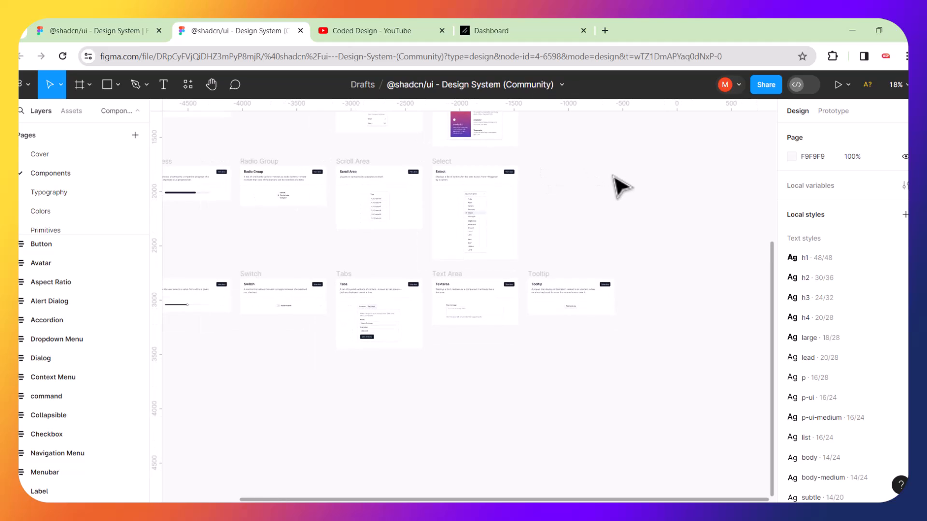
{"action": "scroll", "coordinate": [621, 186], "scroll_direction": "up", "scroll_amount": 3}
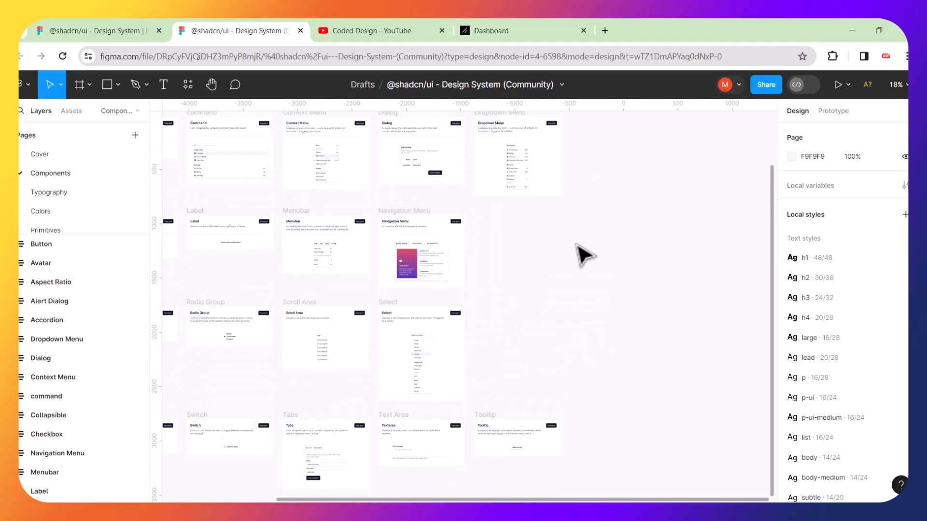
{"action": "key", "text": "ctrl+v"}
{"action": "left_click_drag", "start_coordinate": [490, 300], "coordinate": [614, 270]}
{"action": "left_click", "coordinate": [651, 193]}
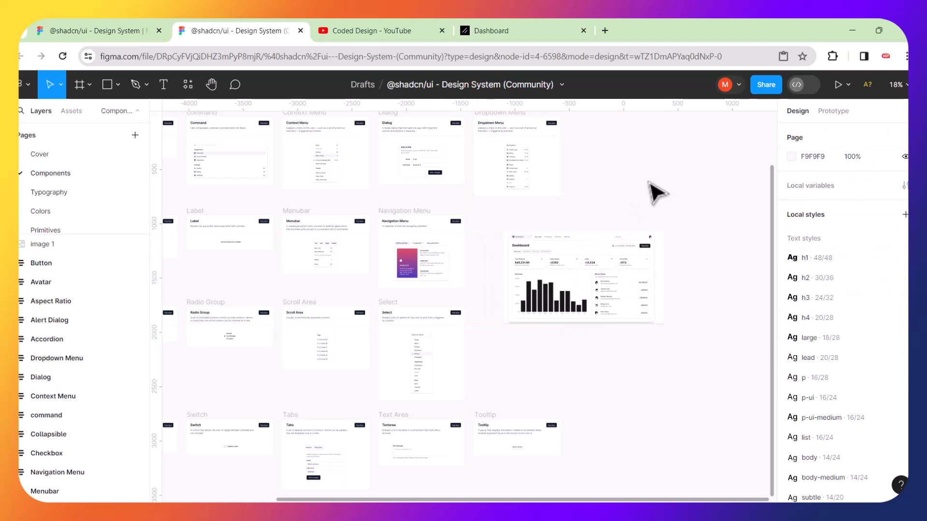
Select the pasted image 1 and zoom in to inspect its details.
{"action": "scroll", "coordinate": [569, 264], "scroll_direction": "up", "scroll_amount": 4}
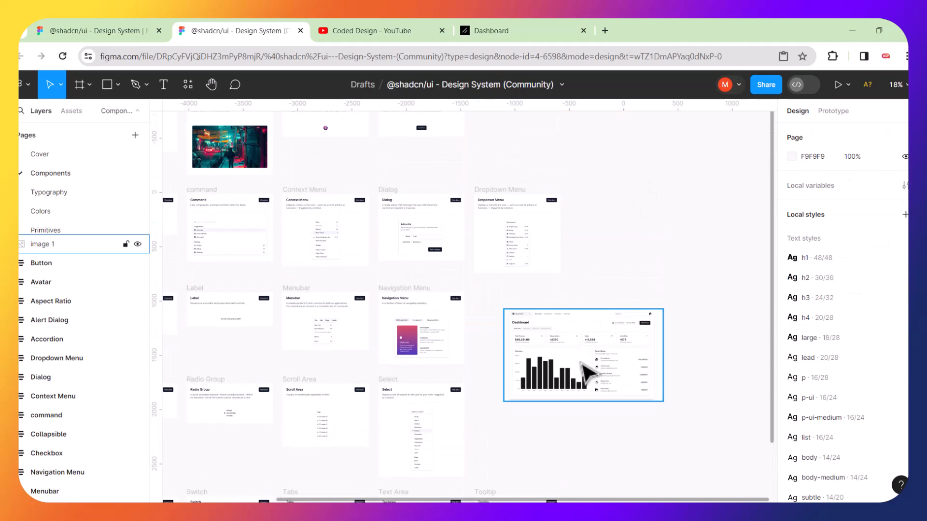
{"action": "scroll", "coordinate": [582, 366], "scroll_direction": "up", "scroll_amount": 3}
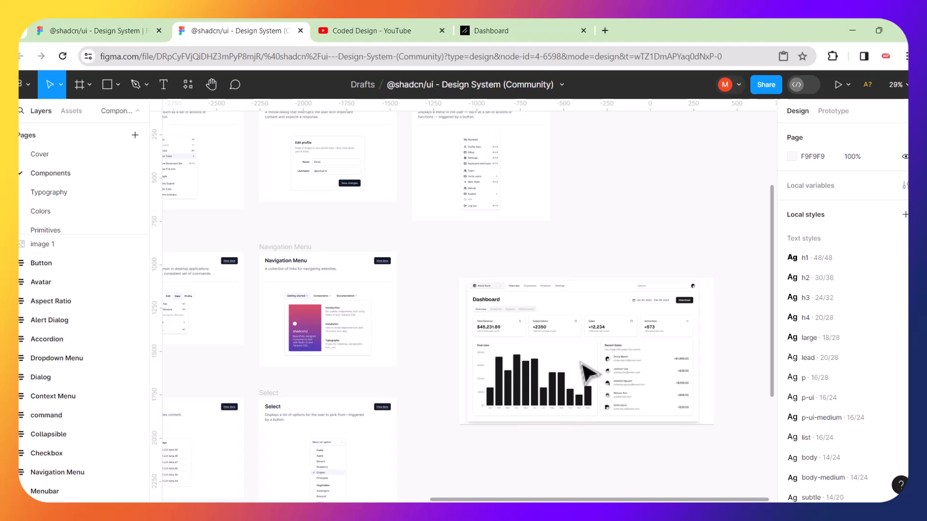
{"action": "scroll", "coordinate": [581, 364], "scroll_direction": "up", "scroll_amount": 2}
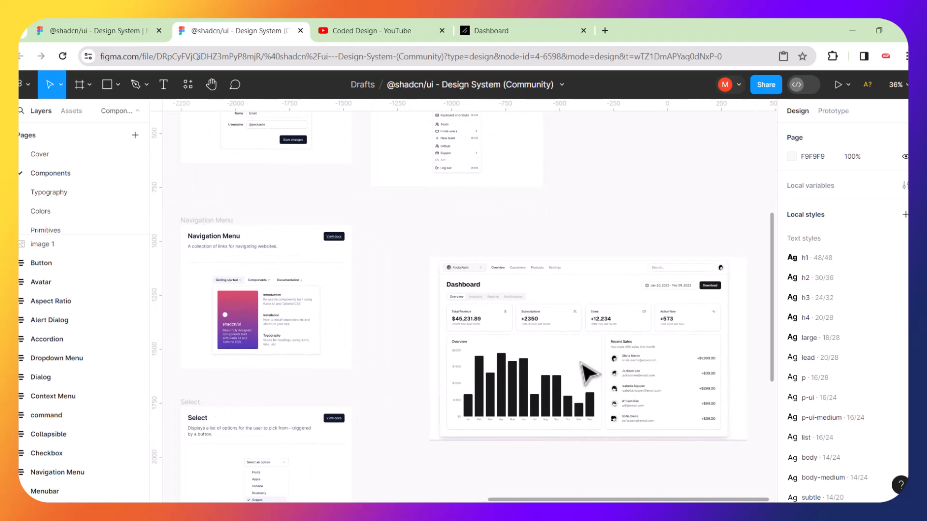
{"action": "scroll", "coordinate": [582, 365], "scroll_direction": "down", "scroll_amount": 2}
{"action": "left_click", "coordinate": [608, 338]}
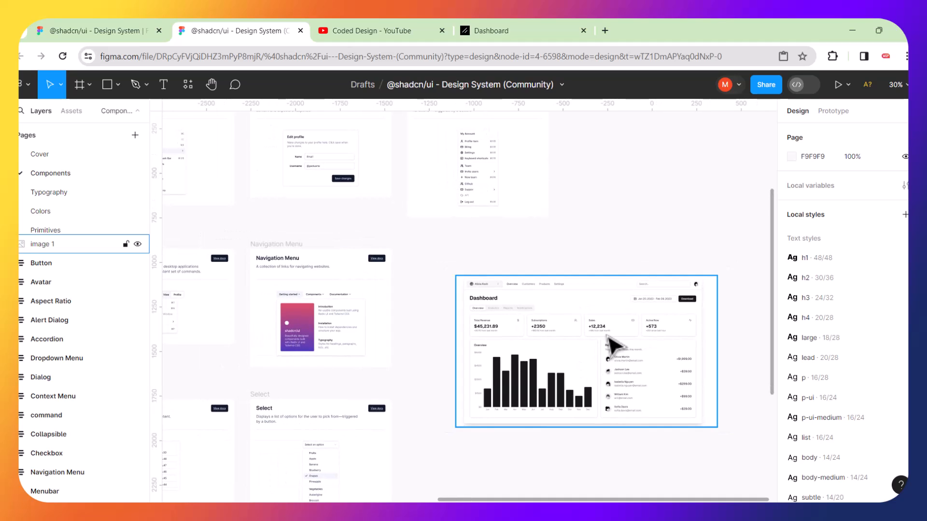
{"action": "scroll", "coordinate": [613, 344], "scroll_direction": "up", "scroll_amount": 6}
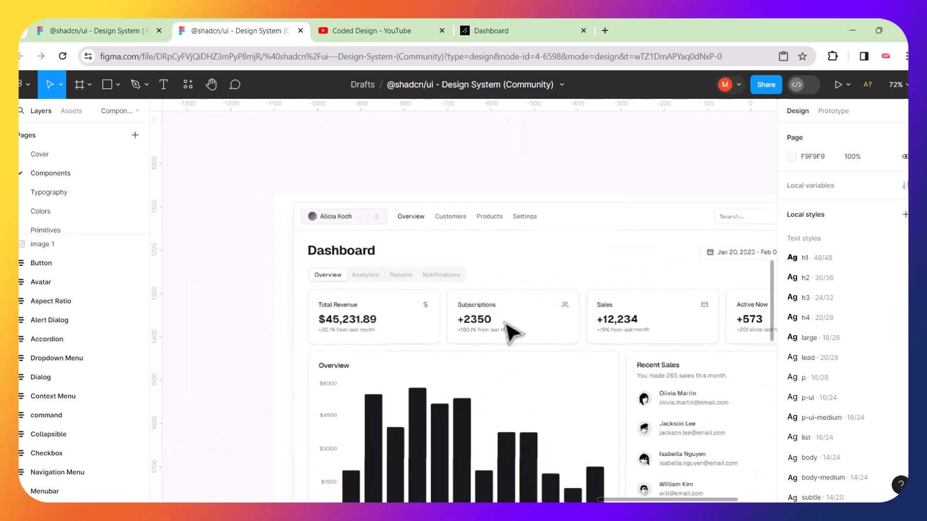
{"action": "scroll", "coordinate": [510, 332], "scroll_direction": "up", "scroll_amount": 2}
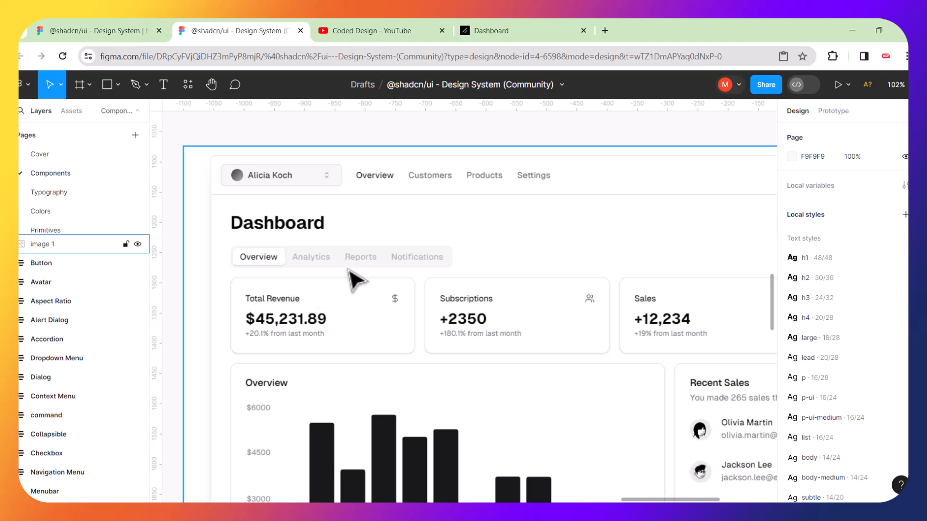
{"action": "scroll", "coordinate": [349, 271], "scroll_direction": "down", "scroll_amount": 2}
{"action": "scroll", "coordinate": [349, 271], "scroll_direction": "left", "scroll_amount": 2}
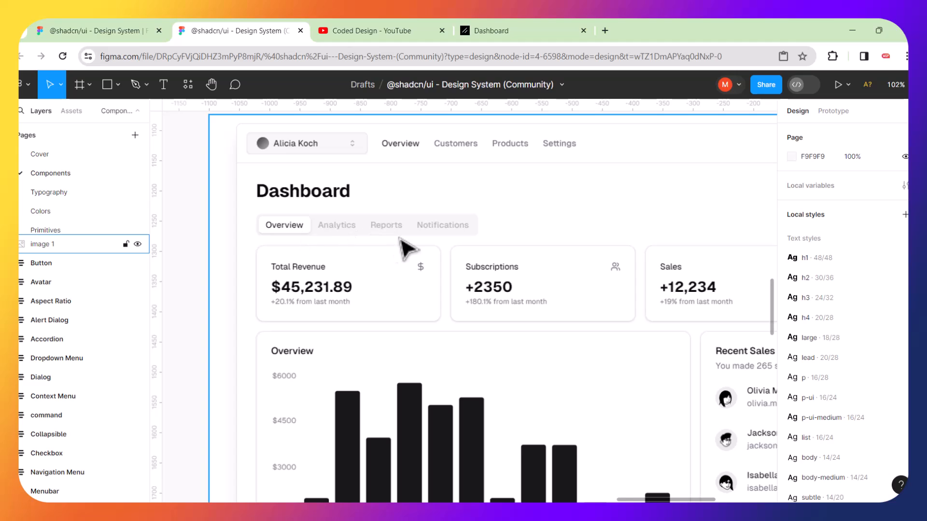
{"action": "scroll", "coordinate": [365, 241], "scroll_direction": "down", "scroll_amount": 1}
{"action": "scroll", "coordinate": [364, 241], "scroll_direction": "left", "scroll_amount": 2}
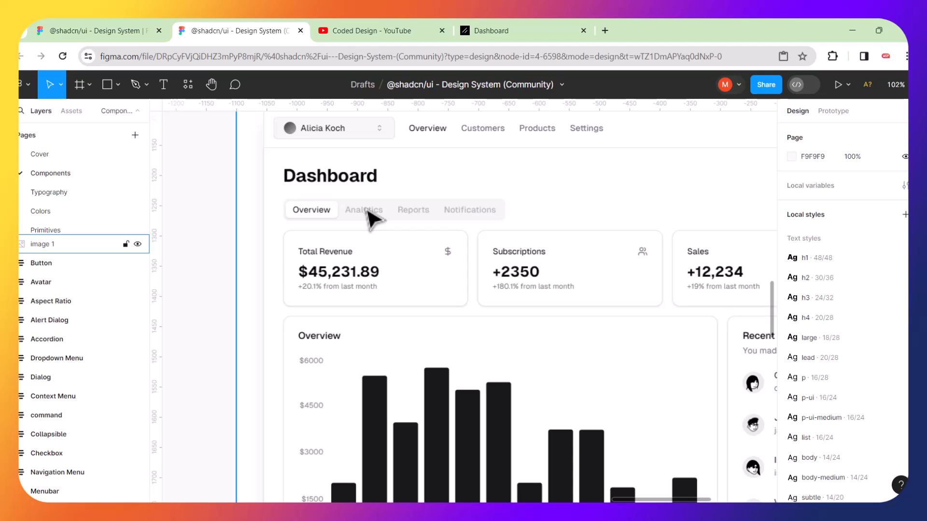
{"action": "scroll", "coordinate": [372, 220], "scroll_direction": "down", "scroll_amount": 10}
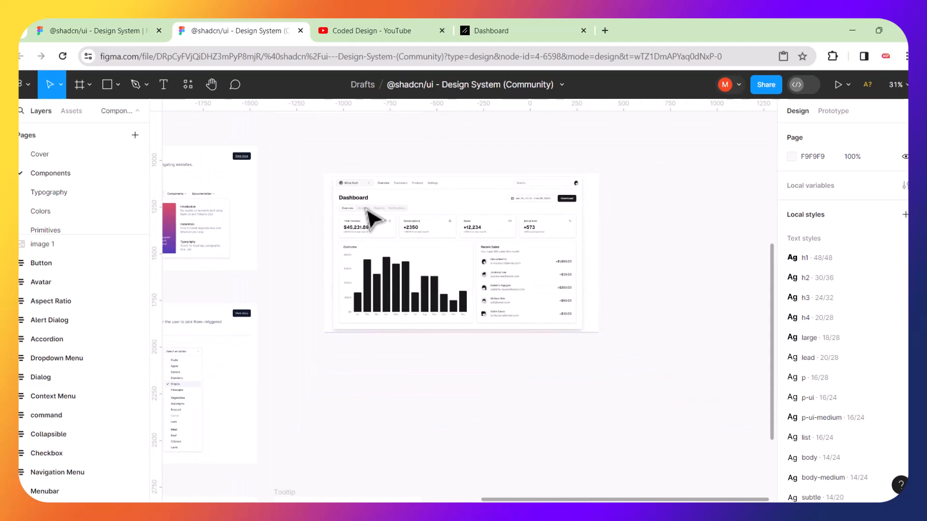
{"action": "scroll", "coordinate": [265, 224], "scroll_direction": "left", "scroll_amount": 3}
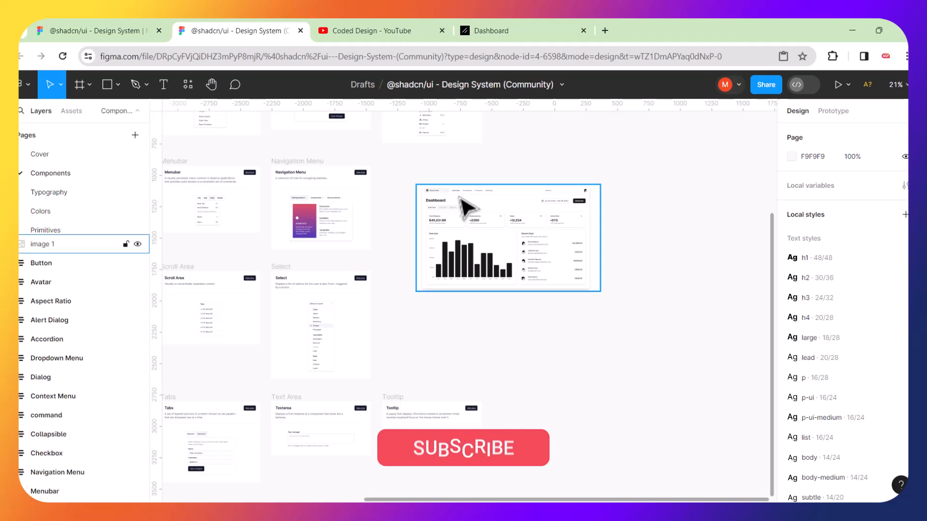
{"action": "scroll", "coordinate": [461, 203], "scroll_direction": "up", "scroll_amount": 2}
{"action": "scroll", "coordinate": [460, 198], "scroll_direction": "up", "scroll_amount": 6}
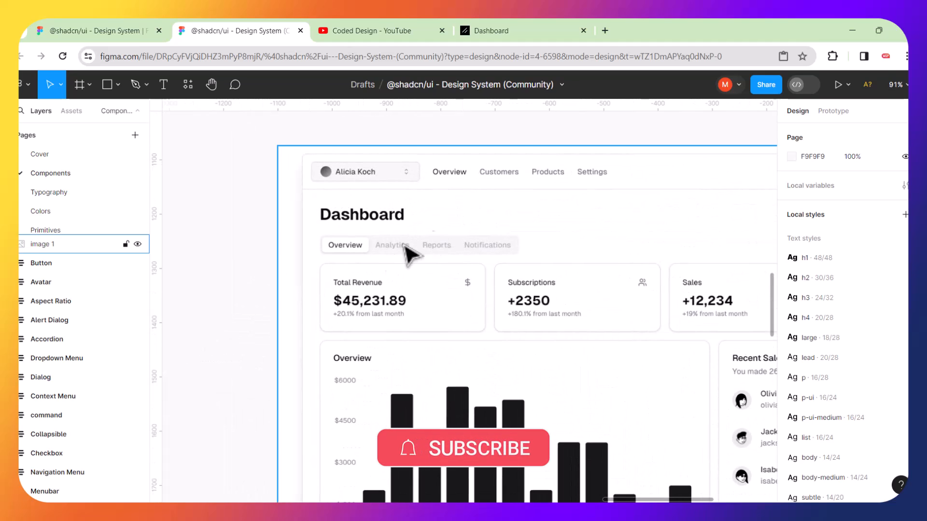
View the shadcn/ui Components docs and the Alert page, then return to Figma.
{"action": "left_click", "coordinate": [525, 24]}
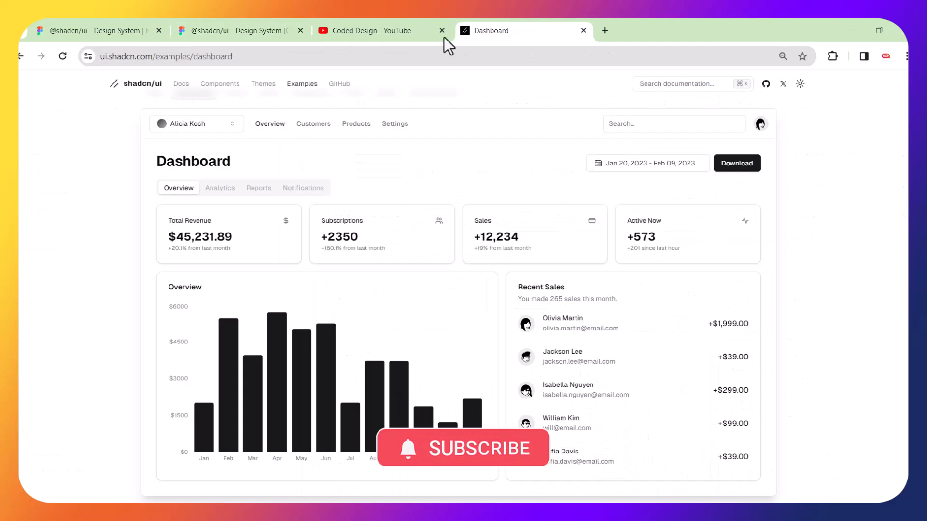
{"action": "left_click", "coordinate": [215, 84]}
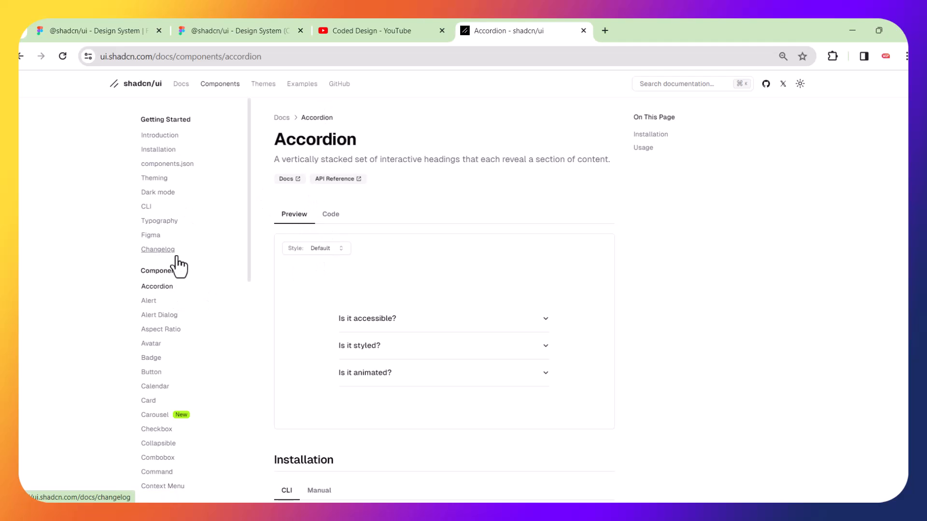
{"action": "left_click", "coordinate": [159, 300]}
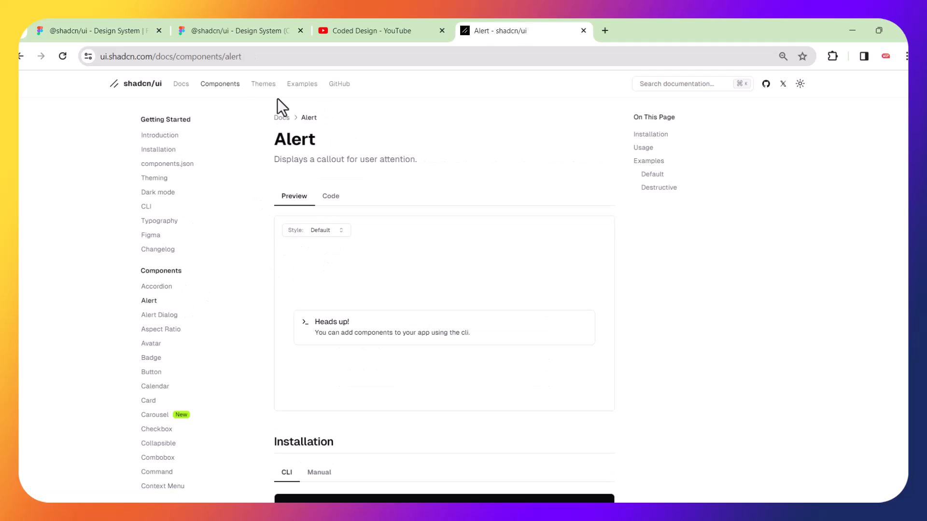
{"action": "left_click", "coordinate": [260, 28]}
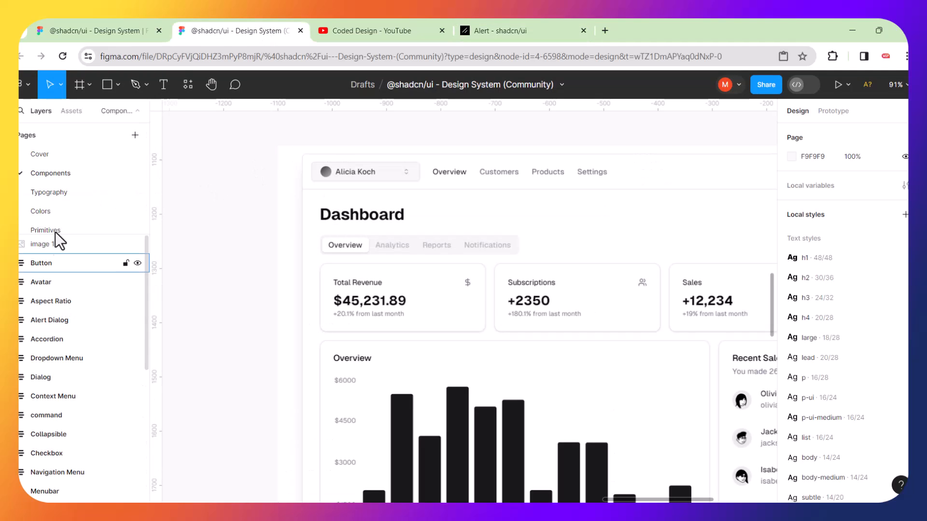
Fit the canvas with Shift+1 and select the Menubar component frame in Layers.
{"action": "left_click_drag", "start_coordinate": [144, 262], "coordinate": [150, 327]}
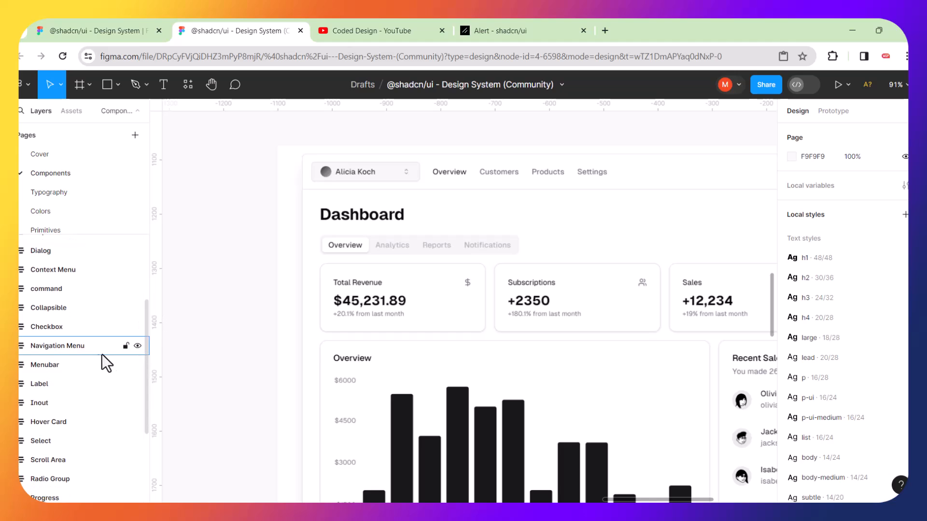
{"action": "left_click", "coordinate": [56, 367]}
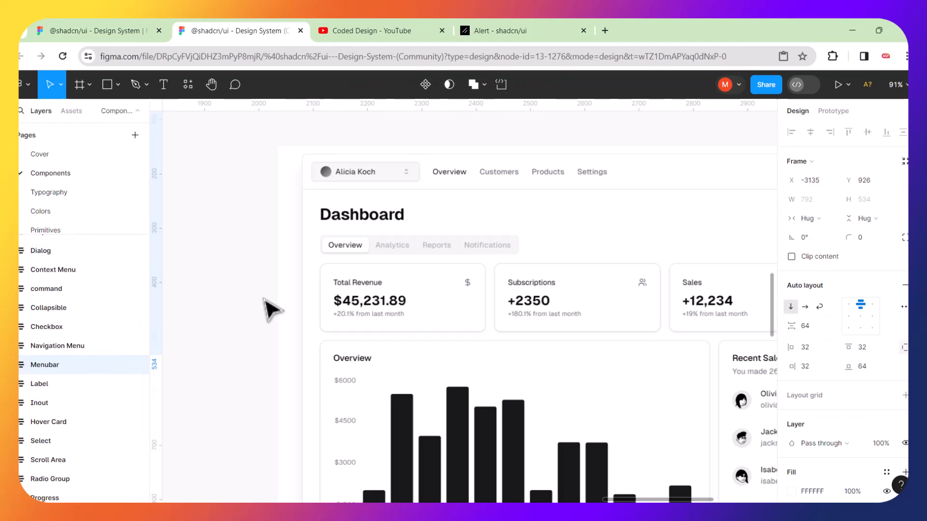
{"action": "key", "text": "shift+1"}
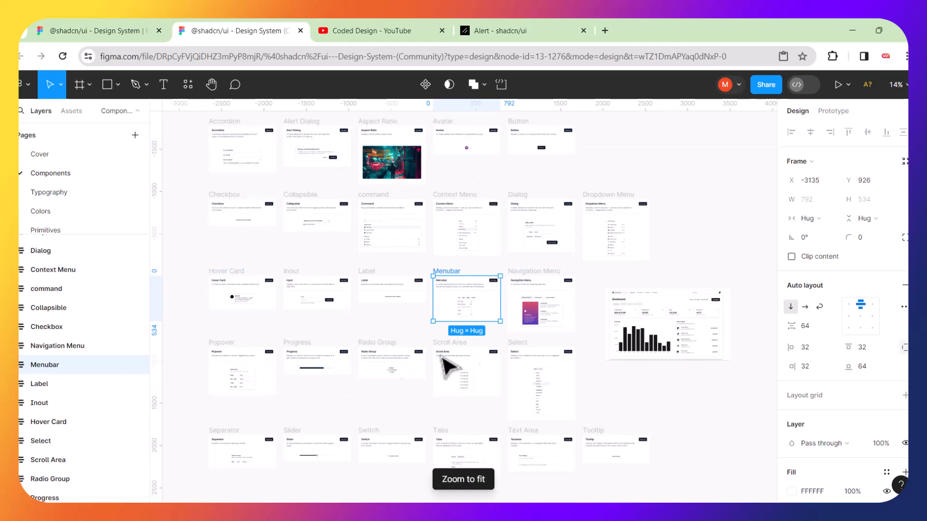
{"action": "left_click", "coordinate": [493, 182]}
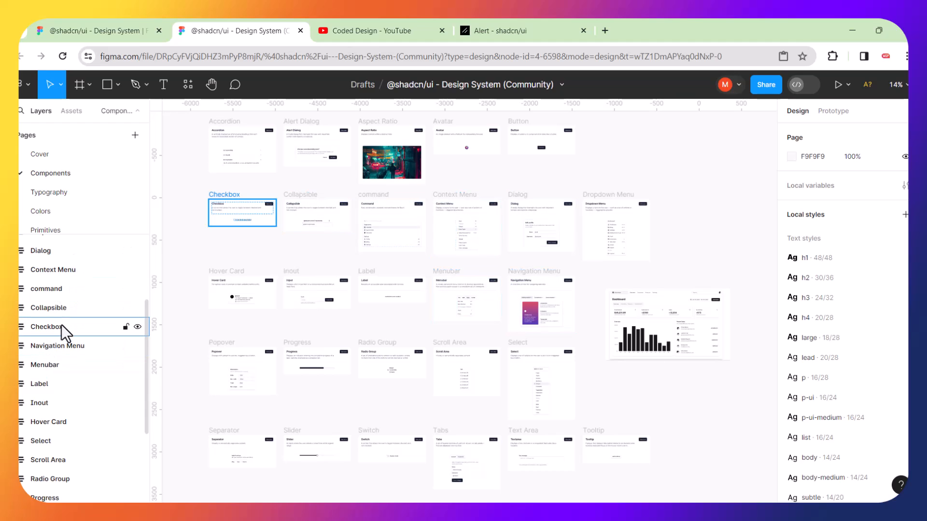
{"action": "left_click", "coordinate": [42, 364]}
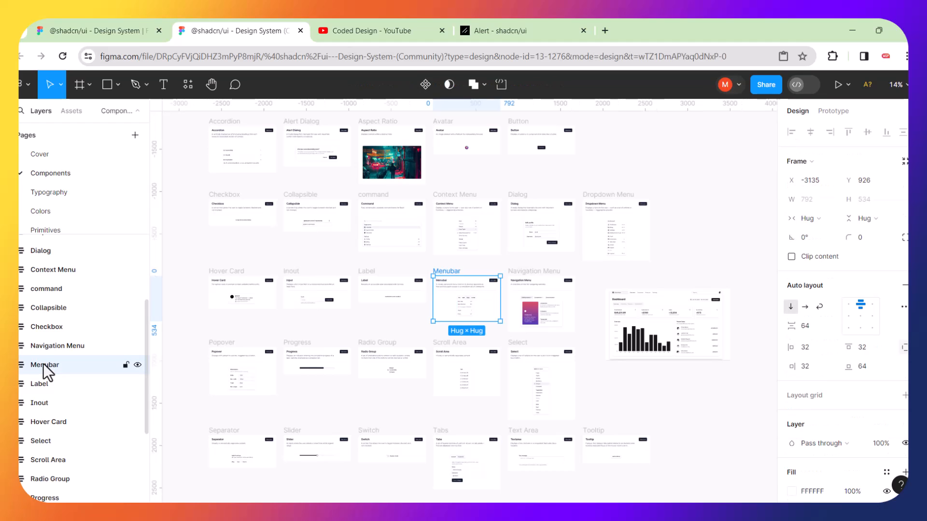
{"action": "key", "text": "shift+2"}
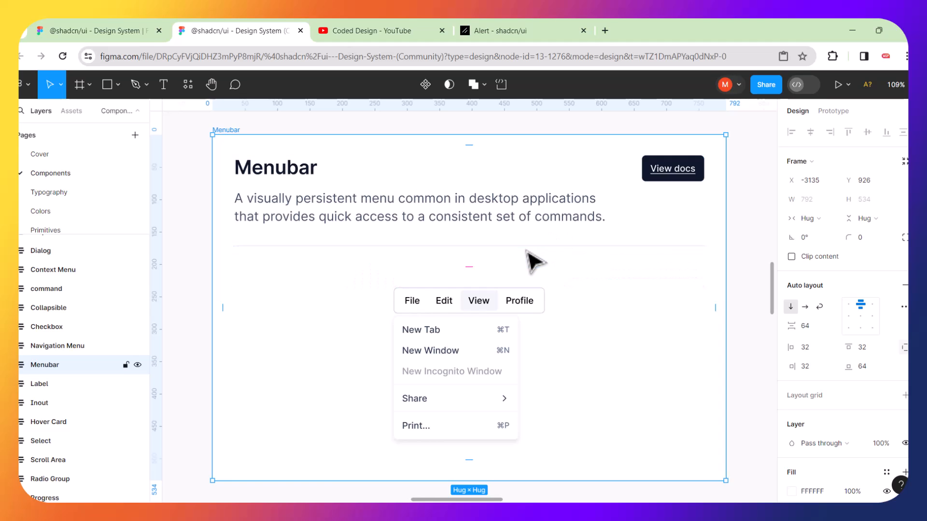
{"action": "scroll", "coordinate": [526, 250], "scroll_direction": "down", "scroll_amount": 1}
{"action": "scroll", "coordinate": [533, 260], "scroll_direction": "down", "scroll_amount": 5}
{"action": "left_click", "coordinate": [471, 190]}
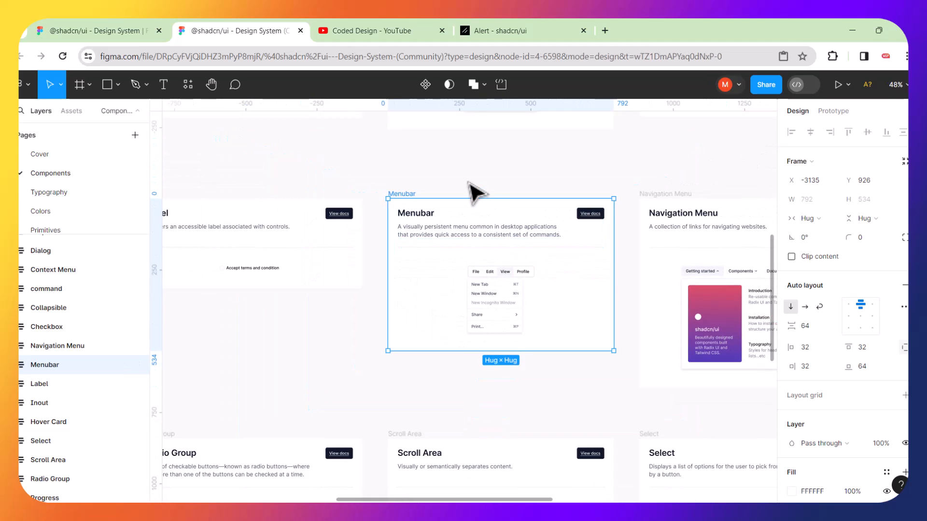
Duplicate the Menubar frame and move the copy off to the right.
{"action": "left_click", "coordinate": [408, 196]}
{"action": "key", "text": "ctrl+d"}
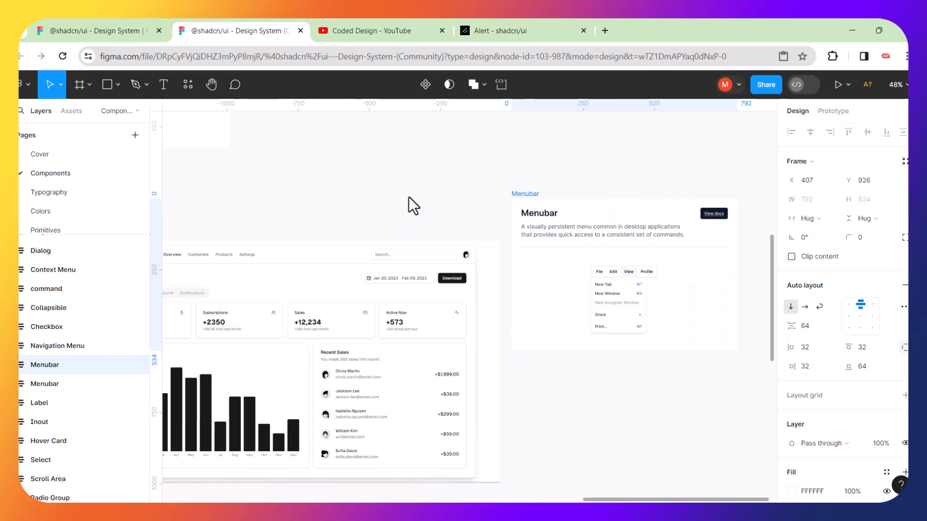
{"action": "left_click_drag", "start_coordinate": [529, 196], "coordinate": [626, 191]}
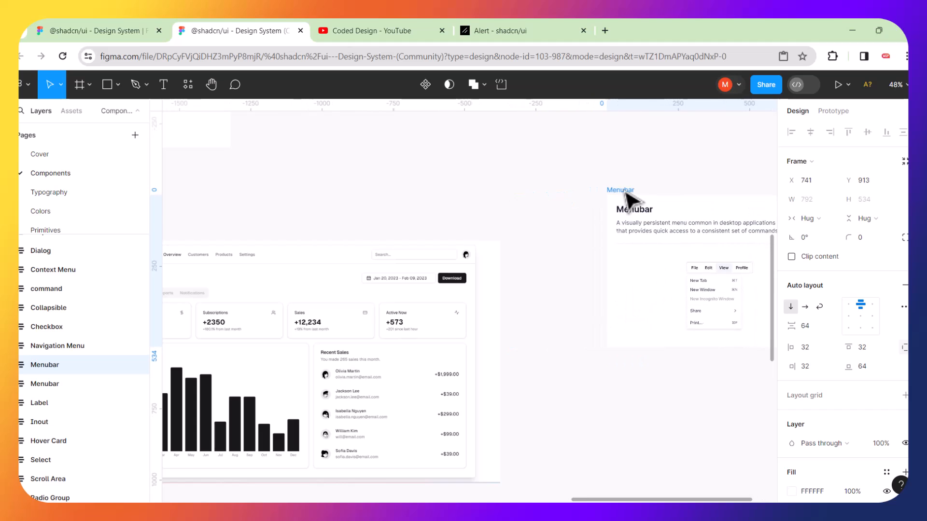
Place the Menubar copy directly below the dashboard screenshot and zoom to the pair.
{"action": "scroll", "coordinate": [514, 223], "scroll_direction": "down", "scroll_amount": 6, "text": "ctrl"}
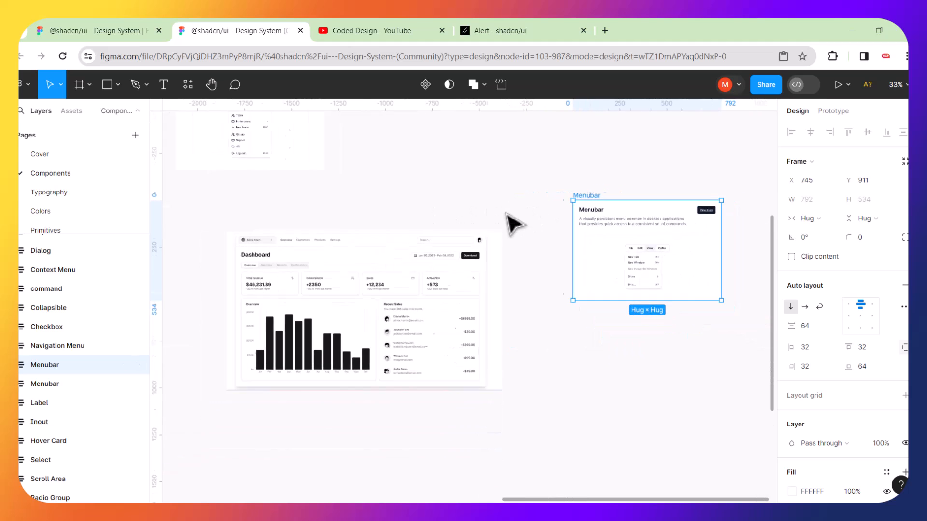
{"action": "left_click", "coordinate": [446, 252]}
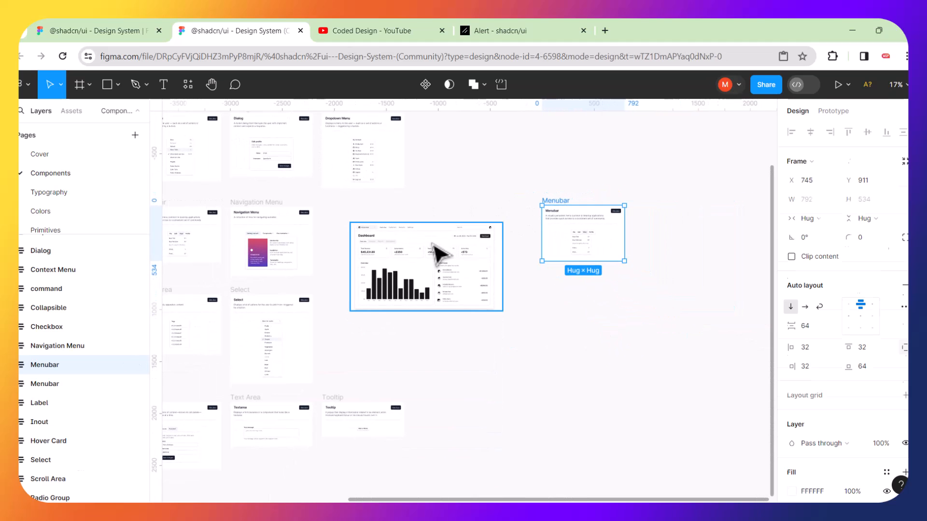
{"action": "left_click_drag", "start_coordinate": [421, 250], "coordinate": [583, 291]}
{"action": "left_click_drag", "start_coordinate": [561, 211], "coordinate": [548, 378]}
{"action": "mouse_move", "coordinate": [482, 254]}
{"action": "left_mouse_down"}
{"action": "mouse_move", "coordinate": [620, 414]}
{"action": "mouse_move", "coordinate": [699, 457]}
{"action": "left_mouse_up"}
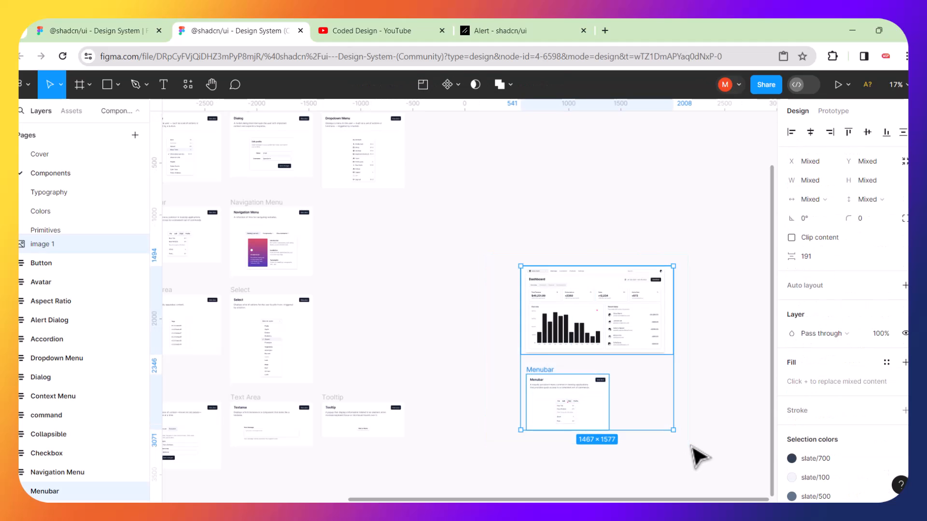
{"action": "key", "text": "shift+2"}
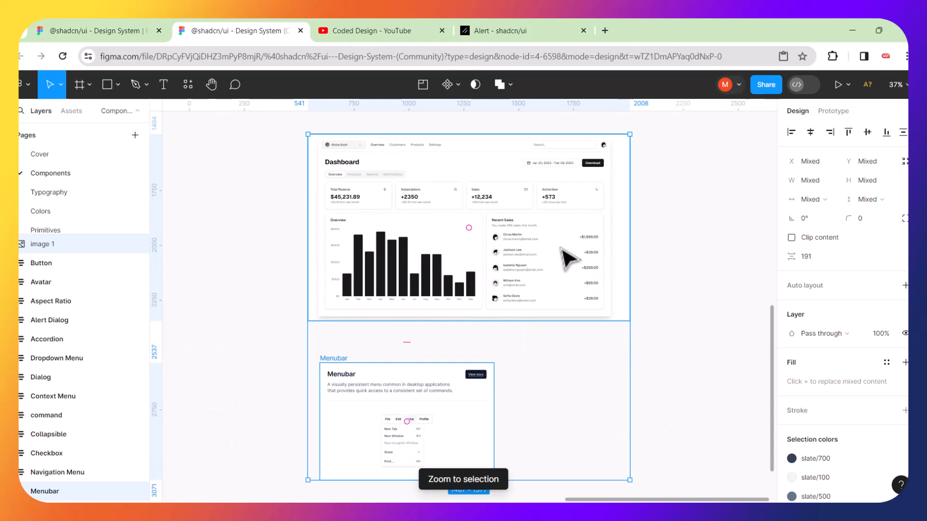
{"action": "left_click", "coordinate": [688, 254]}
{"action": "left_click", "coordinate": [531, 283]}
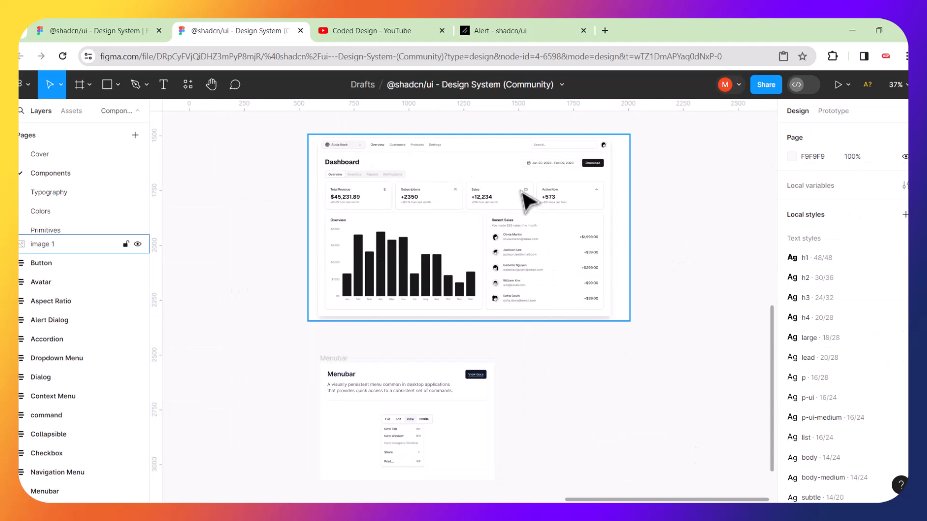
{"action": "left_click", "coordinate": [485, 393]}
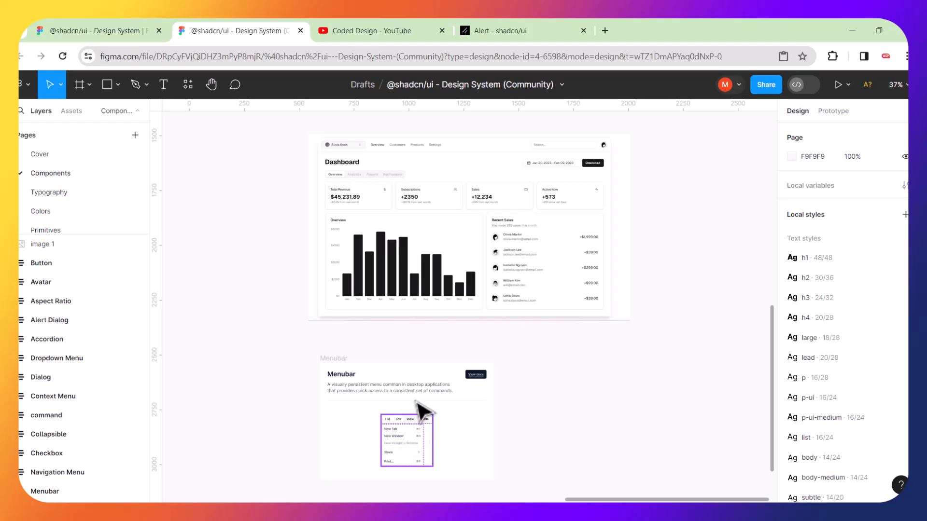
Hide the copied menubar's dropdown content layer, leaving only the File, Edit, View, Profile bar.
{"action": "left_click_drag", "start_coordinate": [339, 360], "coordinate": [338, 341]}
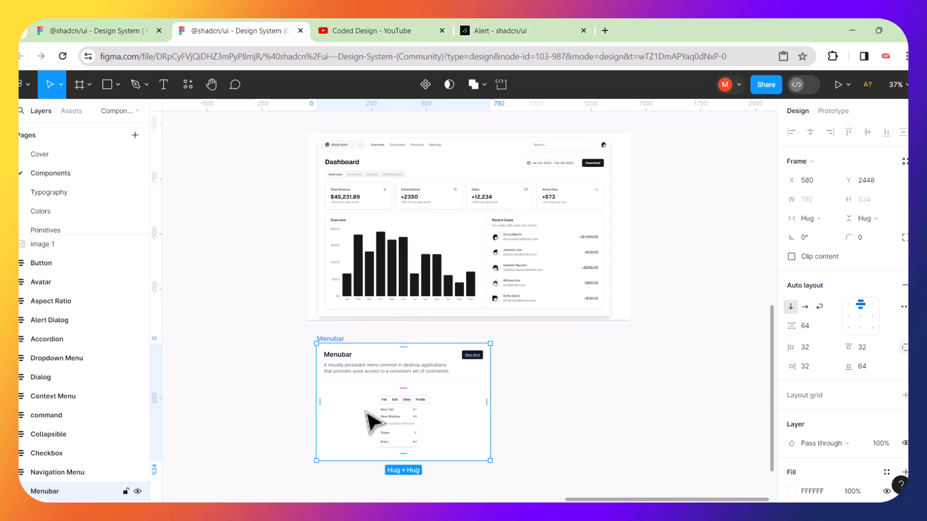
{"action": "key", "text": "shift+2"}
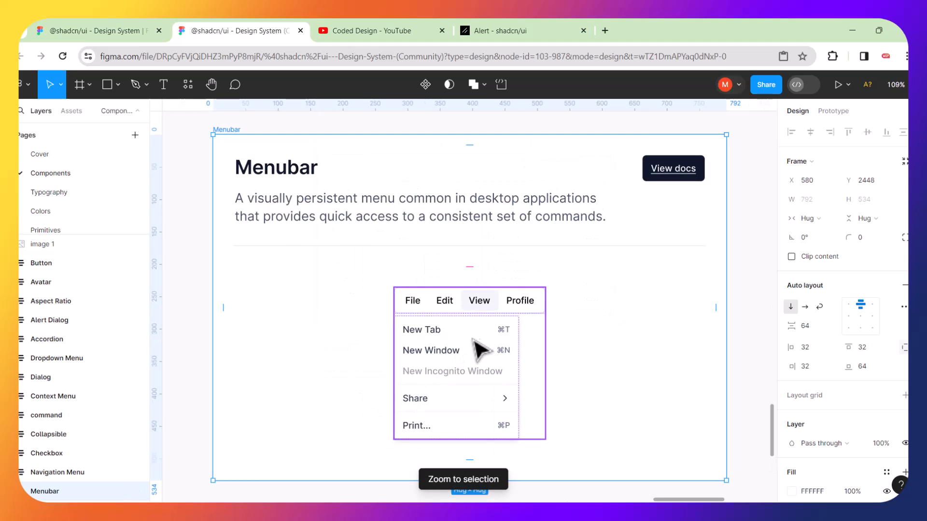
{"action": "left_click", "coordinate": [417, 296]}
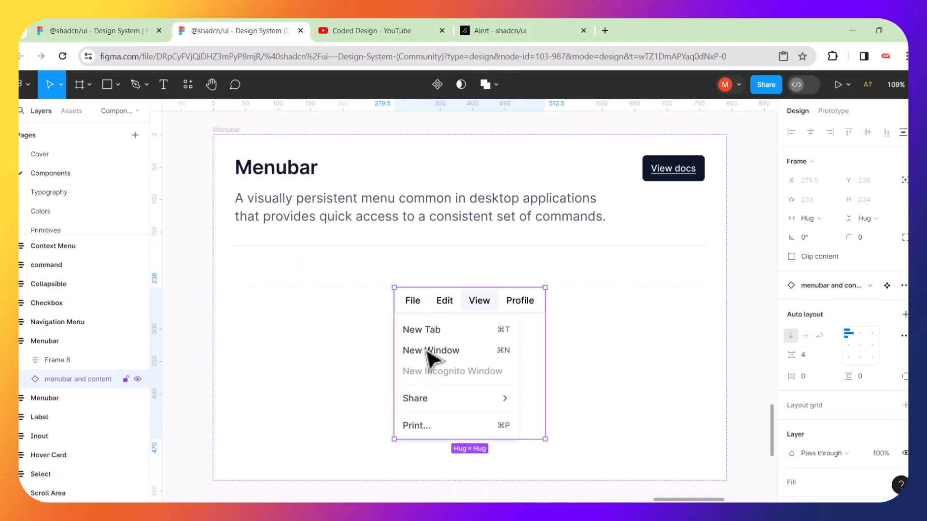
{"action": "left_click", "coordinate": [197, 305]}
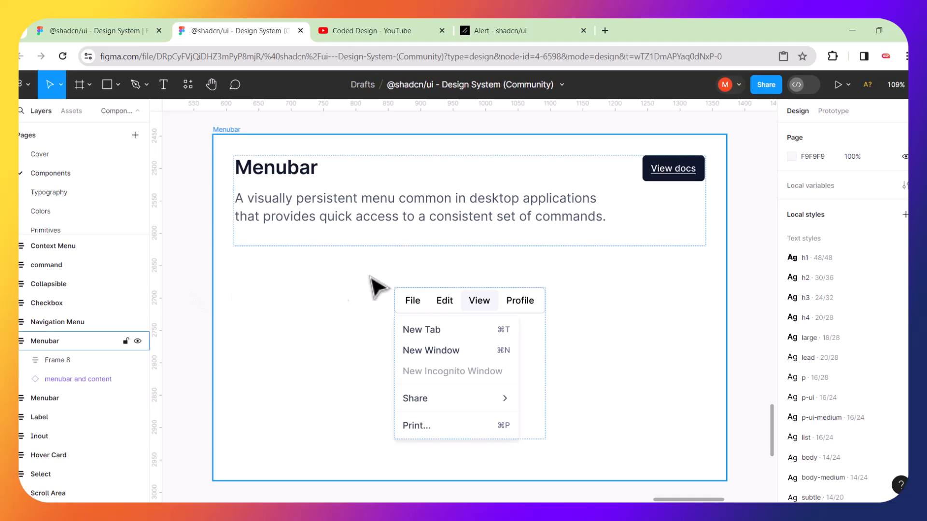
{"action": "left_click", "coordinate": [377, 244]}
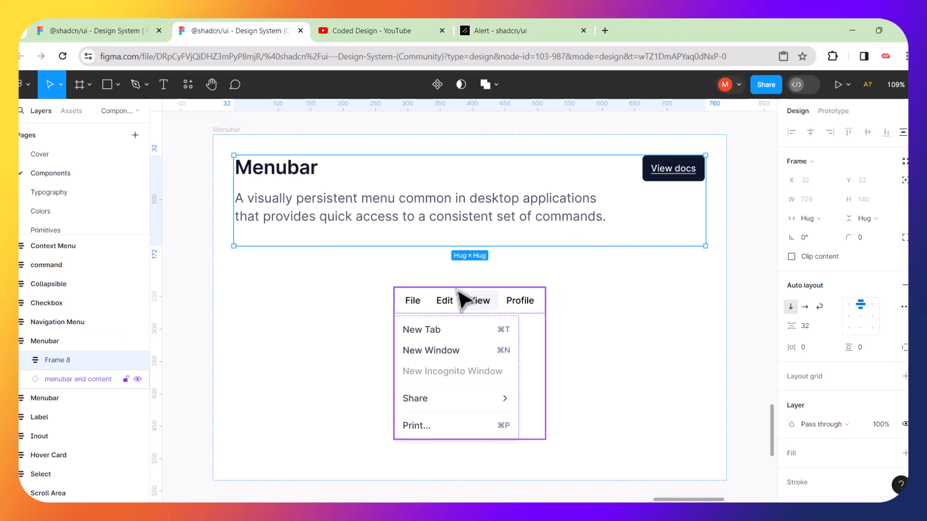
{"action": "left_click", "coordinate": [441, 299]}
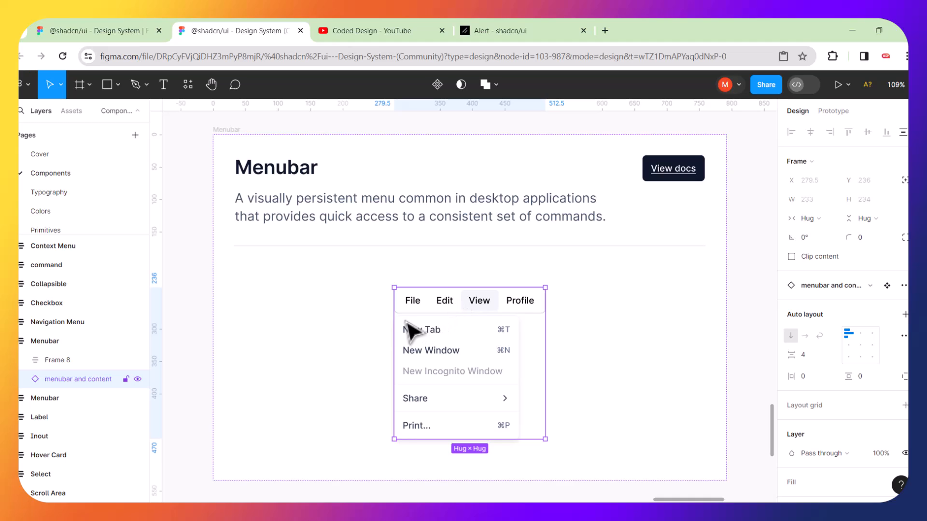
{"action": "left_click", "coordinate": [364, 331]}
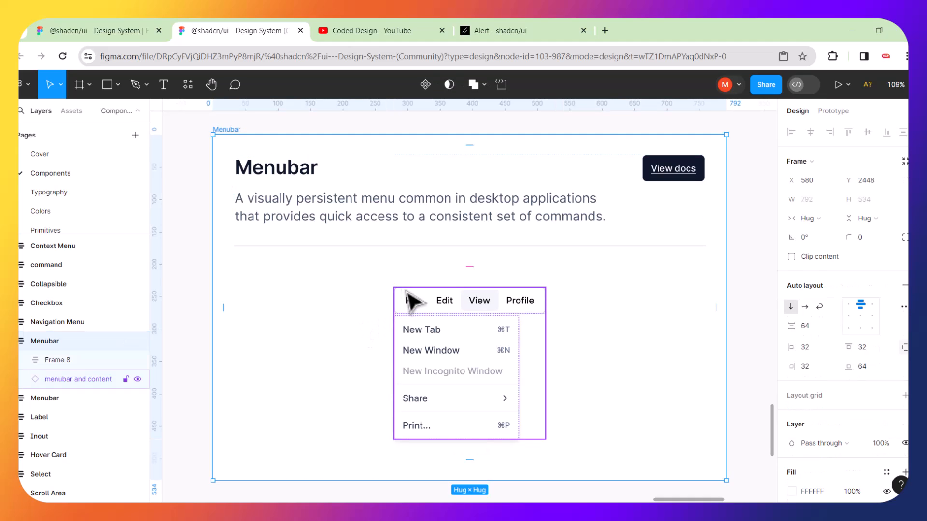
{"action": "left_click", "coordinate": [419, 330]}
{"action": "double_click", "coordinate": [424, 330]}
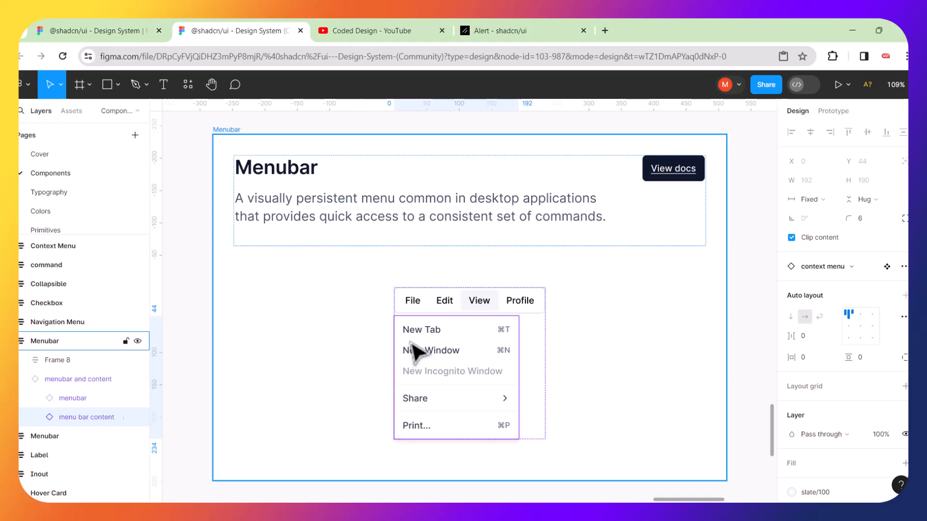
{"action": "key", "text": "Delete"}
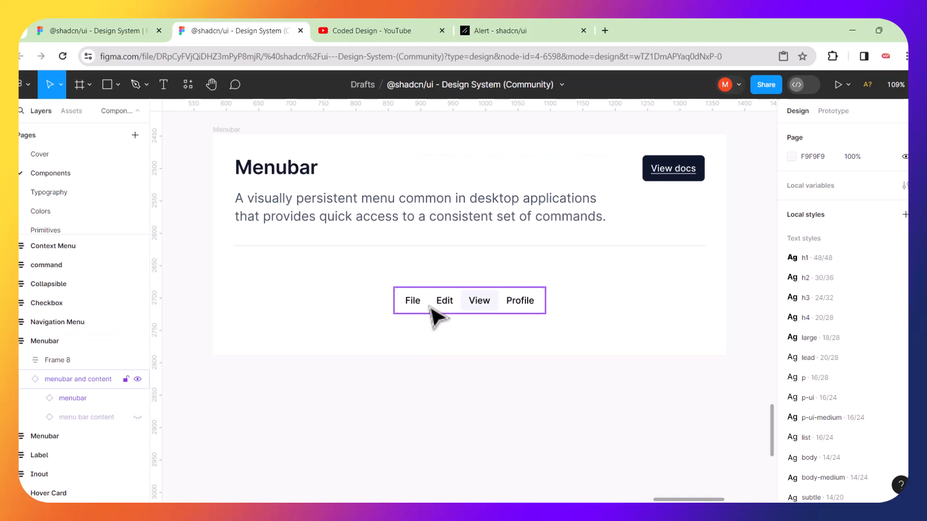
Duplicate the 'menubar and content' instance and move the copy out of the Menubar frame.
{"action": "left_click", "coordinate": [382, 303]}
{"action": "scroll", "coordinate": [376, 295], "scroll_direction": "down", "scroll_amount": 4}
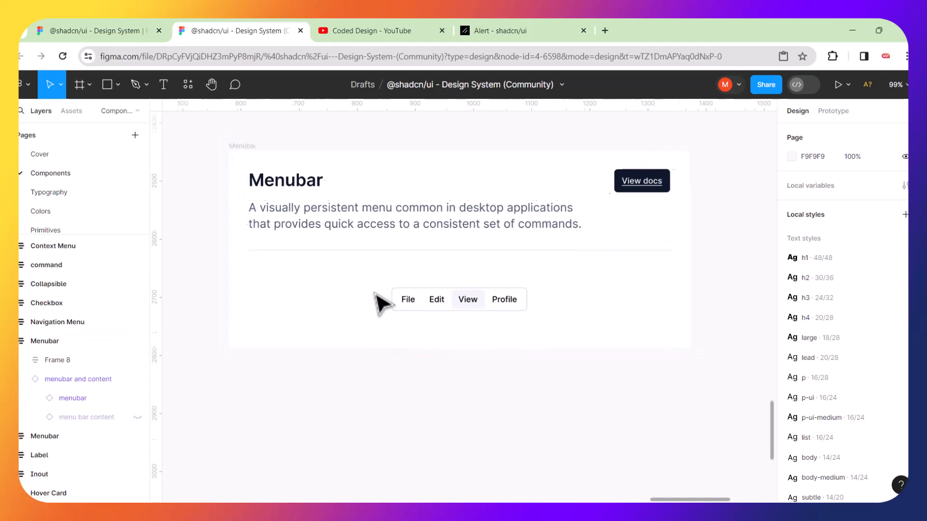
{"action": "left_click", "coordinate": [393, 292]}
{"action": "left_click", "coordinate": [396, 291]}
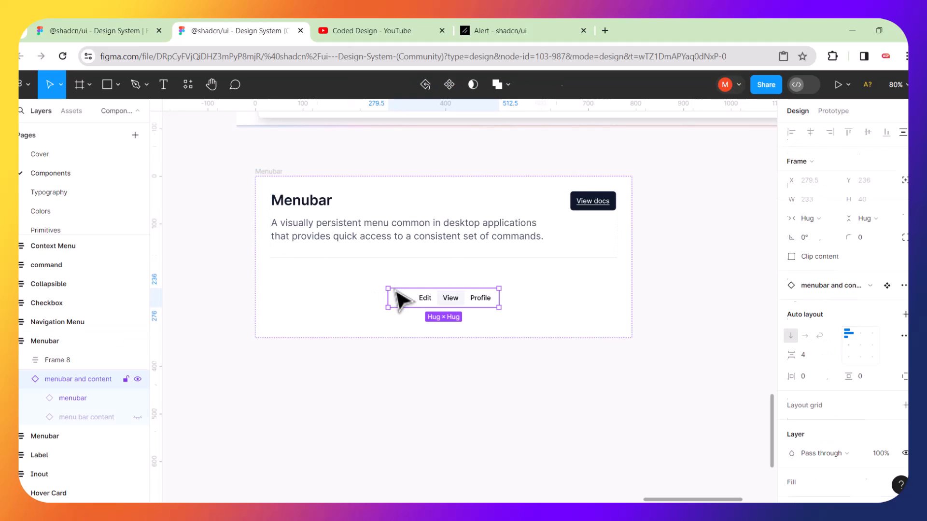
{"action": "key", "text": "ctrl+d"}
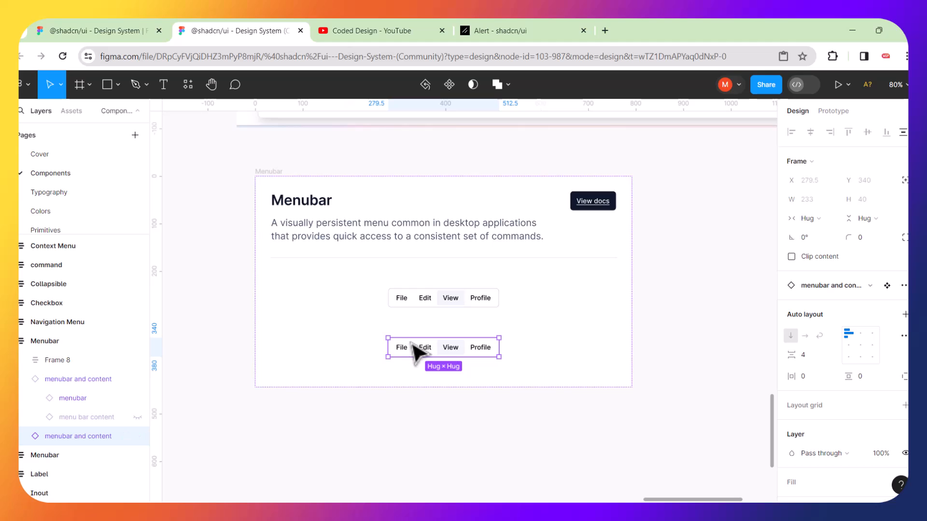
{"action": "left_click_drag", "start_coordinate": [414, 348], "coordinate": [494, 399]}
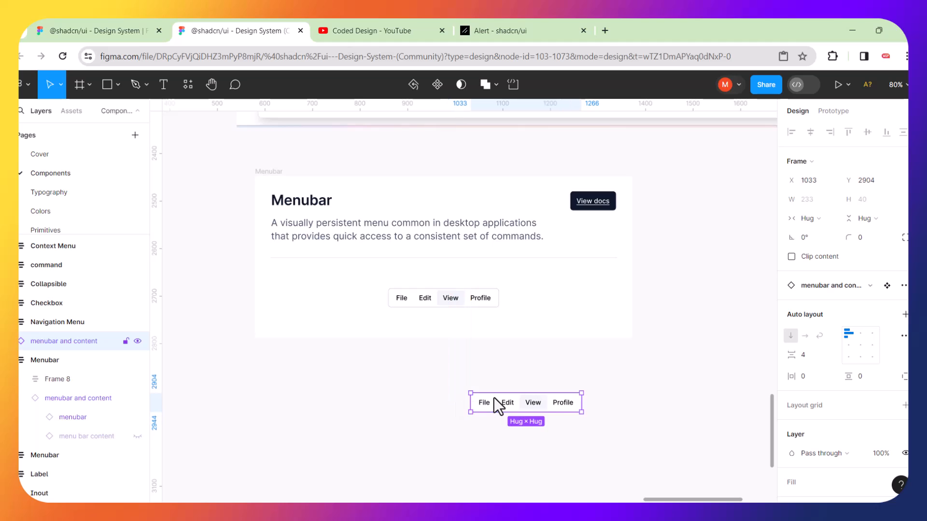
Position the menubar copy beside the dashboard screenshot's header, nudging it up and left.
{"action": "scroll", "coordinate": [494, 398], "scroll_direction": "down", "scroll_amount": 3}
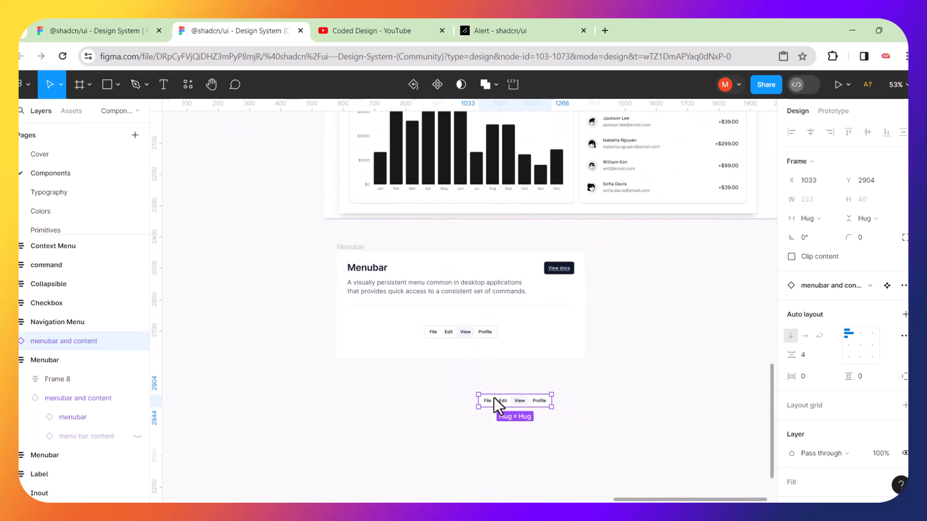
{"action": "left_click_drag", "start_coordinate": [493, 396], "coordinate": [251, 163]}
{"action": "scroll", "coordinate": [286, 172], "scroll_direction": "down", "scroll_amount": 1}
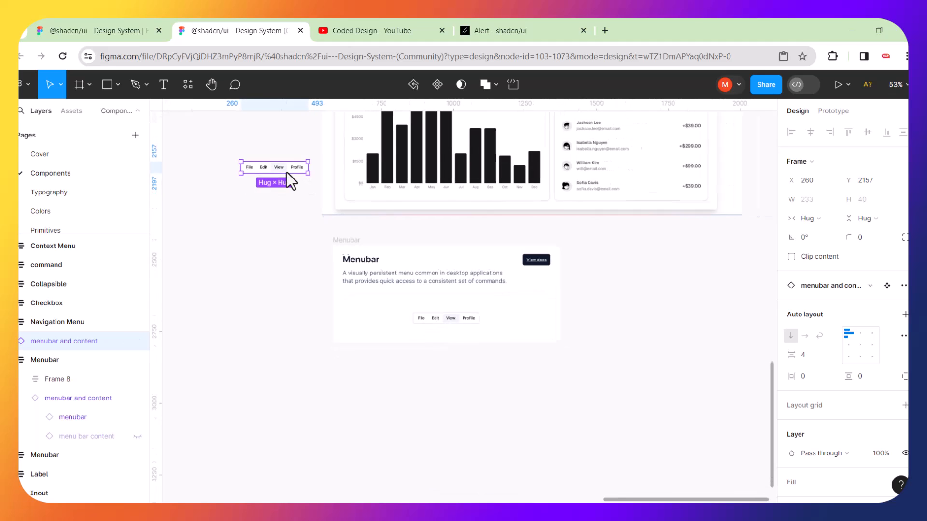
{"action": "scroll", "coordinate": [315, 167], "scroll_direction": "up", "scroll_amount": 3}
{"action": "scroll", "coordinate": [314, 166], "scroll_direction": "up", "scroll_amount": 3}
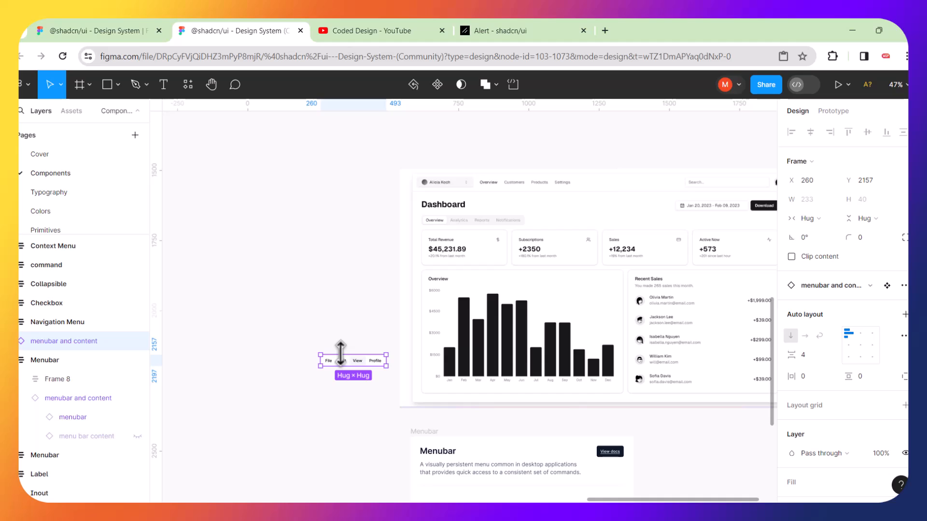
{"action": "left_click_drag", "start_coordinate": [341, 363], "coordinate": [340, 194]}
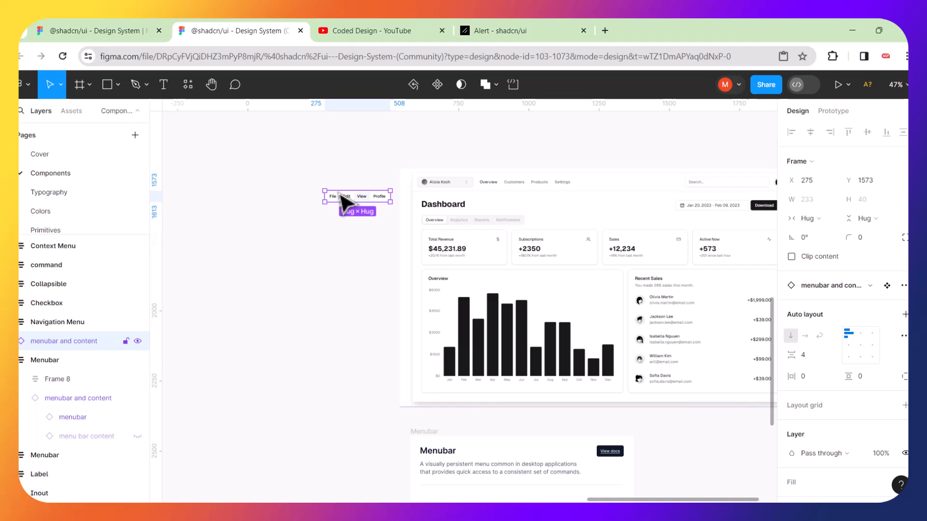
{"action": "scroll", "coordinate": [341, 196], "scroll_direction": "up", "scroll_amount": 5}
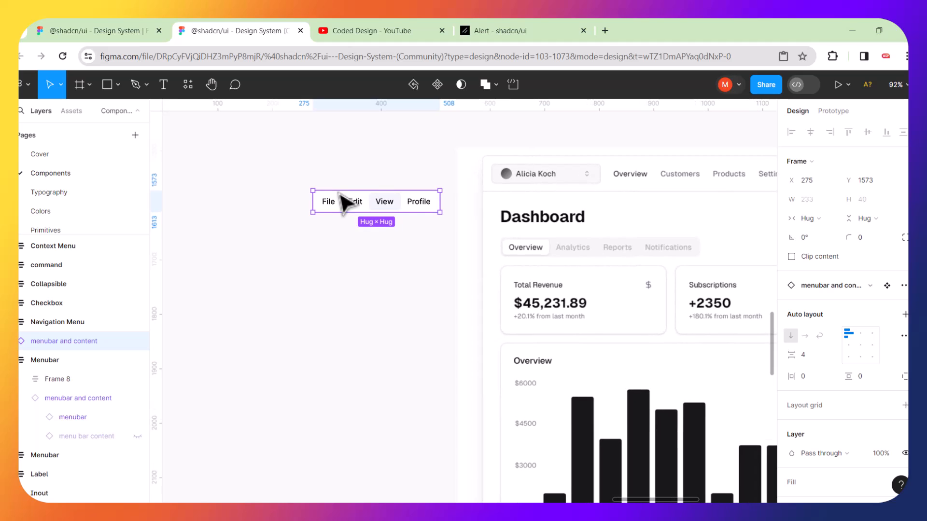
{"action": "scroll", "coordinate": [342, 196], "scroll_direction": "up", "scroll_amount": 2}
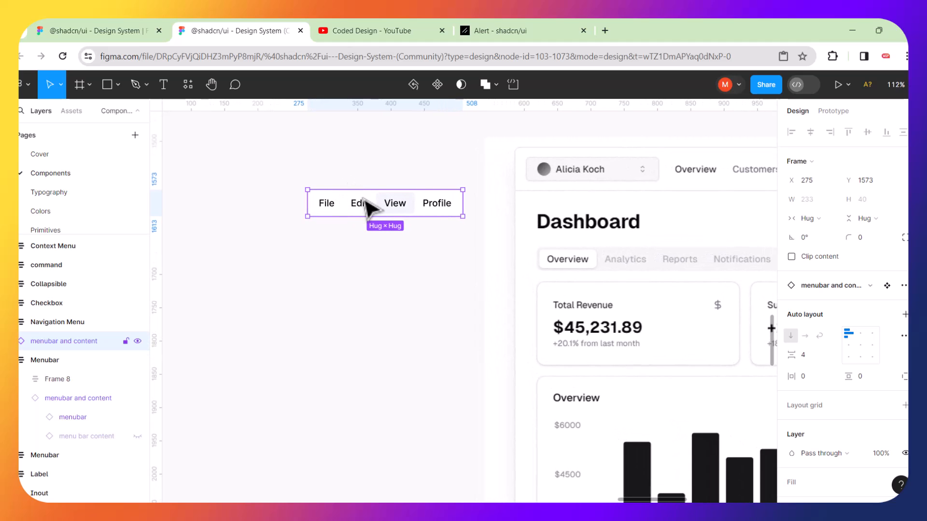
{"action": "key", "text": "shift+Left"}
{"action": "key", "text": "shift+Up"}
Nudge the standalone menubar further up and left to X 250, Y 1547.
{"action": "key", "text": "shift+Left"}
{"action": "key", "text": "shift+Left"}
{"action": "key", "text": "shift+Up"}
{"action": "key", "text": "shift+Up"}
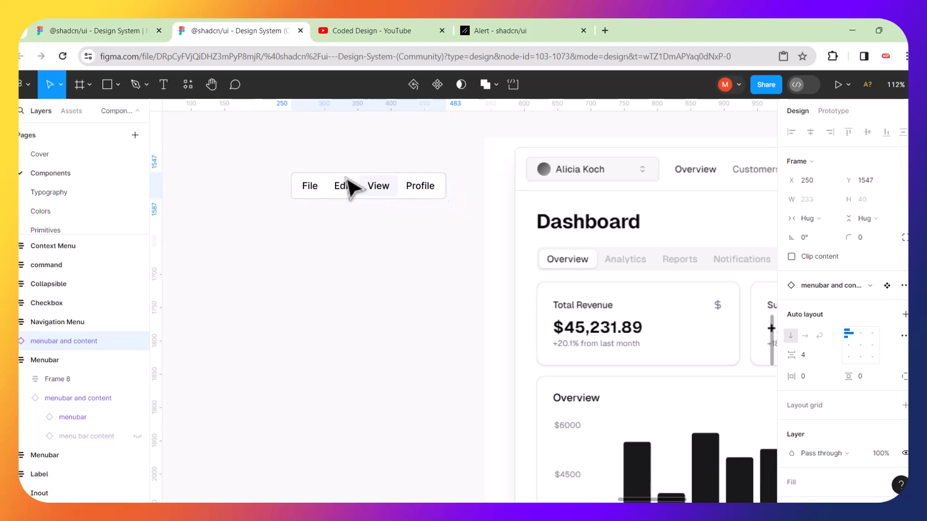
{"action": "left_click", "coordinate": [358, 266]}
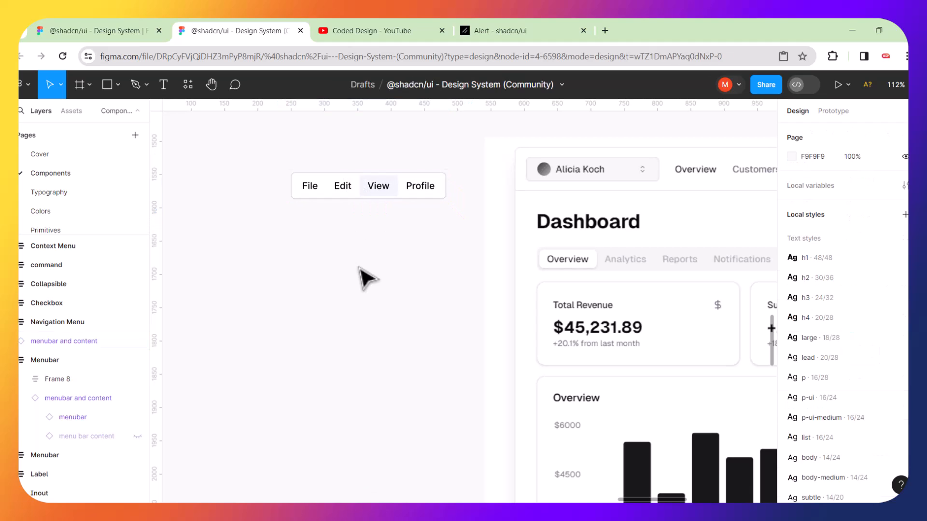
Bring up the menubar instance's Main component options, showing Go to main component.
{"action": "left_click", "coordinate": [331, 177]}
{"action": "right_click", "coordinate": [332, 178]}
{"action": "mouse_move", "coordinate": [331, 179]}
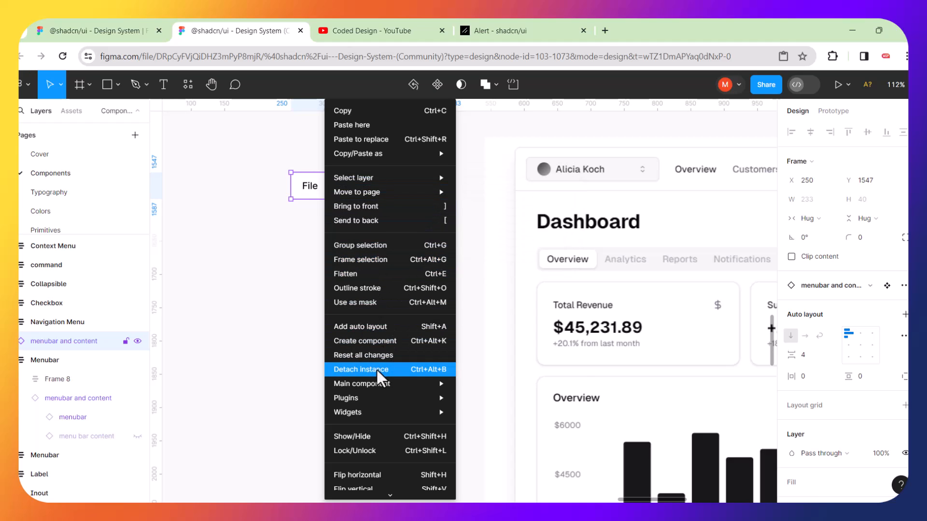
{"action": "mouse_move", "coordinate": [357, 384]}
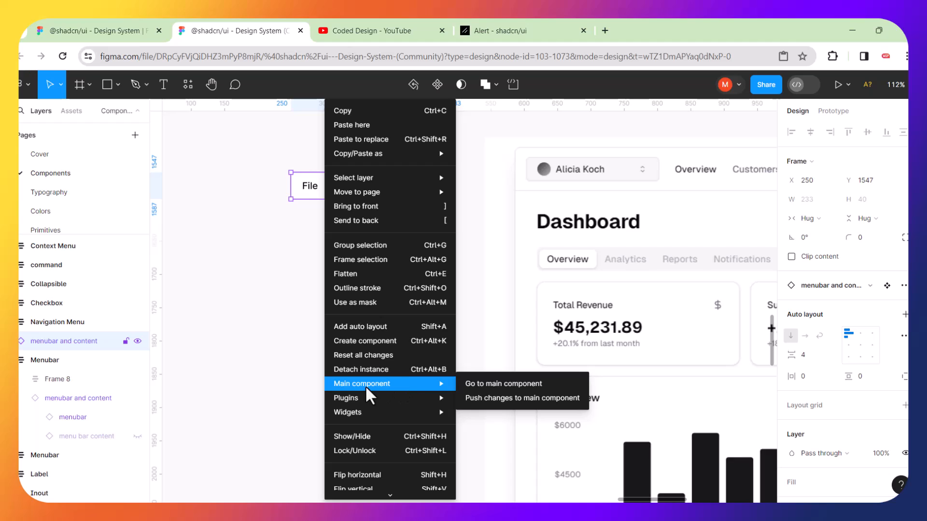
Go to the menubar's main component, then to the inner menubar's source on the Primitives page.
{"action": "left_click", "coordinate": [496, 383]}
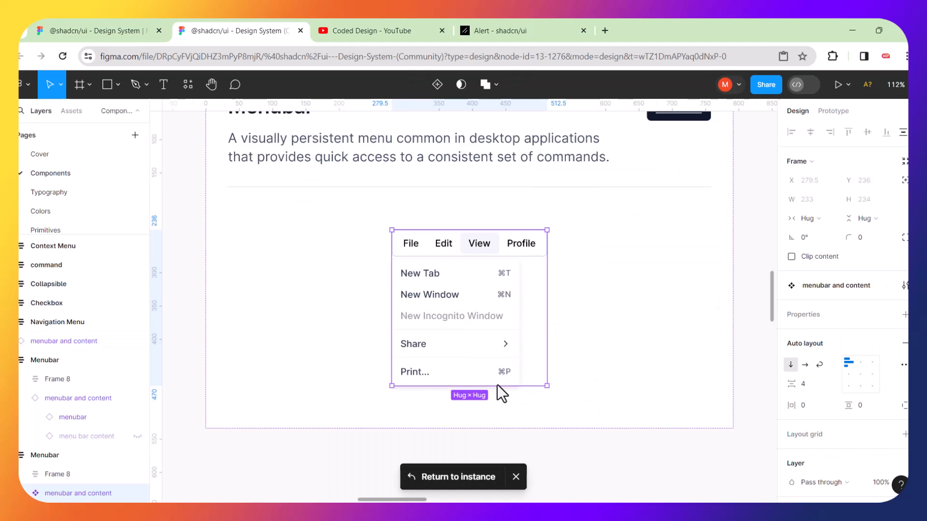
{"action": "double_click", "coordinate": [429, 259]}
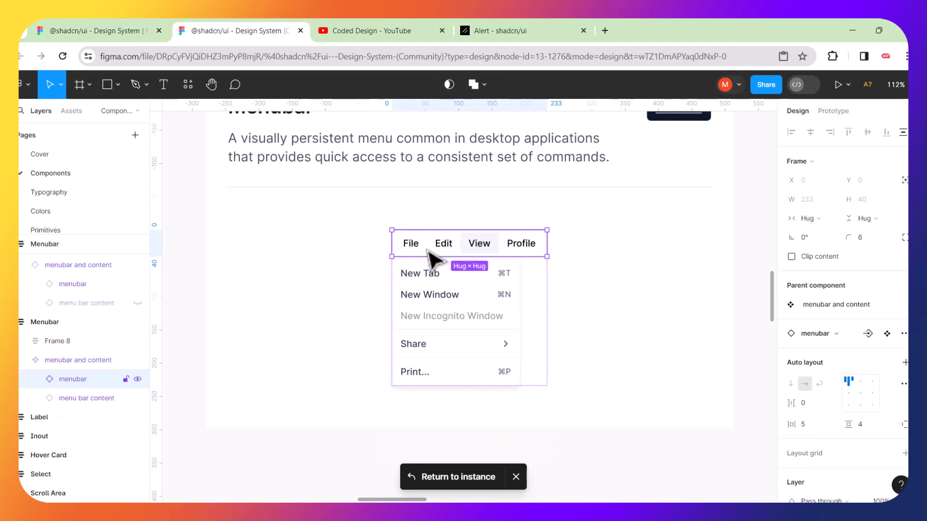
{"action": "right_click", "coordinate": [426, 249]}
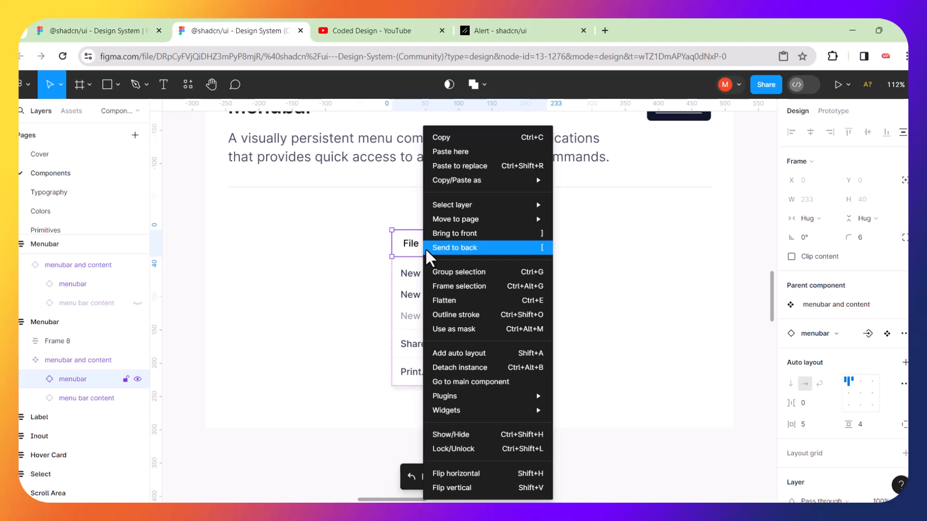
{"action": "left_click", "coordinate": [482, 380]}
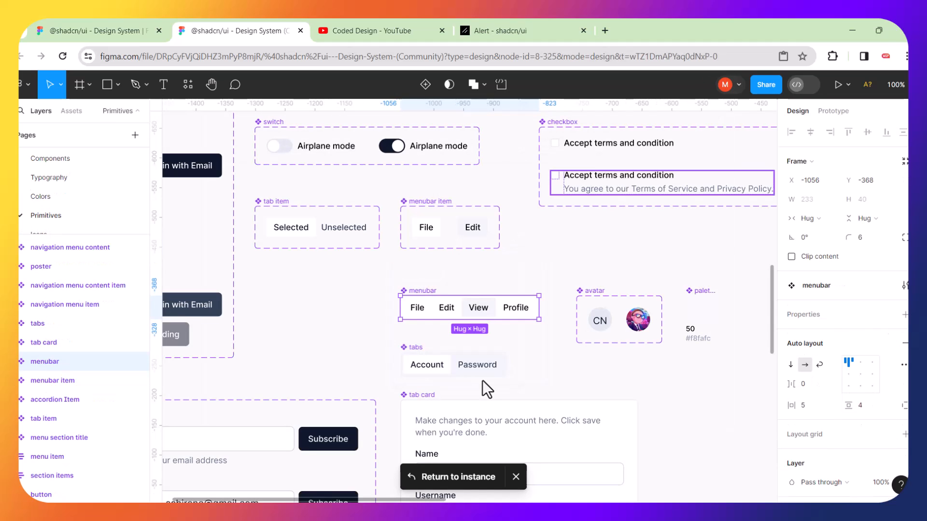
{"action": "scroll", "coordinate": [482, 381], "scroll_direction": "down", "scroll_amount": 6}
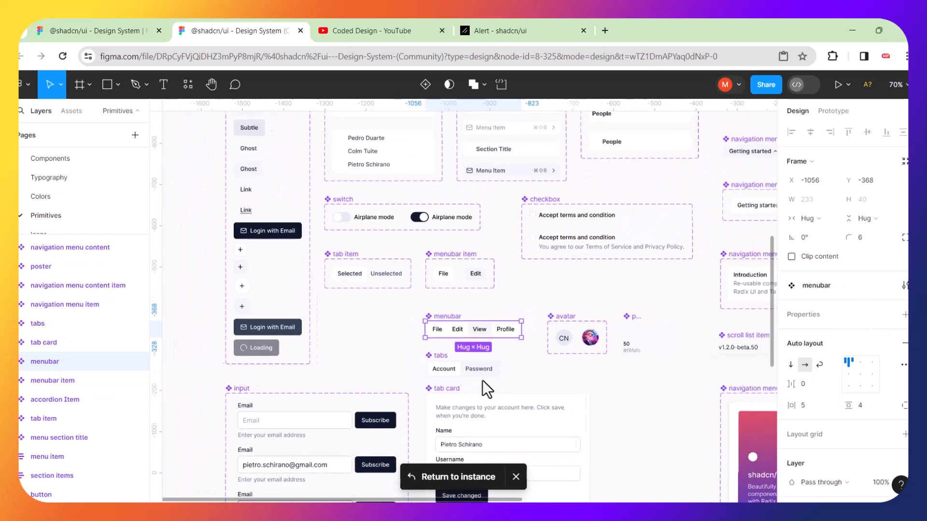
{"action": "scroll", "coordinate": [482, 380], "scroll_direction": "down", "scroll_amount": 3}
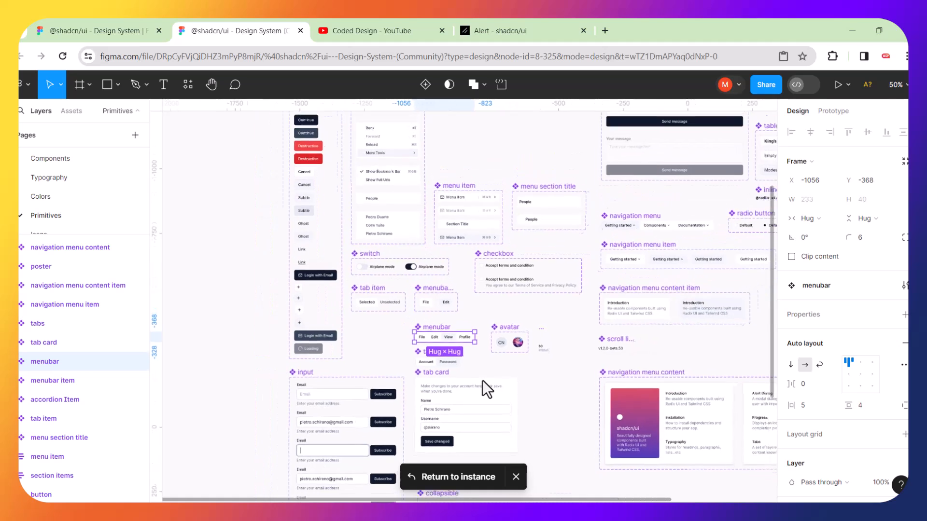
{"action": "scroll", "coordinate": [482, 380], "scroll_direction": "right", "scroll_amount": 3}
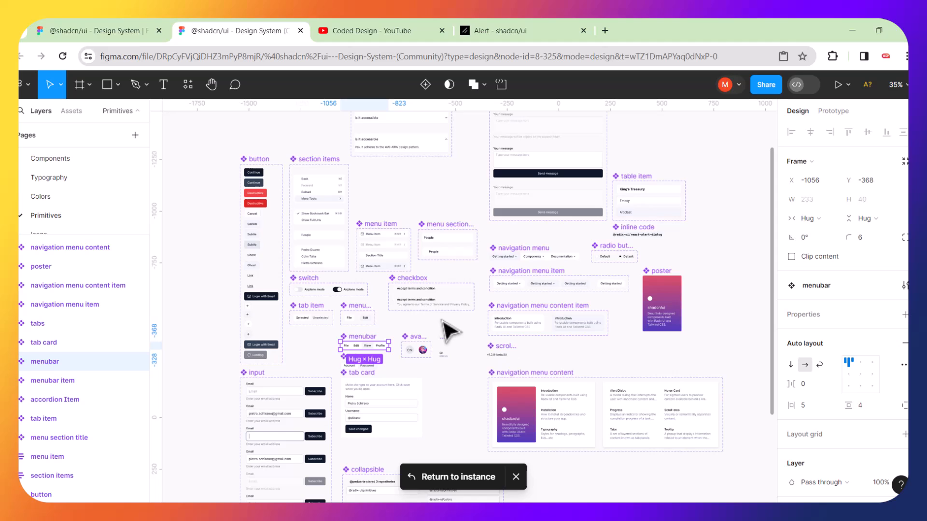
{"action": "scroll", "coordinate": [449, 331], "scroll_direction": "up", "scroll_amount": 10}
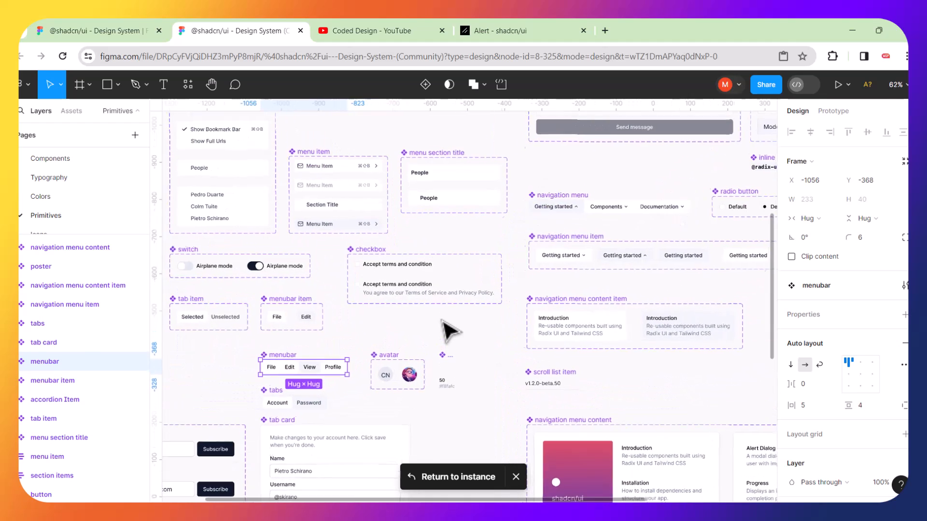
{"action": "scroll", "coordinate": [326, 358], "scroll_direction": "up", "scroll_amount": 5}
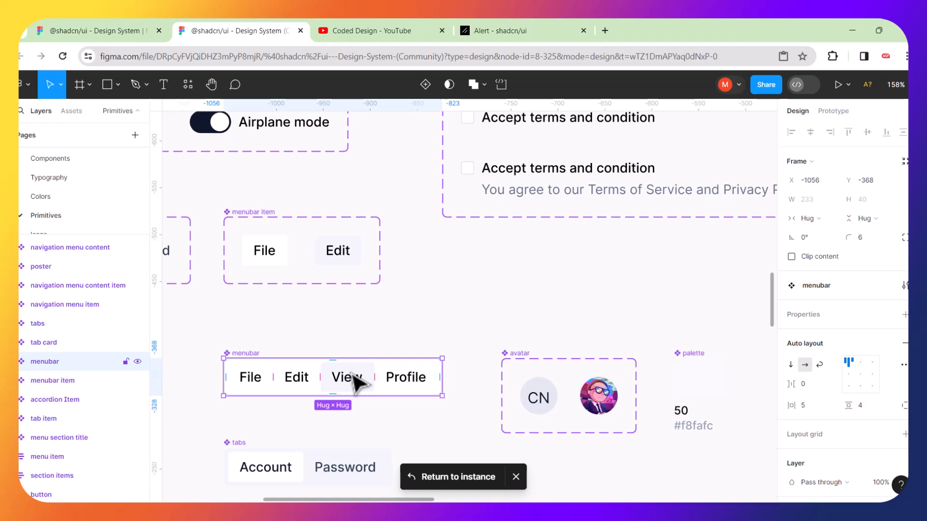
{"action": "scroll", "coordinate": [355, 382], "scroll_direction": "up", "scroll_amount": 1}
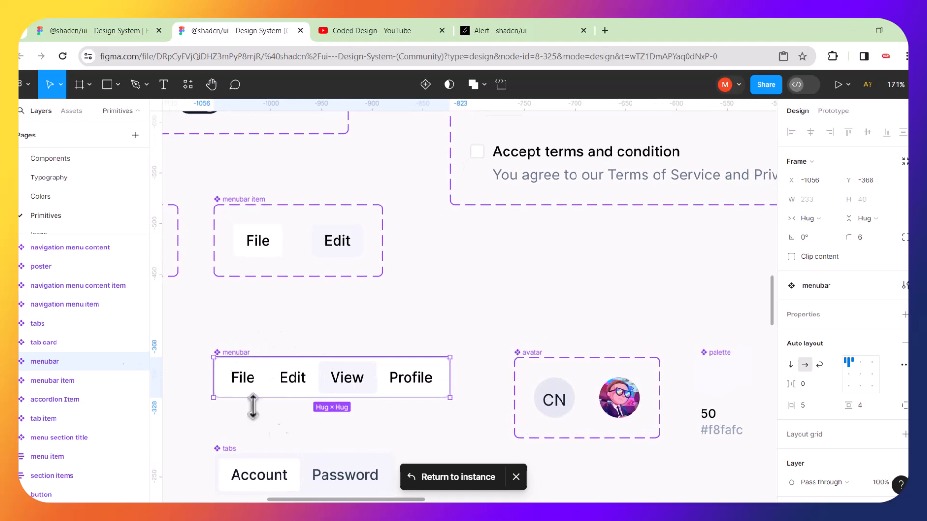
{"action": "right_click", "coordinate": [249, 357]}
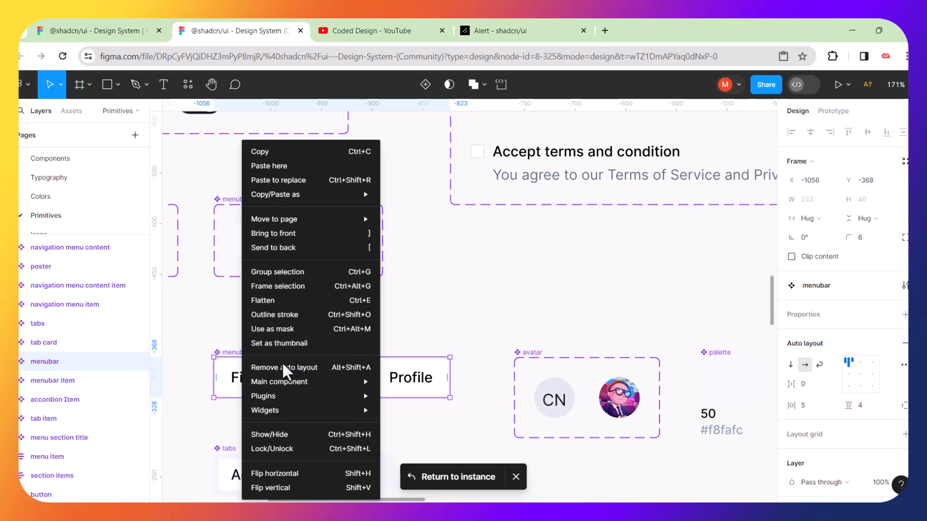
{"action": "mouse_move", "coordinate": [301, 381]}
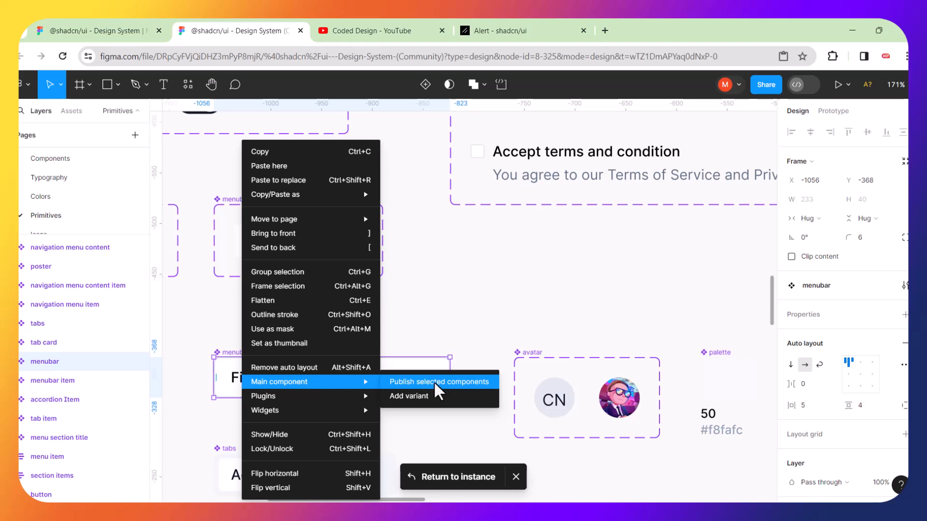
{"action": "left_click", "coordinate": [465, 316]}
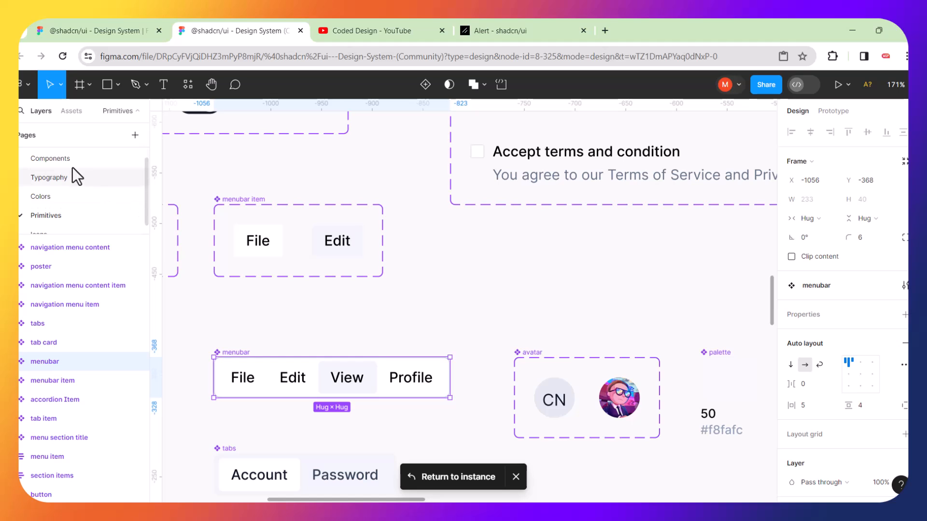
Switch back to the Components page and select the File/Edit/View/Profile menubar beside the dashboard.
{"action": "left_click", "coordinate": [60, 158]}
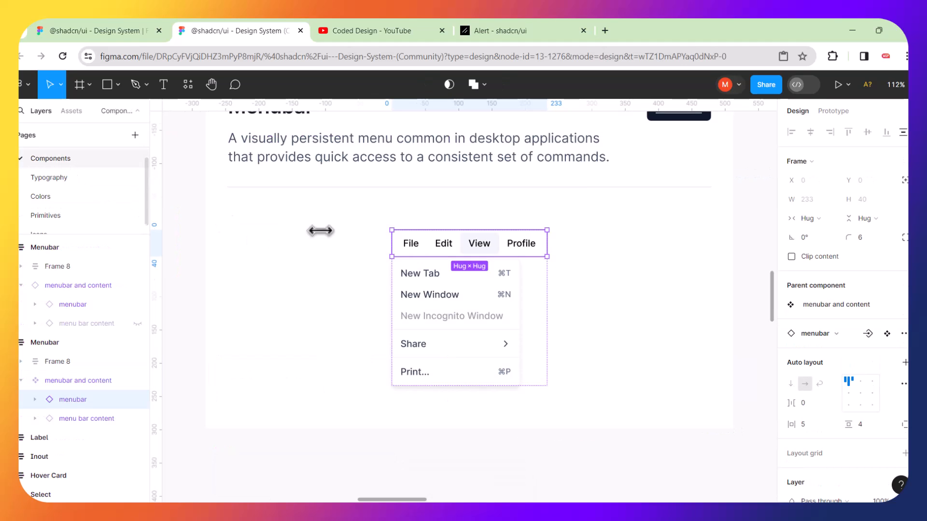
{"action": "scroll", "coordinate": [539, 259], "scroll_direction": "right", "scroll_amount": 2}
{"action": "scroll", "coordinate": [540, 260], "scroll_direction": "down", "scroll_amount": 5}
{"action": "scroll", "coordinate": [541, 261], "scroll_direction": "right", "scroll_amount": 15}
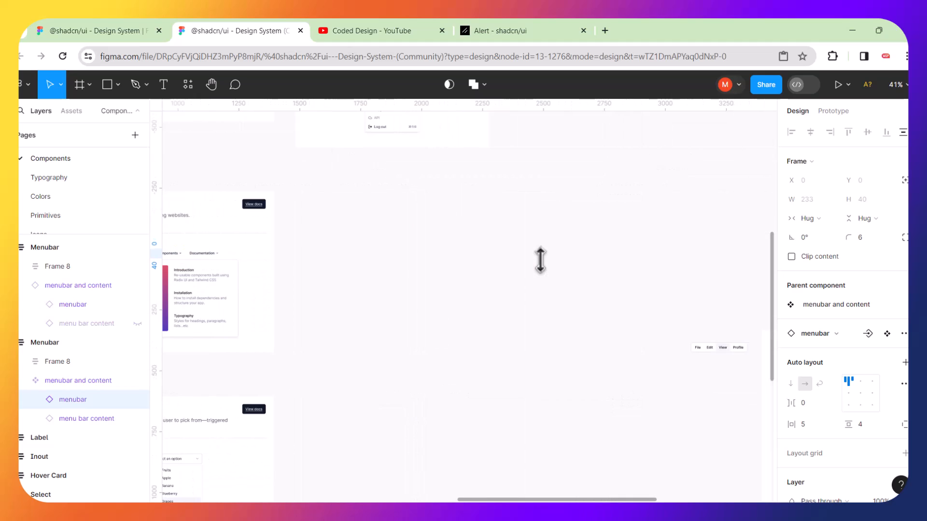
{"action": "scroll", "coordinate": [540, 260], "scroll_direction": "right", "scroll_amount": 10}
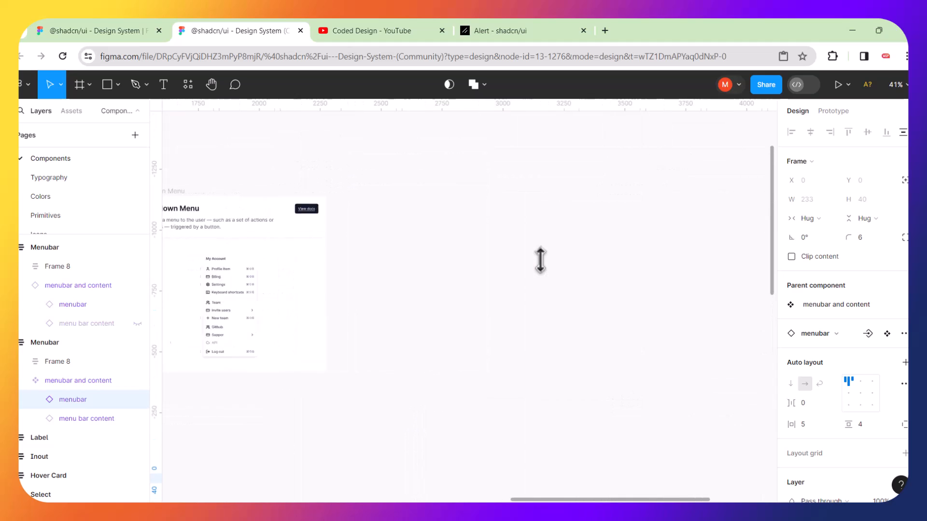
{"action": "scroll", "coordinate": [540, 261], "scroll_direction": "down", "scroll_amount": 4}
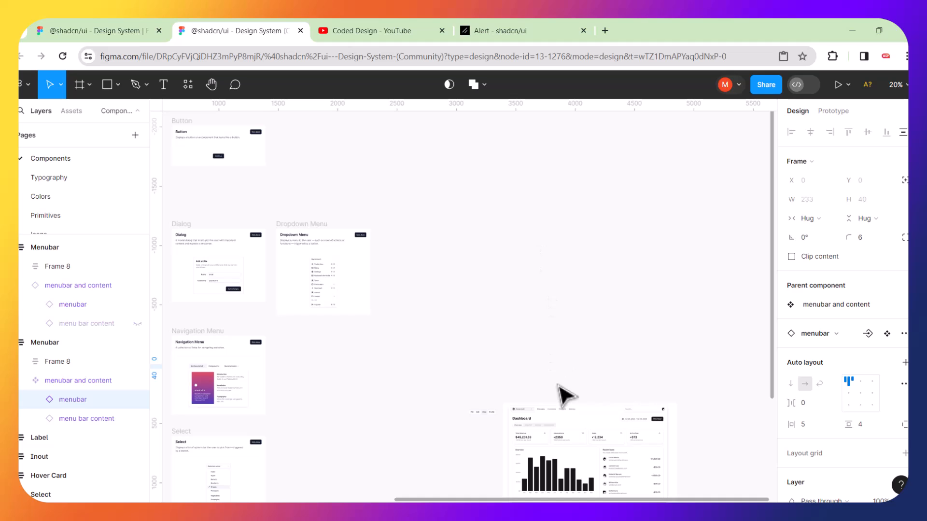
{"action": "scroll", "coordinate": [561, 393], "scroll_direction": "down", "scroll_amount": 3}
{"action": "scroll", "coordinate": [518, 316], "scroll_direction": "up", "scroll_amount": 5}
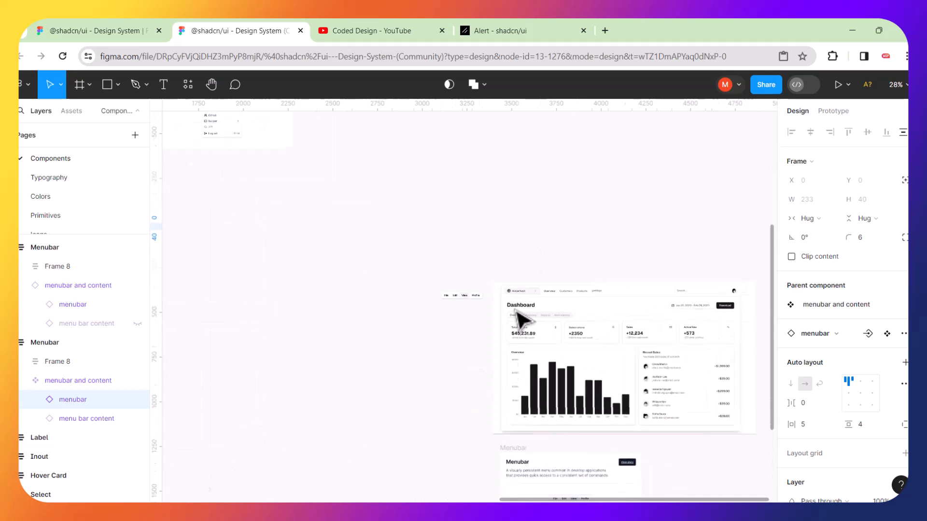
{"action": "left_click", "coordinate": [471, 294]}
{"action": "scroll", "coordinate": [470, 302], "scroll_direction": "up", "scroll_amount": 8}
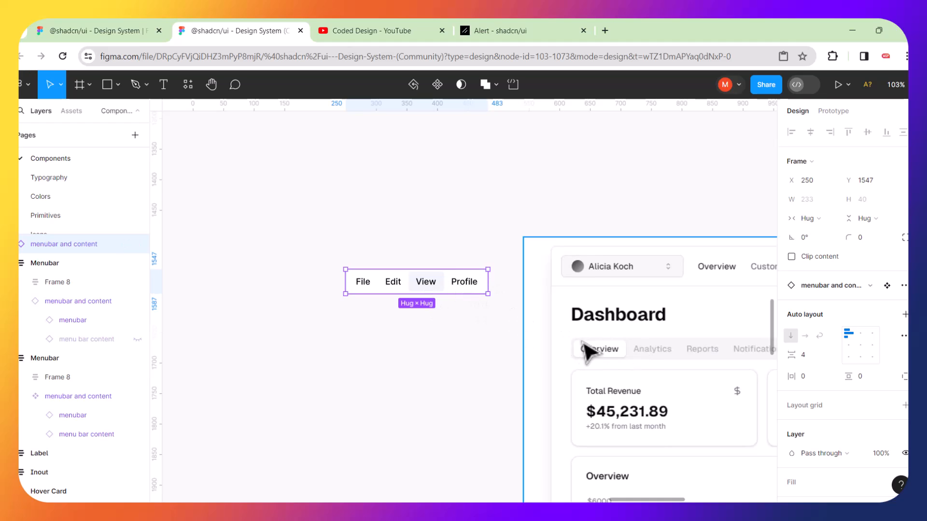
Move the menubar up and left beside the dashboard, and place a trial duplicate below it.
{"action": "left_click", "coordinate": [507, 353]}
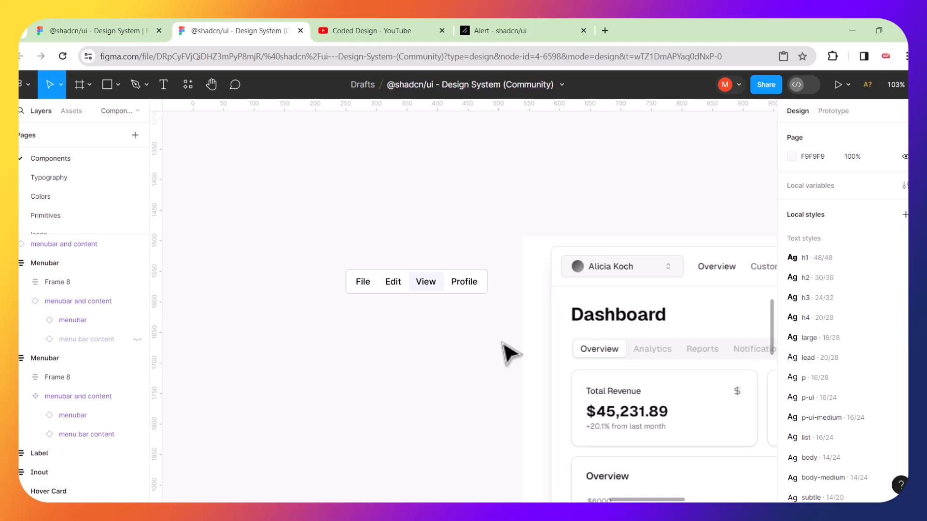
{"action": "left_click_drag", "start_coordinate": [375, 282], "coordinate": [357, 237]}
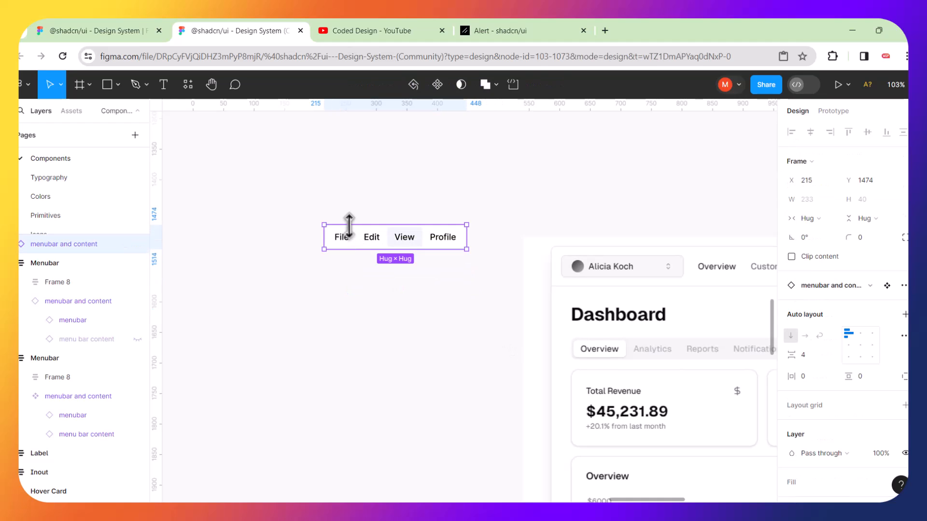
{"action": "key", "text": "ctrl+d"}
{"action": "left_click_drag", "start_coordinate": [356, 241], "coordinate": [351, 293]}
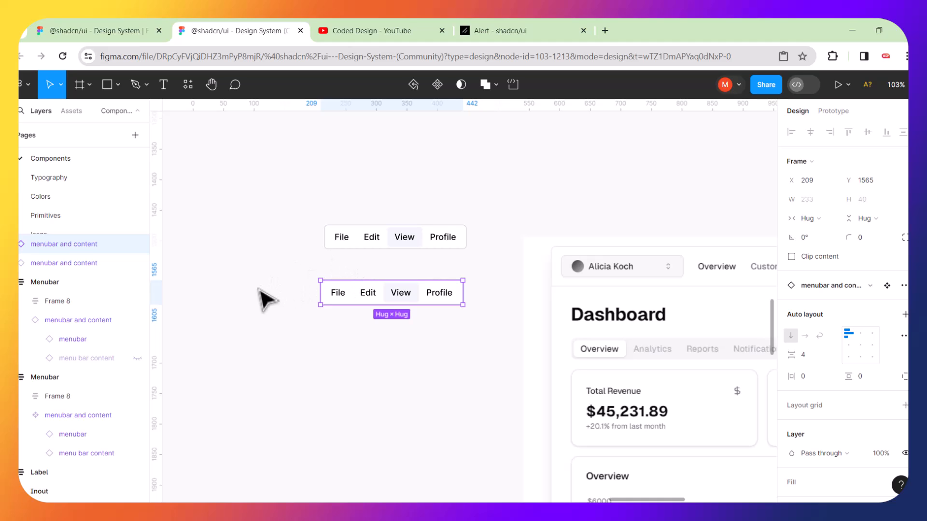
Delete the trial menubar copy and lower the original slightly to X 220, Y 1537.
{"action": "right_click", "coordinate": [327, 281]}
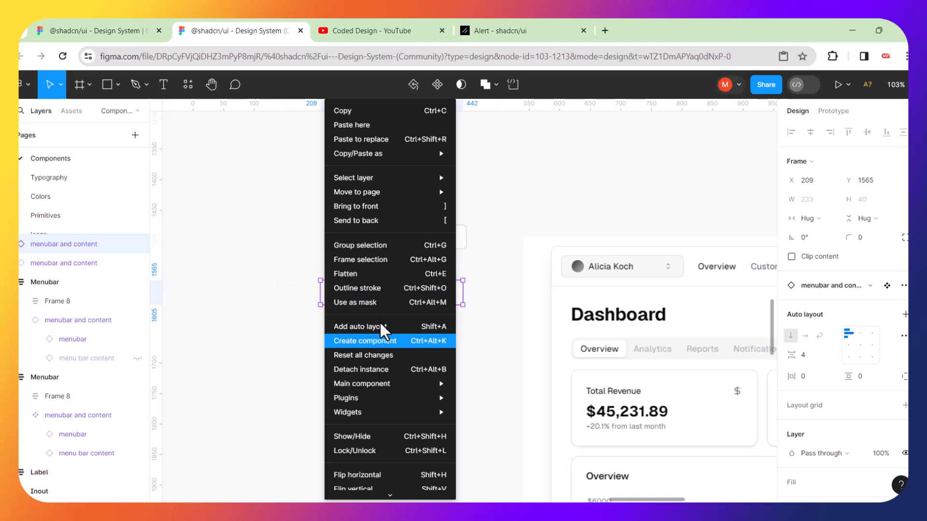
{"action": "mouse_move", "coordinate": [382, 381]}
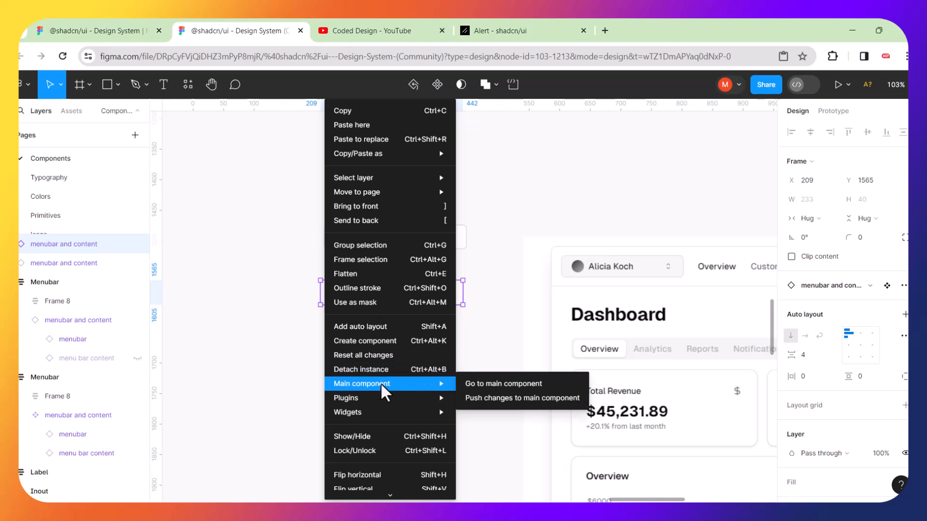
{"action": "left_click", "coordinate": [247, 305]}
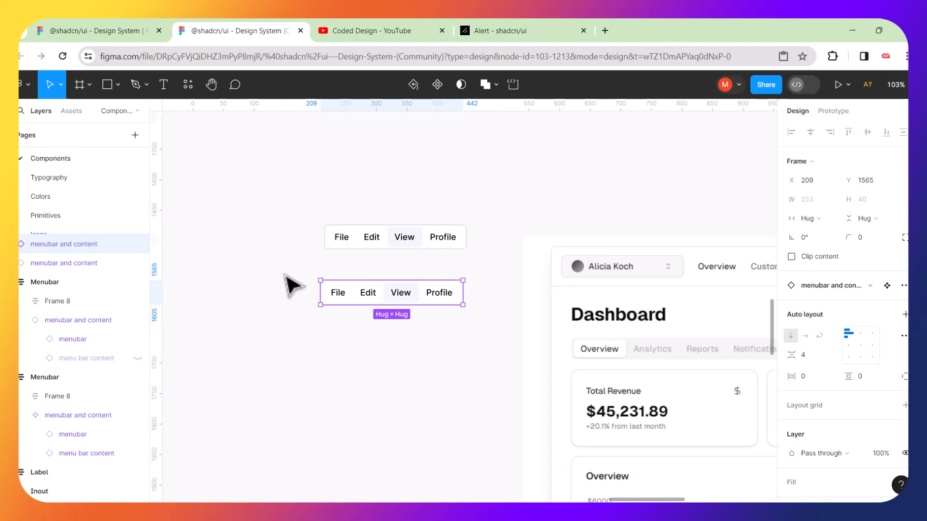
{"action": "left_click_drag", "start_coordinate": [284, 274], "coordinate": [475, 318]}
{"action": "key", "text": "Delete"}
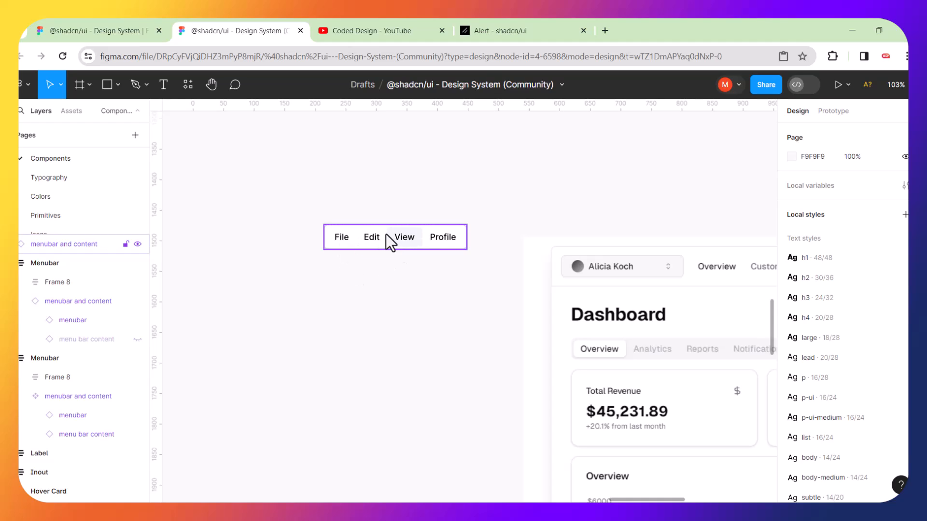
{"action": "left_click_drag", "start_coordinate": [386, 237], "coordinate": [389, 275]}
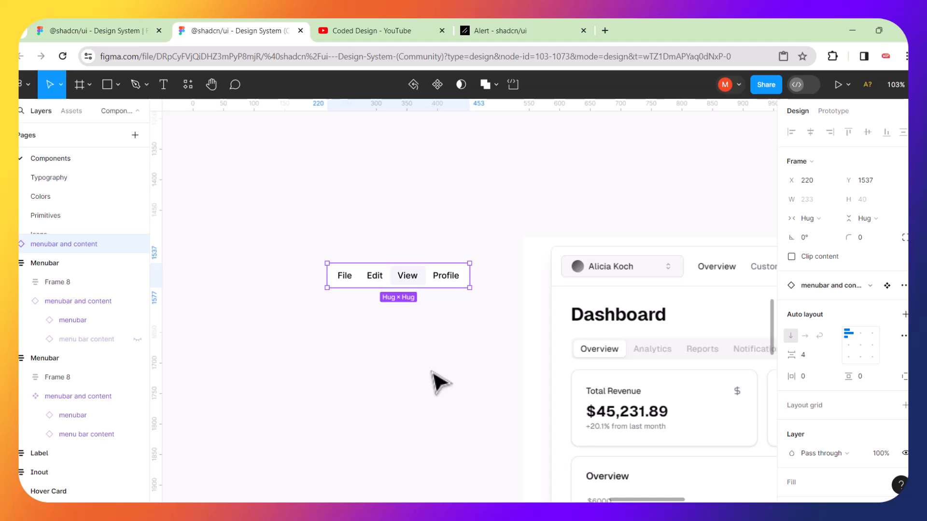
Zoom out to all frames, then zoom in on the Dialog card and select its Edit profile instance.
{"action": "scroll", "coordinate": [263, 296], "scroll_direction": "left", "scroll_amount": 5}
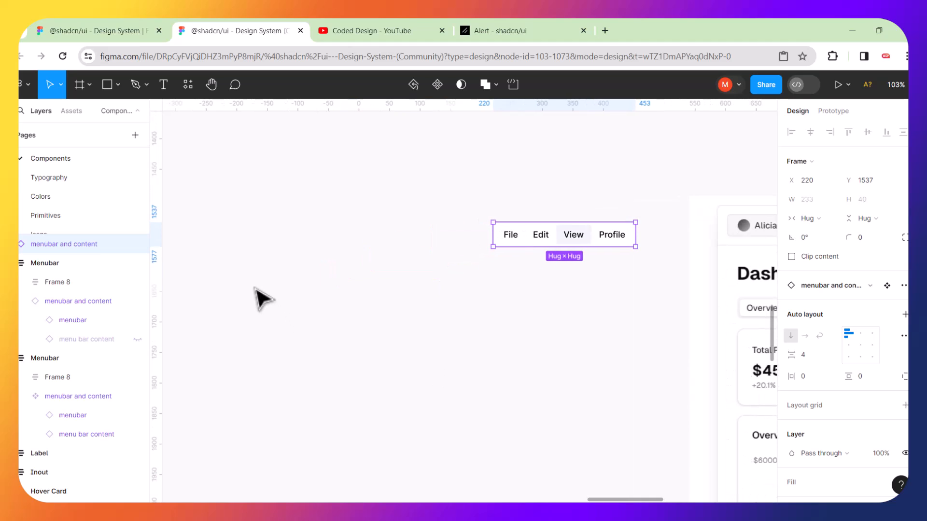
{"action": "key", "text": "shift+1"}
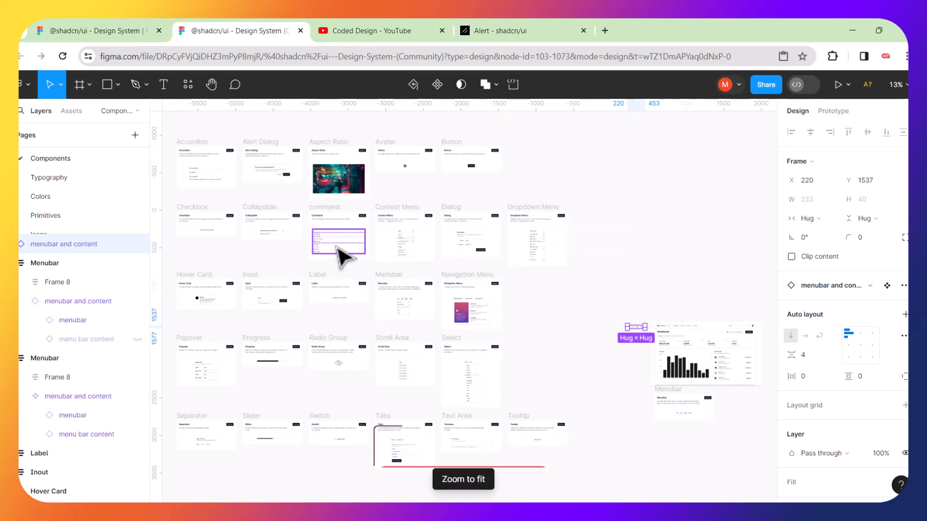
{"action": "scroll", "coordinate": [337, 259], "scroll_direction": "up", "scroll_amount": 5}
{"action": "scroll", "coordinate": [344, 256], "scroll_direction": "up", "scroll_amount": 2}
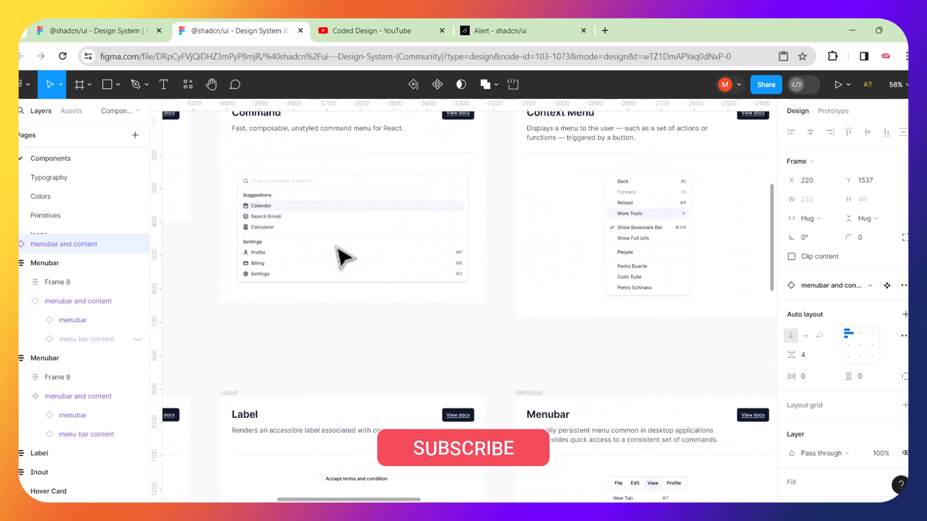
{"action": "scroll", "coordinate": [344, 257], "scroll_direction": "down", "scroll_amount": 3}
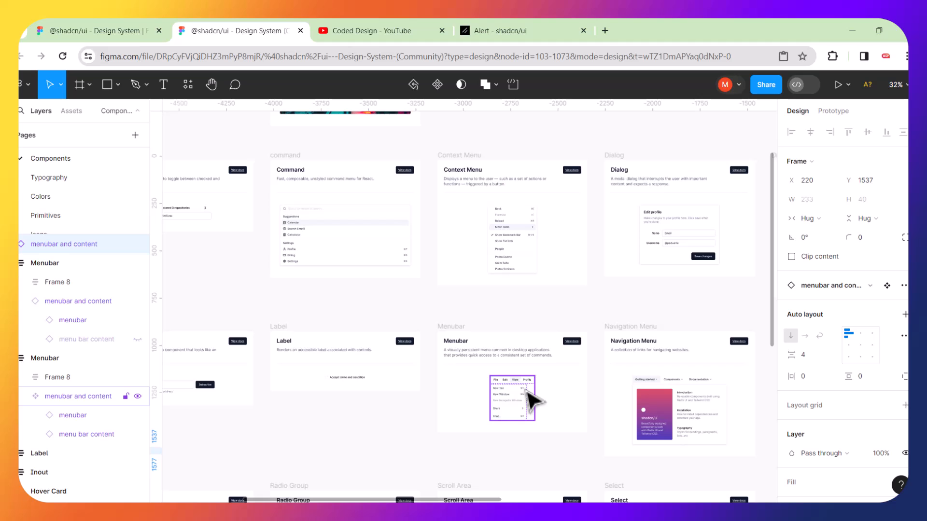
{"action": "scroll", "coordinate": [679, 216], "scroll_direction": "up", "scroll_amount": 1}
{"action": "scroll", "coordinate": [683, 223], "scroll_direction": "up", "scroll_amount": 5}
{"action": "scroll", "coordinate": [683, 223], "scroll_direction": "right", "scroll_amount": 5}
{"action": "left_click", "coordinate": [475, 219]}
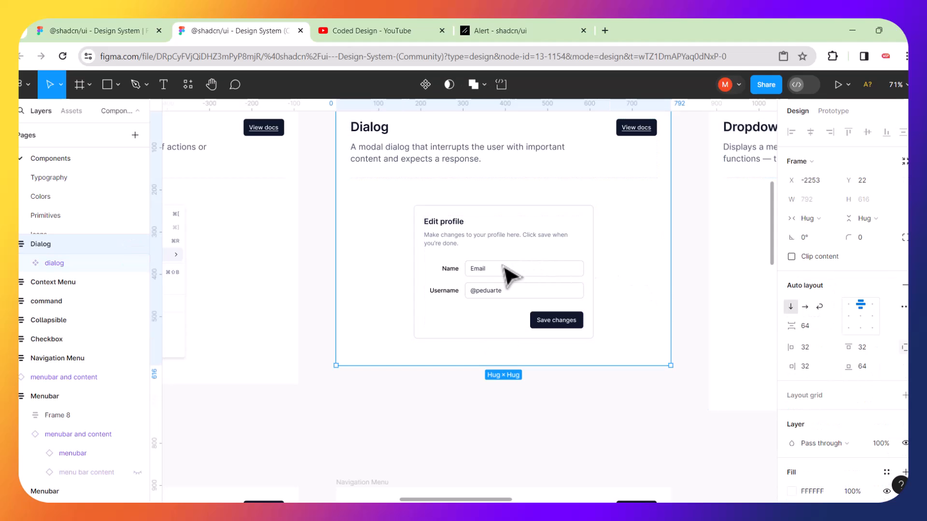
Collapse both Menubar layer groups in the Layers panel and select the Inout frame.
{"action": "scroll", "coordinate": [488, 273], "scroll_direction": "down", "scroll_amount": 5}
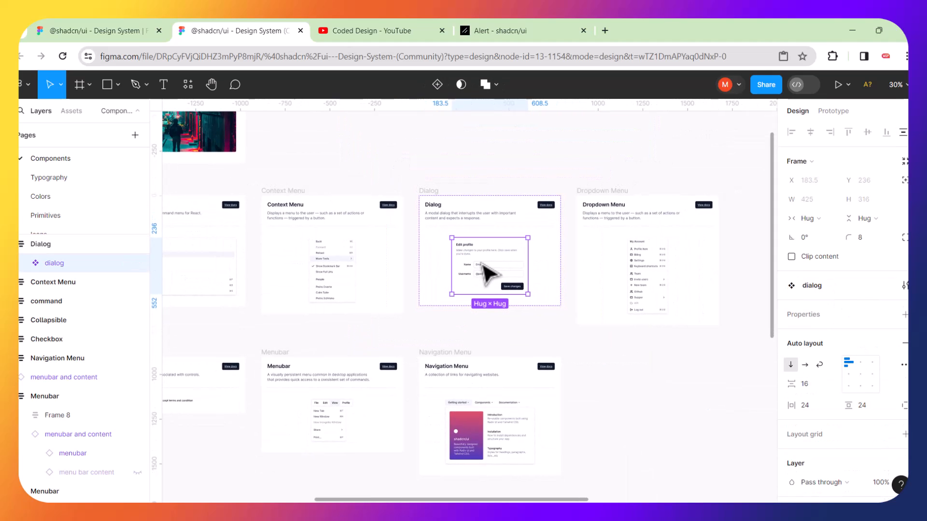
{"action": "scroll", "coordinate": [657, 270], "scroll_direction": "up", "scroll_amount": 5}
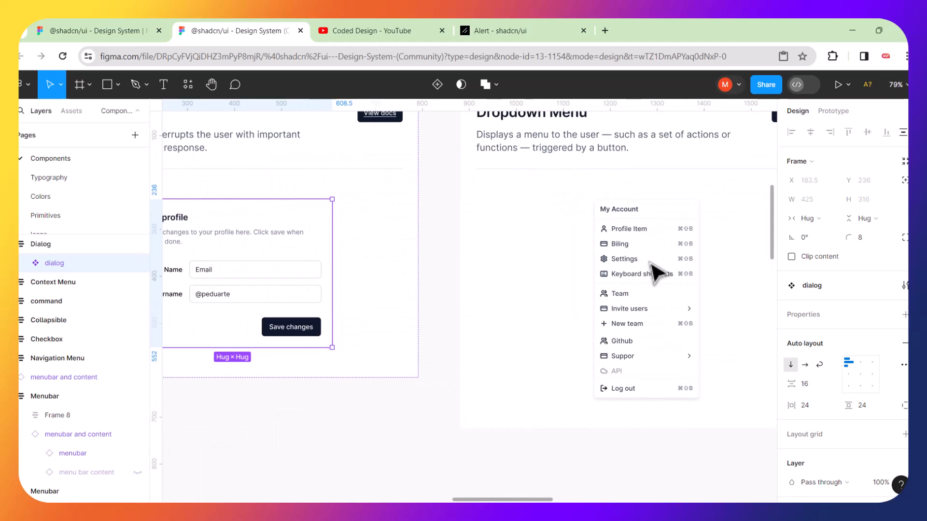
{"action": "scroll", "coordinate": [659, 273], "scroll_direction": "down", "scroll_amount": 6}
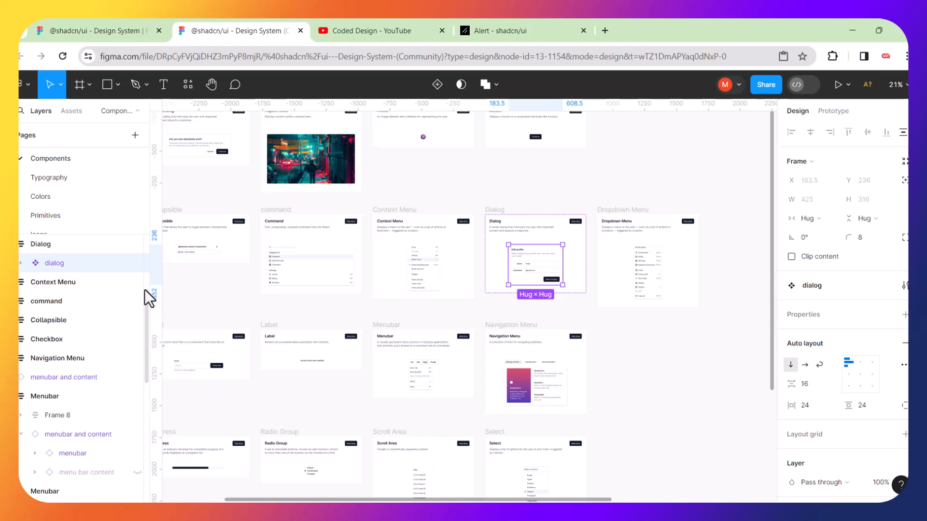
{"action": "left_click_drag", "start_coordinate": [146, 315], "coordinate": [138, 364]}
{"action": "scroll", "coordinate": [140, 353], "scroll_direction": "up", "scroll_amount": 2}
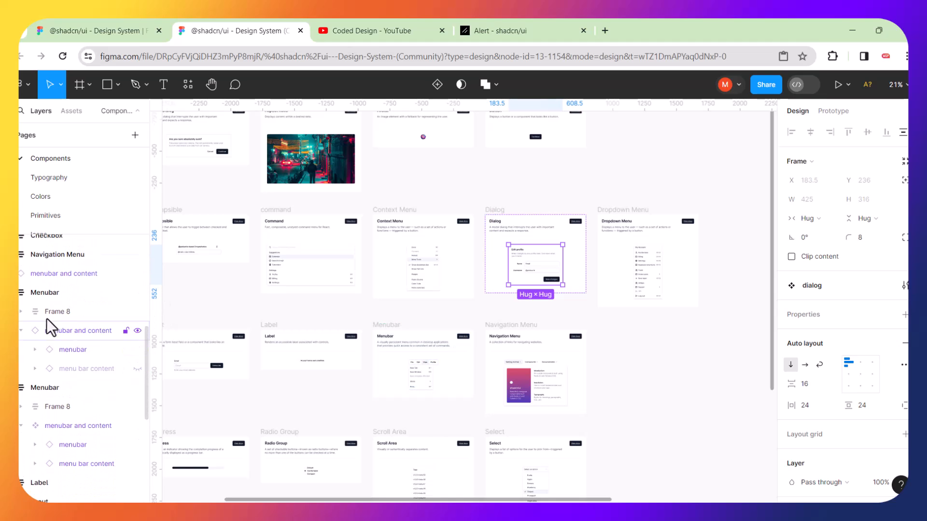
{"action": "left_click", "coordinate": [20, 296]}
{"action": "left_click", "coordinate": [20, 311]}
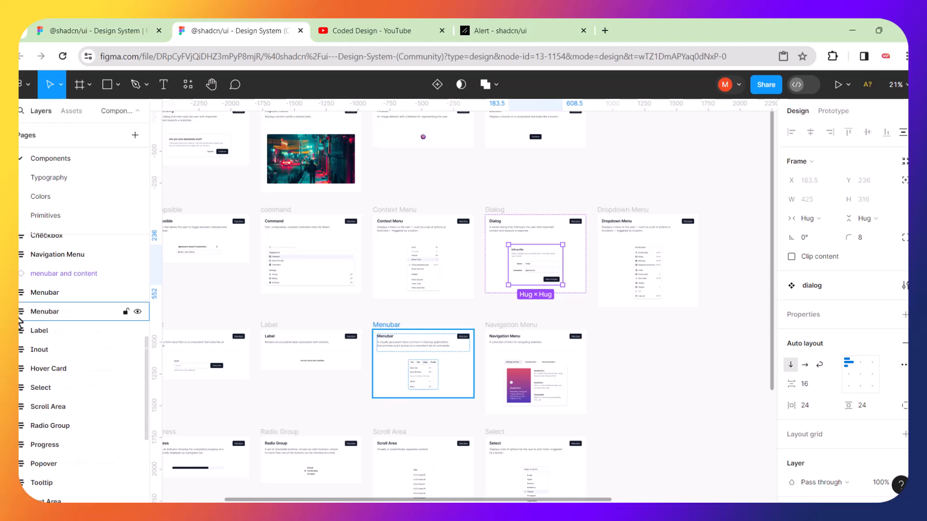
{"action": "left_click", "coordinate": [36, 351]}
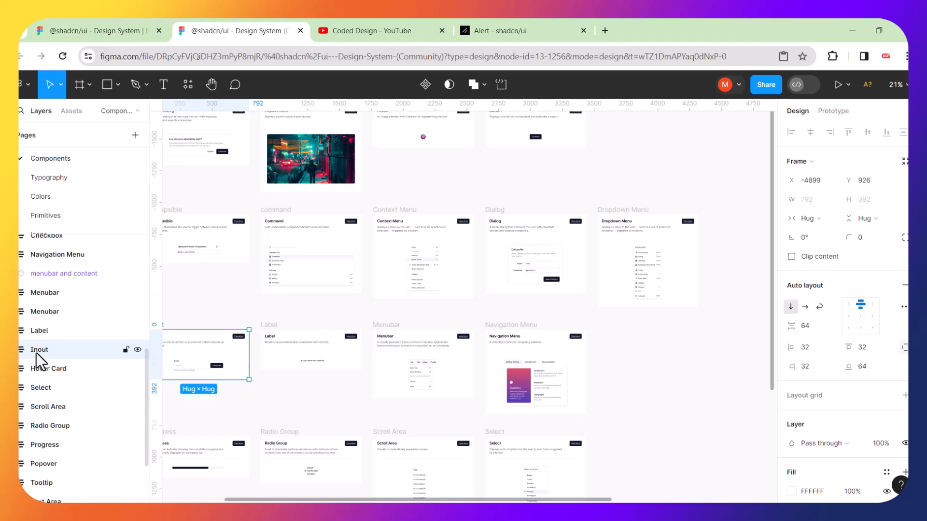
Set the Input card's email field instance to the small size.
{"action": "key", "text": "shift+2"}
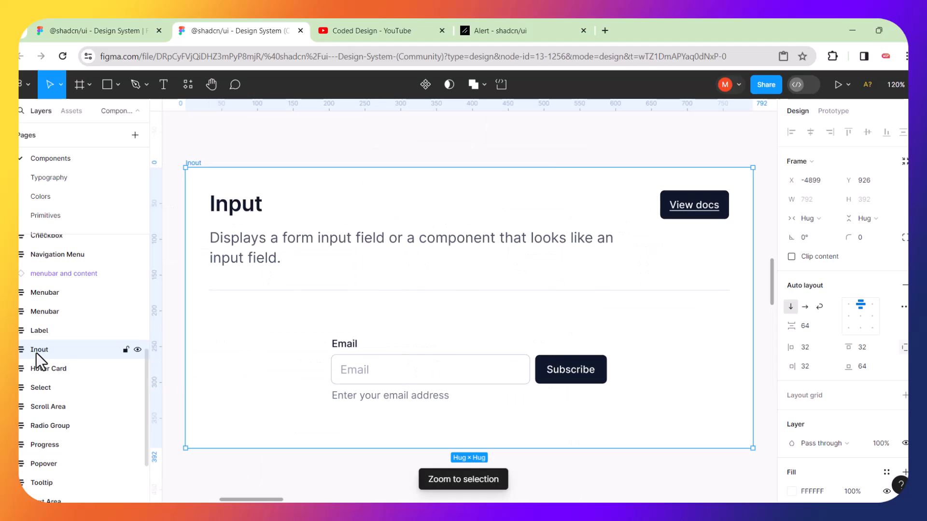
{"action": "left_click", "coordinate": [353, 346]}
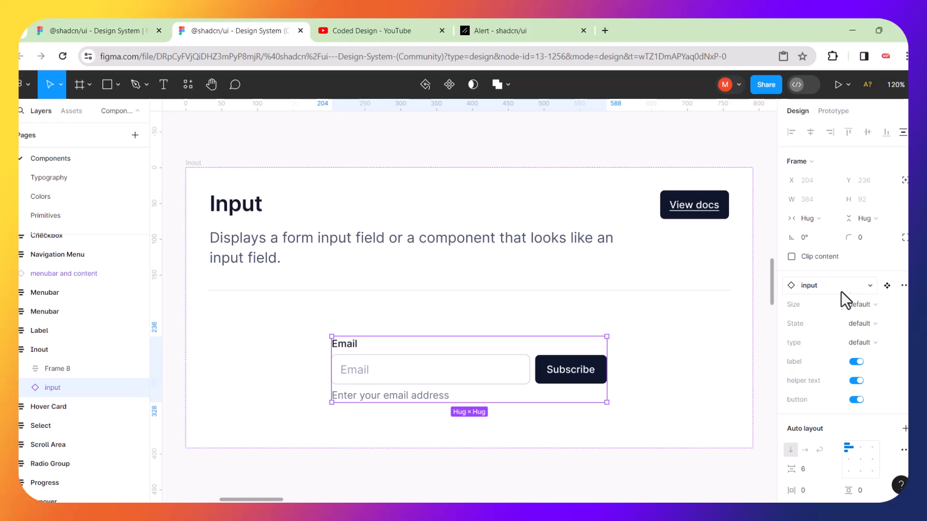
{"action": "left_click", "coordinate": [886, 304]}
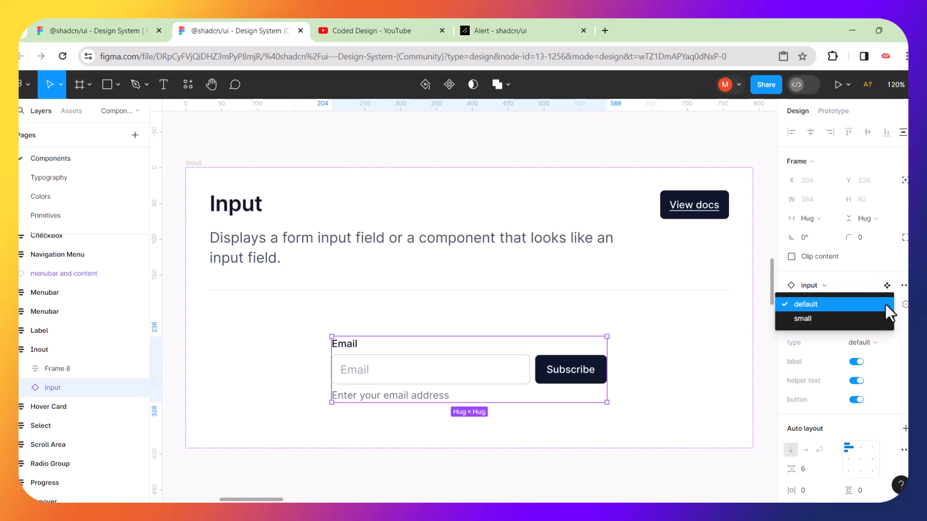
{"action": "left_click", "coordinate": [815, 317]}
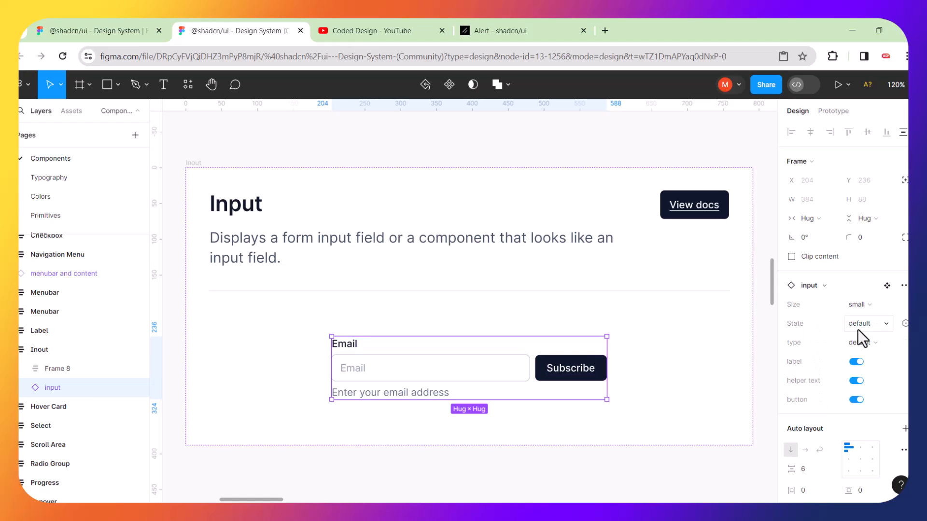
Turn off the input's label, helper text and Subscribe button, leaving only the Email field.
{"action": "left_click", "coordinate": [856, 362]}
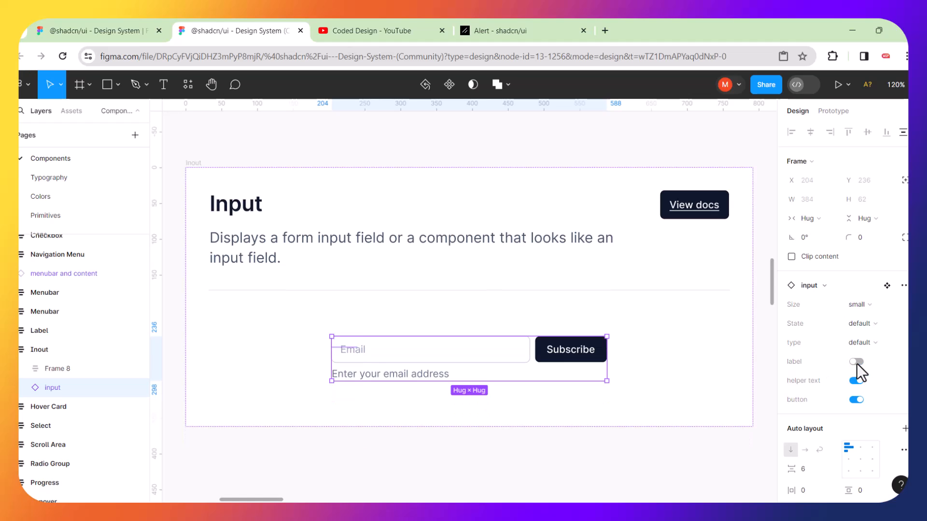
{"action": "left_click", "coordinate": [856, 382]}
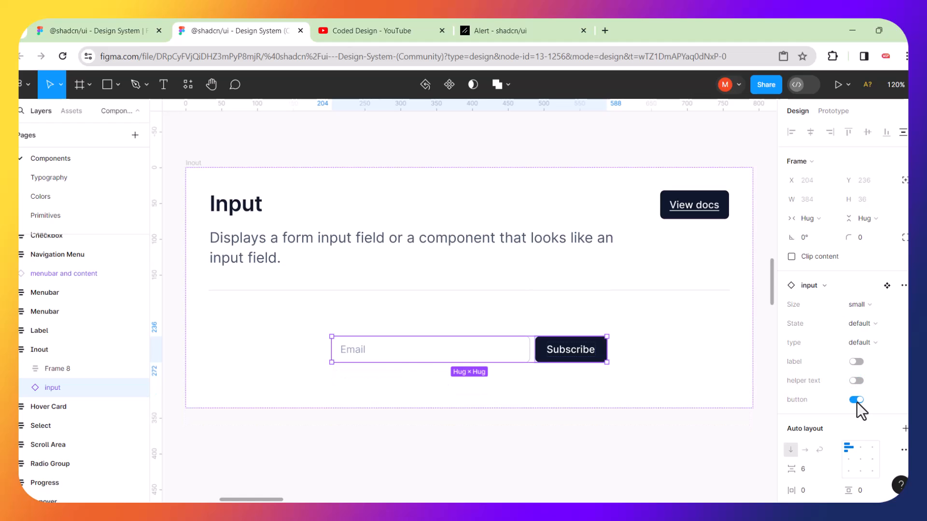
{"action": "left_click", "coordinate": [858, 402]}
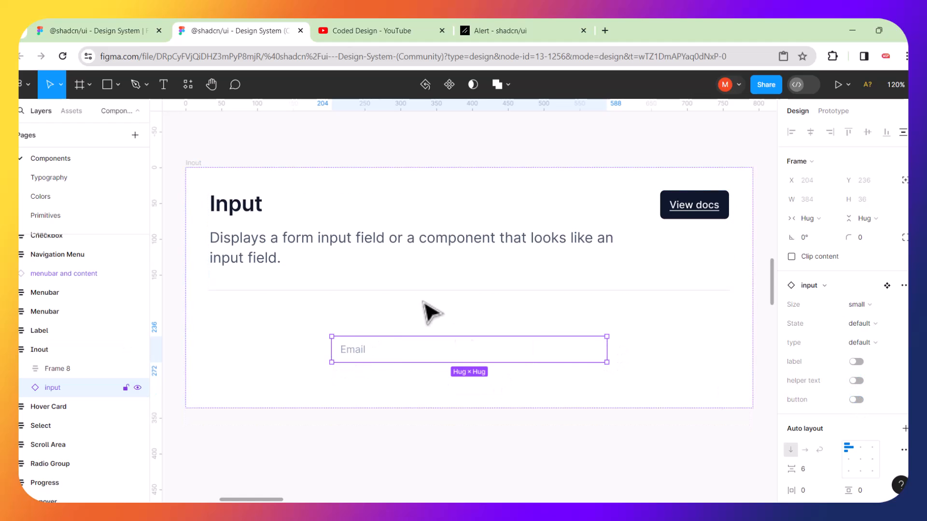
{"action": "left_click", "coordinate": [505, 407]}
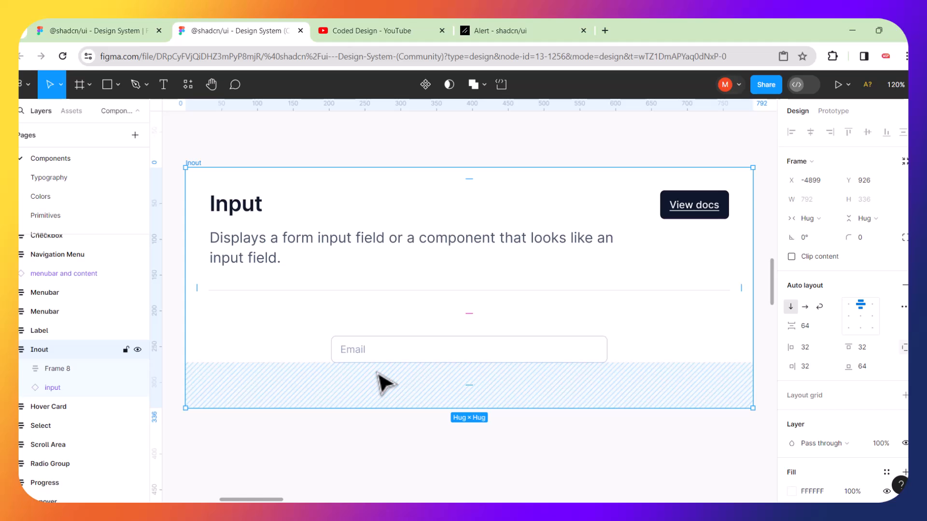
{"action": "scroll", "coordinate": [384, 376], "scroll_direction": "down", "scroll_amount": 5}
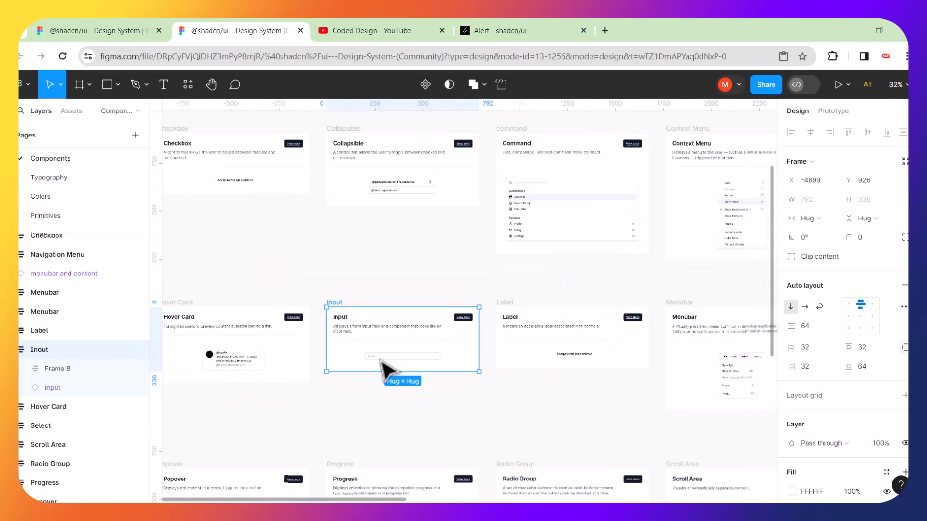
{"action": "scroll", "coordinate": [384, 374], "scroll_direction": "down", "scroll_amount": 2}
{"action": "scroll", "coordinate": [586, 300], "scroll_direction": "right", "scroll_amount": 6}
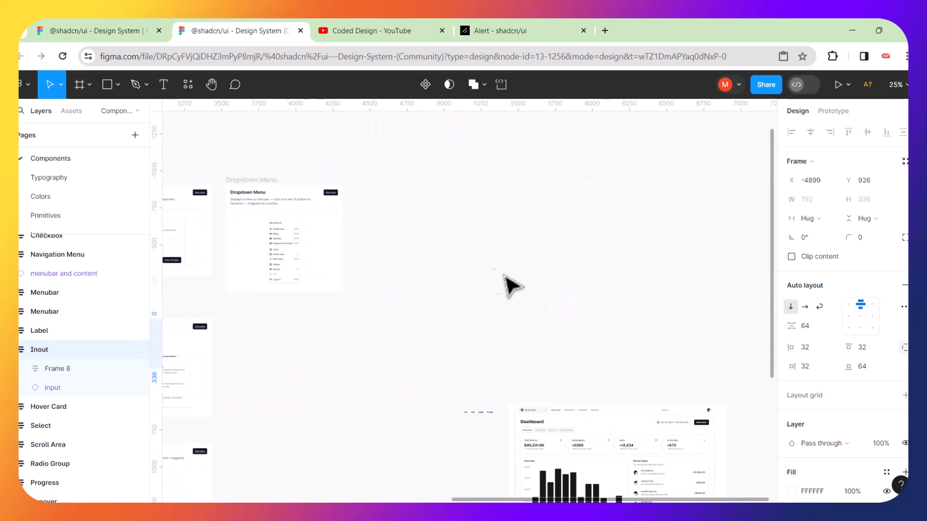
{"action": "scroll", "coordinate": [502, 279], "scroll_direction": "down", "scroll_amount": 1}
{"action": "scroll", "coordinate": [502, 279], "scroll_direction": "right", "scroll_amount": 1}
Zoom to the File/Edit/View/Profile menubar and pan so the Dashboard header shows beside it.
{"action": "left_click", "coordinate": [447, 355]}
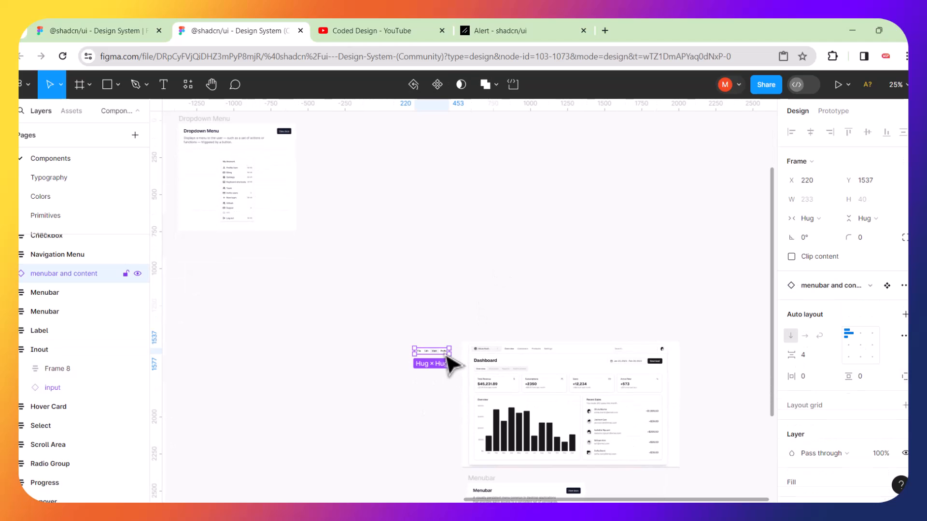
{"action": "key", "text": "shift+2"}
{"action": "left_click", "coordinate": [542, 194]}
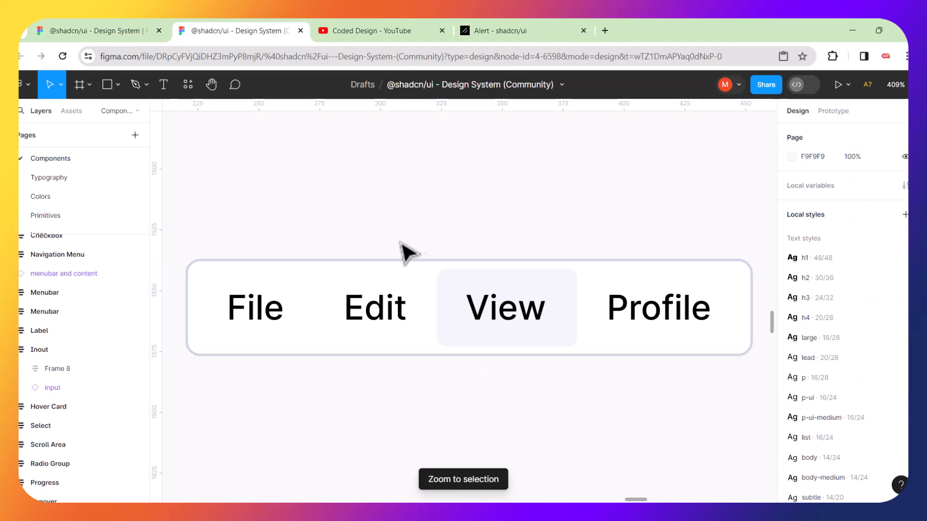
{"action": "left_click", "coordinate": [379, 271]}
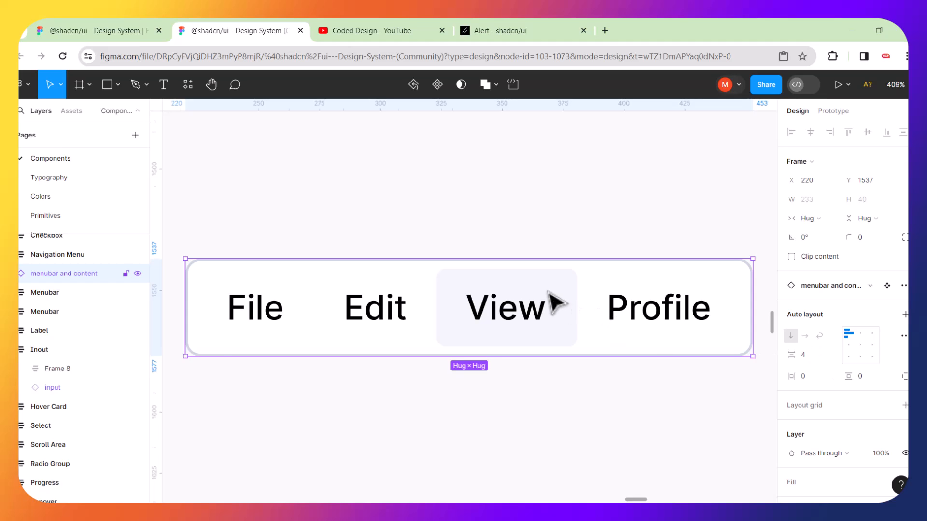
{"action": "scroll", "coordinate": [553, 302], "scroll_direction": "down", "scroll_amount": 5}
{"action": "scroll", "coordinate": [599, 282], "scroll_direction": "right", "scroll_amount": 5}
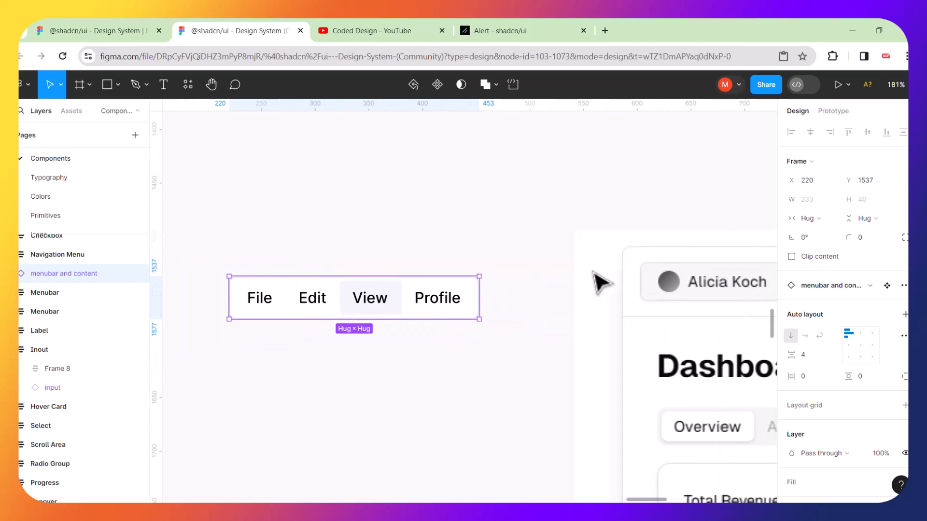
{"action": "scroll", "coordinate": [528, 313], "scroll_direction": "down", "scroll_amount": 3}
{"action": "scroll", "coordinate": [529, 313], "scroll_direction": "right", "scroll_amount": 2}
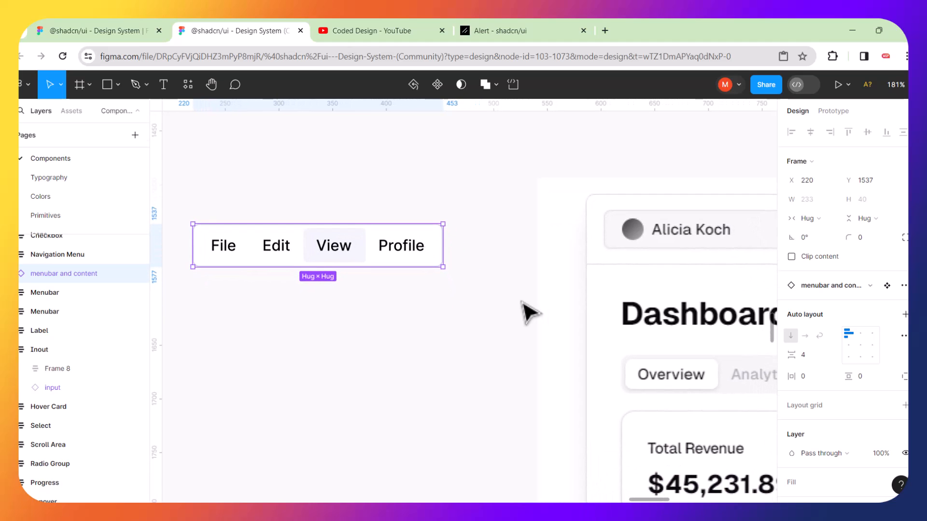
{"action": "scroll", "coordinate": [502, 304], "scroll_direction": "down", "scroll_amount": 2}
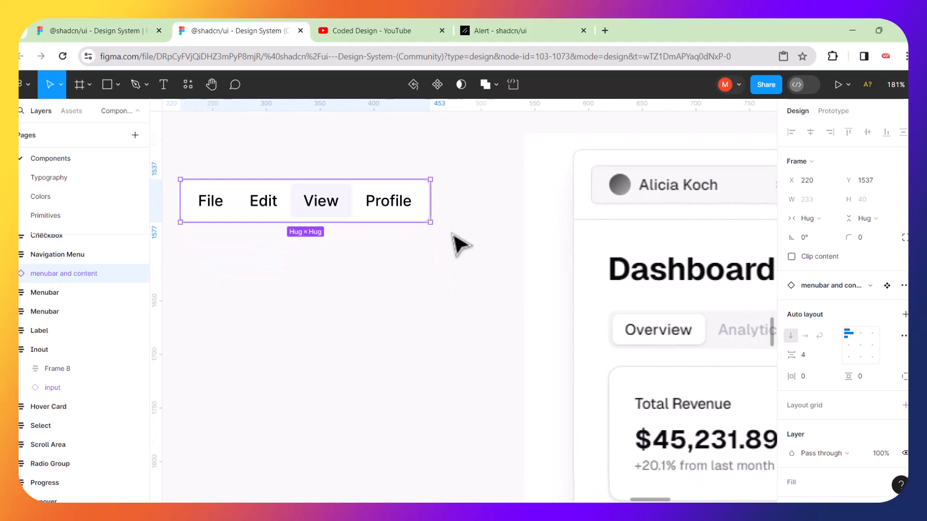
{"action": "scroll", "coordinate": [439, 249], "scroll_direction": "down", "scroll_amount": 2, "text": "ctrl"}
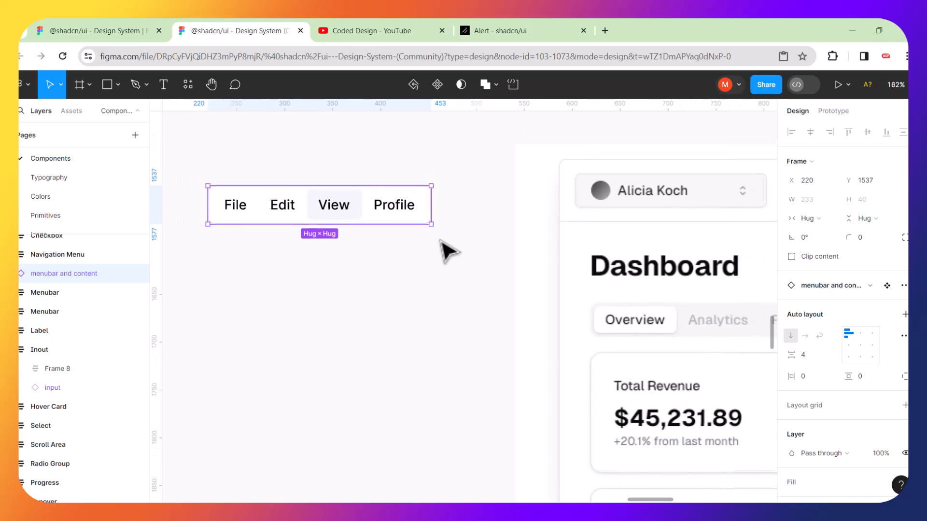
{"action": "scroll", "coordinate": [419, 251], "scroll_direction": "down", "scroll_amount": 2, "text": "ctrl"}
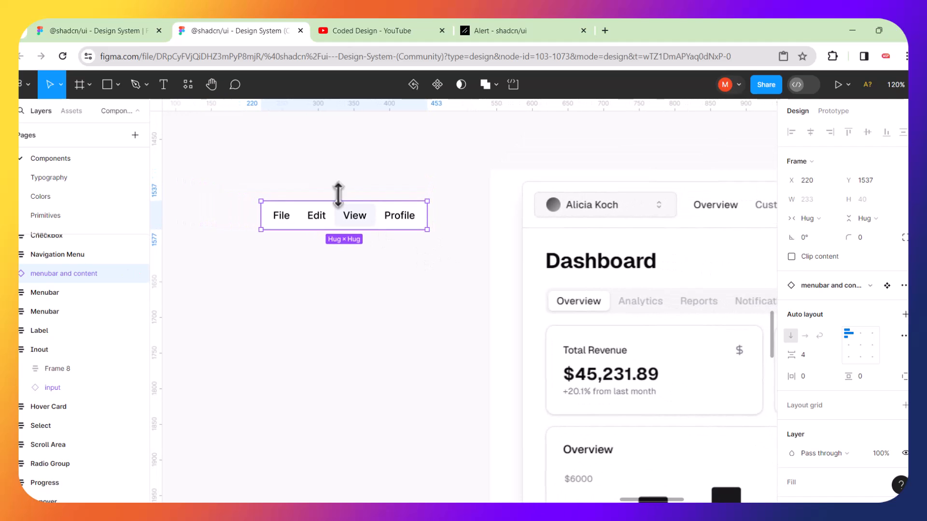
{"action": "left_click", "coordinate": [365, 182]}
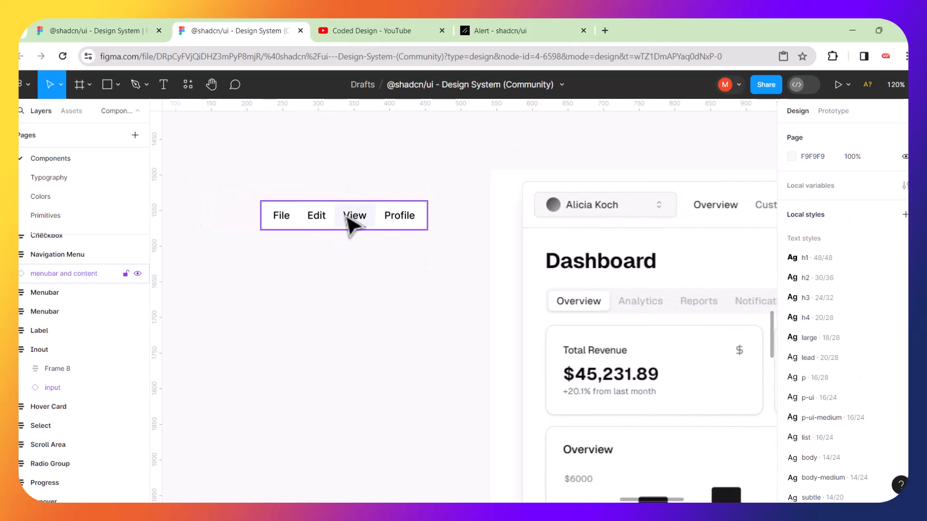
Detach the menubar-and-content frame, pull the menubar out, and delete the empty wrapper.
{"action": "right_click", "coordinate": [337, 231]}
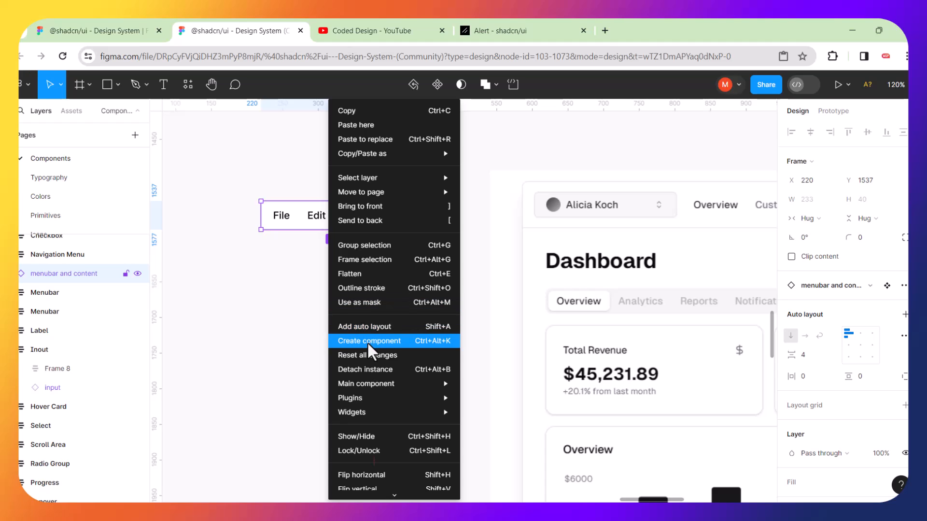
{"action": "left_click", "coordinate": [377, 368]}
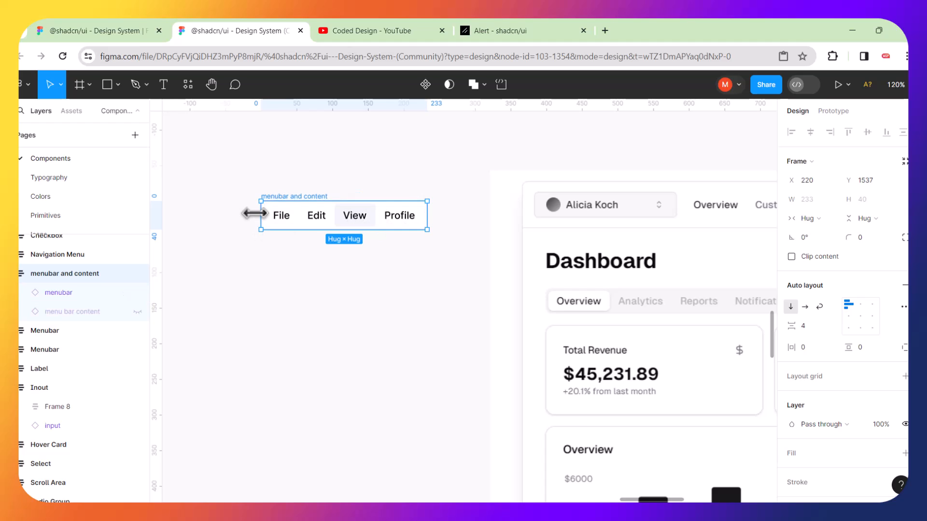
{"action": "left_click_drag", "start_coordinate": [240, 183], "coordinate": [439, 257]}
{"action": "left_click_drag", "start_coordinate": [397, 223], "coordinate": [413, 266]}
{"action": "left_click", "coordinate": [287, 212]}
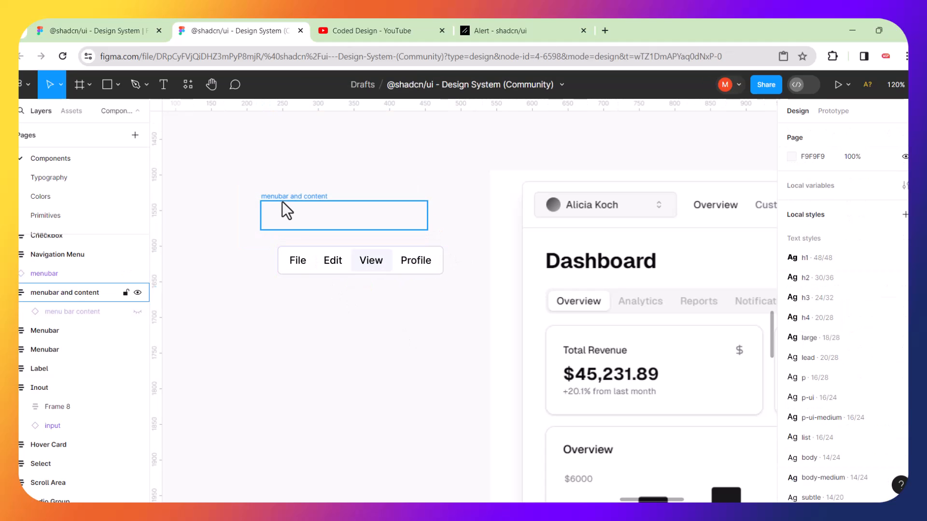
{"action": "left_click", "coordinate": [283, 201]}
{"action": "key", "text": "Delete"}
{"action": "left_click", "coordinate": [291, 250]}
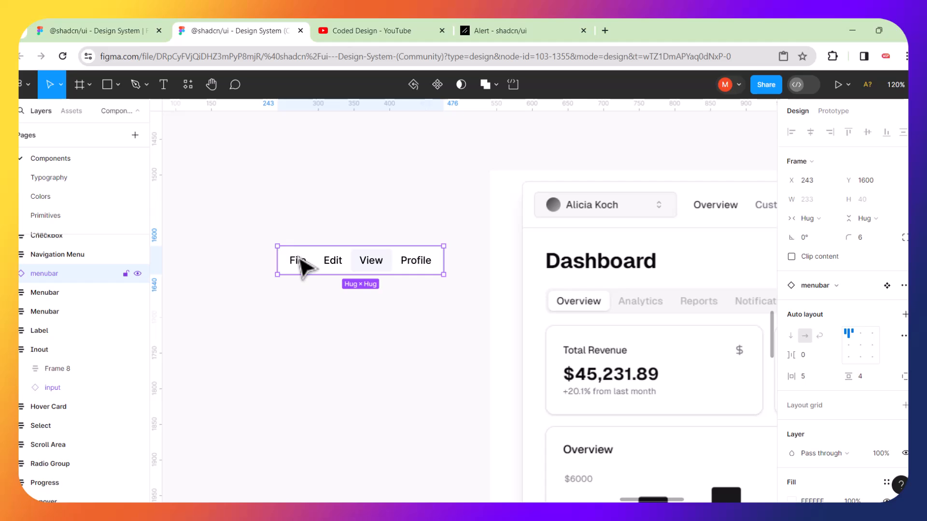
Detach the menubar from its component.
{"action": "right_click", "coordinate": [302, 266]}
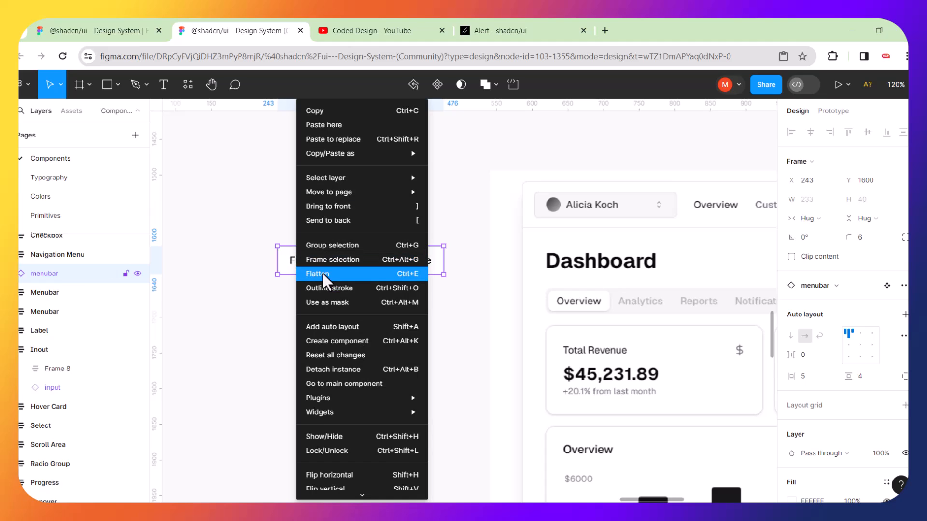
{"action": "left_click", "coordinate": [353, 370]}
{"action": "left_click", "coordinate": [338, 336]}
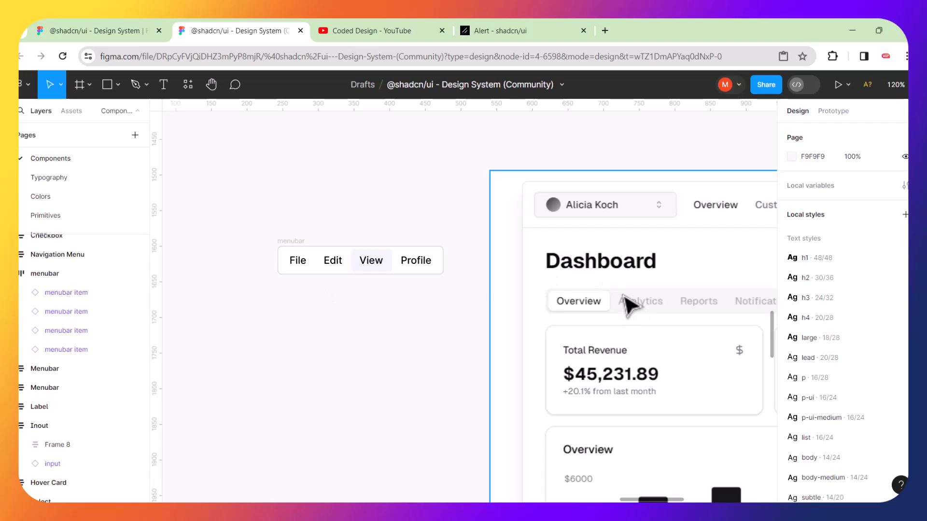
Set the menubar's fill to F4F4F5, sampled from the dashboard's tab bar grey.
{"action": "left_click", "coordinate": [304, 253]}
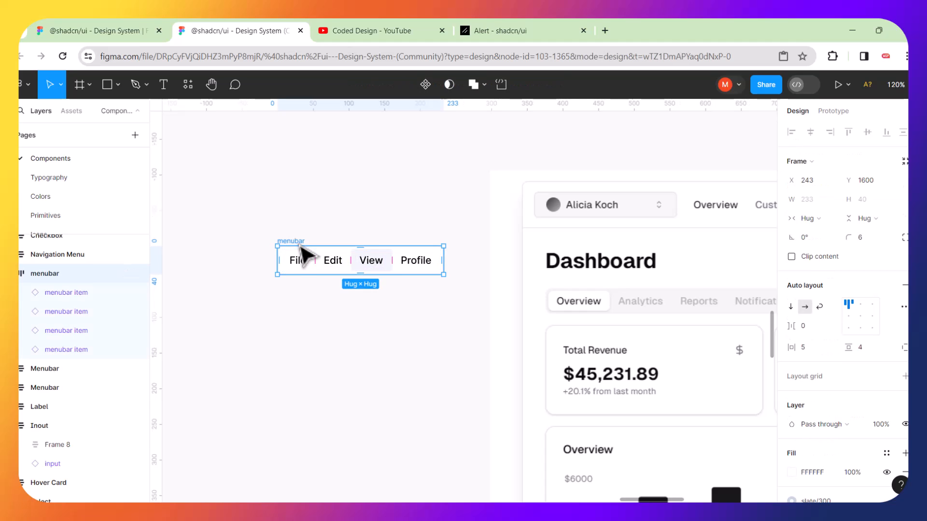
{"action": "left_click", "coordinate": [792, 472]}
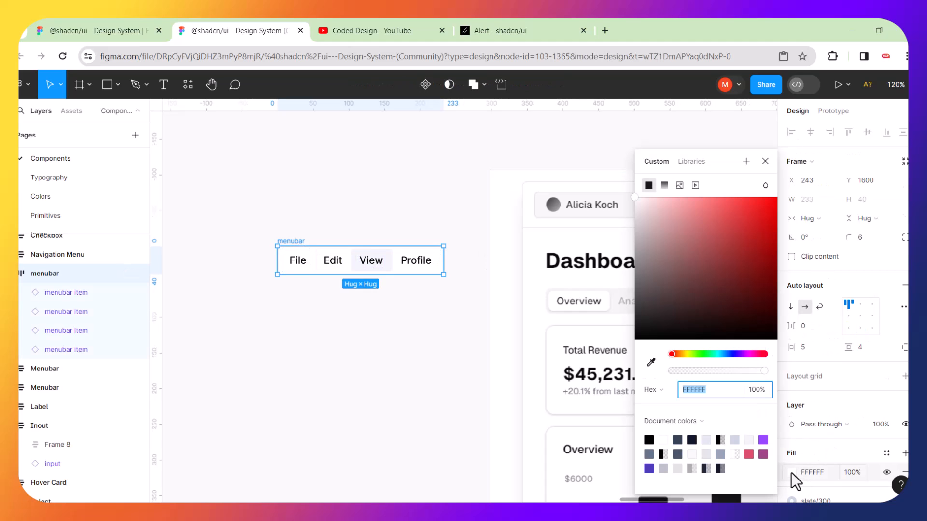
{"action": "left_click", "coordinate": [713, 251]}
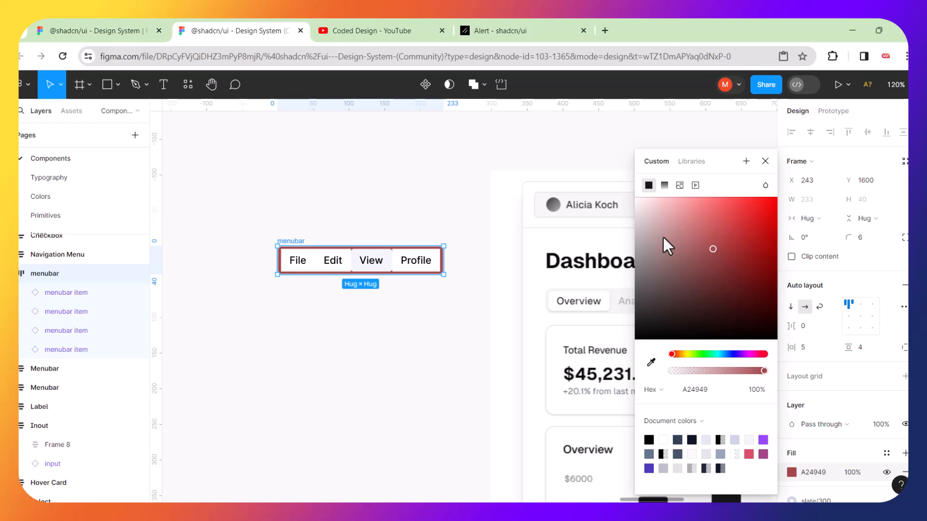
{"action": "left_click", "coordinate": [651, 362]}
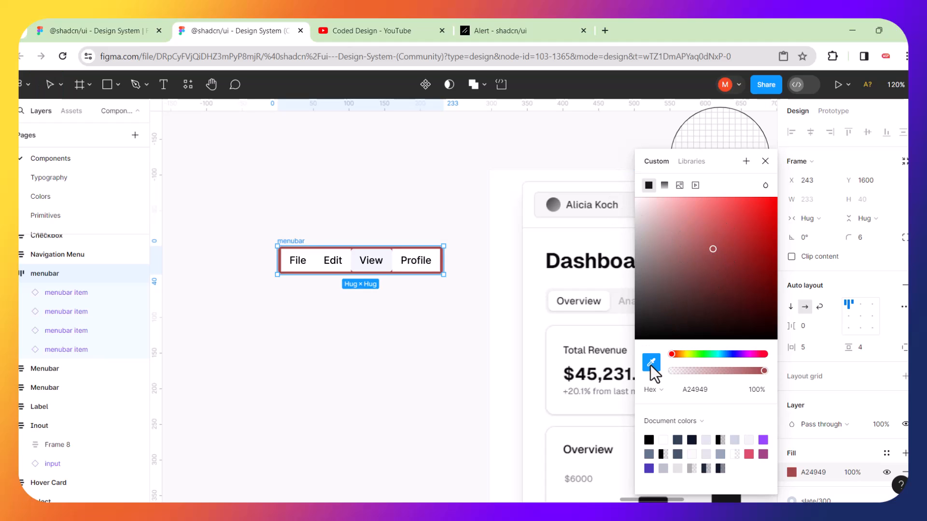
{"action": "left_click", "coordinate": [618, 295]}
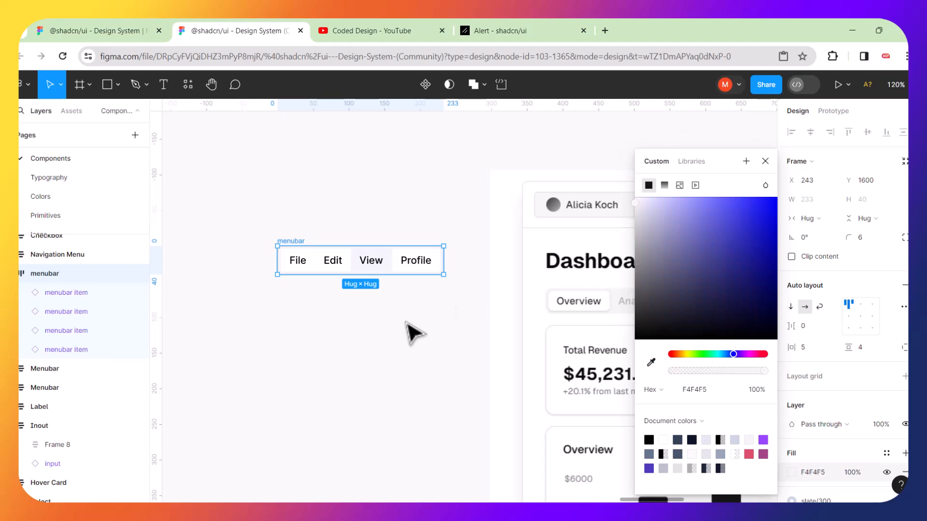
{"action": "left_click", "coordinate": [413, 333]}
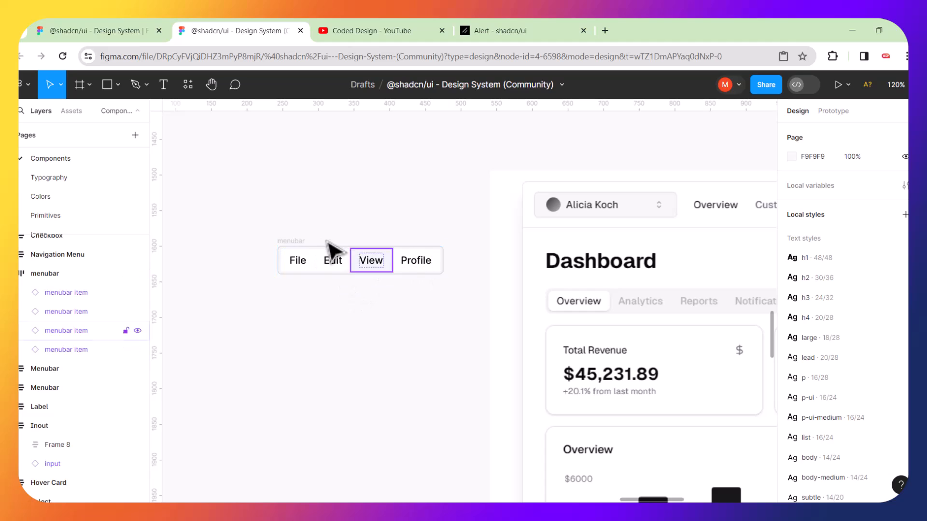
Set the File item's fill opacity to 0%.
{"action": "left_click", "coordinate": [297, 259]}
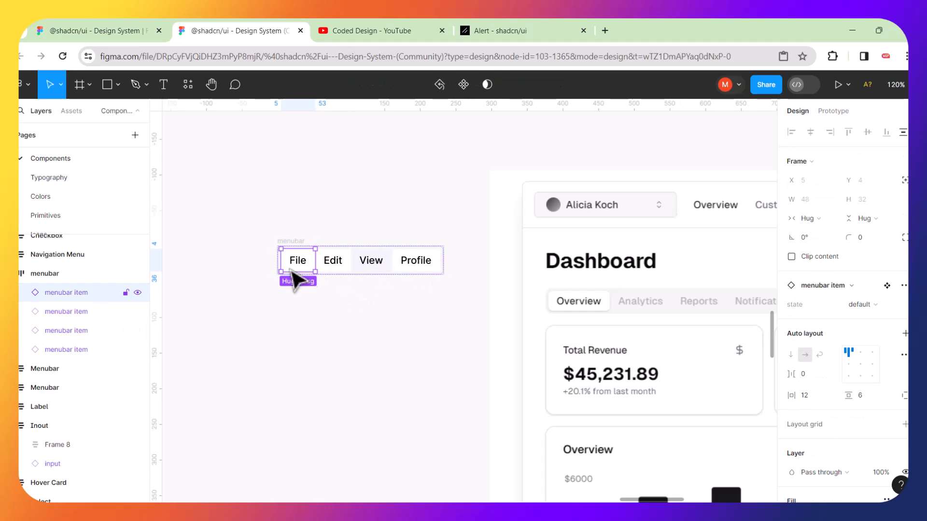
{"action": "scroll", "coordinate": [311, 269], "scroll_direction": "up", "scroll_amount": 5}
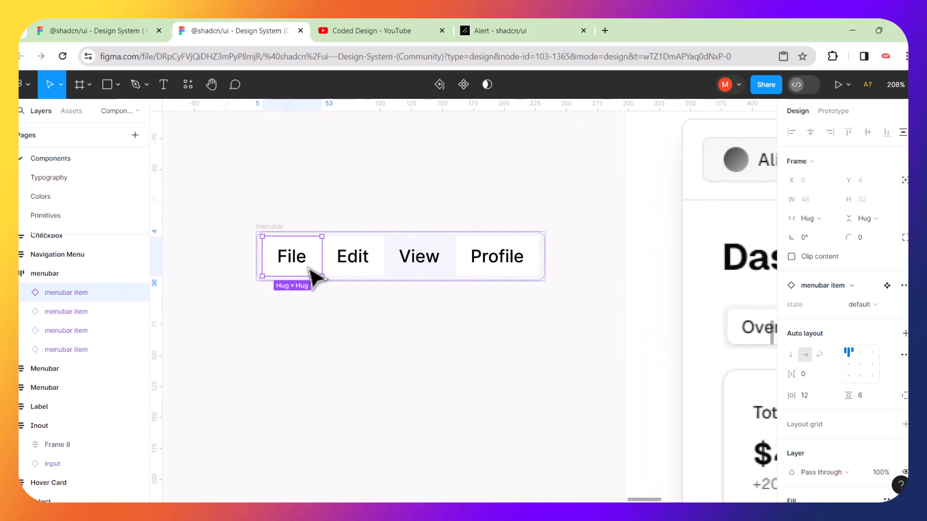
{"action": "scroll", "coordinate": [304, 265], "scroll_direction": "down", "scroll_amount": 3}
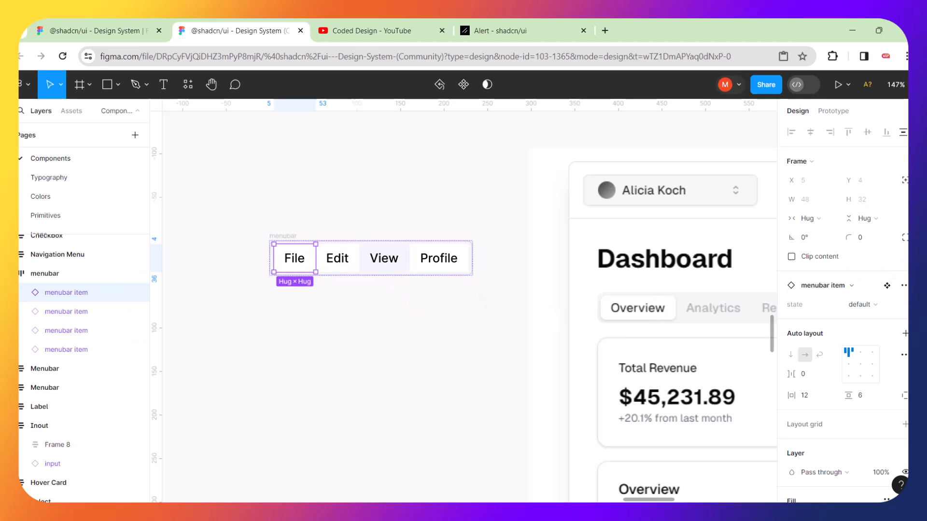
{"action": "scroll", "coordinate": [845, 309], "scroll_direction": "down", "scroll_amount": 3}
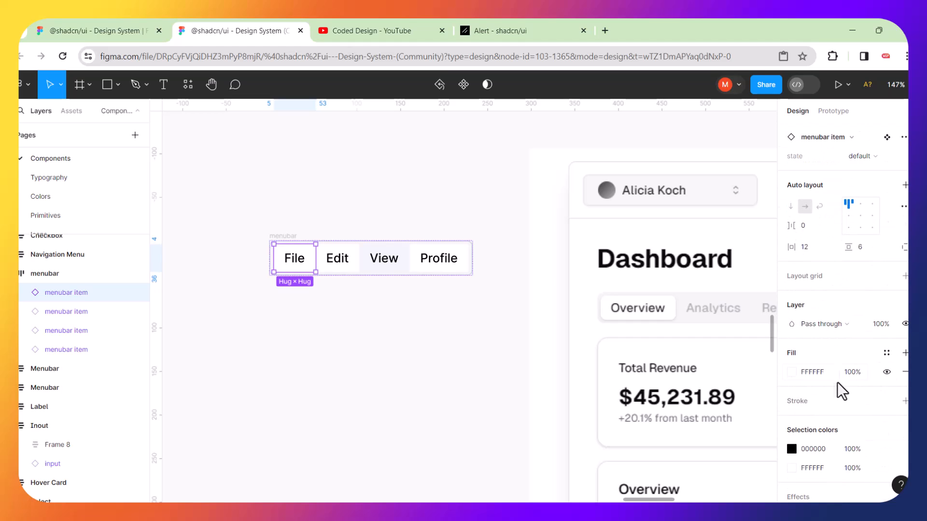
{"action": "left_click", "coordinate": [853, 372]}
{"action": "type", "text": "0"}
{"action": "key", "text": "Return"}
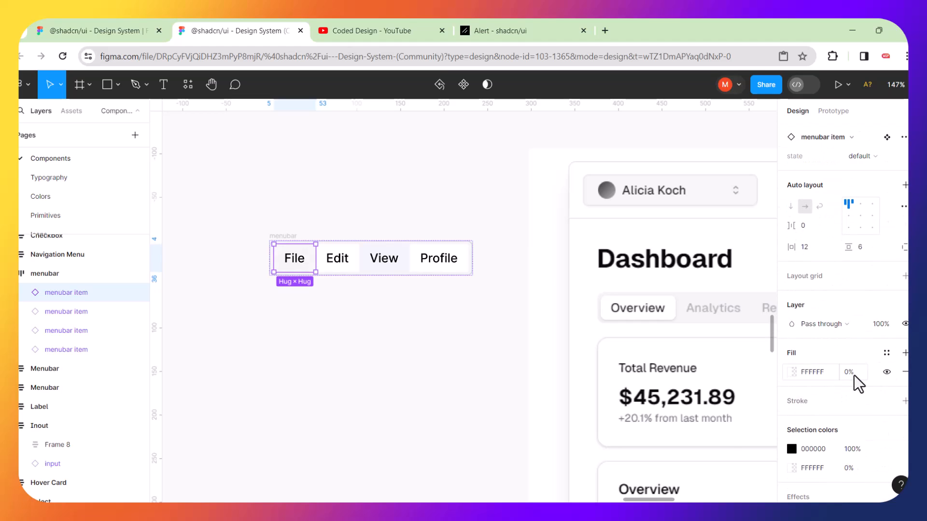
{"action": "left_click", "coordinate": [379, 356]}
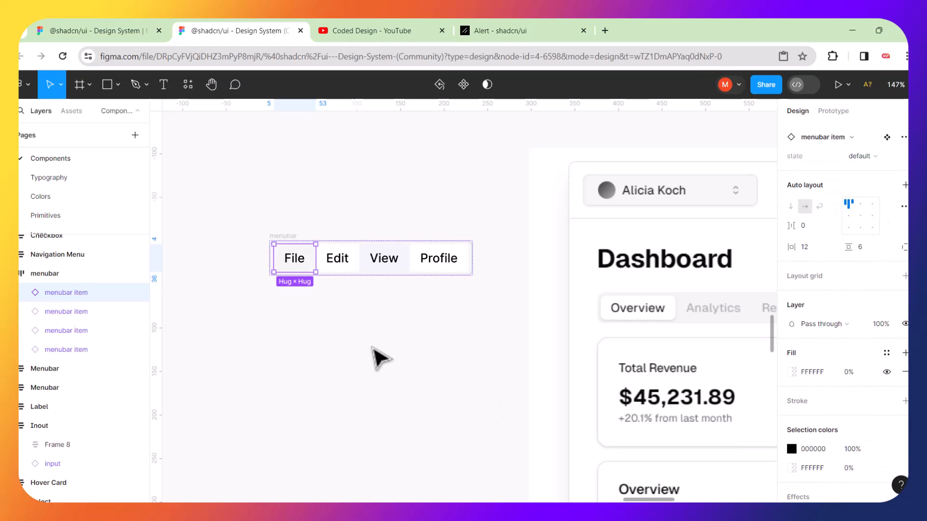
Set the Edit and Profile items' fill opacity to 0%.
{"action": "left_click", "coordinate": [331, 257]}
{"action": "left_click", "coordinate": [857, 372]}
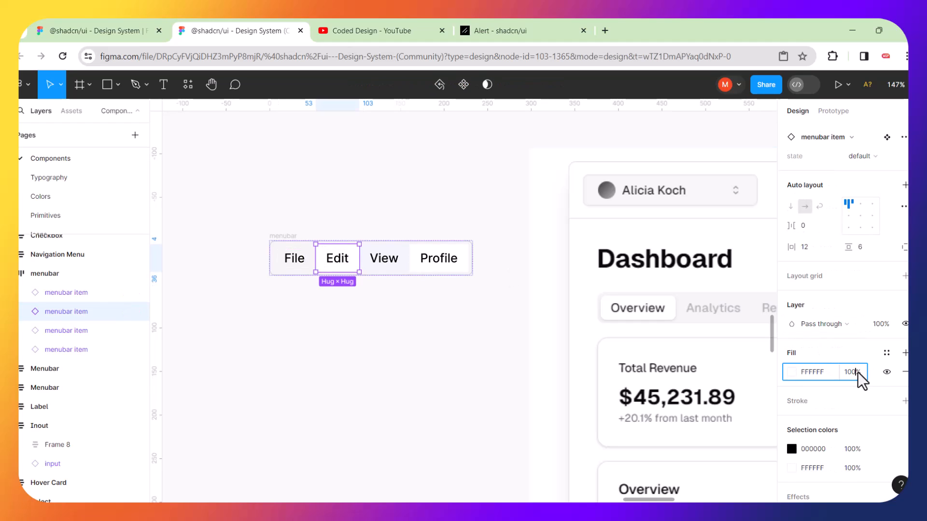
{"action": "type", "text": "0"}
{"action": "key", "text": "Return"}
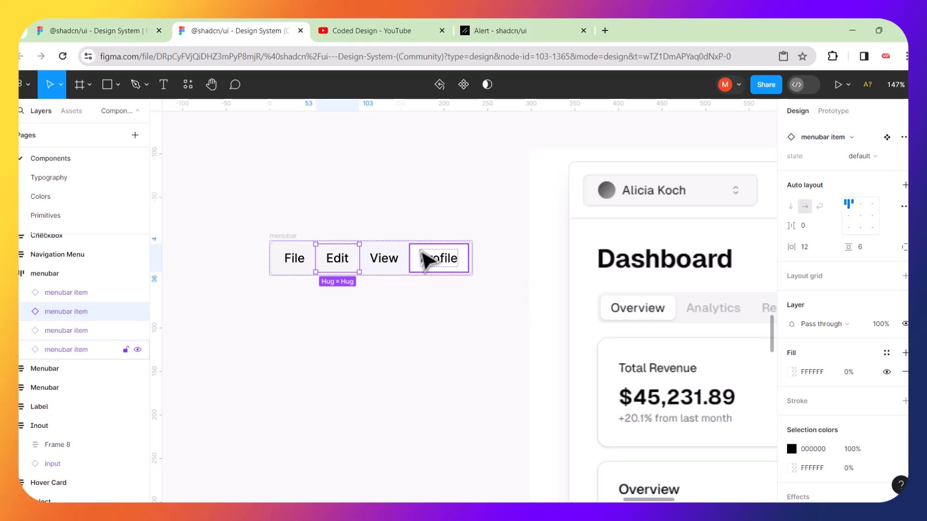
{"action": "left_click", "coordinate": [427, 260]}
{"action": "left_click", "coordinate": [857, 373]}
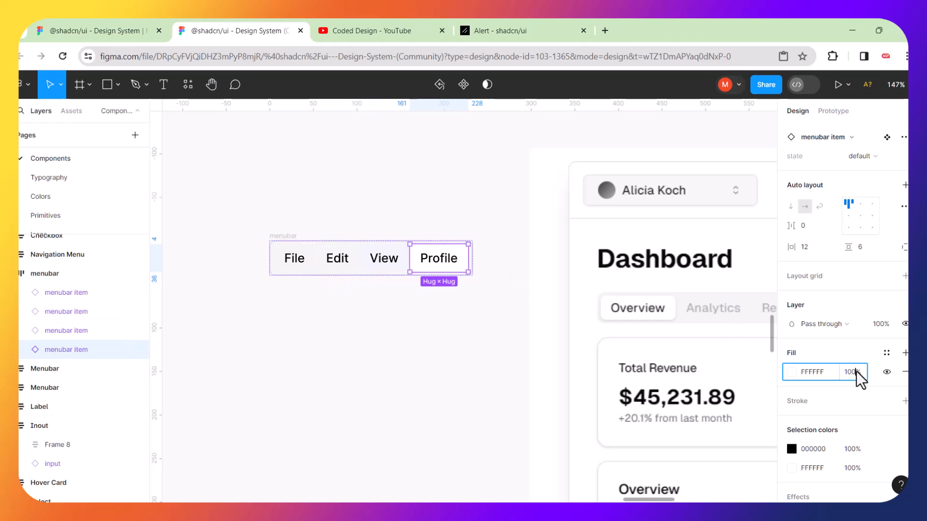
{"action": "type", "text": "0"}
{"action": "key", "text": "Return"}
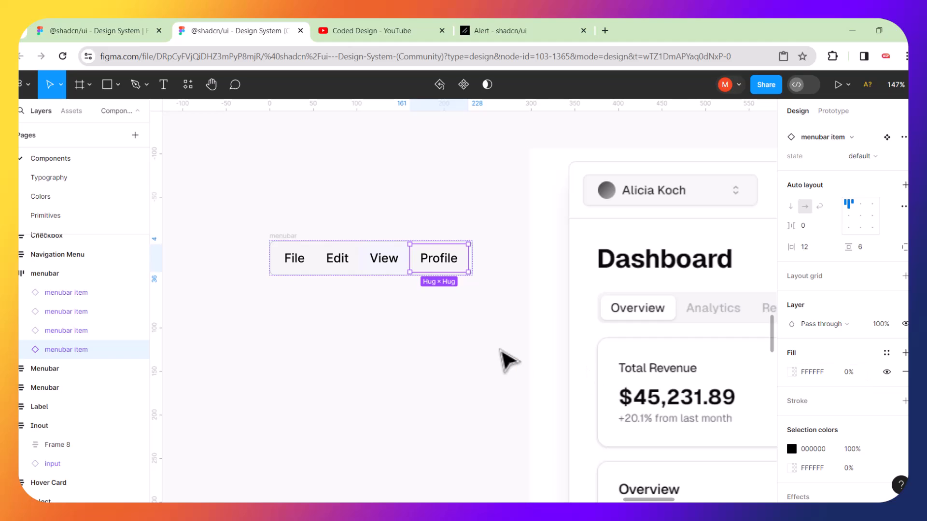
{"action": "left_click", "coordinate": [421, 348]}
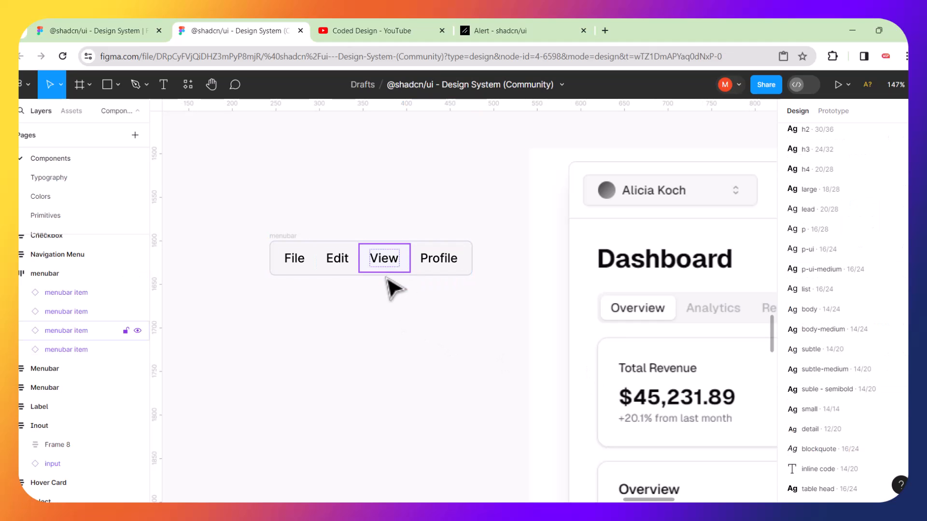
{"action": "scroll", "coordinate": [398, 273], "scroll_direction": "up", "scroll_amount": 5}
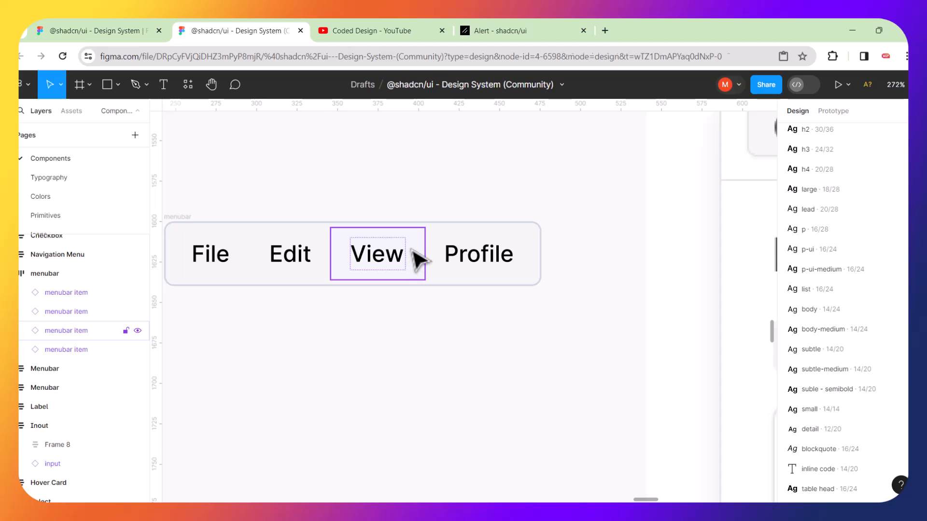
{"action": "left_click", "coordinate": [416, 258]}
{"action": "left_click", "coordinate": [423, 344]}
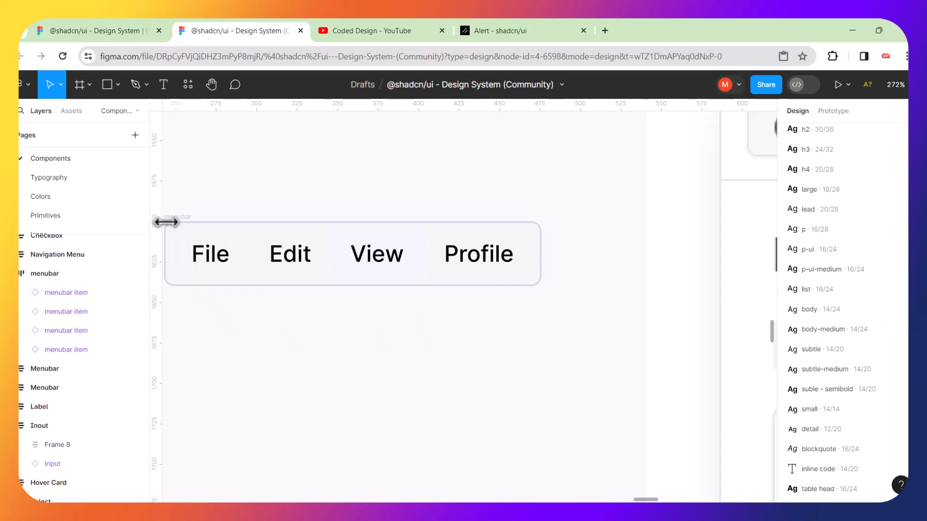
{"action": "scroll", "coordinate": [307, 208], "scroll_direction": "left", "scroll_amount": 1}
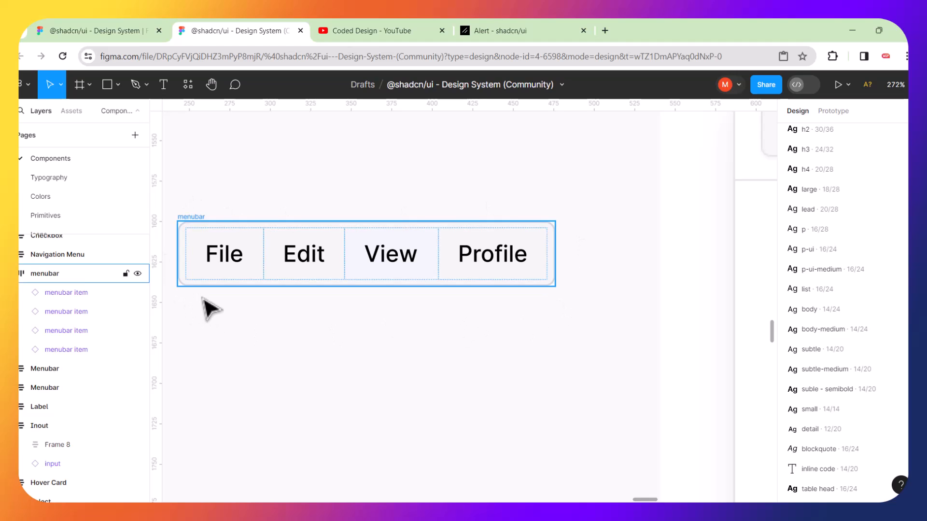
{"action": "left_click", "coordinate": [365, 247]}
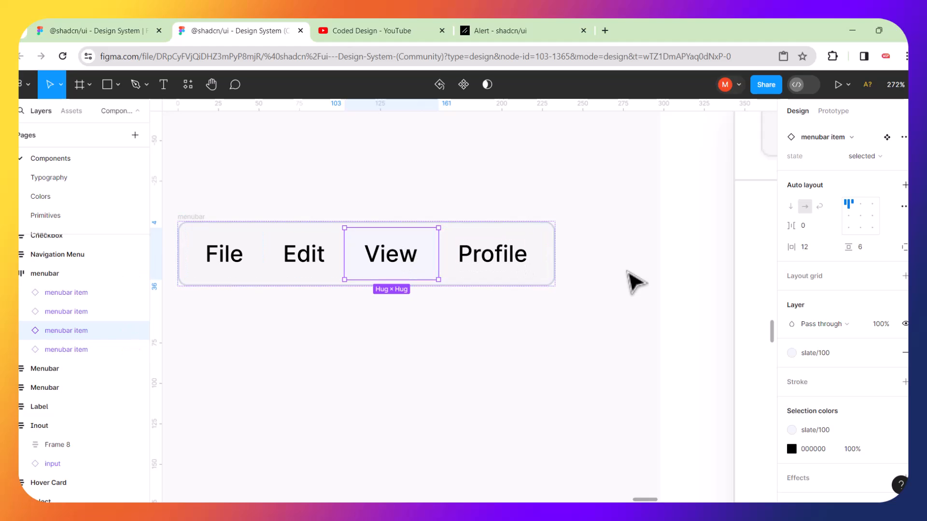
{"action": "left_click", "coordinate": [414, 324]}
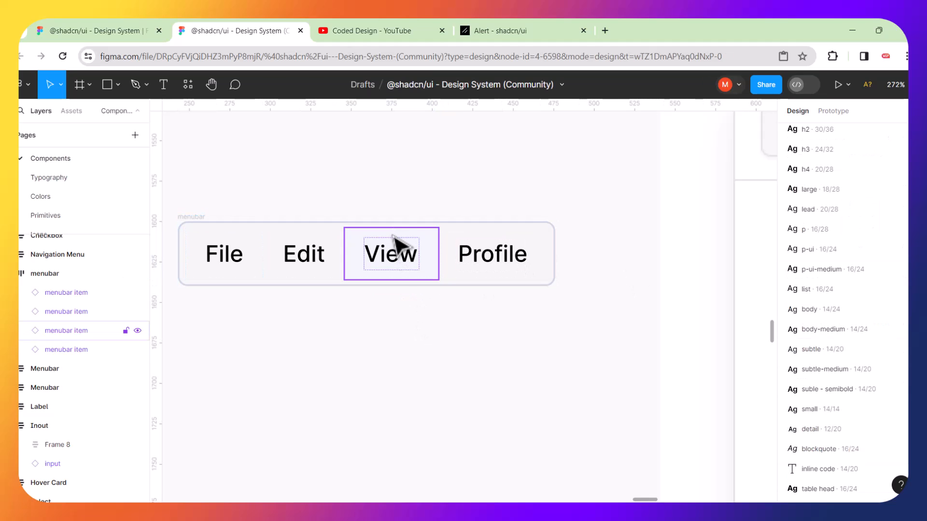
{"action": "left_click", "coordinate": [392, 236]}
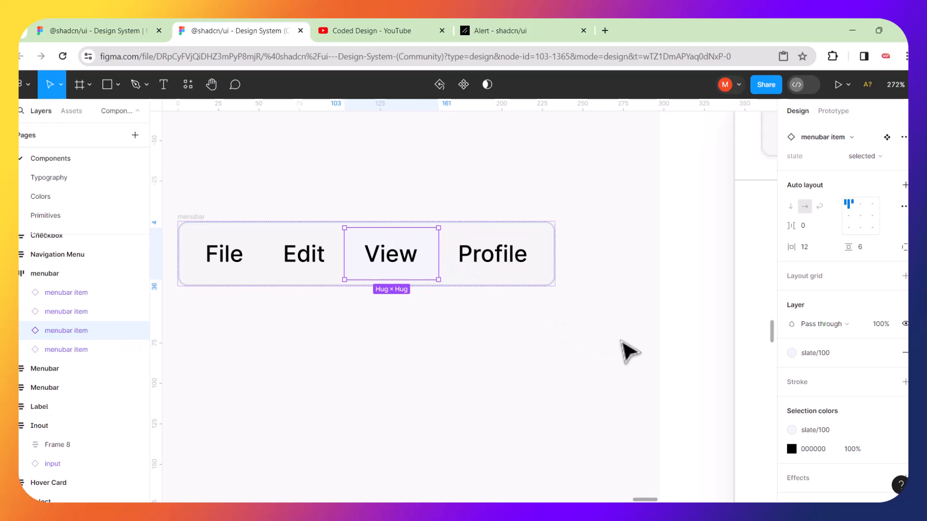
{"action": "left_click", "coordinate": [437, 353]}
{"action": "left_click", "coordinate": [357, 242]}
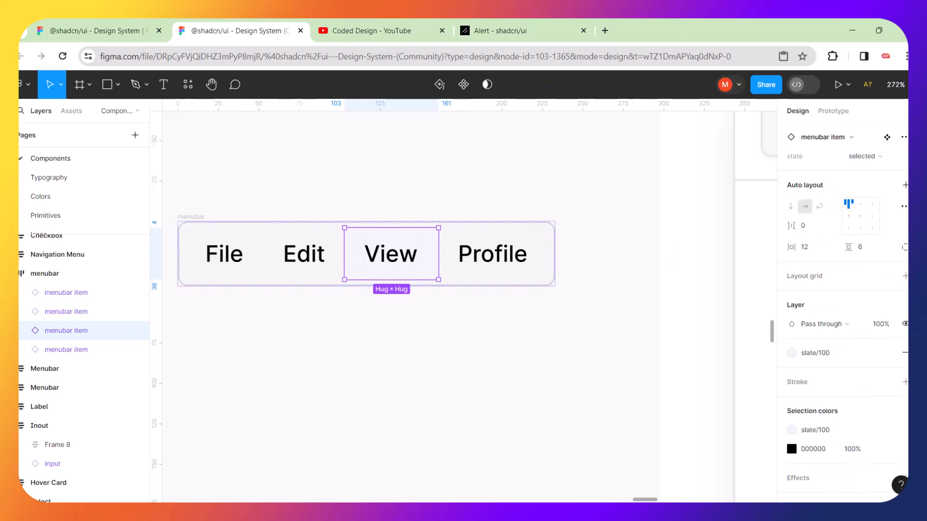
{"action": "scroll", "coordinate": [844, 314], "scroll_direction": "up", "scroll_amount": 3}
{"action": "scroll", "coordinate": [845, 314], "scroll_direction": "up", "scroll_amount": 2}
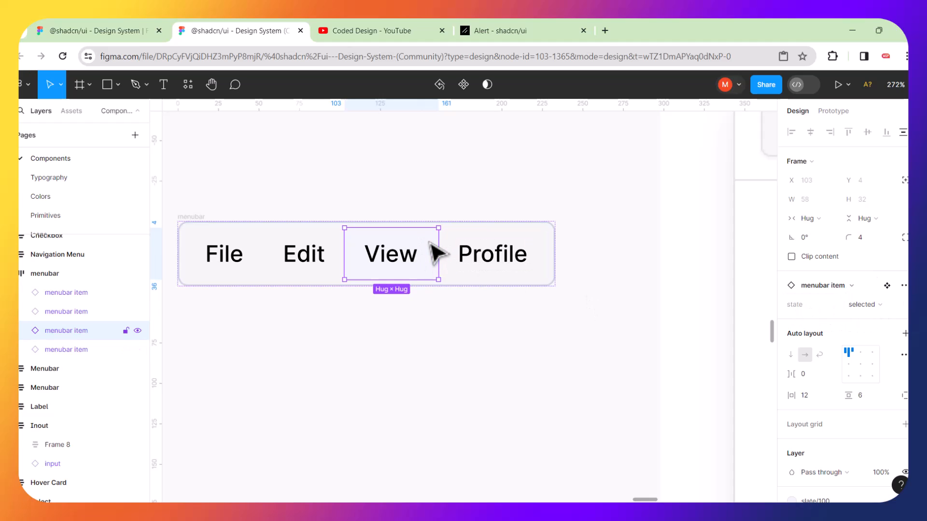
Switch the third menubar item to its default state so its label reads File.
{"action": "left_click", "coordinate": [886, 305]}
{"action": "left_click", "coordinate": [833, 292]}
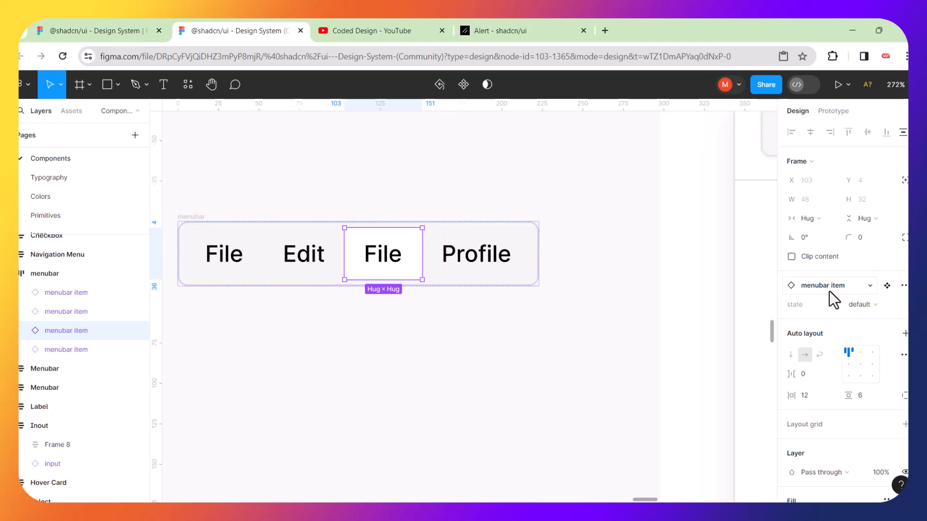
{"action": "left_click", "coordinate": [562, 360]}
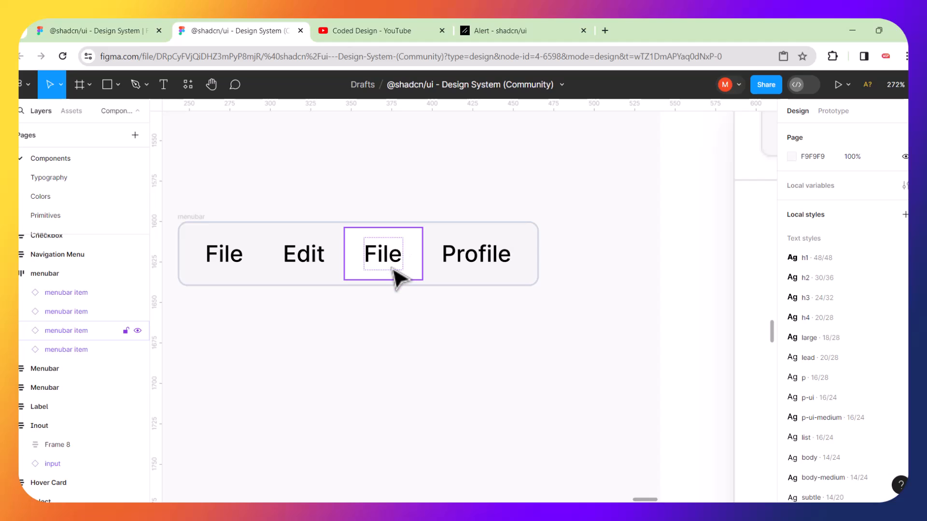
{"action": "left_click", "coordinate": [420, 251]}
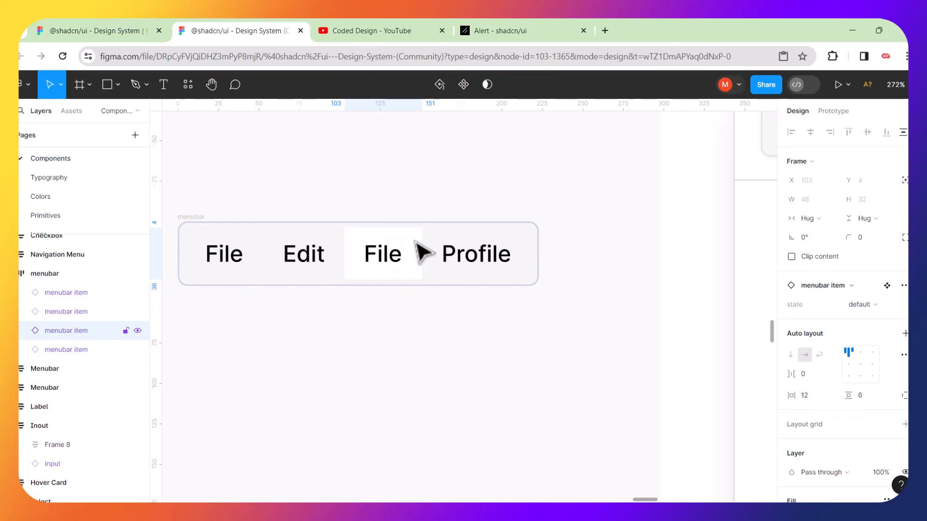
{"action": "scroll", "coordinate": [860, 351], "scroll_direction": "down", "scroll_amount": 5}
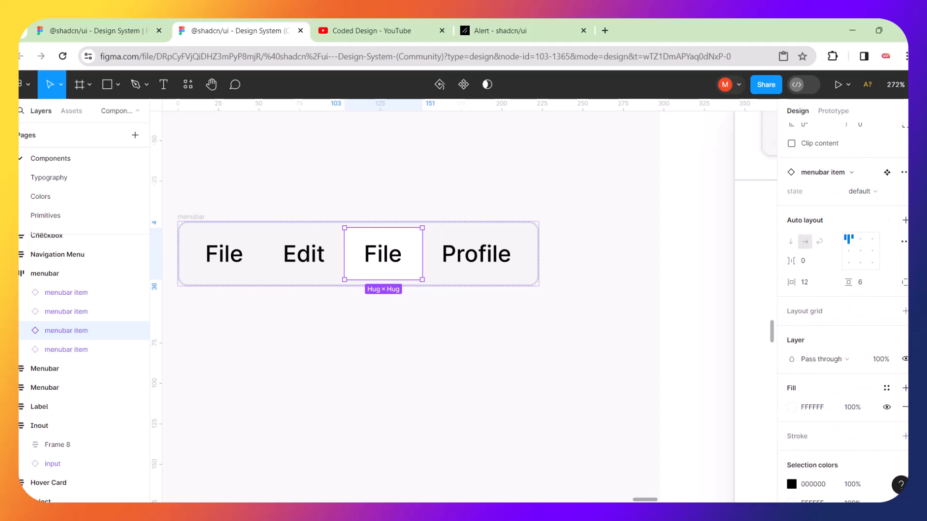
{"action": "left_click", "coordinate": [861, 319]}
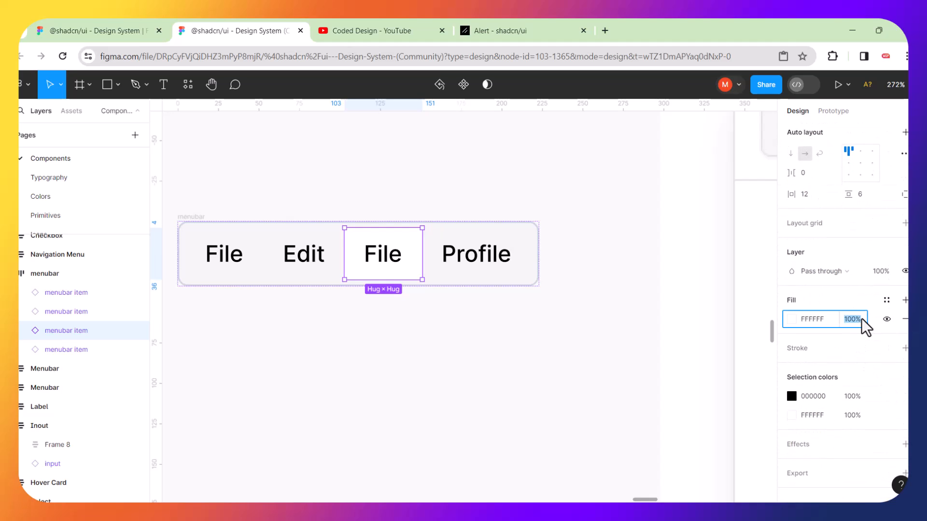
Set the third item's fill opacity to 0%.
{"action": "type", "text": "0"}
{"action": "key", "text": "Return"}
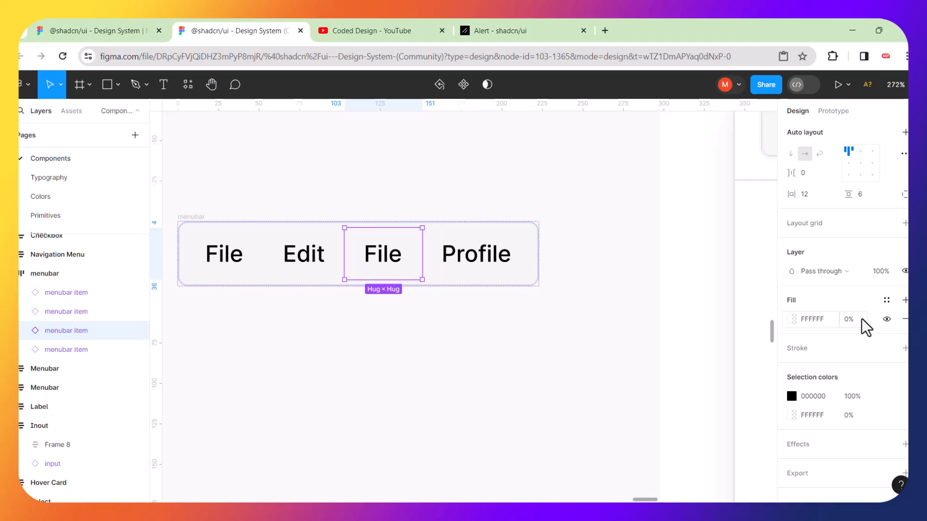
{"action": "left_click", "coordinate": [569, 369]}
Move the menubar beside the dashboard screenshot.
{"action": "scroll", "coordinate": [531, 352], "scroll_direction": "down", "scroll_amount": 3}
{"action": "scroll", "coordinate": [531, 353], "scroll_direction": "down", "scroll_amount": 1}
{"action": "scroll", "coordinate": [559, 369], "scroll_direction": "down", "scroll_amount": 2}
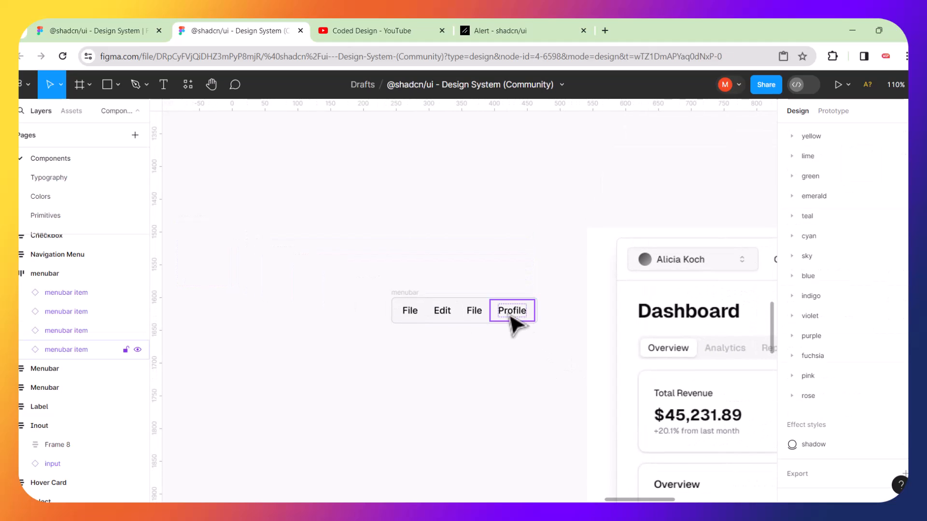
{"action": "left_click_drag", "start_coordinate": [406, 301], "coordinate": [438, 344]}
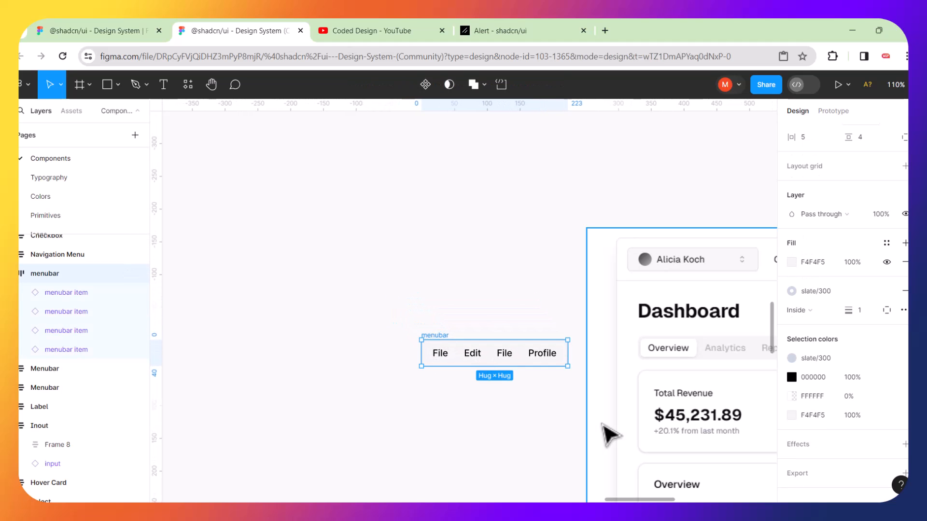
{"action": "scroll", "coordinate": [513, 405], "scroll_direction": "right", "scroll_amount": 3}
{"action": "scroll", "coordinate": [514, 403], "scroll_direction": "up", "scroll_amount": 2}
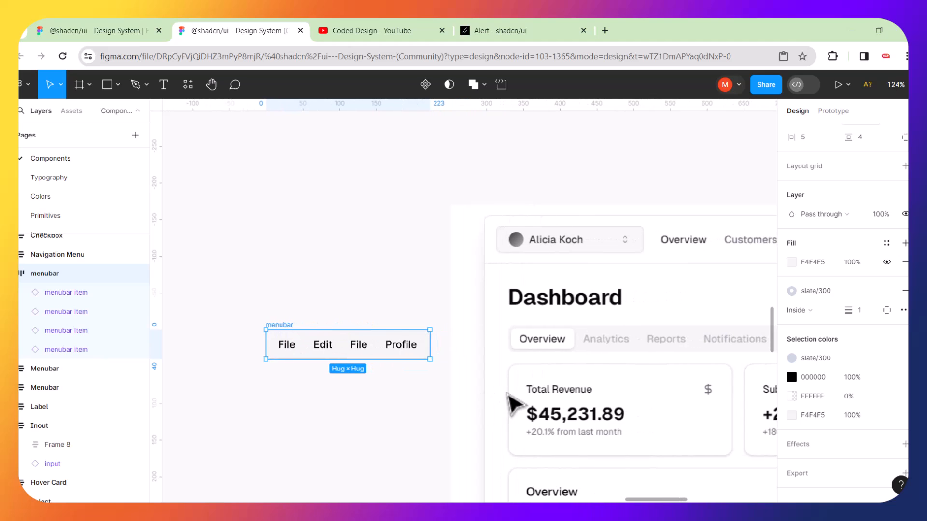
{"action": "scroll", "coordinate": [464, 401], "scroll_direction": "down", "scroll_amount": 2}
{"action": "scroll", "coordinate": [464, 402], "scroll_direction": "right", "scroll_amount": 2}
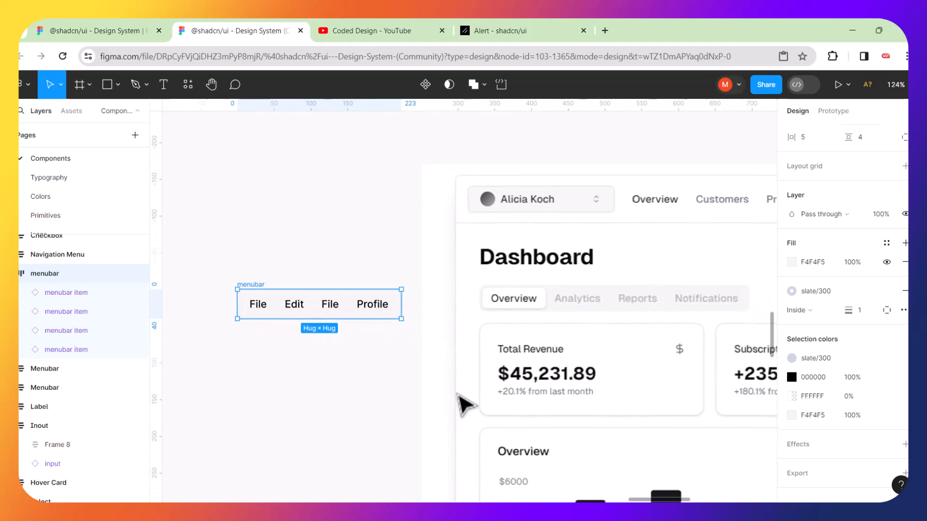
{"action": "left_click", "coordinate": [320, 269]}
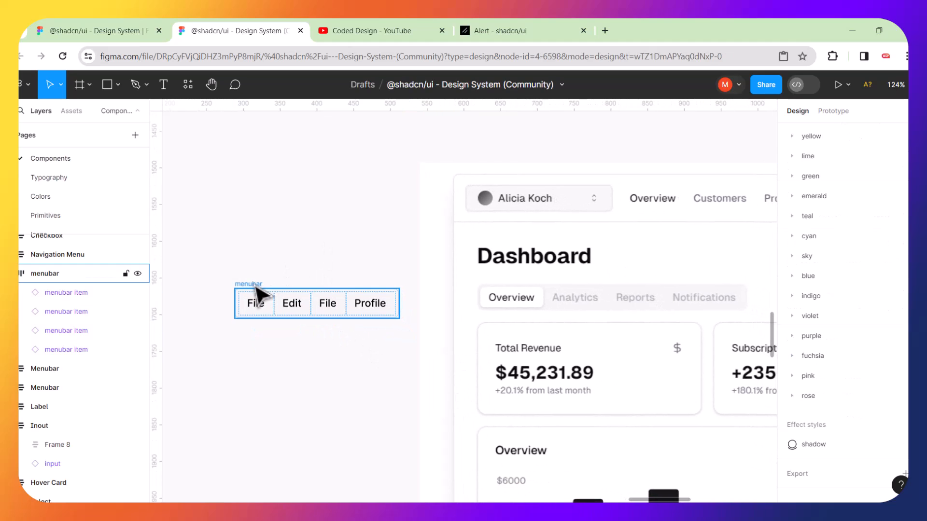
{"action": "left_click_drag", "start_coordinate": [256, 292], "coordinate": [265, 283]}
{"action": "left_click", "coordinate": [330, 256]}
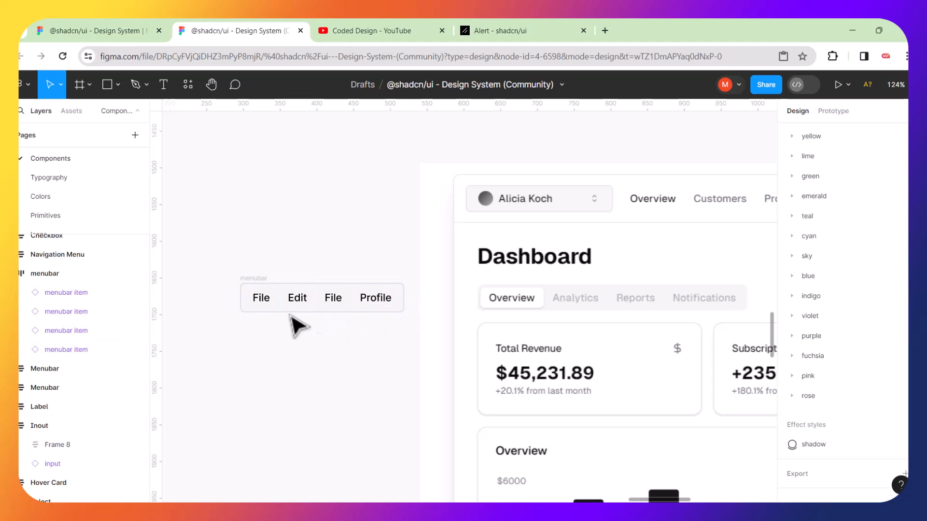
Reduce the menubar's slate/300 stroke weight to 0.
{"action": "left_click", "coordinate": [267, 293]}
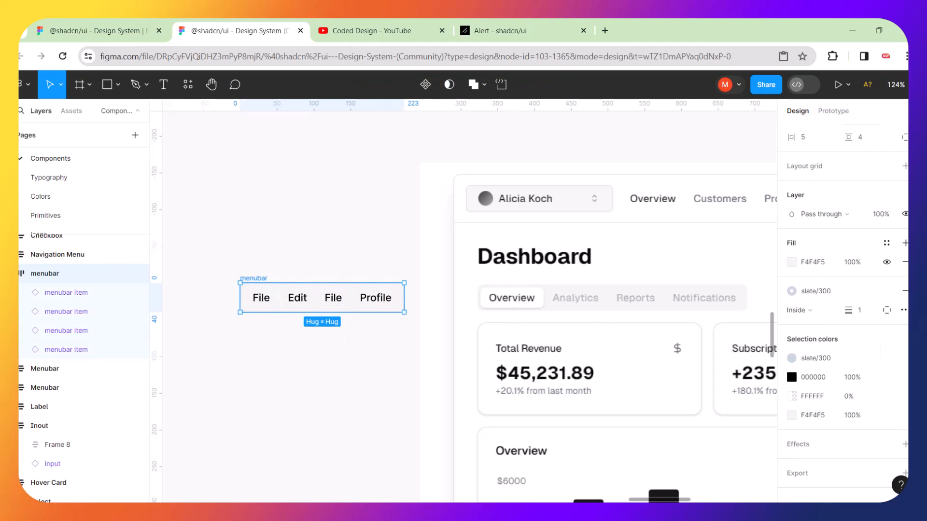
{"action": "scroll", "coordinate": [845, 290], "scroll_direction": "down", "scroll_amount": 1}
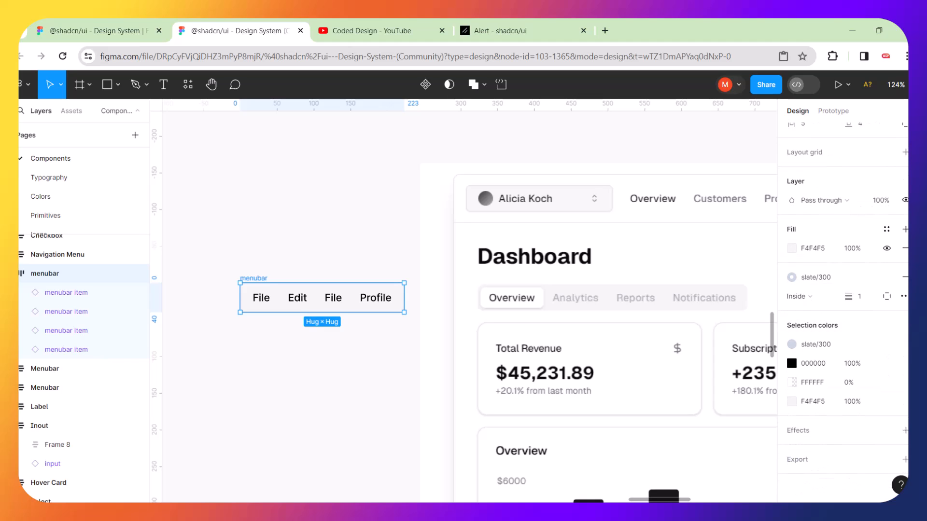
{"action": "scroll", "coordinate": [845, 289], "scroll_direction": "up", "scroll_amount": 4}
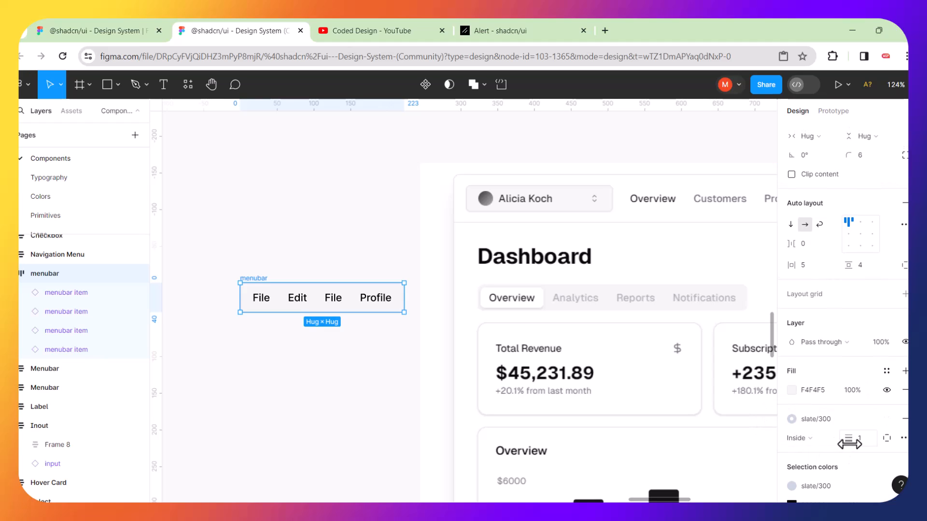
{"action": "left_click_drag", "start_coordinate": [850, 444], "coordinate": [837, 444]}
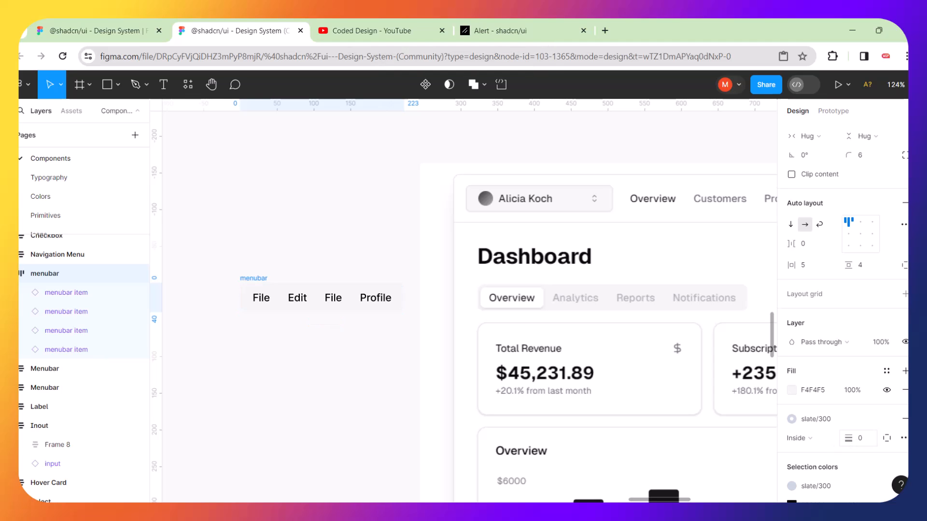
{"action": "left_click", "coordinate": [367, 401]}
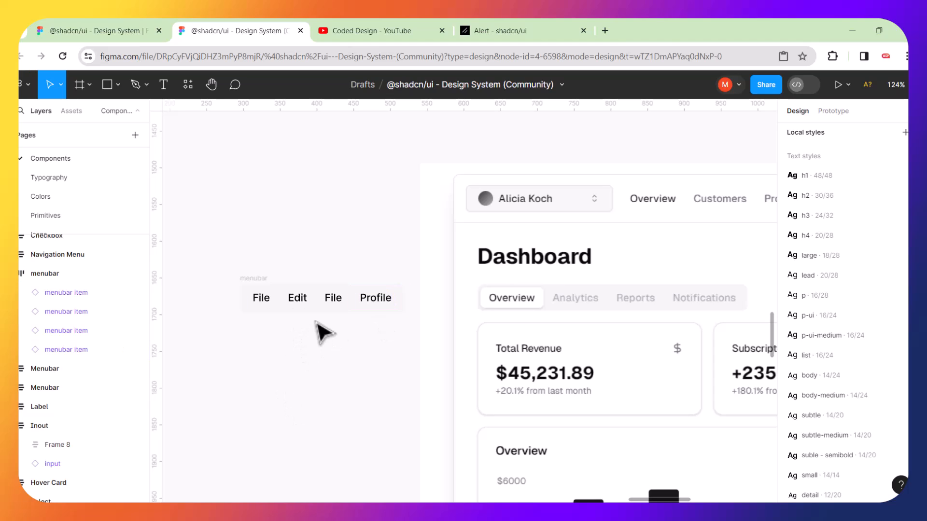
Set the third menubar item's state to selected so it reads View again.
{"action": "left_click", "coordinate": [348, 299]}
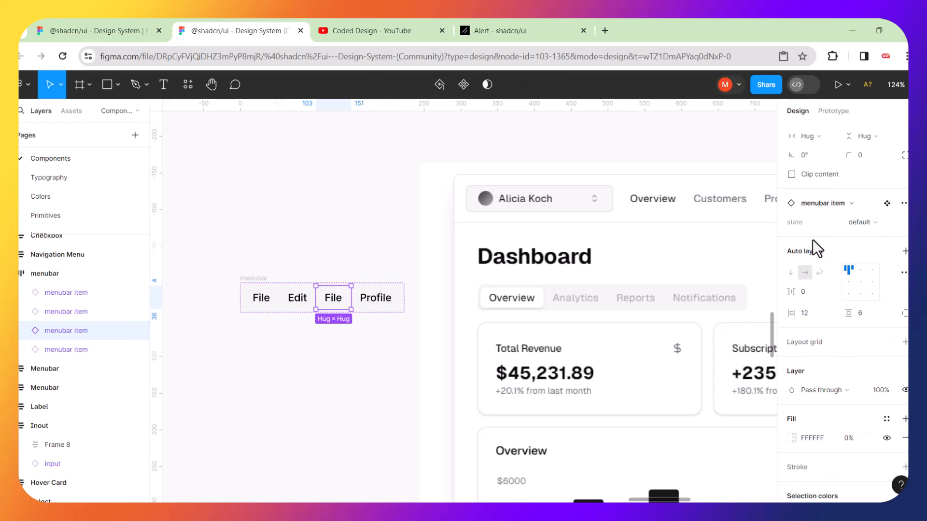
{"action": "left_click", "coordinate": [877, 222]}
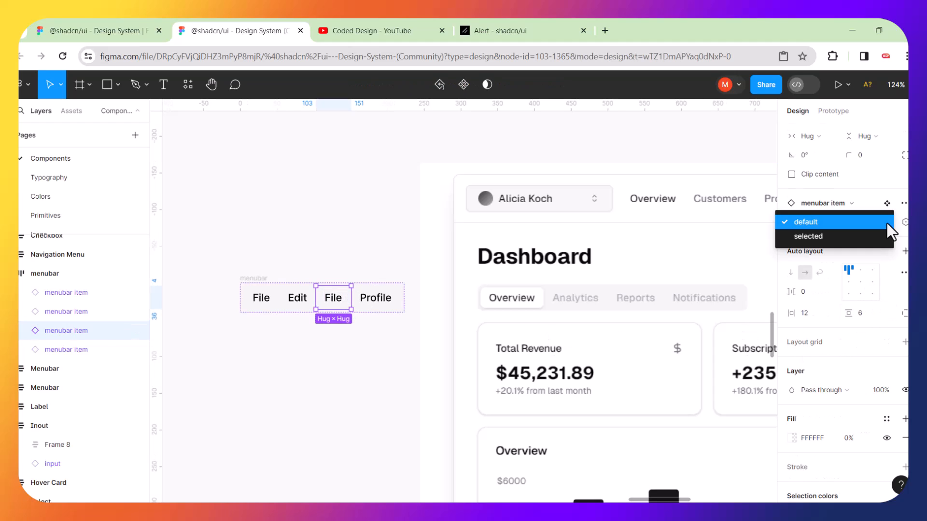
{"action": "left_click", "coordinate": [821, 237]}
{"action": "left_click", "coordinate": [364, 409]}
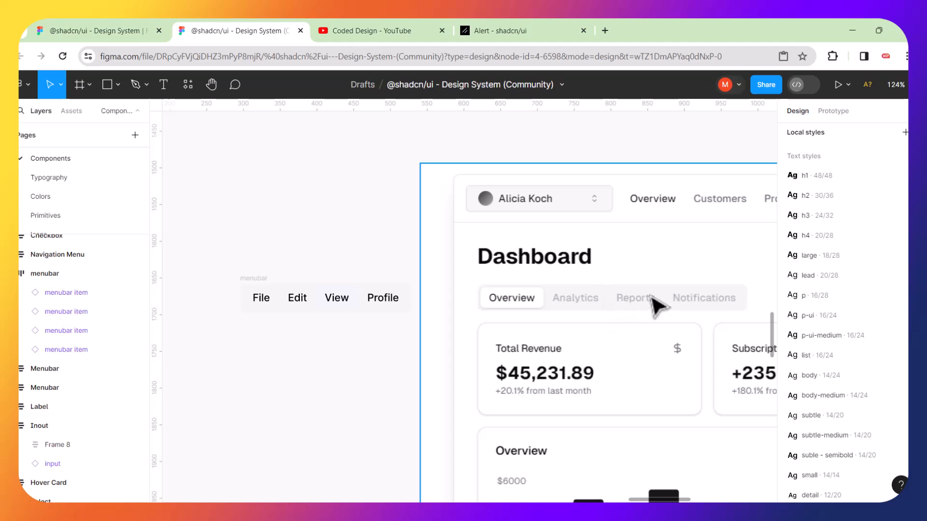
Relabel the first two menubar items Overview and Analytics.
{"action": "left_click", "coordinate": [258, 299]}
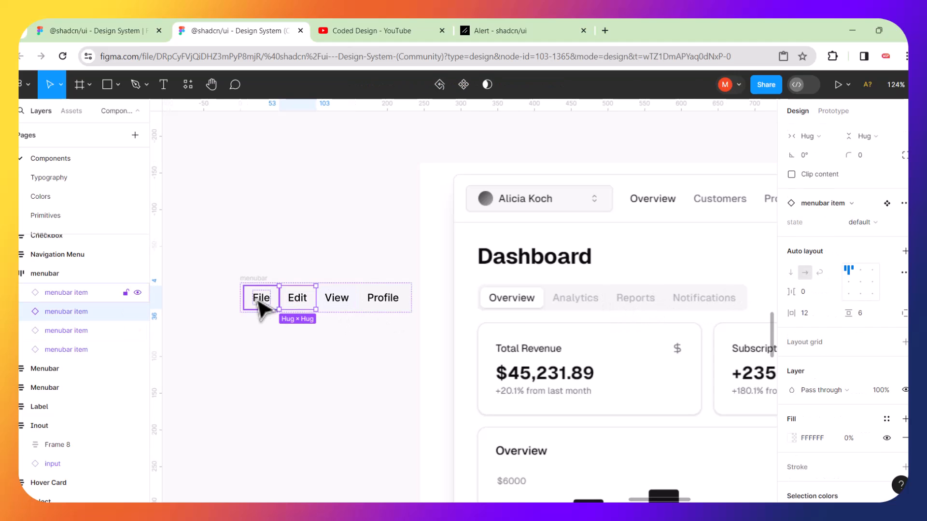
{"action": "left_click", "coordinate": [258, 300]}
{"action": "double_click", "coordinate": [259, 302]}
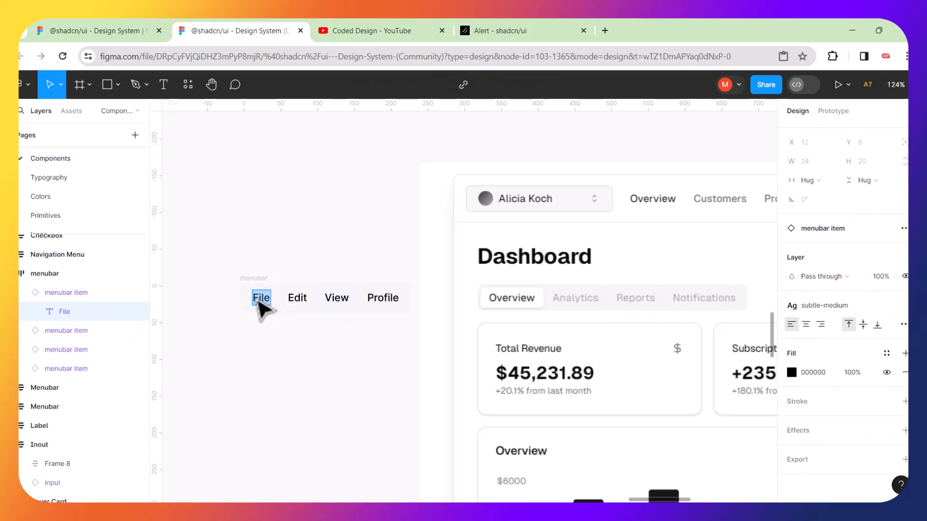
{"action": "type", "text": "Over"}
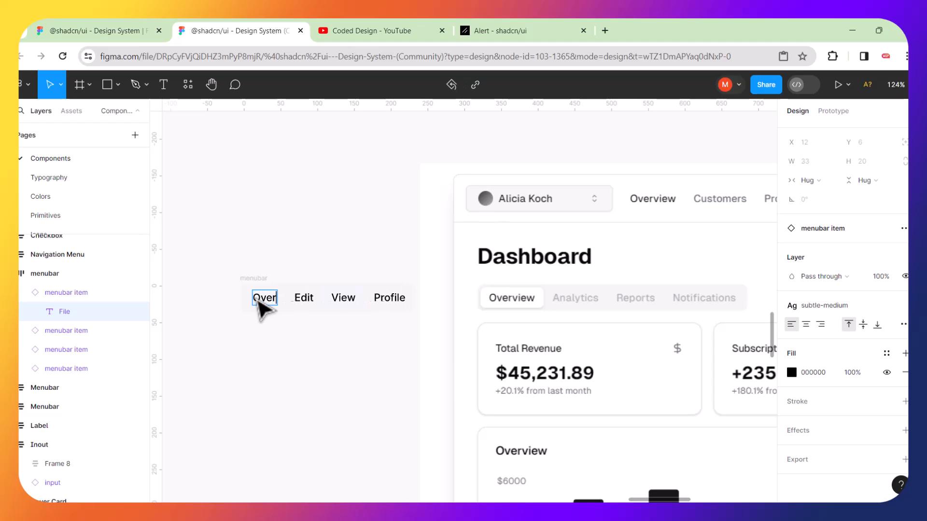
{"action": "type", "text": "view"}
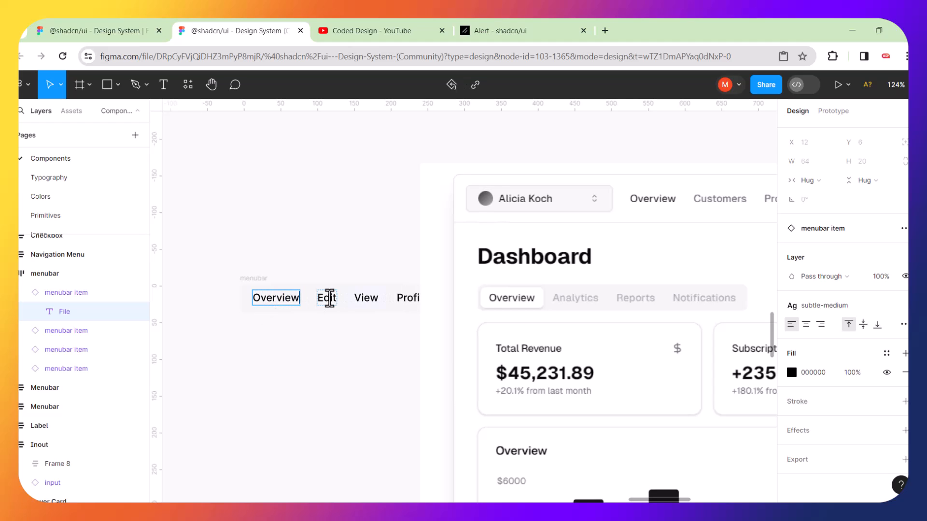
{"action": "left_click", "coordinate": [329, 298]}
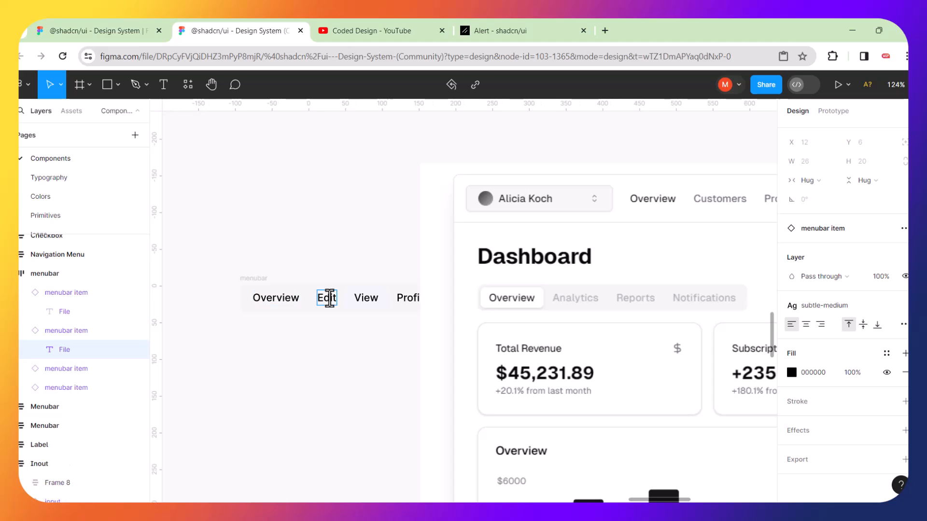
{"action": "type", "text": "A"}
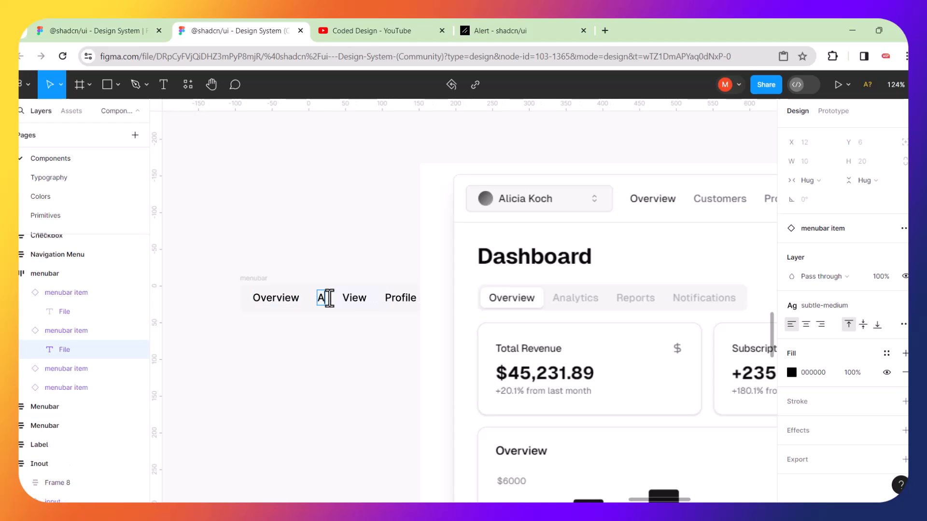
{"action": "type", "text": "nalytics"}
{"action": "key", "text": "Escape"}
Relabel the remaining menubar items Reports and Notifications.
{"action": "left_click_drag", "start_coordinate": [256, 284], "coordinate": [202, 248]}
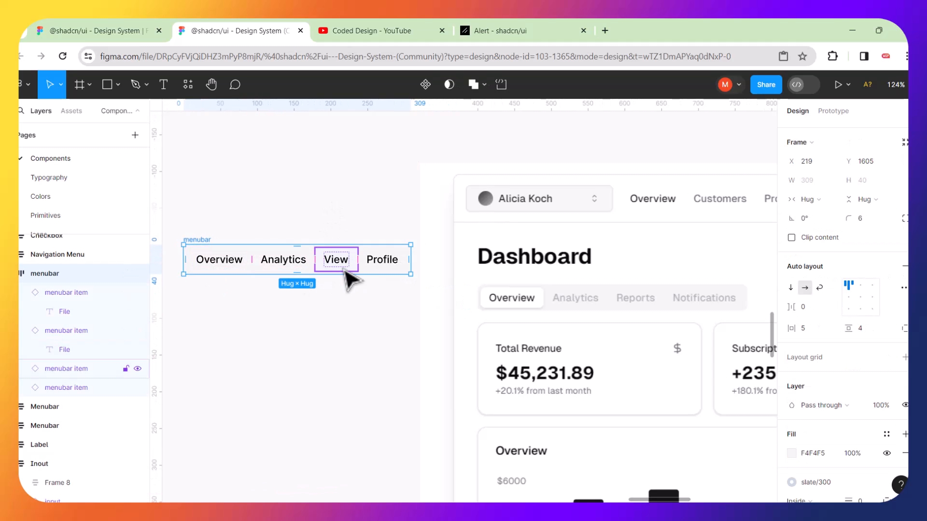
{"action": "double_click", "coordinate": [343, 263]}
{"action": "double_click", "coordinate": [344, 264]}
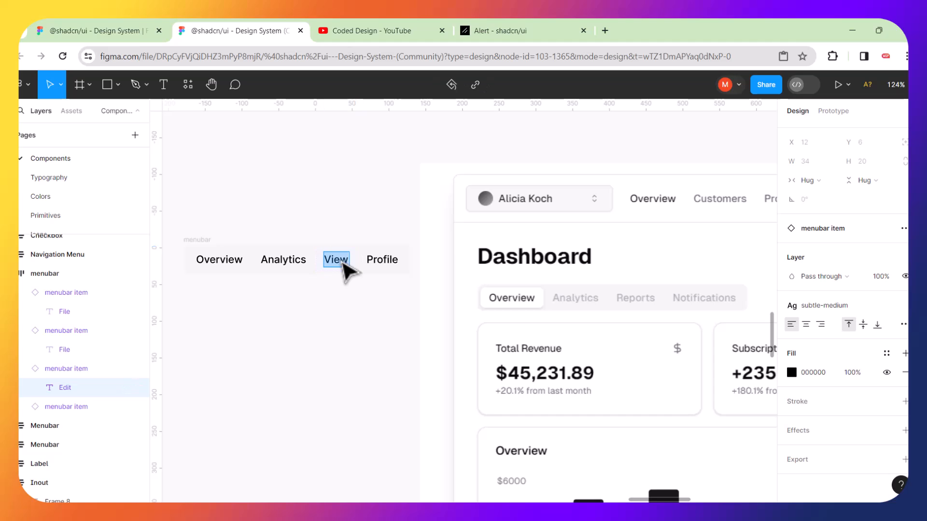
{"action": "type", "text": "T"}
{"action": "key", "text": "BackSpace"}
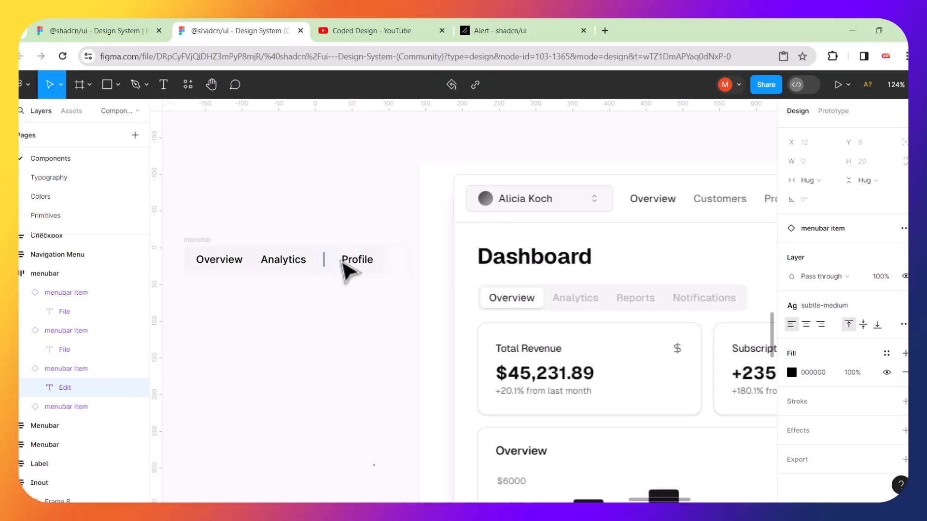
{"action": "type", "text": "Reports"}
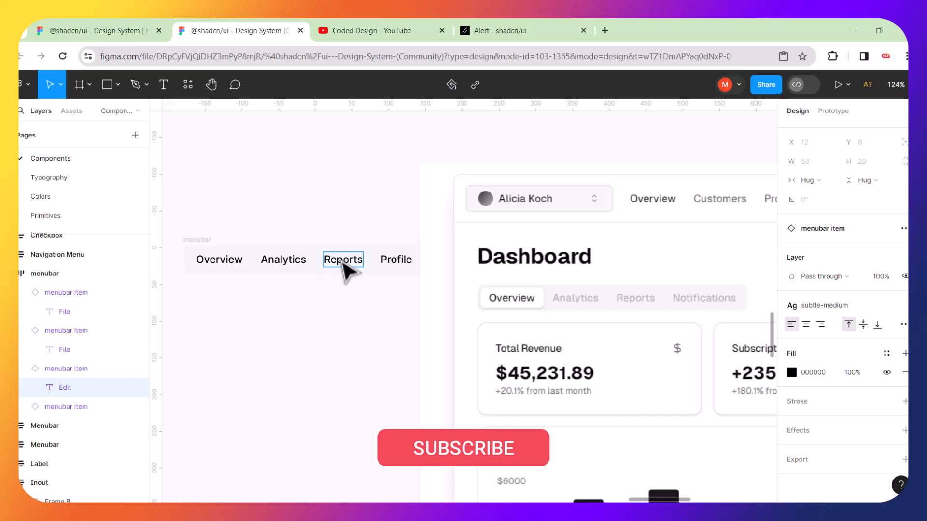
{"action": "double_click", "coordinate": [394, 259]}
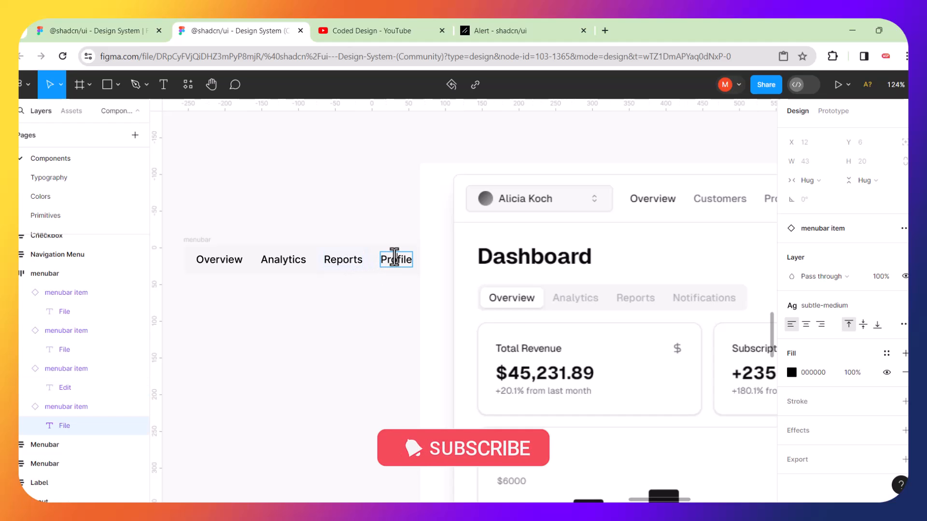
{"action": "key", "text": "ctrl+a"}
{"action": "type", "text": "Noti"}
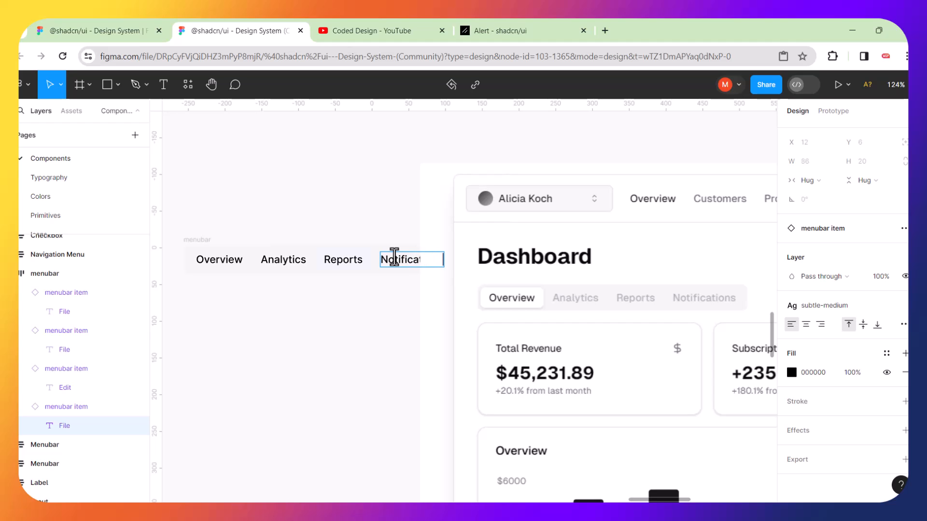
{"action": "key", "text": "Escape"}
{"action": "scroll", "coordinate": [389, 207], "scroll_direction": "left", "scroll_amount": 1}
{"action": "scroll", "coordinate": [382, 197], "scroll_direction": "left", "scroll_amount": 1}
Reposition the menubar and dashboard screenshot, and duplicate the screenshot as image 2.
{"action": "left_click_drag", "start_coordinate": [242, 241], "coordinate": [197, 242]}
{"action": "left_click", "coordinate": [467, 225]}
{"action": "left_click_drag", "start_coordinate": [514, 236], "coordinate": [523, 170]}
{"action": "left_click_drag", "start_coordinate": [614, 210], "coordinate": [392, 222]}
{"action": "key", "text": "ctrl+d"}
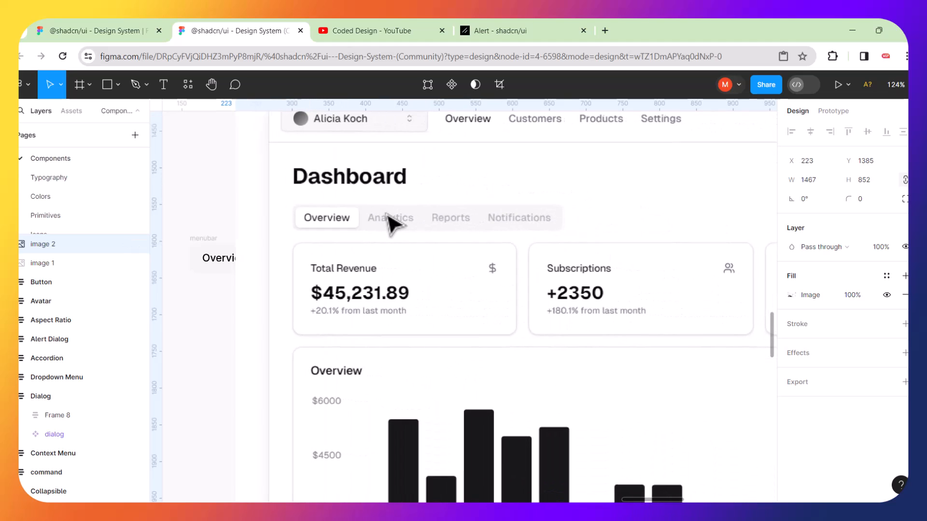
{"action": "left_click", "coordinate": [500, 83]}
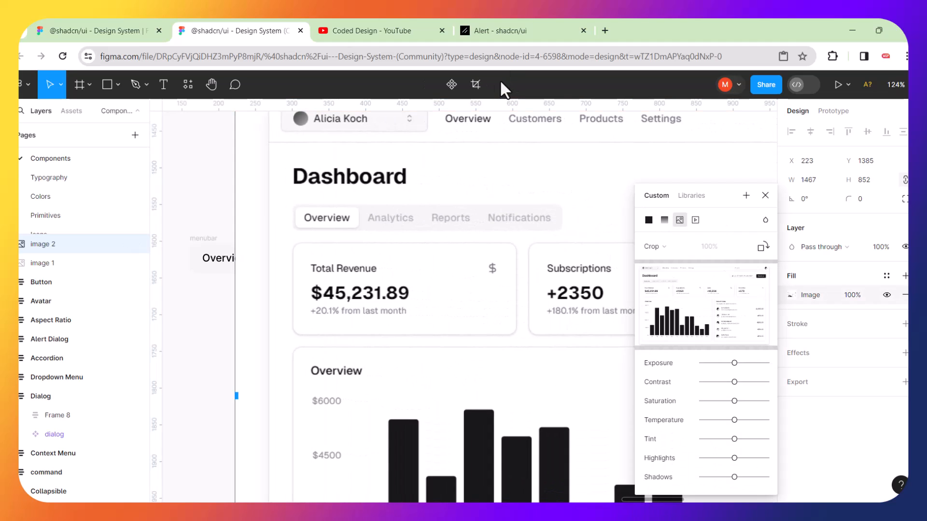
{"action": "left_click", "coordinate": [475, 84]}
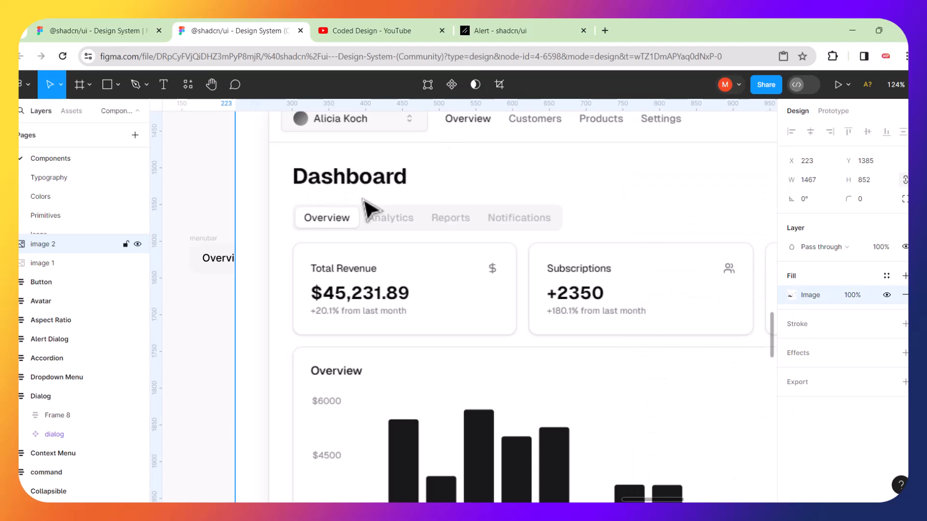
{"action": "scroll", "coordinate": [371, 209], "scroll_direction": "down", "scroll_amount": 5}
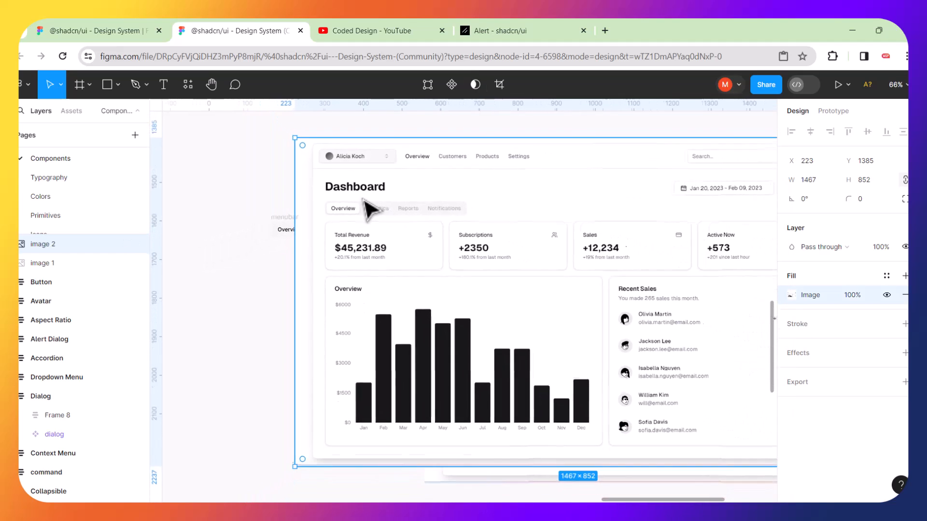
{"action": "left_click_drag", "start_coordinate": [461, 222], "coordinate": [393, 213]}
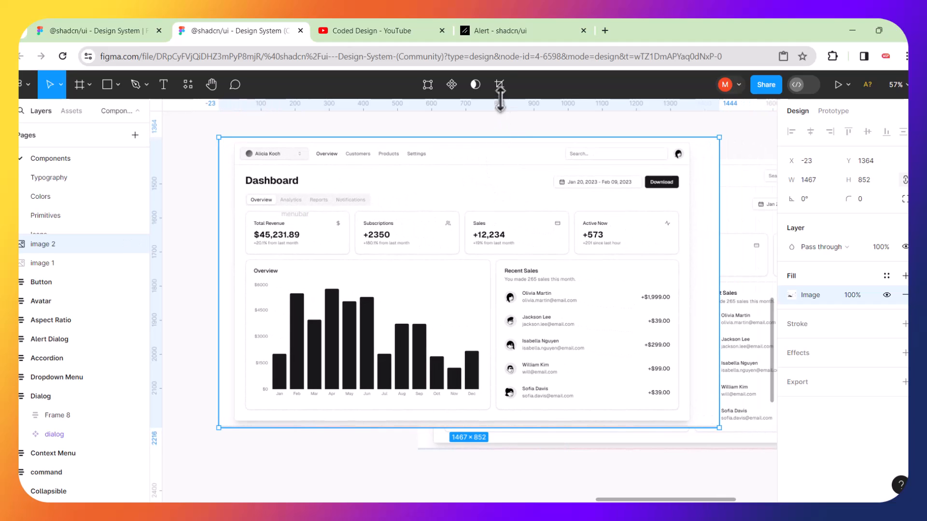
Crop image 2 to the 446 × 66 Overview/Analytics/Reports/Notifications tab strip.
{"action": "left_click", "coordinate": [498, 85]}
{"action": "left_click_drag", "start_coordinate": [468, 139], "coordinate": [441, 188]}
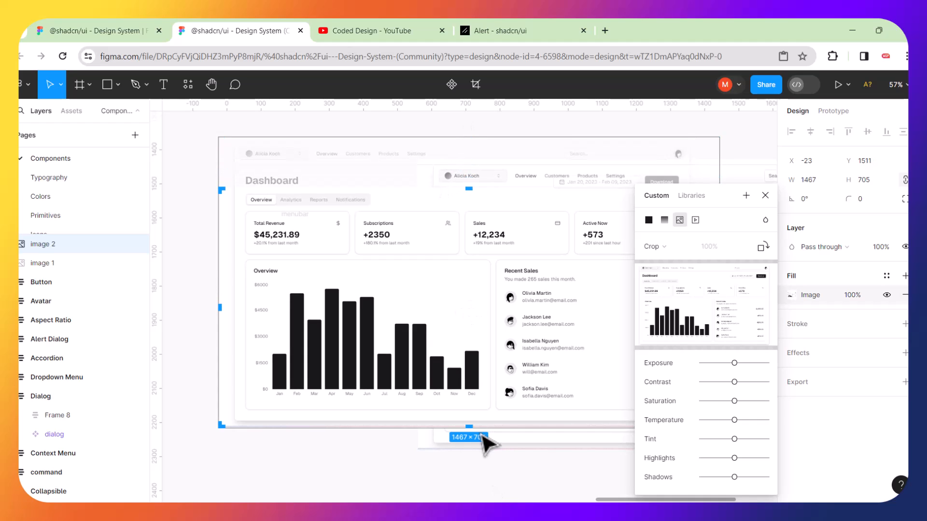
{"action": "left_click_drag", "start_coordinate": [471, 426], "coordinate": [440, 283]}
{"action": "left_click_drag", "start_coordinate": [433, 235], "coordinate": [235, 198]}
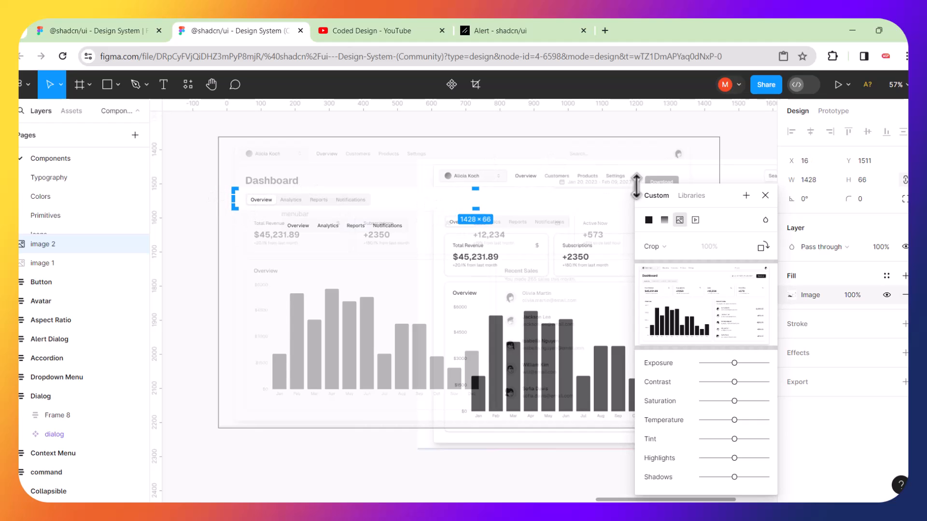
{"action": "left_click_drag", "start_coordinate": [726, 190], "coordinate": [703, 274]}
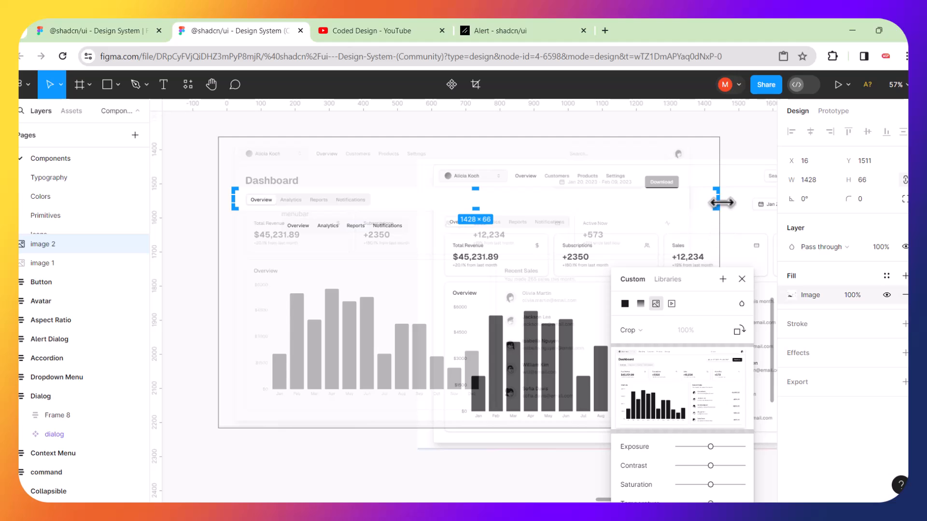
{"action": "left_click_drag", "start_coordinate": [721, 203], "coordinate": [376, 196]}
{"action": "key", "text": "Return"}
Place the cropped tab strip just above the menubar and select both.
{"action": "left_click_drag", "start_coordinate": [500, 200], "coordinate": [633, 213]}
{"action": "left_click_drag", "start_coordinate": [290, 191], "coordinate": [317, 186]}
{"action": "left_click_drag", "start_coordinate": [239, 159], "coordinate": [478, 261]}
Align the menubar directly beneath the cropped tab strip image.
{"action": "key", "text": "shift+2"}
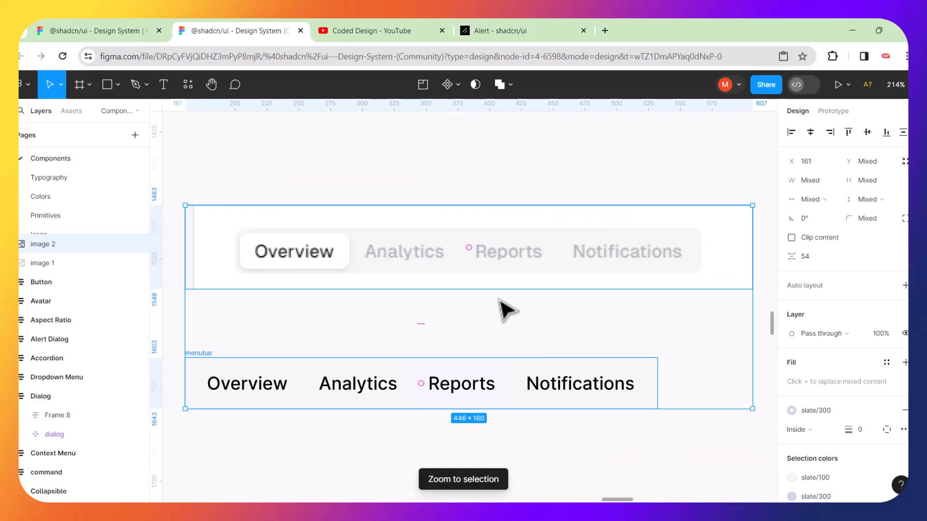
{"action": "left_click", "coordinate": [511, 188]}
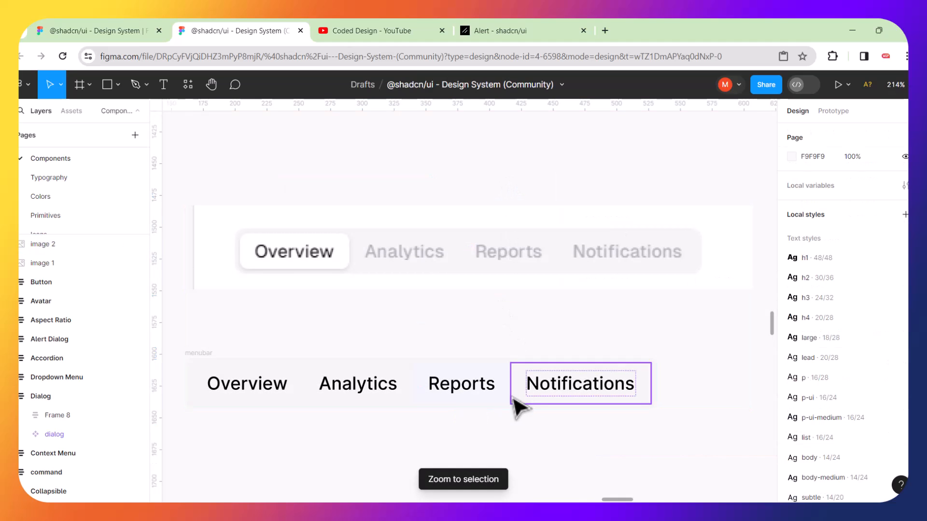
{"action": "left_click_drag", "start_coordinate": [522, 366], "coordinate": [560, 308]}
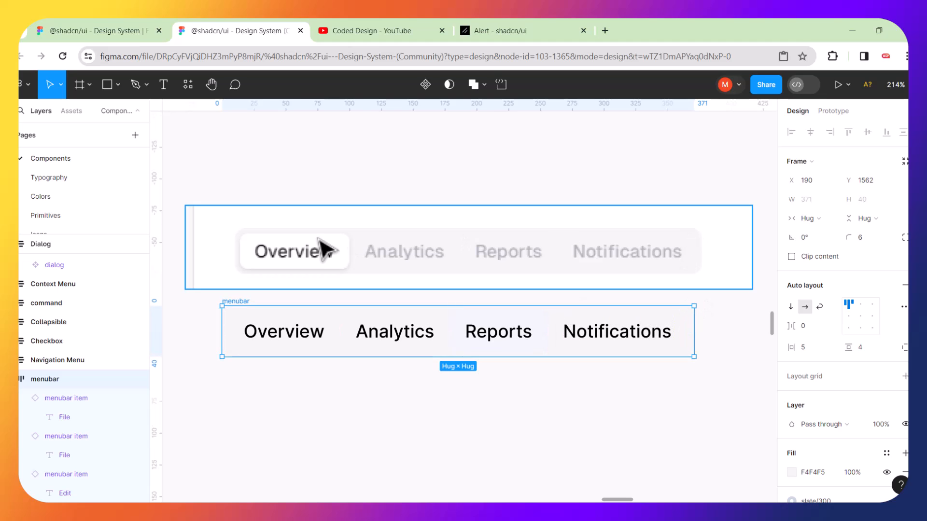
{"action": "left_click_drag", "start_coordinate": [317, 239], "coordinate": [309, 245]}
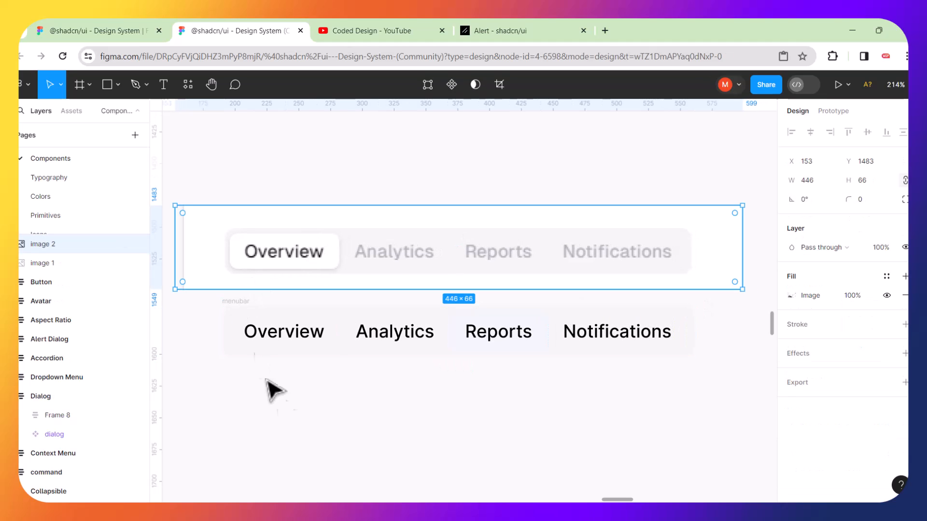
{"action": "left_click", "coordinate": [296, 416]}
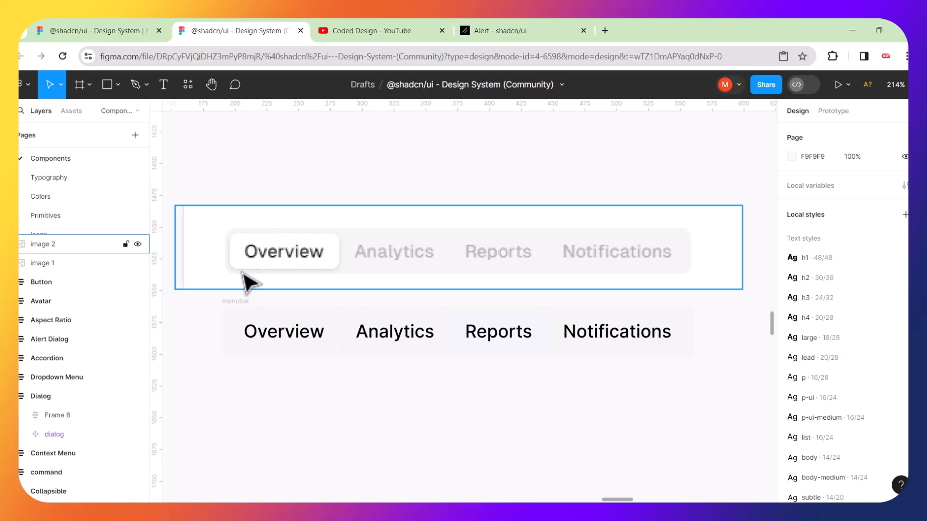
Inspect the Overview item's text layer properties in the Design panel.
{"action": "left_click", "coordinate": [302, 334]}
{"action": "left_click", "coordinate": [302, 335]}
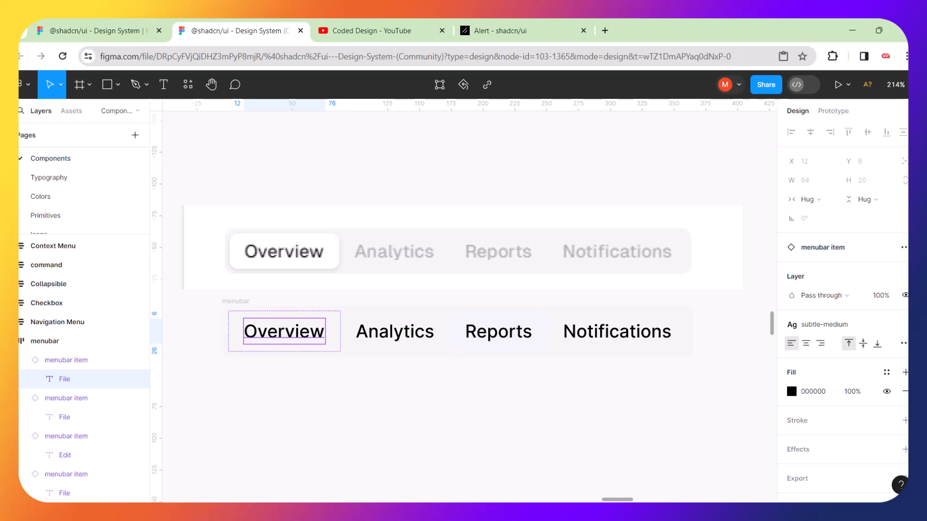
{"action": "scroll", "coordinate": [791, 343], "scroll_direction": "down", "scroll_amount": 1}
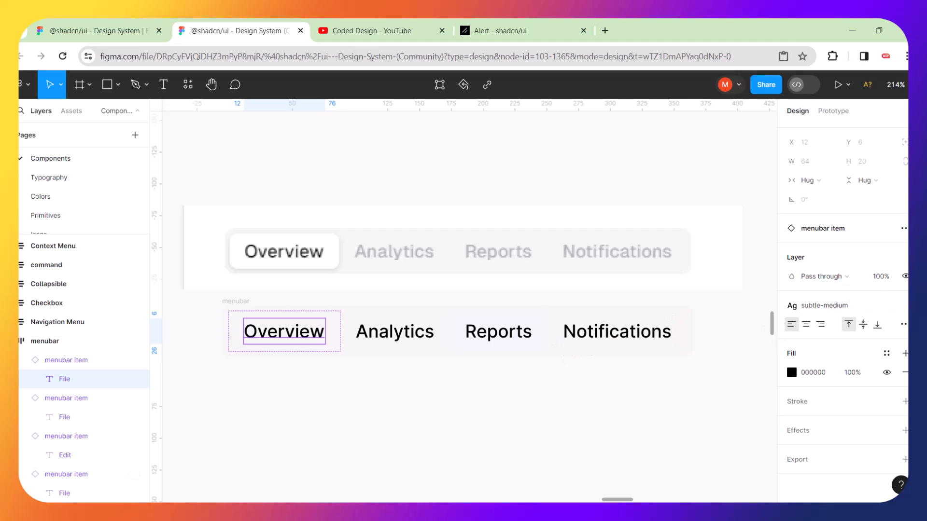
{"action": "scroll", "coordinate": [901, 227], "scroll_direction": "up", "scroll_amount": 1}
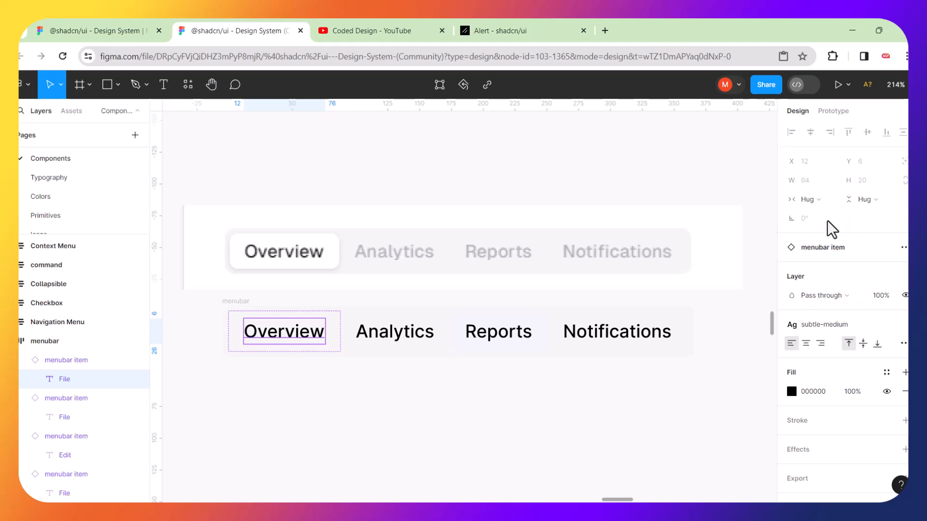
{"action": "scroll", "coordinate": [845, 304], "scroll_direction": "down", "scroll_amount": 1}
{"action": "scroll", "coordinate": [845, 304], "scroll_direction": "up", "scroll_amount": 1}
{"action": "left_click", "coordinate": [488, 427]}
Set the first menubar item instance (Edit) to its 'selected' state property.
{"action": "left_click", "coordinate": [282, 344]}
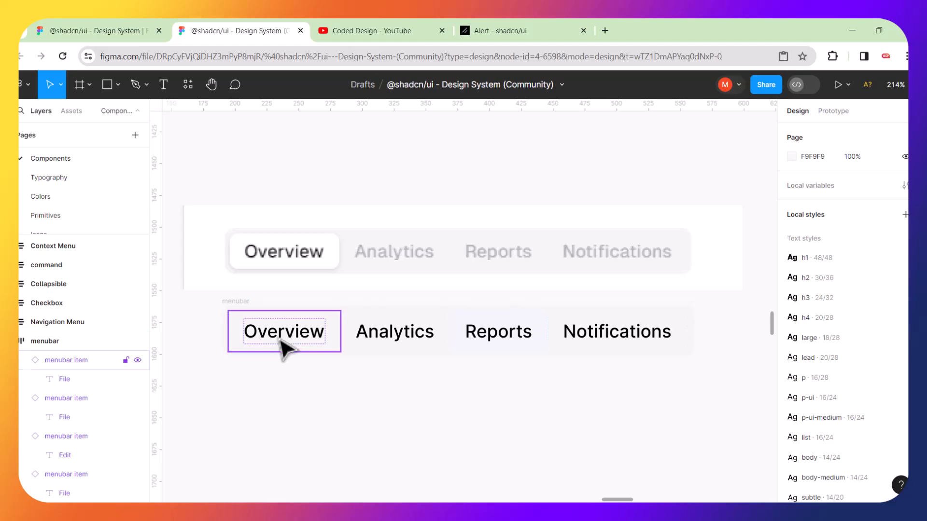
{"action": "left_click", "coordinate": [279, 331]}
{"action": "left_click", "coordinate": [275, 333]}
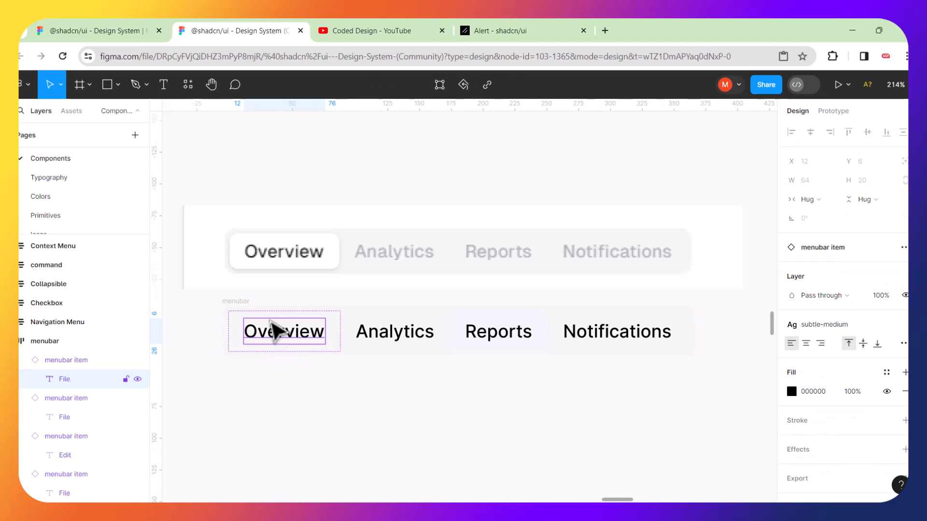
{"action": "left_click", "coordinate": [296, 424]}
{"action": "left_click", "coordinate": [262, 332]}
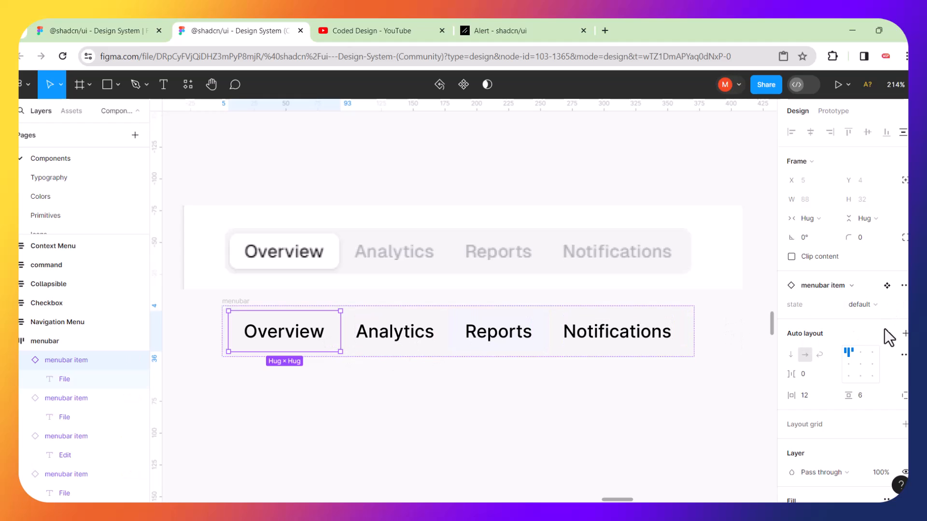
{"action": "left_click", "coordinate": [882, 305]}
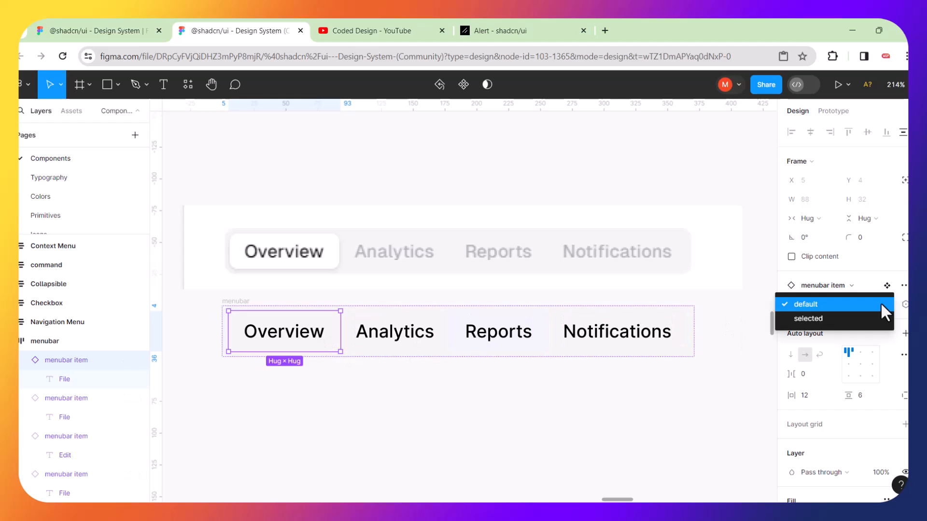
{"action": "left_click", "coordinate": [816, 320]}
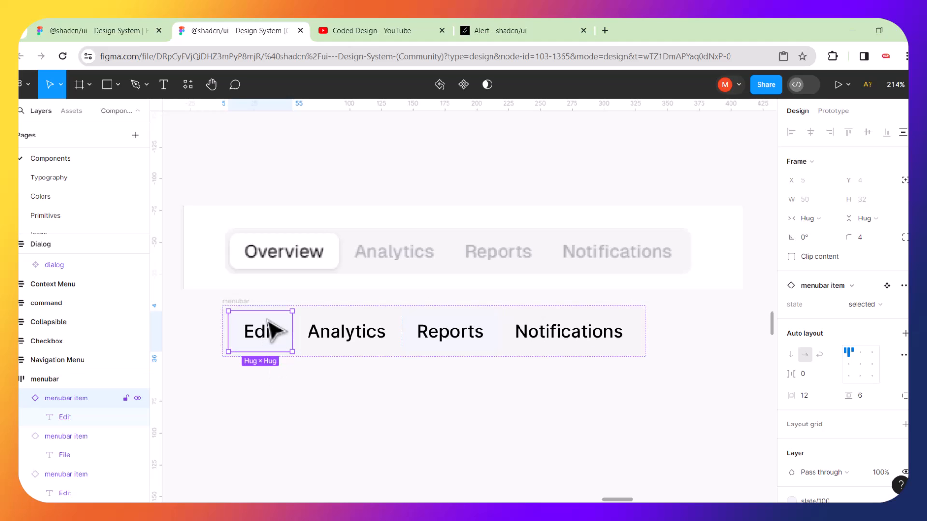
Detach the first menubar item from its component and give it the white library fill.
{"action": "right_click", "coordinate": [275, 330]}
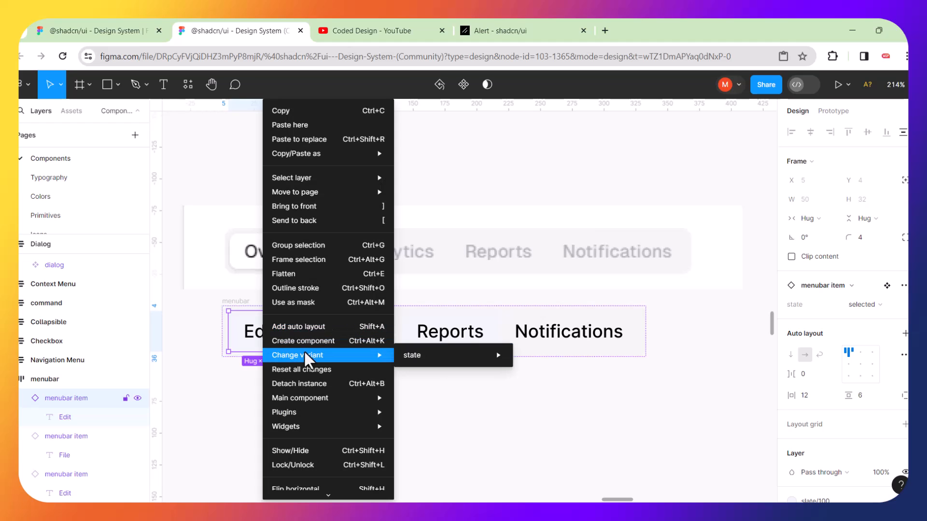
{"action": "mouse_move", "coordinate": [321, 400]}
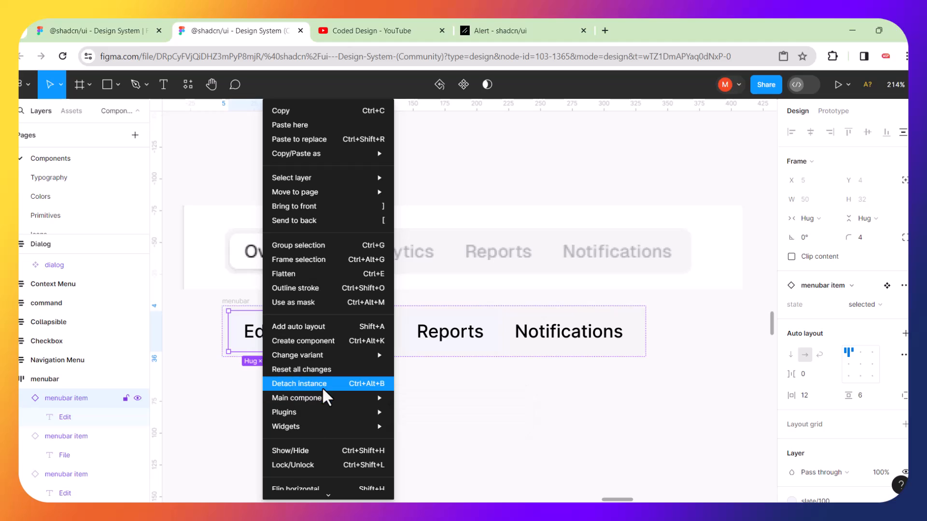
{"action": "left_click", "coordinate": [324, 385]}
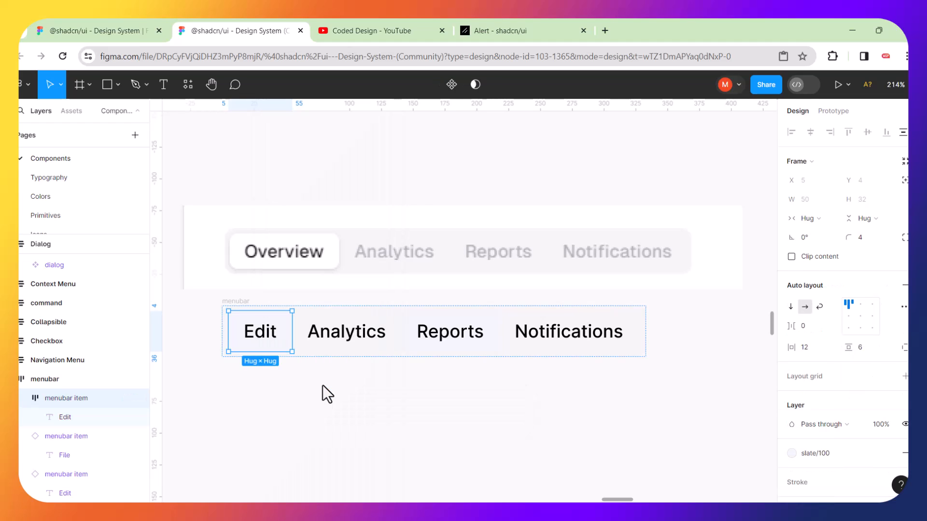
{"action": "left_click", "coordinate": [292, 334]}
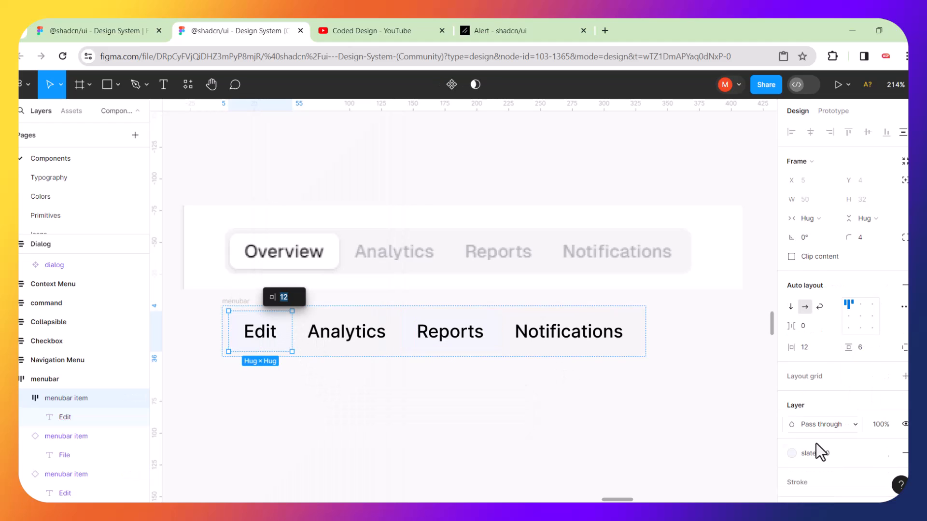
{"action": "left_click", "coordinate": [794, 456]}
{"action": "key", "text": "Escape"}
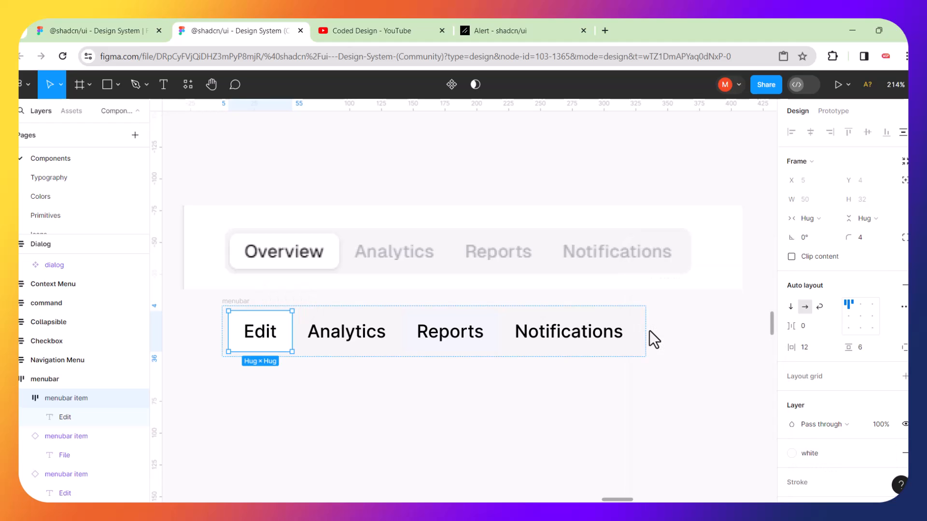
{"action": "left_click", "coordinate": [475, 394]}
Change the item's Edit label text to 'Overview'.
{"action": "left_click", "coordinate": [323, 350]}
{"action": "double_click", "coordinate": [269, 337]}
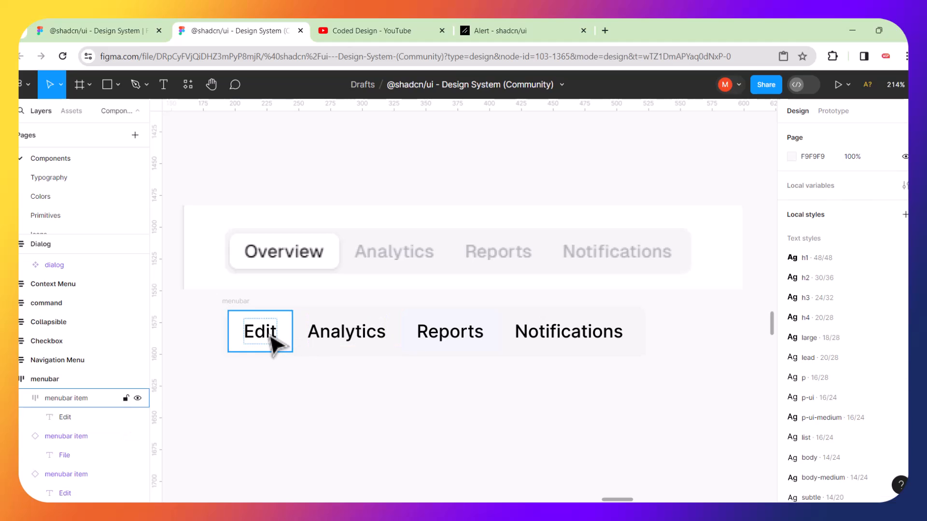
{"action": "double_click", "coordinate": [271, 341]}
{"action": "double_click", "coordinate": [272, 342]}
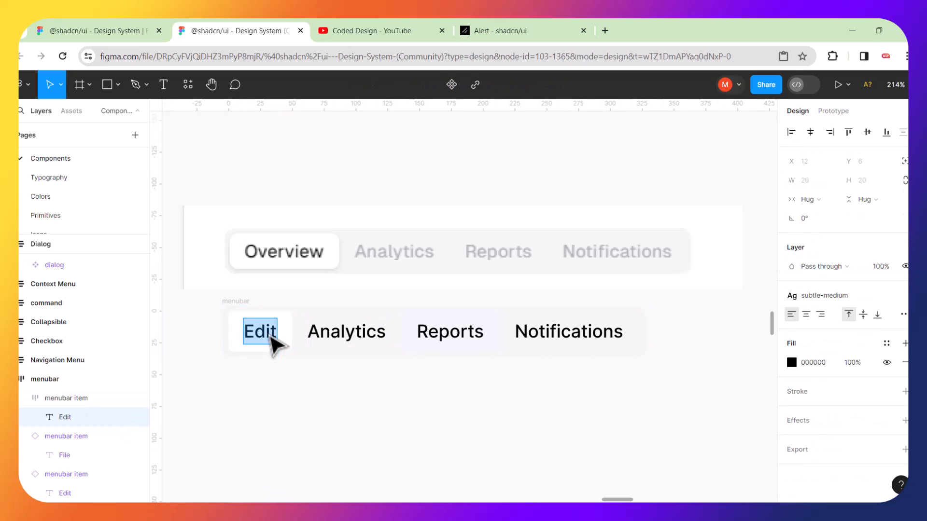
{"action": "type", "text": "Ov"}
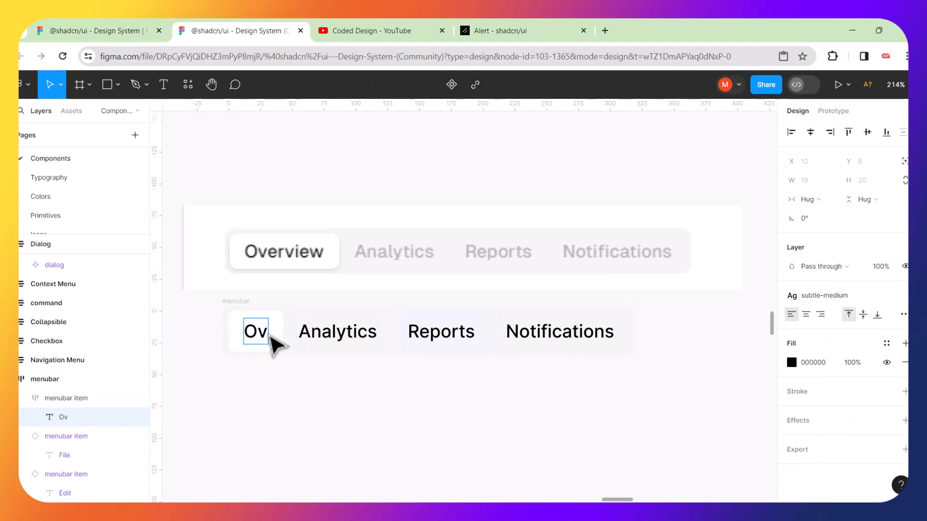
{"action": "type", "text": "erview"}
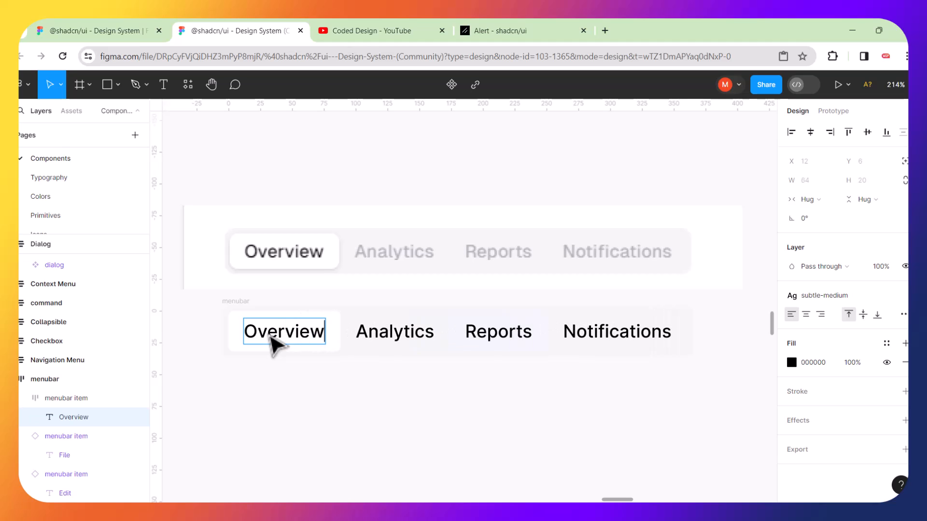
{"action": "key", "text": "Escape"}
{"action": "left_click", "coordinate": [317, 439]}
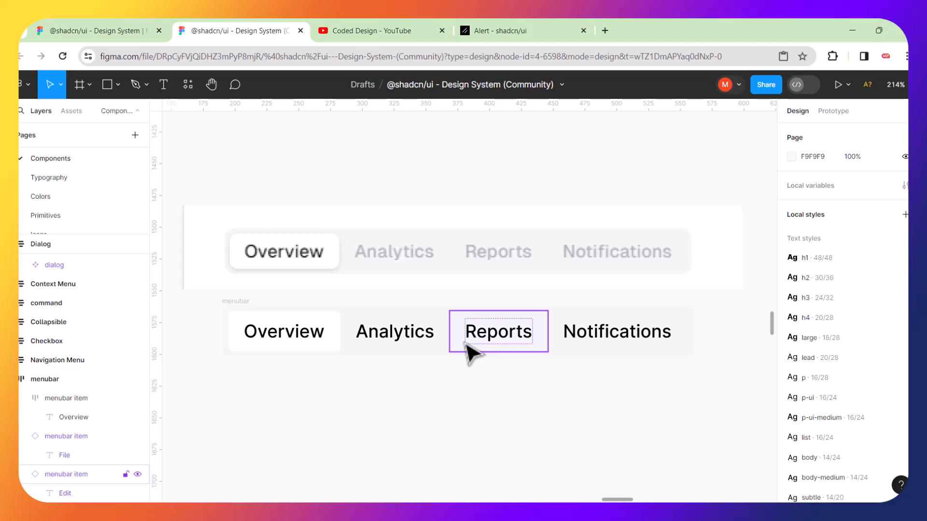
Give the Analytics label a light grey C2C2C6 text fill.
{"action": "double_click", "coordinate": [428, 345]}
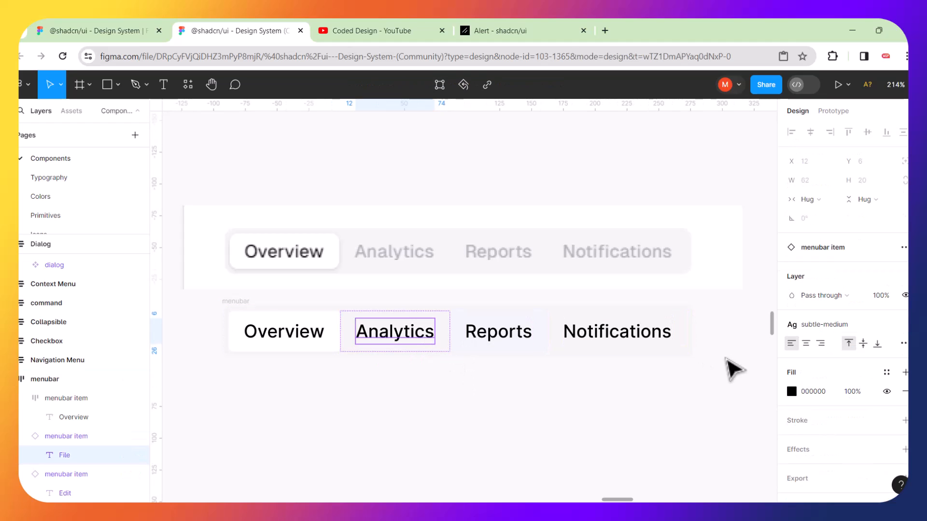
{"action": "left_click", "coordinate": [792, 391]}
{"action": "left_click", "coordinate": [651, 362]}
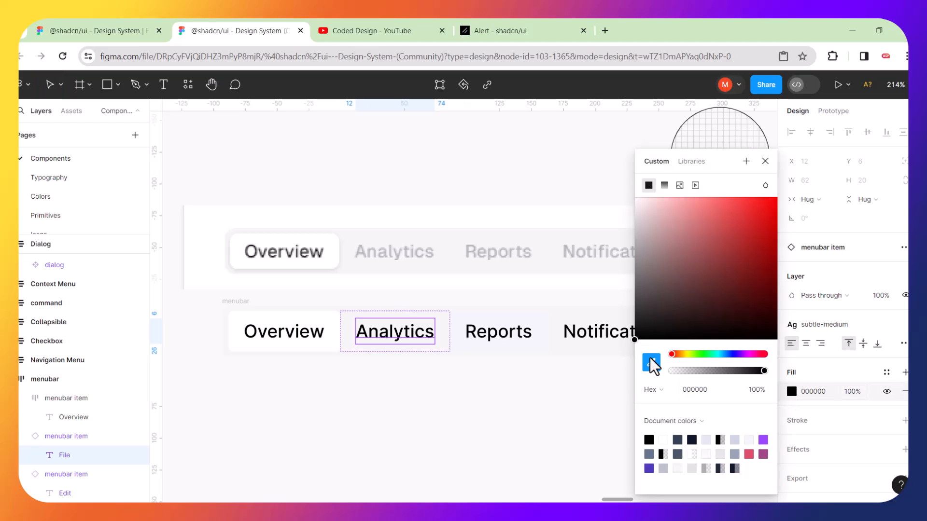
{"action": "left_click", "coordinate": [578, 164]}
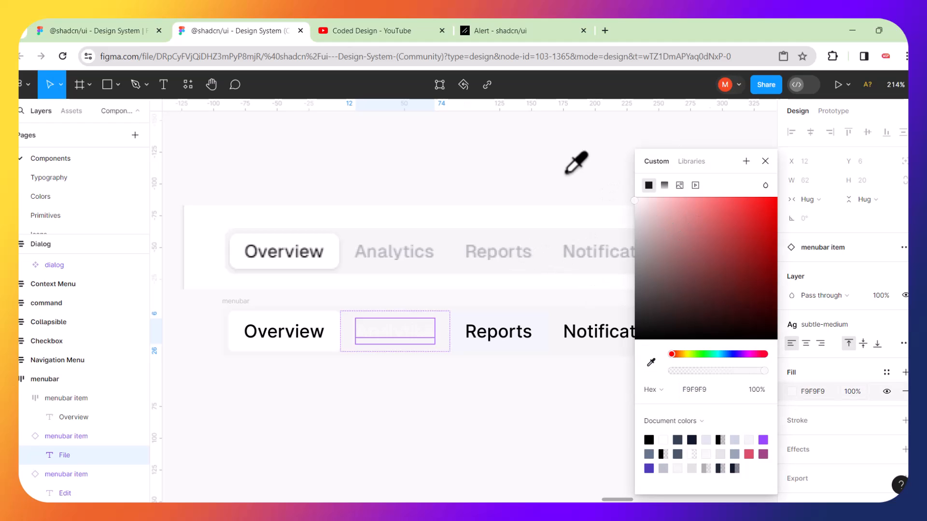
{"action": "left_click_drag", "start_coordinate": [711, 156], "coordinate": [670, 285]}
{"action": "left_click", "coordinate": [627, 485]}
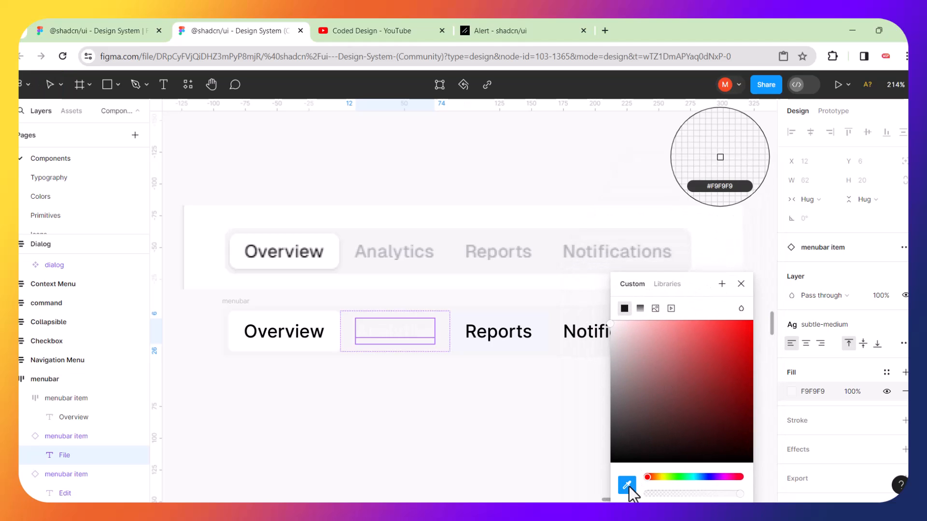
{"action": "left_click", "coordinate": [573, 255]}
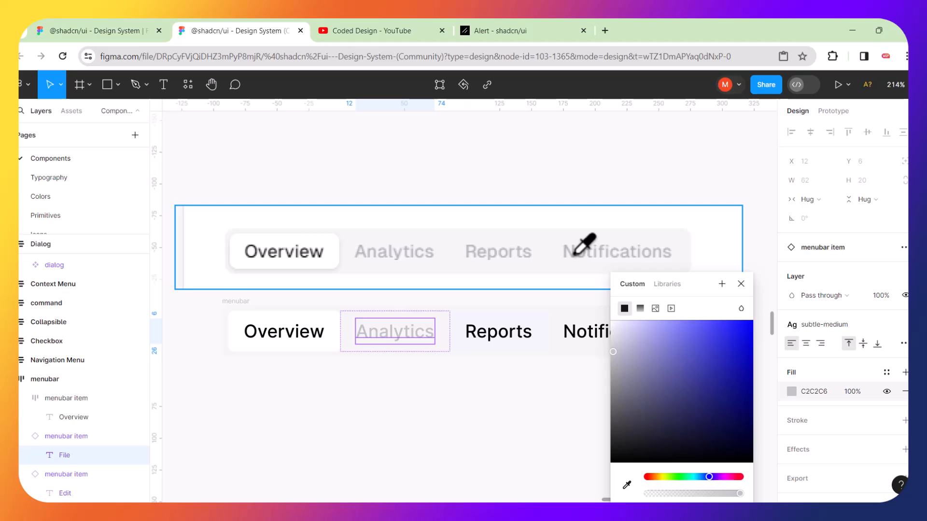
{"action": "left_click_drag", "start_coordinate": [700, 280], "coordinate": [728, 143]}
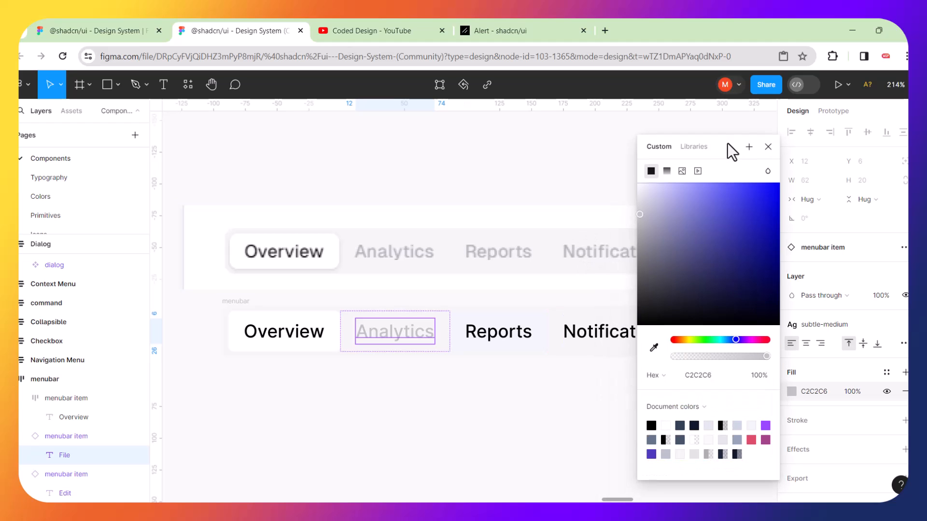
{"action": "left_click", "coordinate": [716, 376]}
{"action": "left_click", "coordinate": [595, 416]}
Apply the same C2C2C6 grey fill to the Reports and Notifications labels.
{"action": "double_click", "coordinate": [511, 341]}
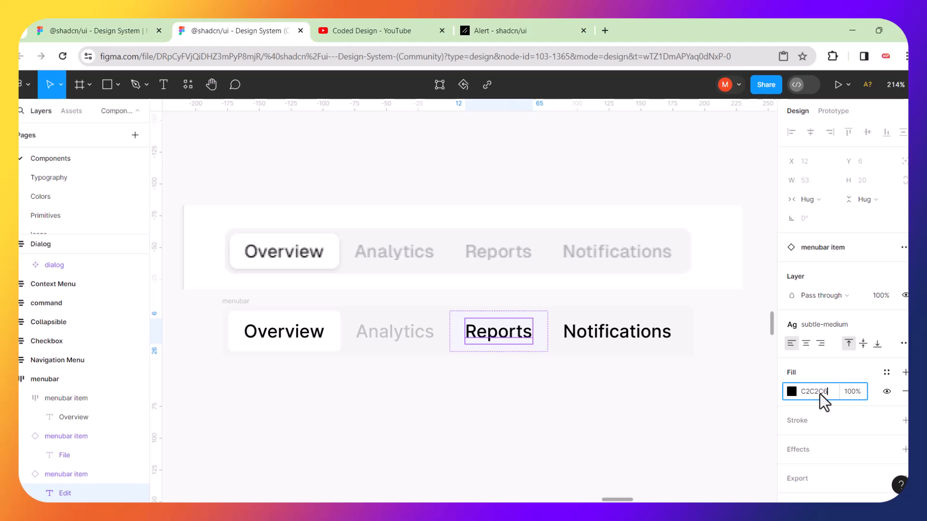
{"action": "key", "text": "Return"}
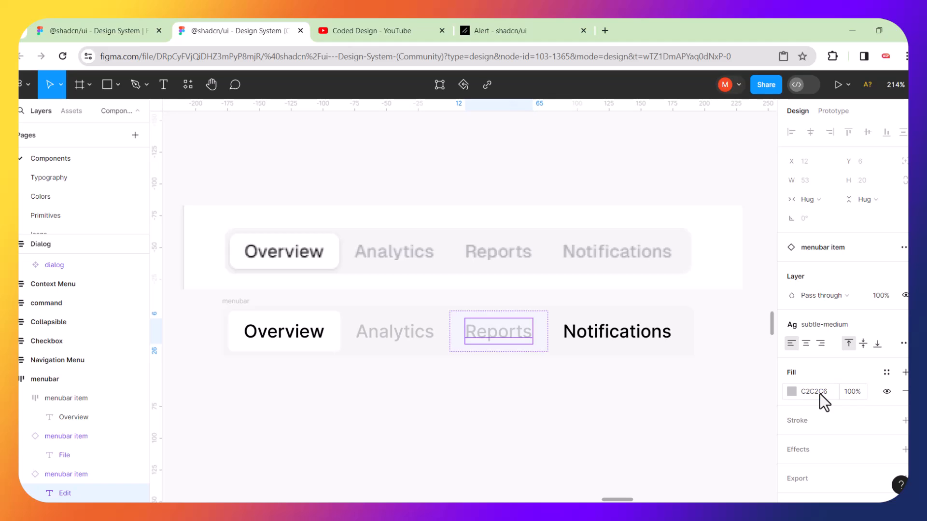
{"action": "left_click", "coordinate": [645, 344]}
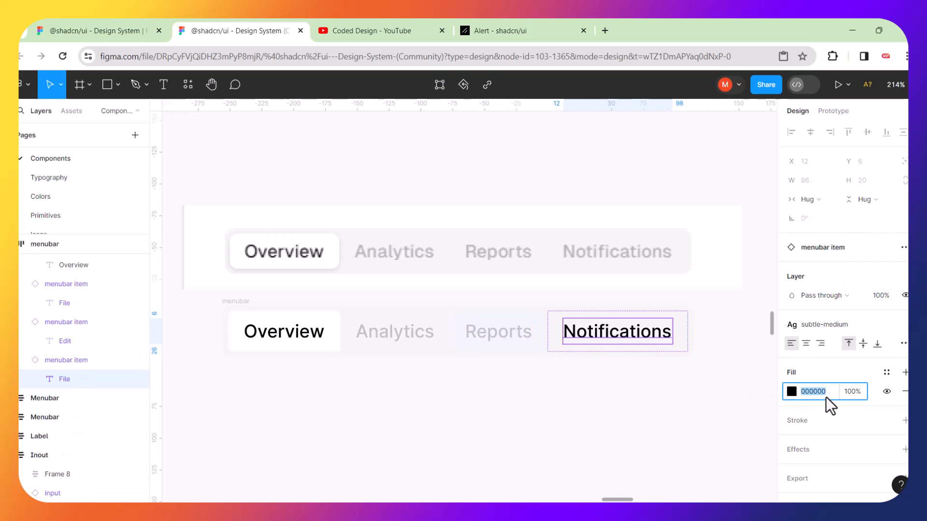
{"action": "left_click", "coordinate": [628, 410]}
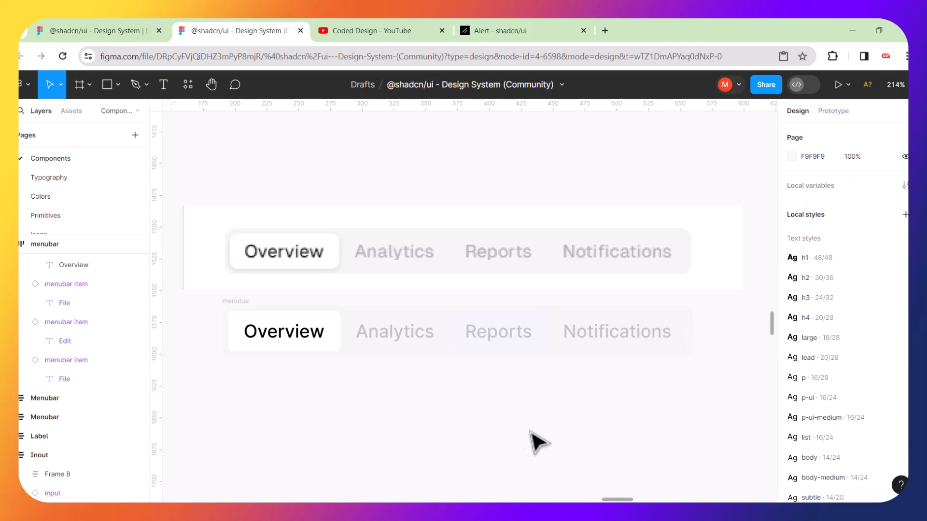
Switch the Reports menubar item's state property to default.
{"action": "left_click", "coordinate": [482, 331]}
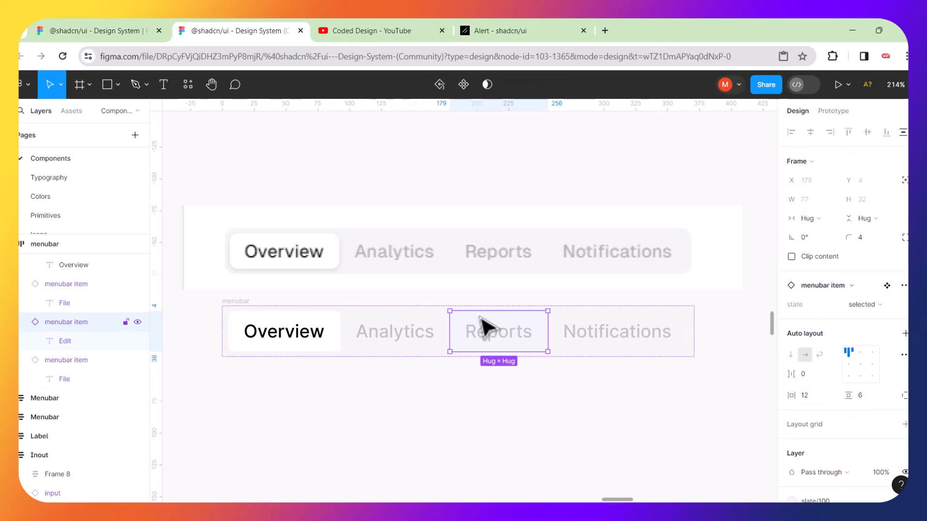
{"action": "left_click", "coordinate": [880, 306]}
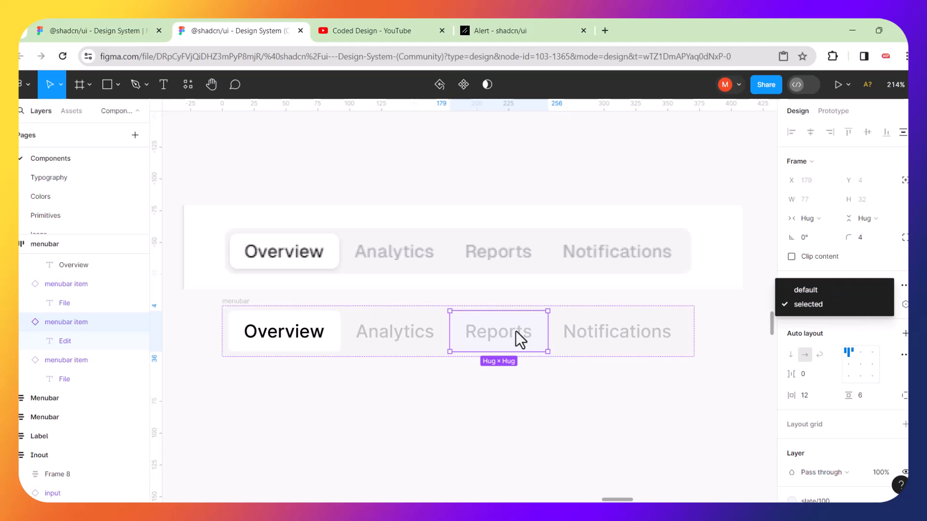
{"action": "left_click", "coordinate": [512, 343]}
{"action": "double_click", "coordinate": [513, 343]}
{"action": "key", "text": "ctrl+c"}
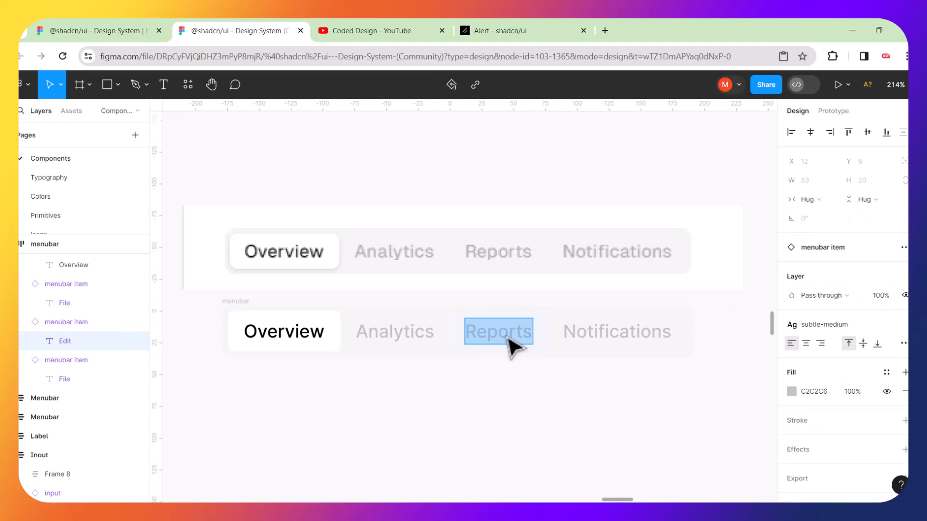
{"action": "key", "text": "Escape"}
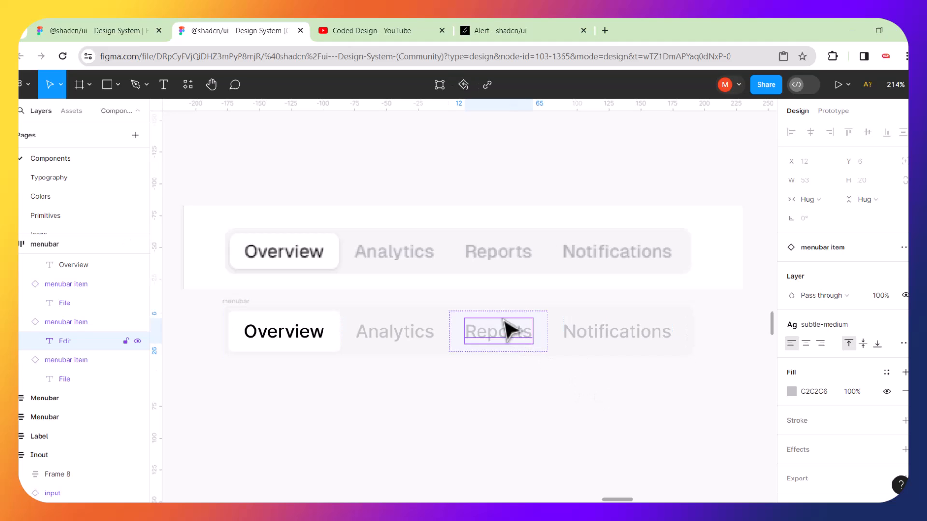
{"action": "key", "text": "Escape"}
{"action": "left_click", "coordinate": [883, 305]}
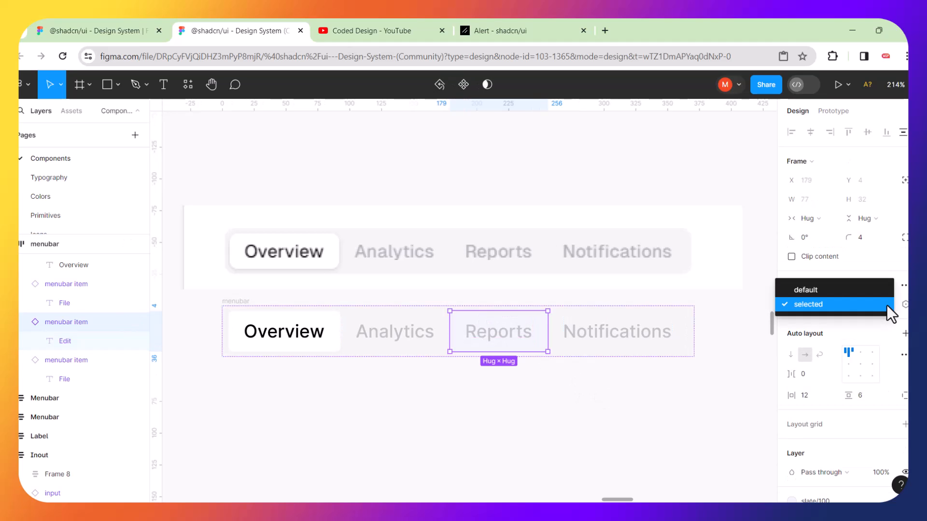
{"action": "left_click", "coordinate": [829, 290]}
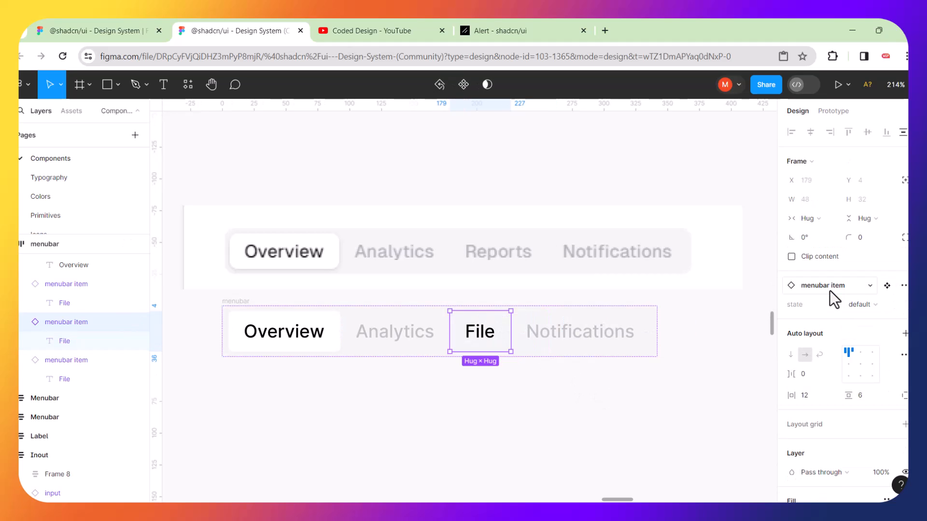
Paste 'Reports' back over the File label that the state change brought in.
{"action": "left_click", "coordinate": [494, 339]}
{"action": "double_click", "coordinate": [494, 339]}
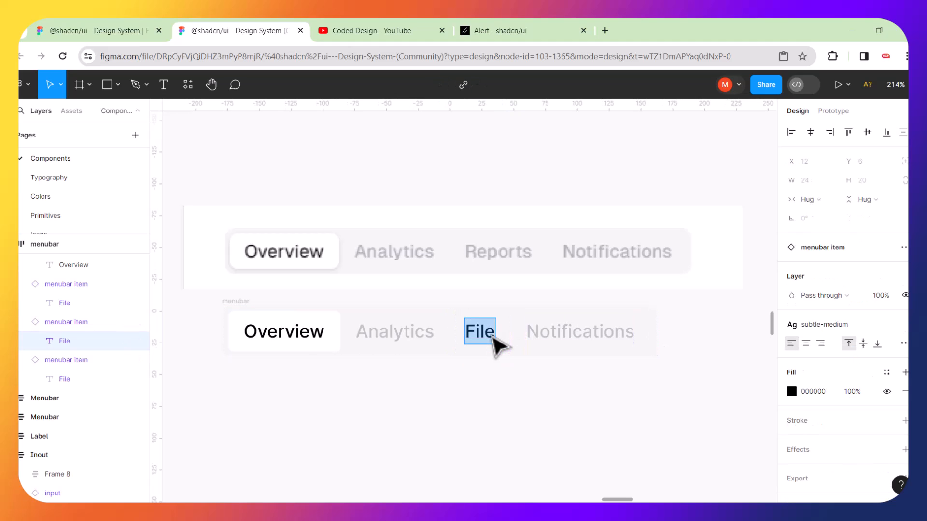
{"action": "key", "text": "ctrl+v"}
{"action": "key", "text": "Escape"}
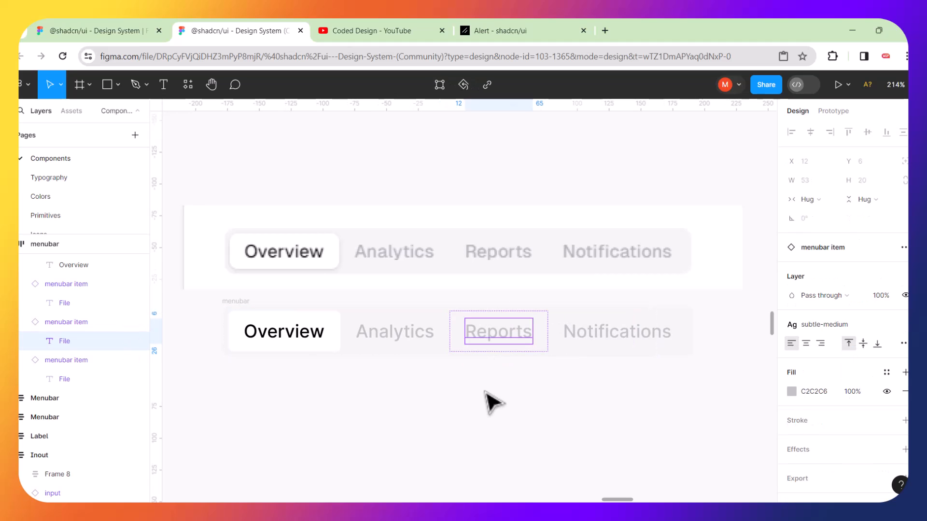
{"action": "left_click", "coordinate": [493, 403]}
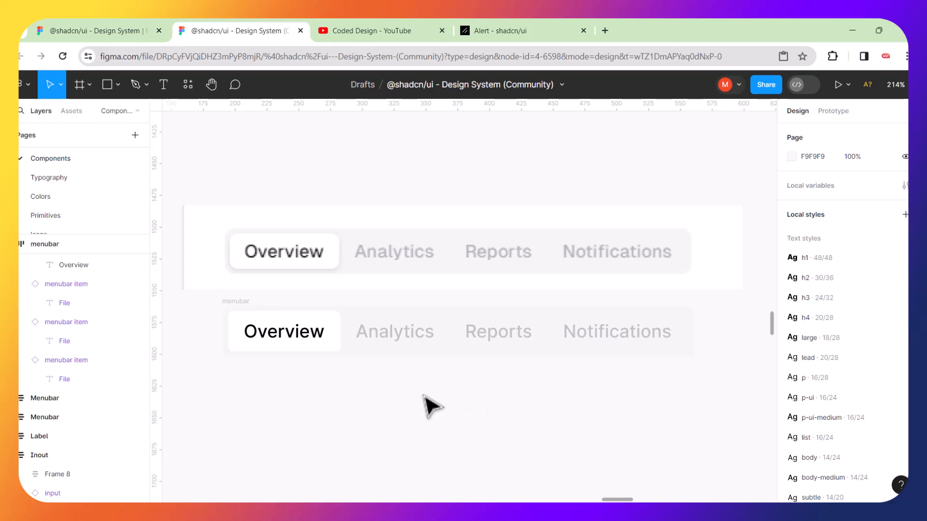
Nudge the new menubar down and draw a white FFFFFF rectangle over it.
{"action": "key", "text": "minus"}
{"action": "key", "text": "minus"}
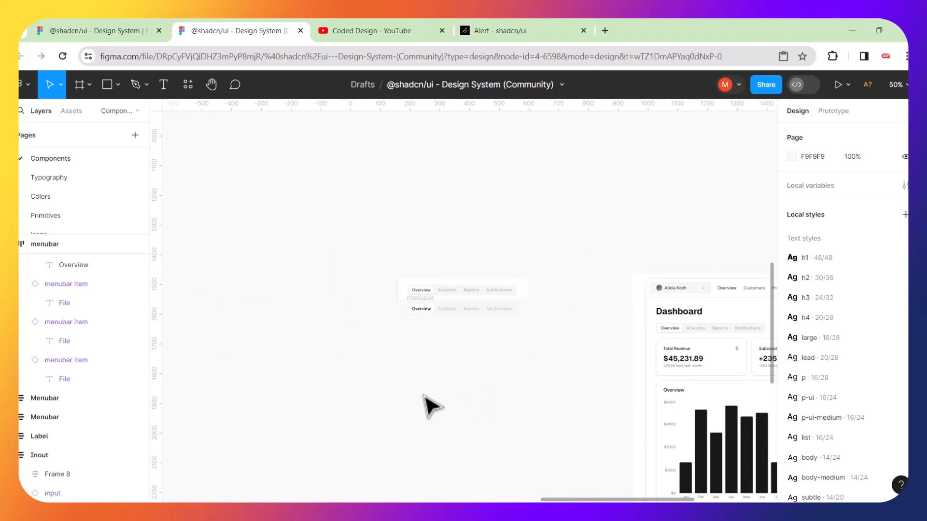
{"action": "key", "text": "plus"}
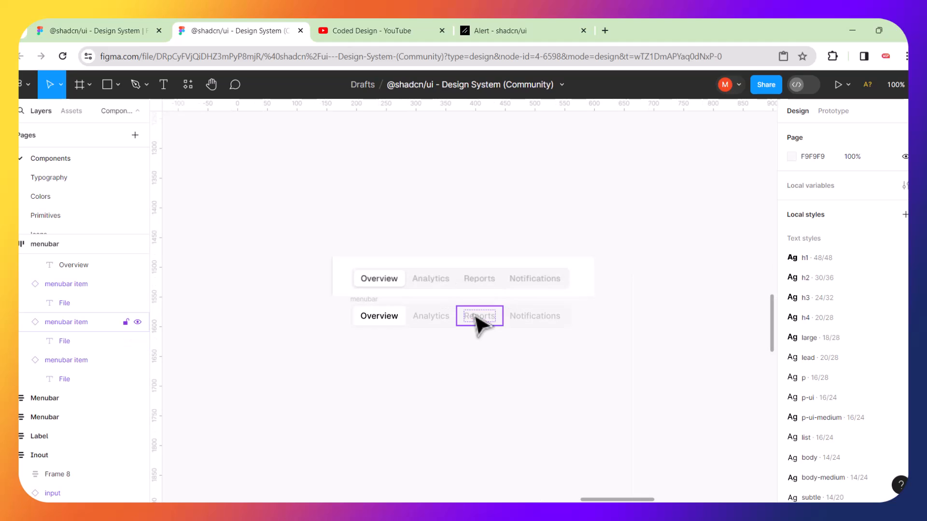
{"action": "left_click_drag", "start_coordinate": [378, 313], "coordinate": [369, 344]}
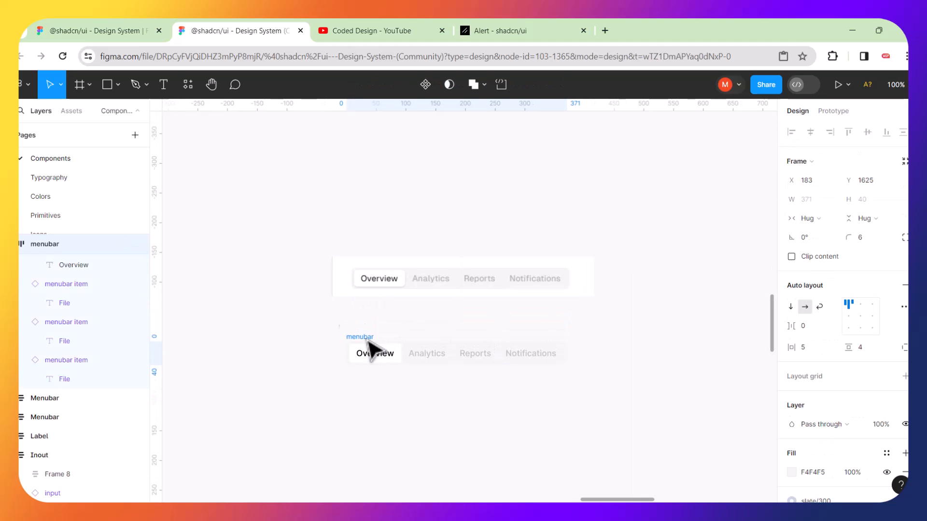
{"action": "left_click", "coordinate": [192, 124]}
{"action": "left_click", "coordinate": [105, 85]}
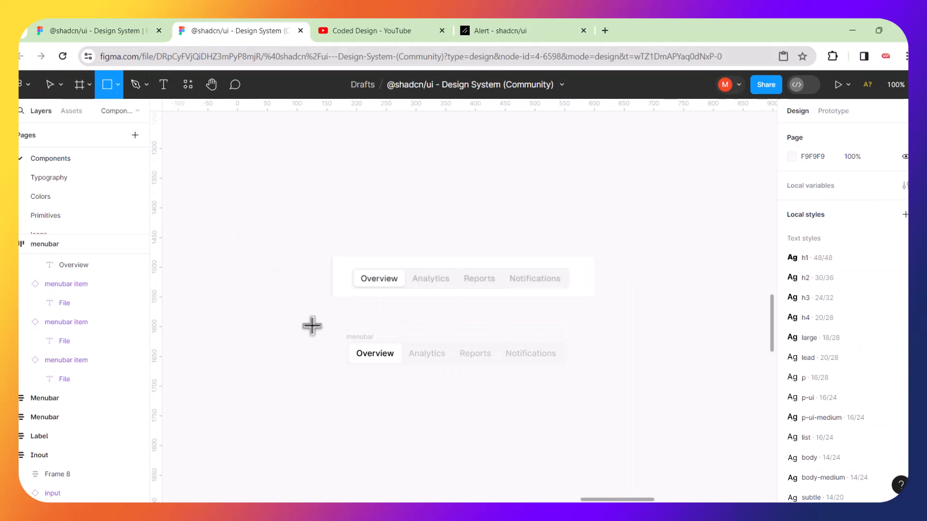
{"action": "mouse_move", "coordinate": [313, 333]}
{"action": "left_mouse_down"}
{"action": "mouse_move", "coordinate": [532, 379]}
{"action": "mouse_move", "coordinate": [547, 396]}
{"action": "left_mouse_up"}
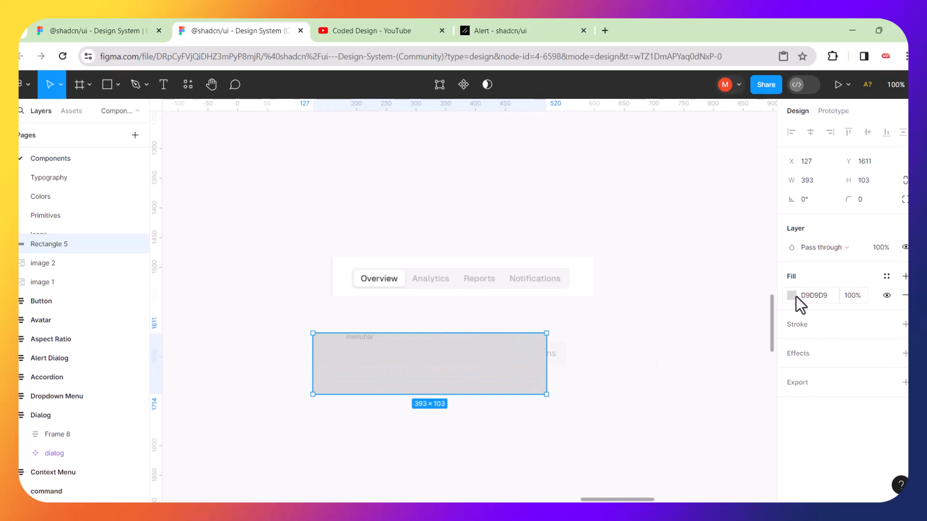
{"action": "left_click", "coordinate": [791, 295]}
{"action": "left_click_drag", "start_coordinate": [636, 218], "coordinate": [634, 192]}
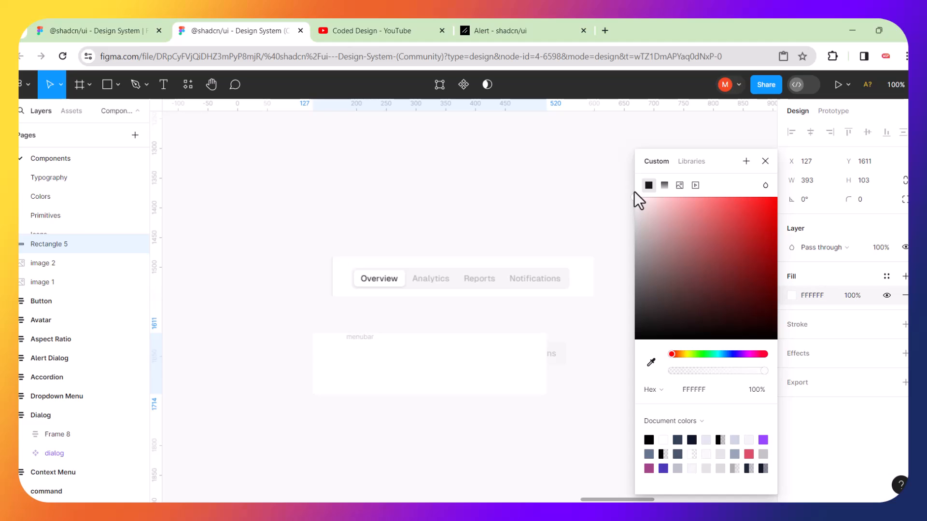
Send the white card behind the tabs and resize it to 425 wide.
{"action": "key", "text": "ctrl+shift+bracketleft"}
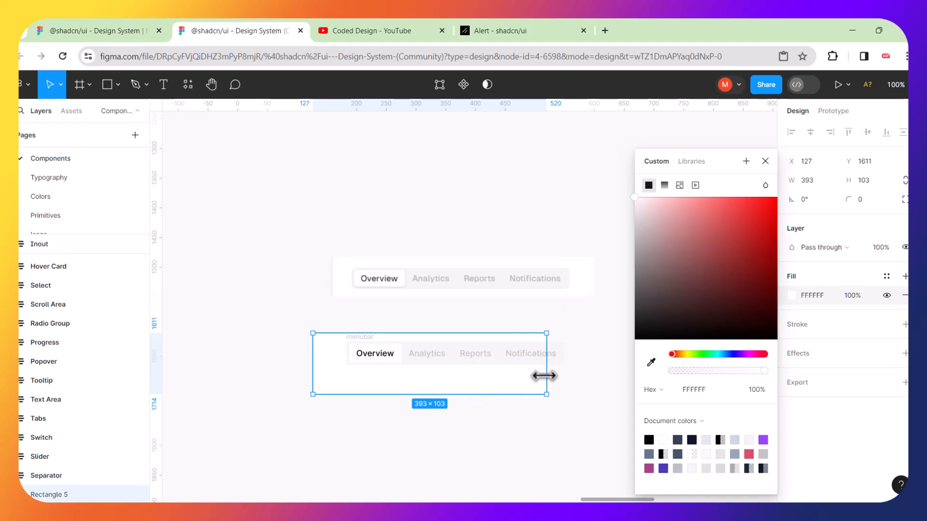
{"action": "left_click_drag", "start_coordinate": [544, 375], "coordinate": [586, 369]}
{"action": "left_click_drag", "start_coordinate": [518, 394], "coordinate": [536, 376]}
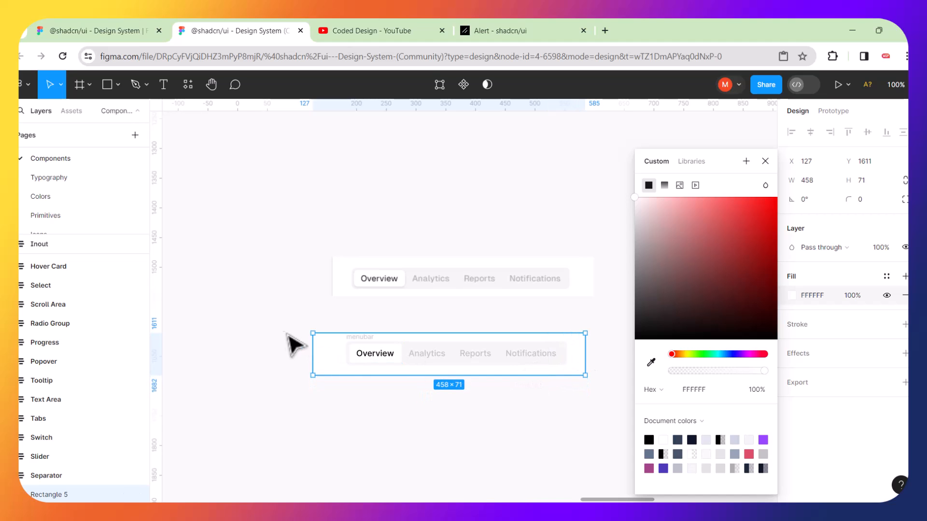
{"action": "left_click", "coordinate": [295, 348]}
{"action": "left_click", "coordinate": [320, 356]}
{"action": "left_click_drag", "start_coordinate": [314, 347], "coordinate": [332, 346]}
Align the four tabs' centres, group them with the card, and move the group under the original menubar.
{"action": "left_click_drag", "start_coordinate": [292, 324], "coordinate": [542, 374]}
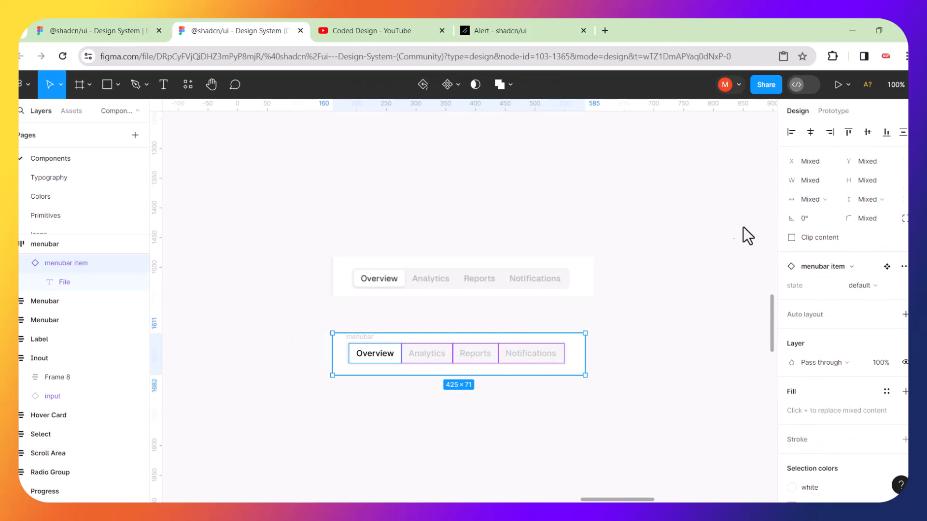
{"action": "left_click", "coordinate": [811, 133]}
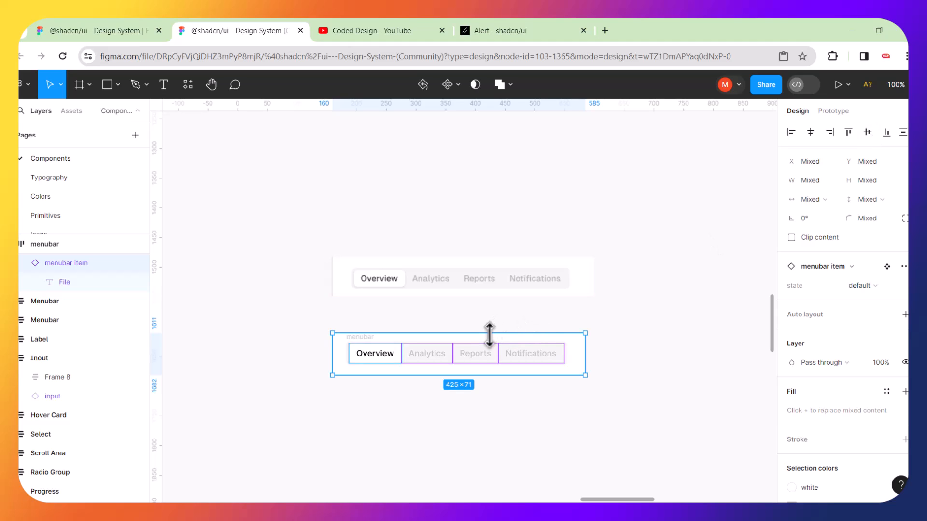
{"action": "left_click_drag", "start_coordinate": [488, 350], "coordinate": [488, 241]}
{"action": "key", "text": "ctrl+z"}
{"action": "left_click_drag", "start_coordinate": [282, 330], "coordinate": [567, 391]}
{"action": "key", "text": "ctrl+g"}
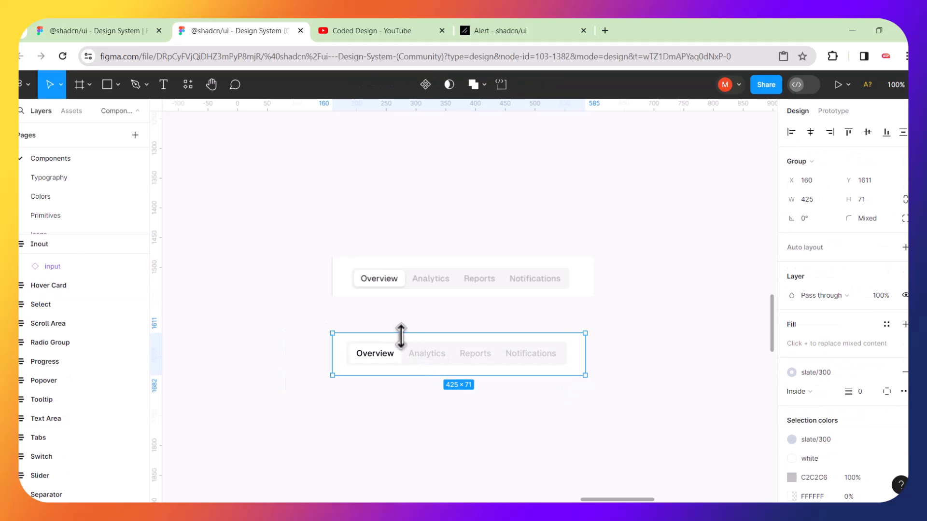
{"action": "left_click", "coordinate": [346, 321]}
{"action": "left_click_drag", "start_coordinate": [348, 352], "coordinate": [341, 217]}
{"action": "key", "text": "ctrl+equal"}
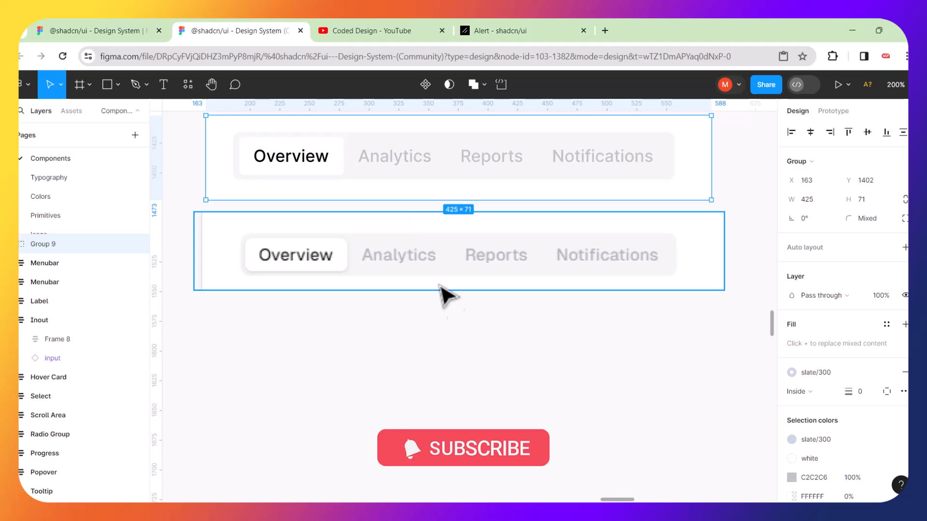
{"action": "scroll", "coordinate": [476, 354], "scroll_direction": "up", "scroll_amount": 3}
{"action": "left_click", "coordinate": [469, 406]}
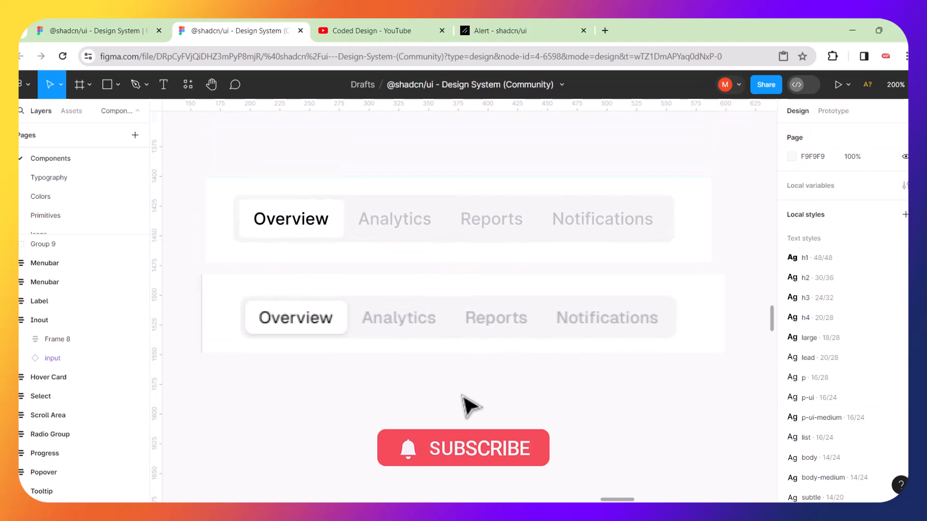
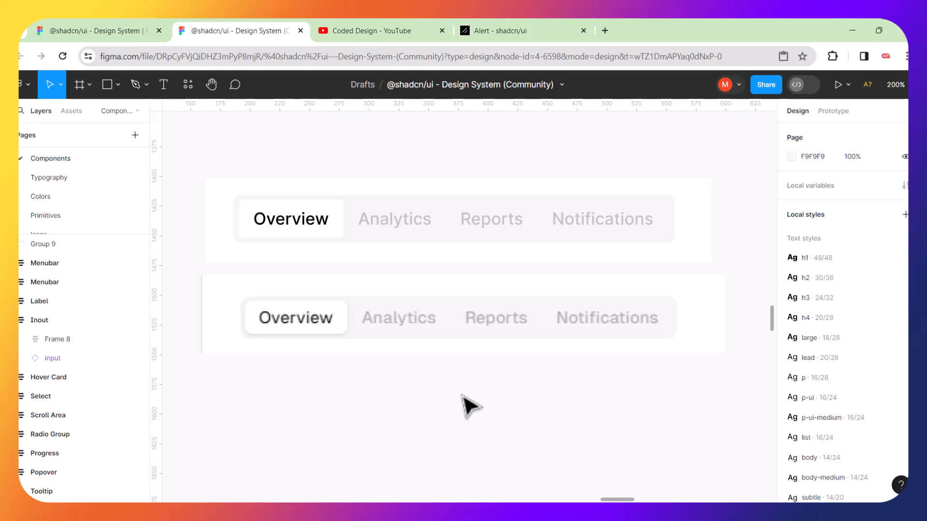
Select both tab-bar images and drag them up and to the left.
{"action": "scroll", "coordinate": [463, 397], "scroll_direction": "down", "scroll_amount": 3}
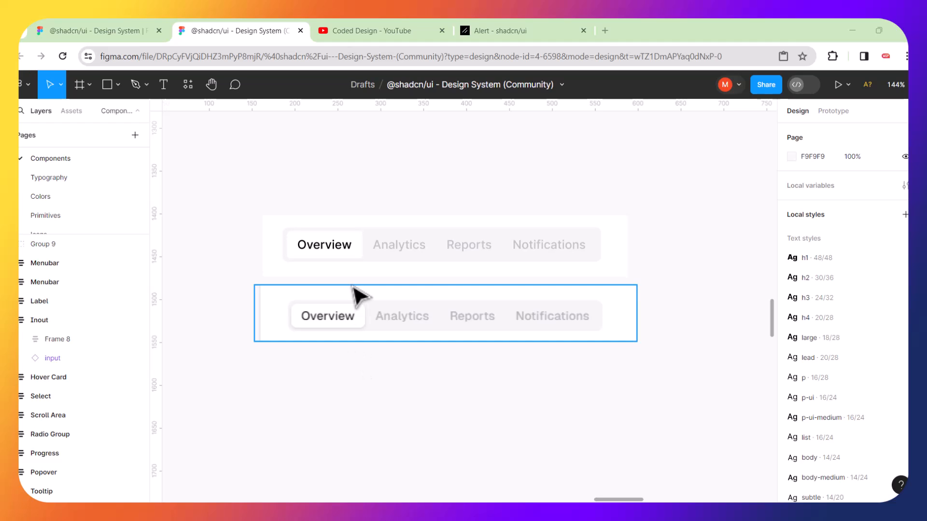
{"action": "left_click_drag", "start_coordinate": [296, 190], "coordinate": [503, 382]}
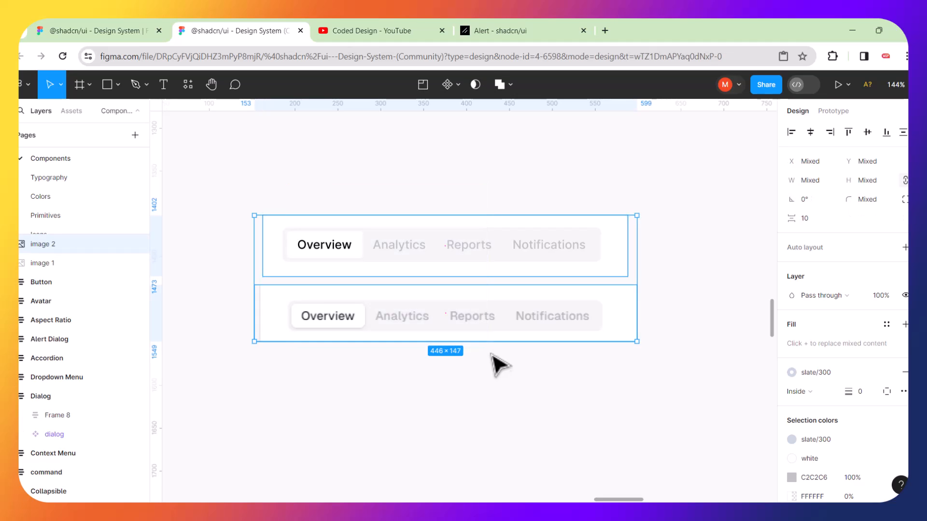
{"action": "scroll", "coordinate": [495, 367], "scroll_direction": "down", "scroll_amount": 5}
{"action": "scroll", "coordinate": [497, 364], "scroll_direction": "down", "scroll_amount": 5}
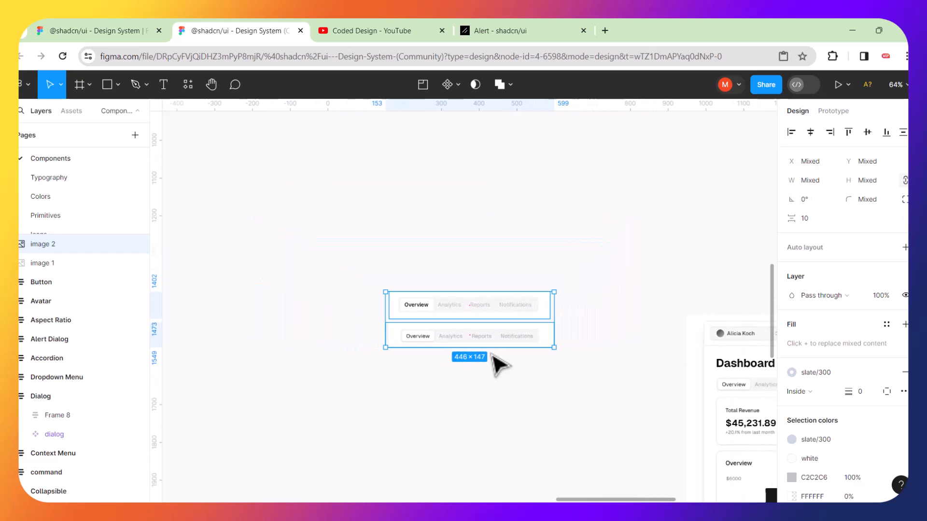
{"action": "left_click_drag", "start_coordinate": [490, 318], "coordinate": [471, 269]}
Zoom in on the dashboard header, then switch to the shadcn Alert docs page.
{"action": "scroll", "coordinate": [559, 381], "scroll_direction": "right", "scroll_amount": 5}
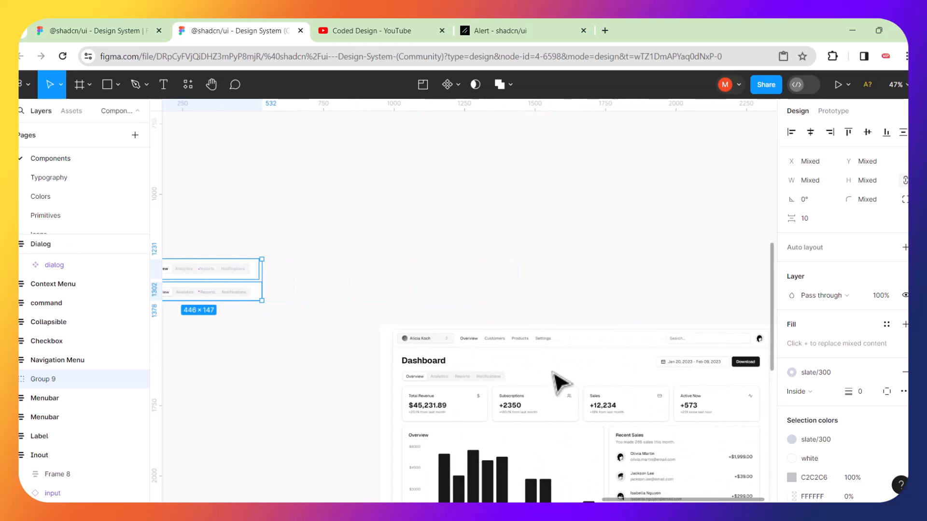
{"action": "scroll", "coordinate": [493, 381], "scroll_direction": "up", "scroll_amount": 5}
{"action": "scroll", "coordinate": [391, 356], "scroll_direction": "up", "scroll_amount": 5}
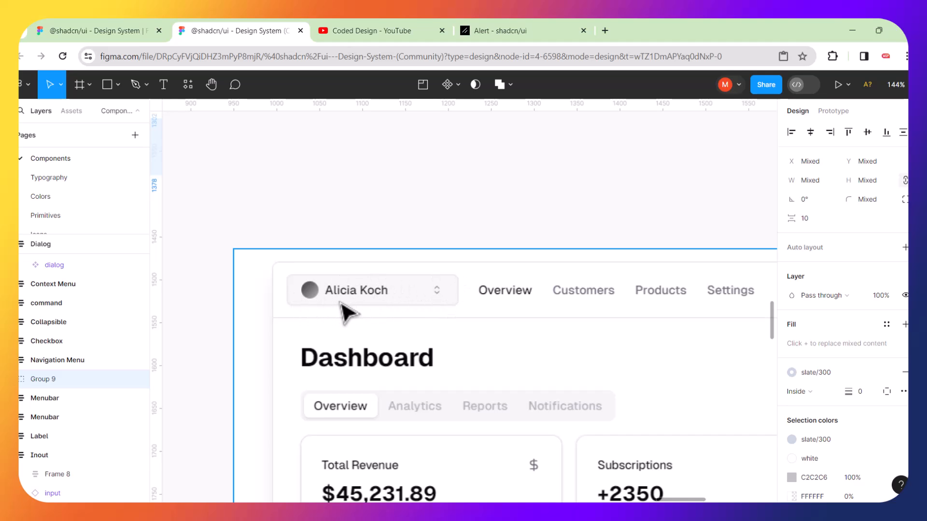
{"action": "scroll", "coordinate": [347, 314], "scroll_direction": "down", "scroll_amount": 5}
{"action": "scroll", "coordinate": [347, 314], "scroll_direction": "down", "scroll_amount": 2}
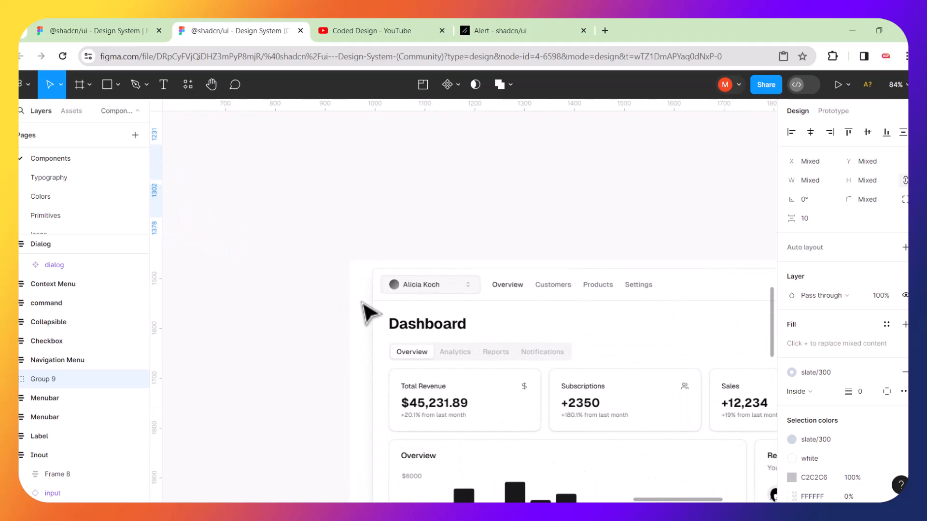
{"action": "scroll", "coordinate": [418, 306], "scroll_direction": "up", "scroll_amount": 5}
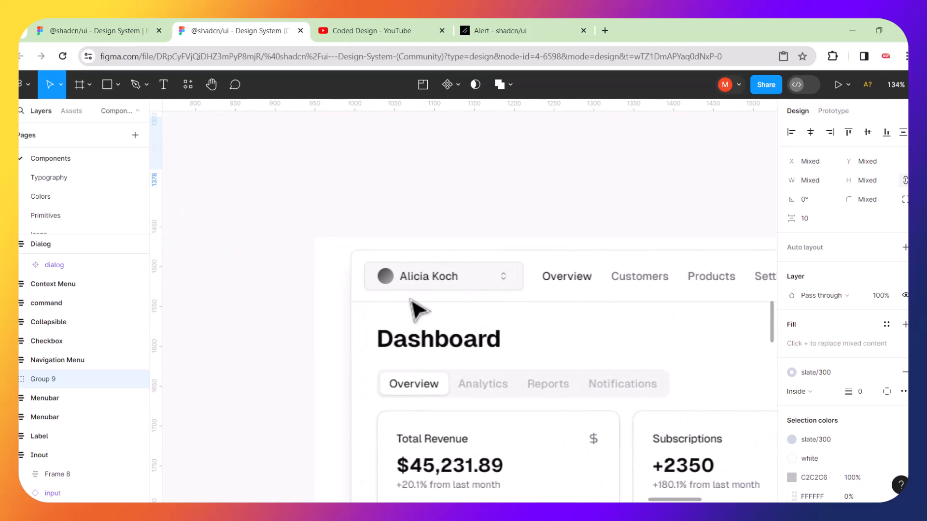
{"action": "scroll", "coordinate": [411, 301], "scroll_direction": "up", "scroll_amount": 2}
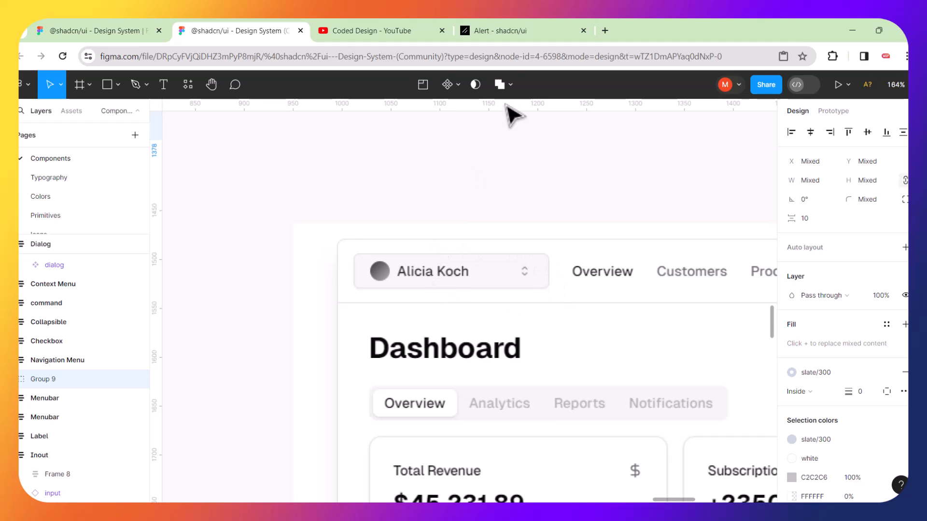
{"action": "left_click", "coordinate": [524, 21]}
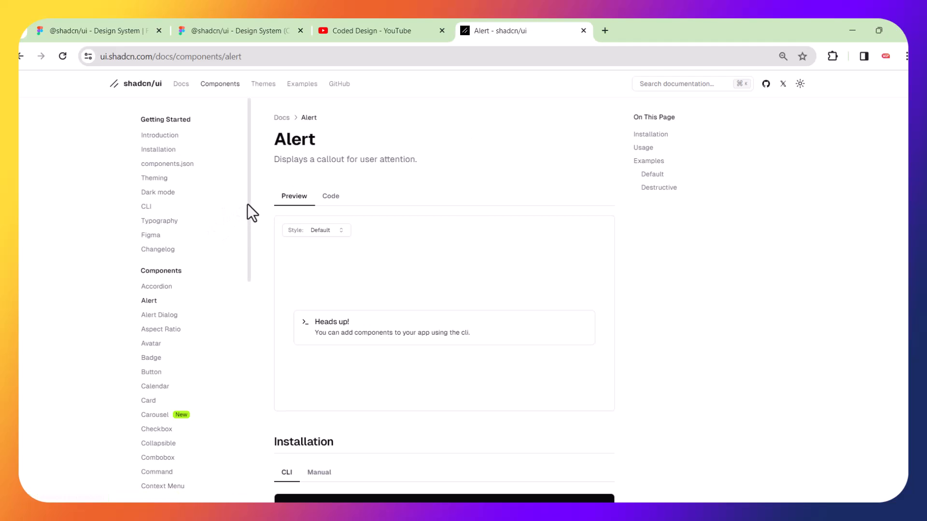
Open the Select component page from the shadcn docs sidebar.
{"action": "left_click_drag", "start_coordinate": [249, 204], "coordinate": [250, 315]}
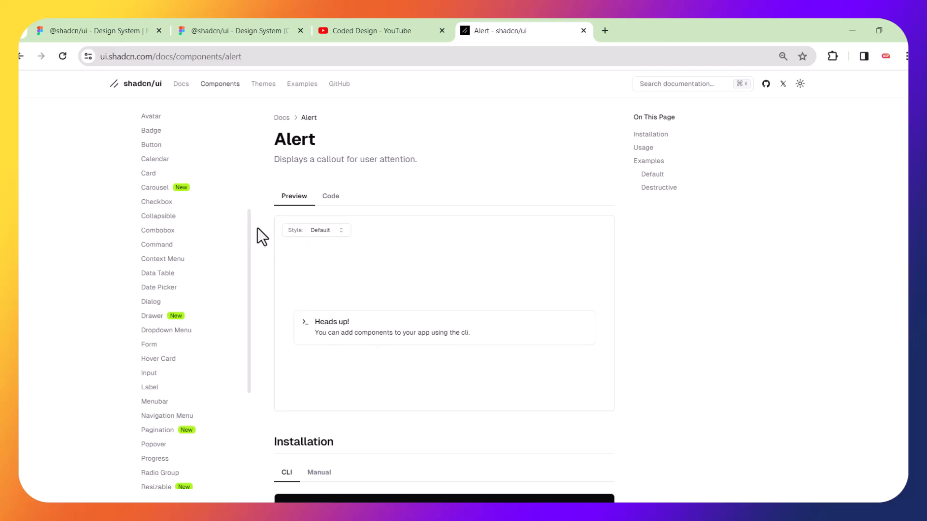
{"action": "left_click_drag", "start_coordinate": [248, 235], "coordinate": [247, 376]}
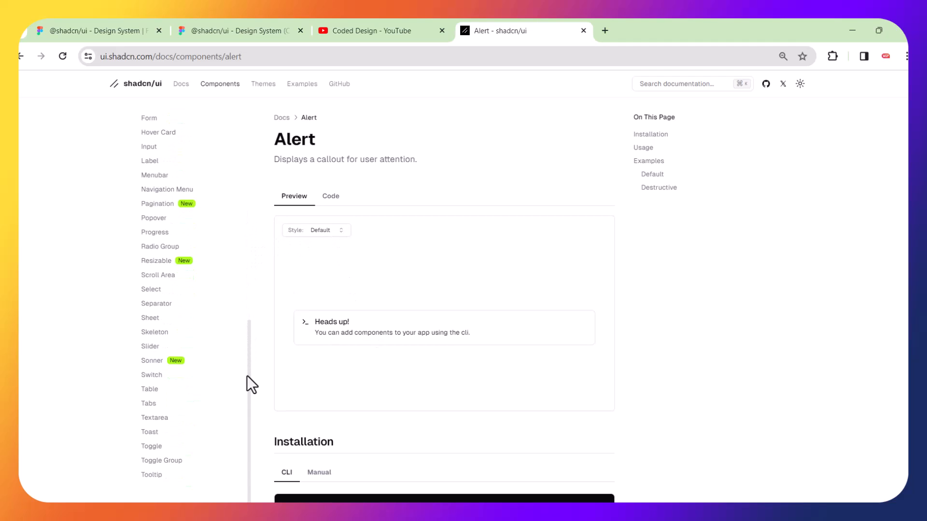
{"action": "left_click", "coordinate": [152, 291]}
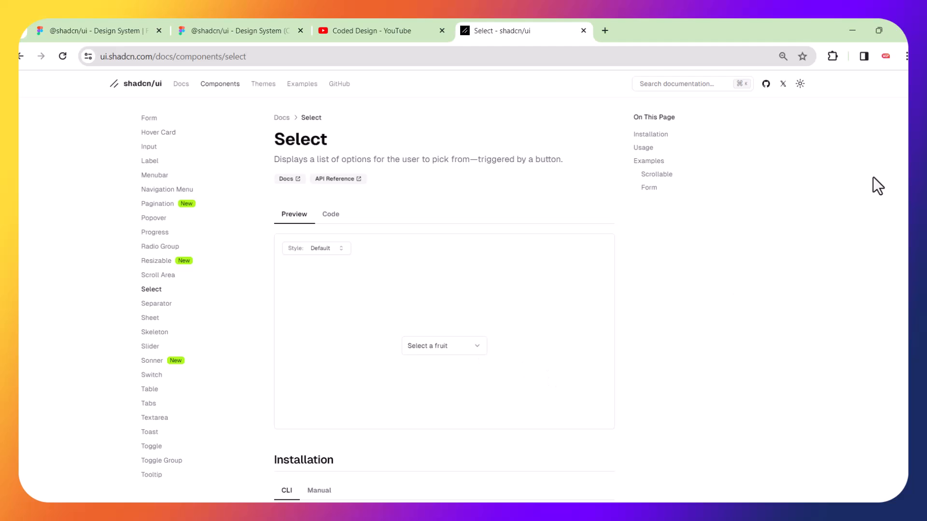
Scroll to the Form example and try the Email and Style dropdowns without changing them.
{"action": "scroll", "coordinate": [908, 175], "scroll_direction": "down", "scroll_amount": 3}
{"action": "scroll", "coordinate": [445, 301], "scroll_direction": "down", "scroll_amount": 8}
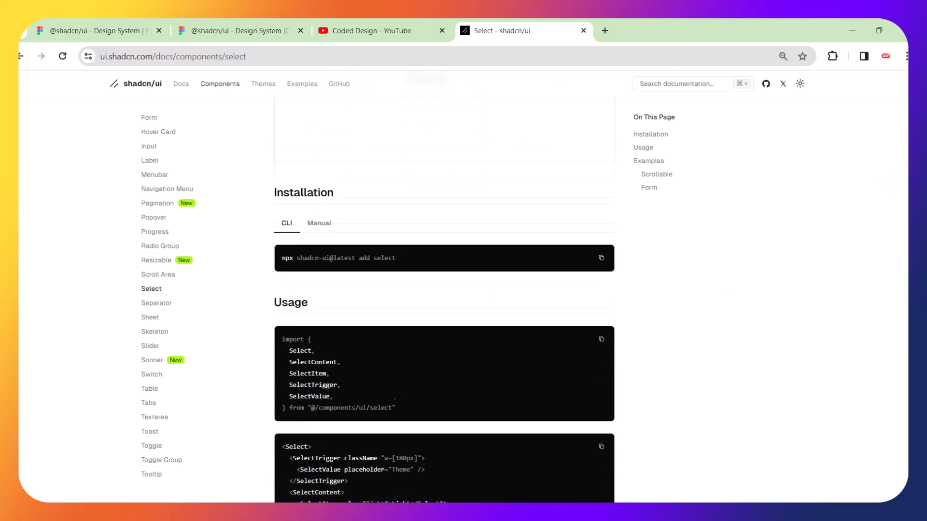
{"action": "scroll", "coordinate": [445, 285], "scroll_direction": "down", "scroll_amount": 8}
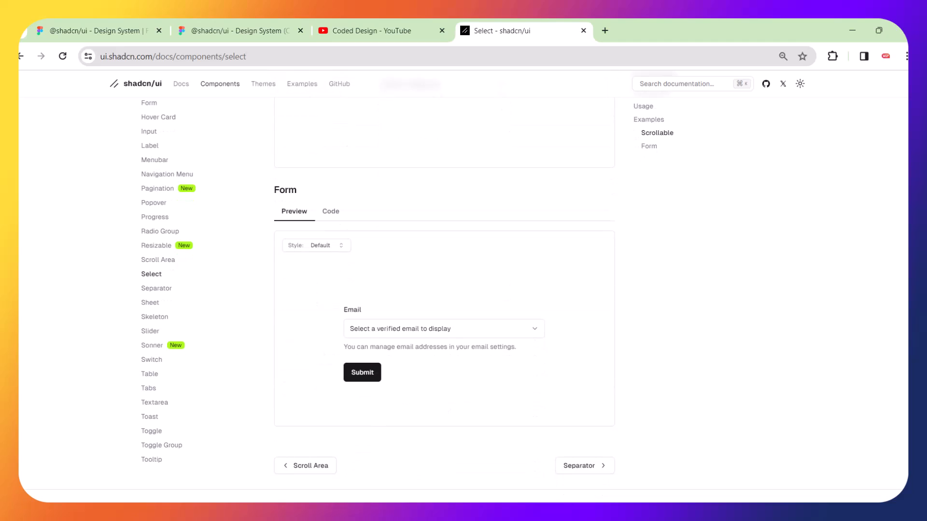
{"action": "scroll", "coordinate": [444, 289], "scroll_direction": "down", "scroll_amount": 1}
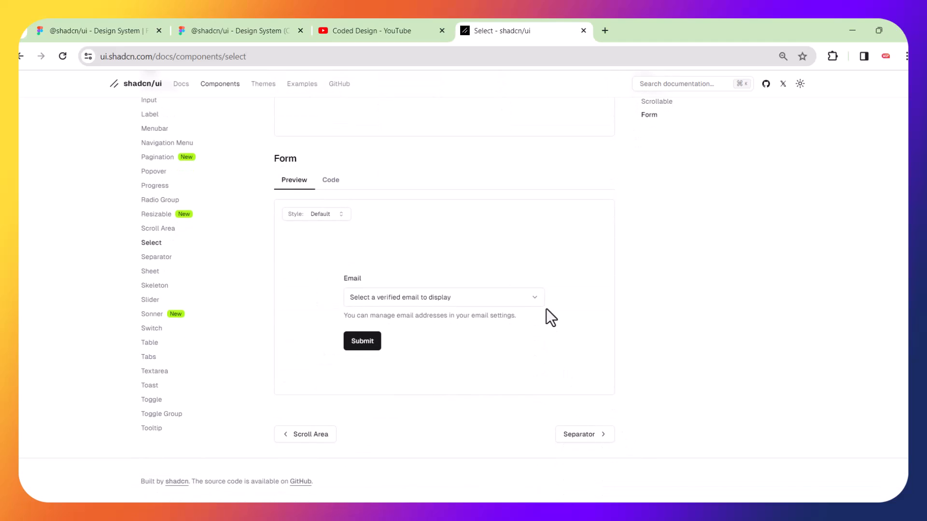
{"action": "left_click", "coordinate": [534, 298]}
{"action": "left_click", "coordinate": [534, 298]}
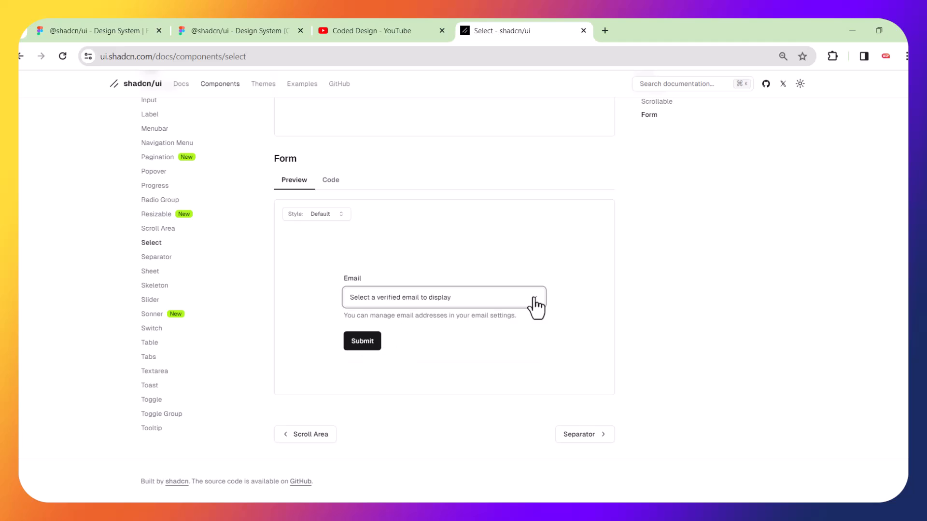
{"action": "left_click", "coordinate": [341, 214]}
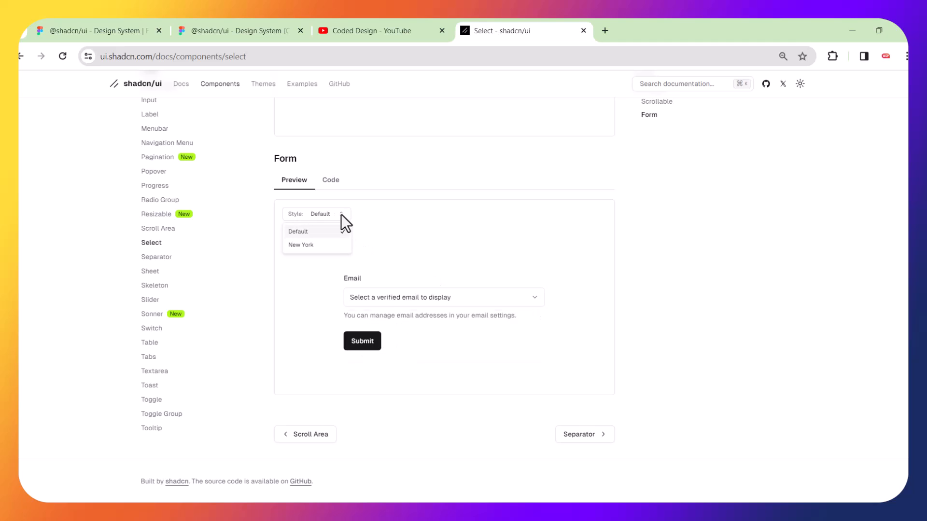
{"action": "left_click", "coordinate": [342, 216]}
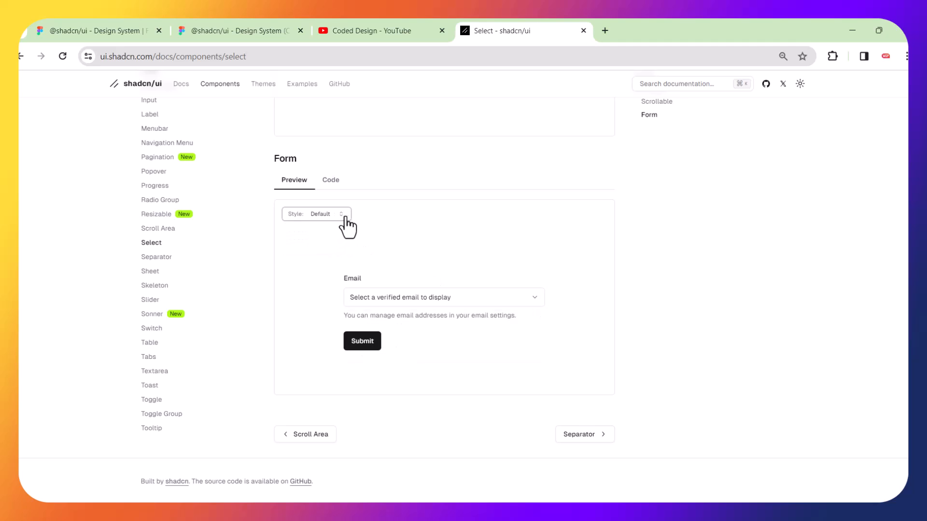
{"action": "scroll", "coordinate": [221, 279], "scroll_direction": "up", "scroll_amount": 3}
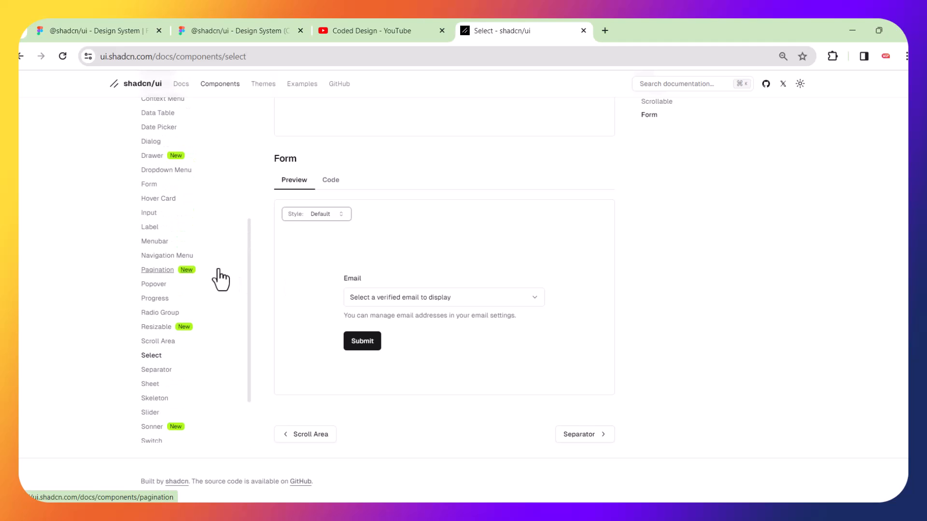
Back in Figma, zoom to fit every component frame with Shift+1.
{"action": "left_click", "coordinate": [255, 32]}
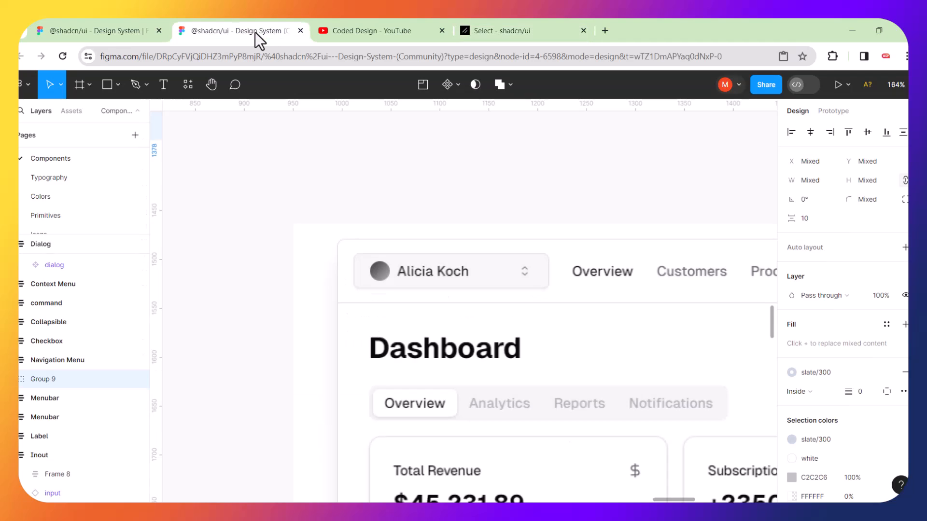
{"action": "scroll", "coordinate": [296, 170], "scroll_direction": "down", "scroll_amount": 4}
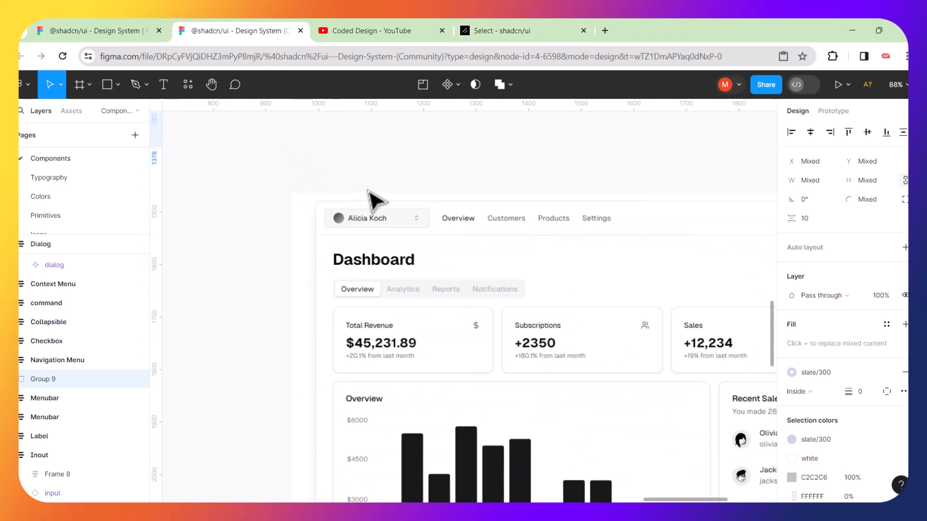
{"action": "scroll", "coordinate": [374, 200], "scroll_direction": "down", "scroll_amount": 4}
{"action": "scroll", "coordinate": [375, 198], "scroll_direction": "left", "scroll_amount": 5}
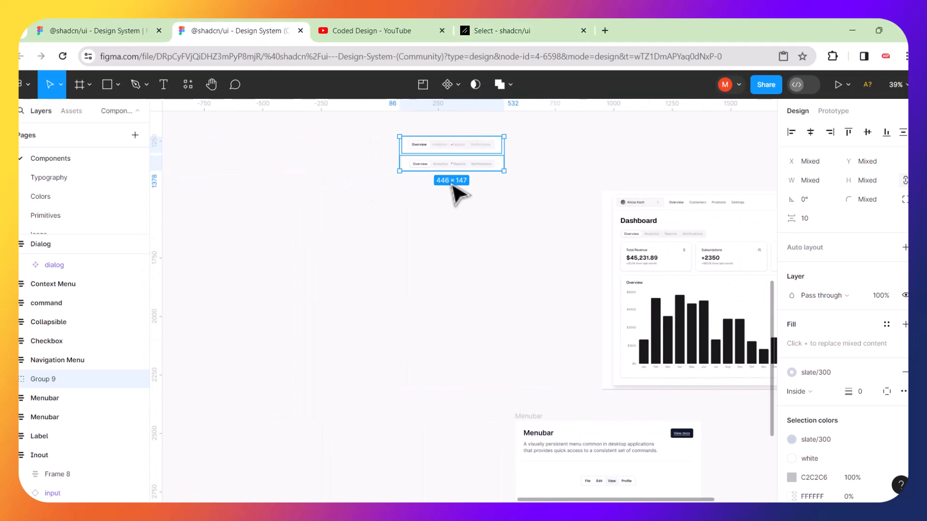
{"action": "key", "text": "shift+1"}
{"action": "key", "text": "shift+1"}
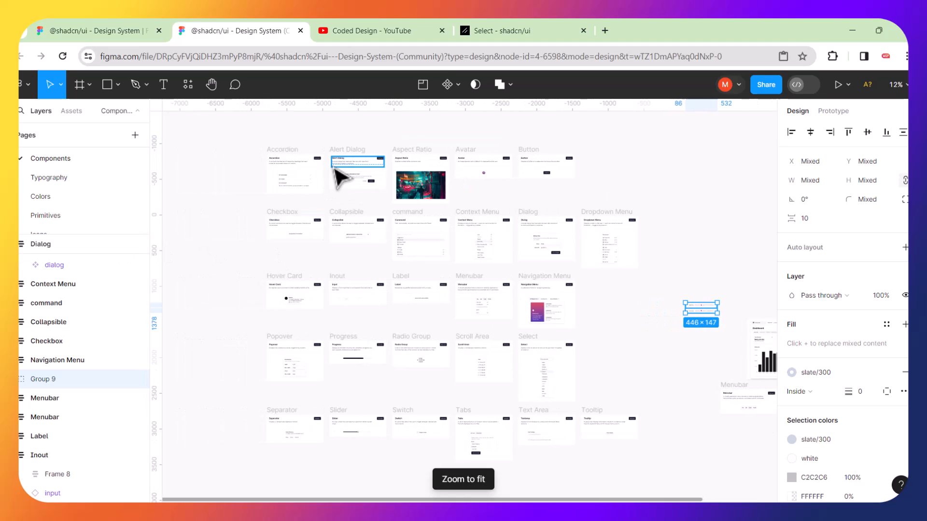
{"action": "scroll", "coordinate": [334, 169], "scroll_direction": "up", "scroll_amount": 2}
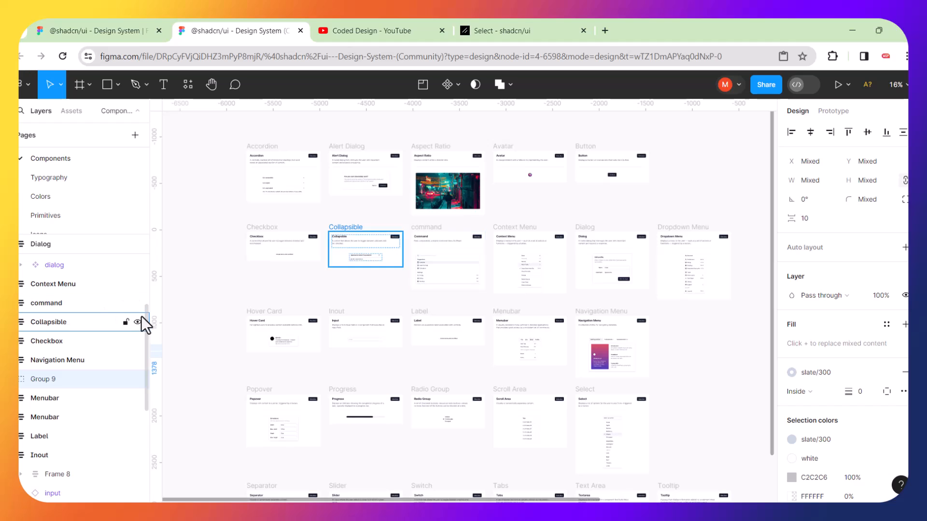
Collapse the Inout group in the Layers panel.
{"action": "left_click_drag", "start_coordinate": [145, 320], "coordinate": [151, 355]}
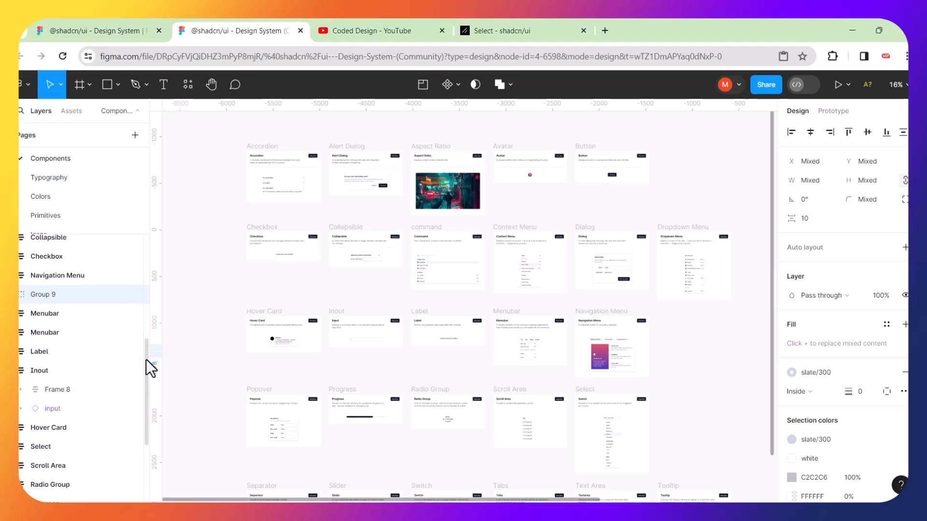
{"action": "left_click_drag", "start_coordinate": [145, 357], "coordinate": [146, 382]}
{"action": "left_click", "coordinate": [20, 319]}
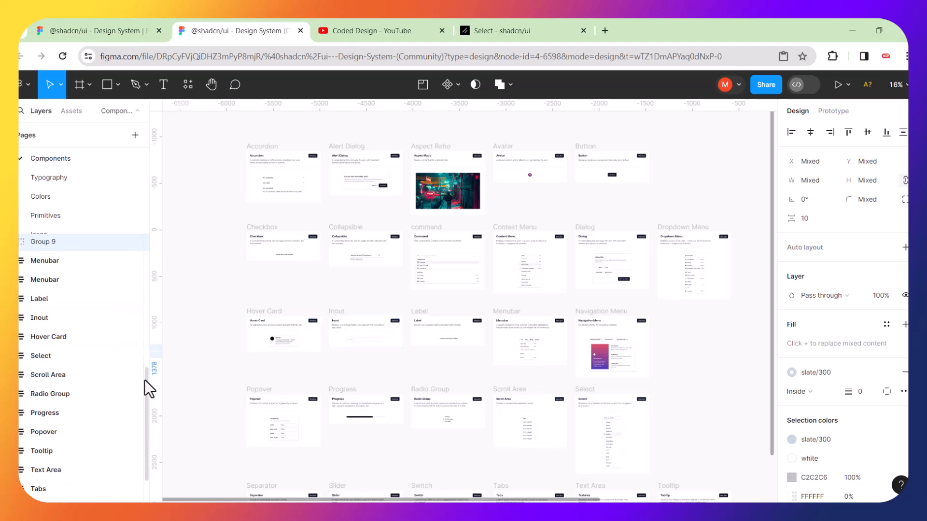
{"action": "left_click_drag", "start_coordinate": [146, 383], "coordinate": [146, 417]}
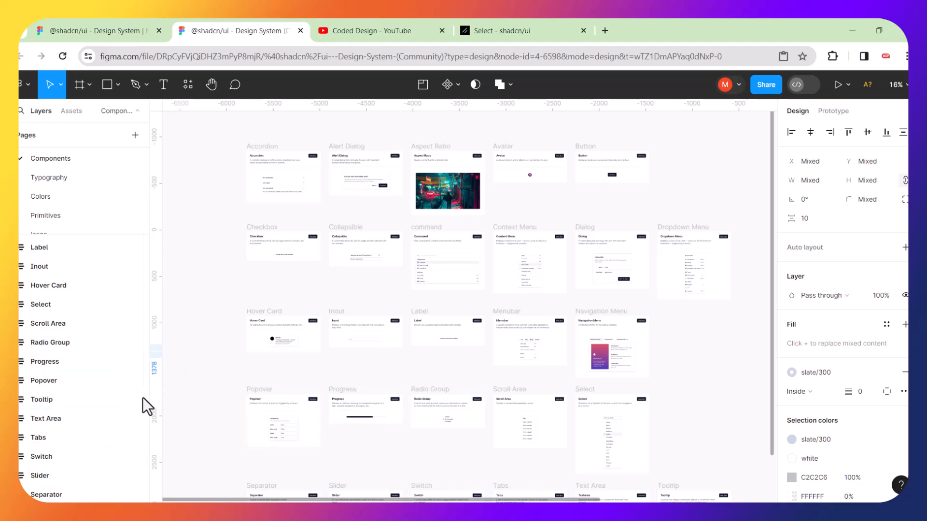
{"action": "left_click_drag", "start_coordinate": [143, 407], "coordinate": [164, 363]}
Zoom to the Select component frame and compare it with the shadcn Select docs.
{"action": "left_click", "coordinate": [58, 414]}
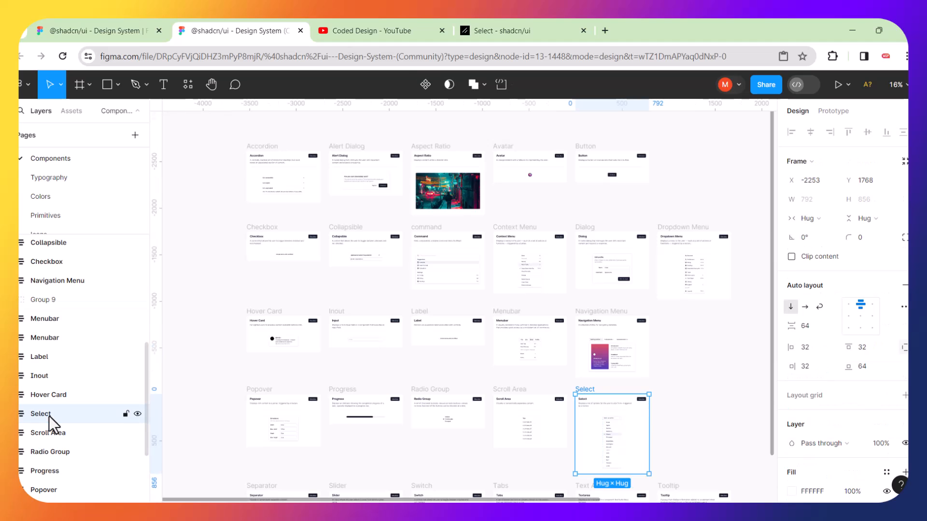
{"action": "key", "text": "shift+2"}
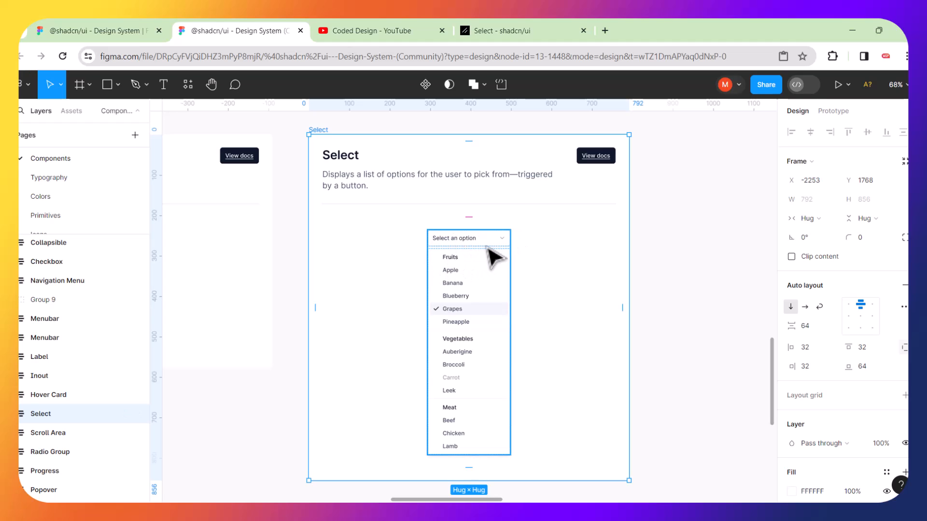
{"action": "left_click", "coordinate": [502, 26]}
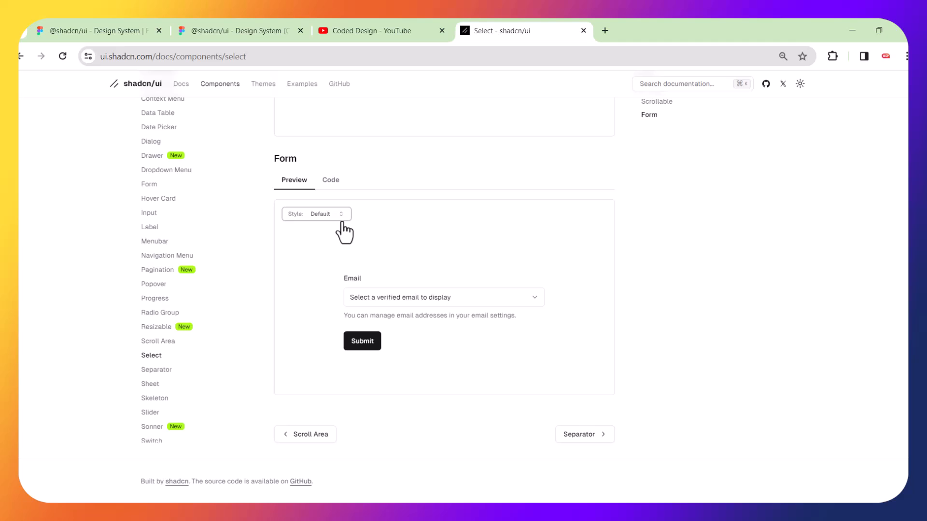
{"action": "left_click", "coordinate": [249, 25]}
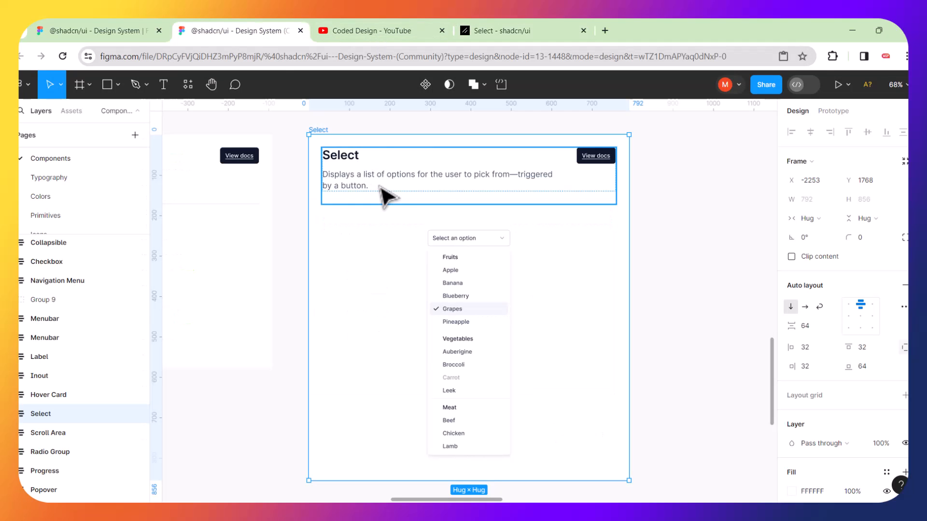
Select the dropdown list Frame 7 and duplicate it as Frame 9.
{"action": "scroll", "coordinate": [507, 248], "scroll_direction": "right", "scroll_amount": 5}
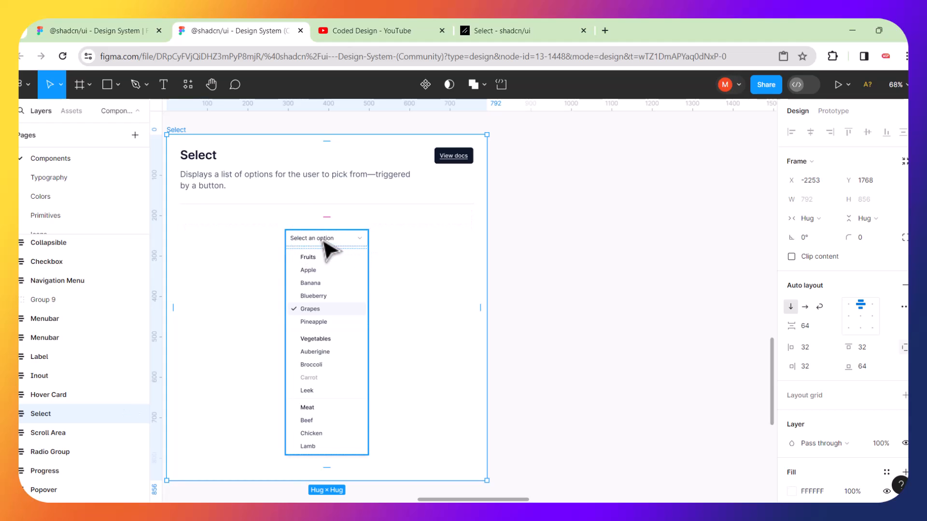
{"action": "left_click", "coordinate": [316, 235]}
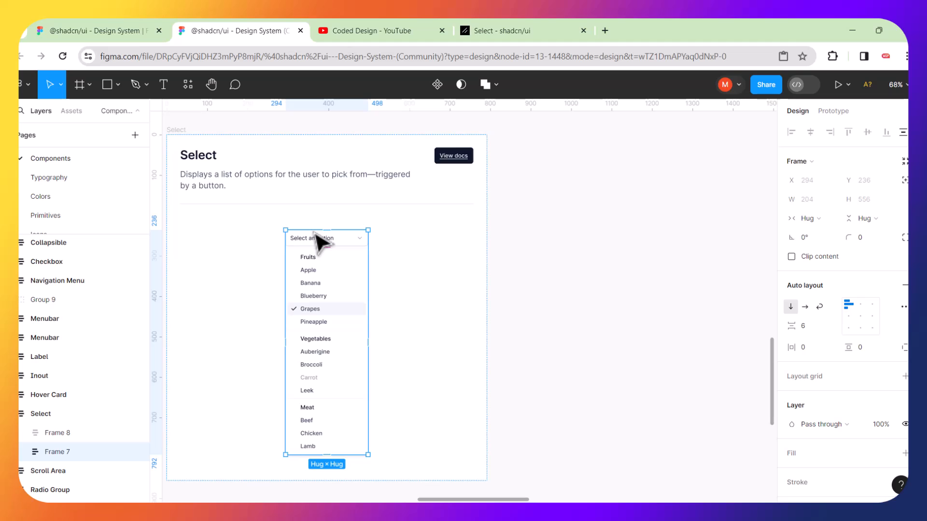
{"action": "left_click", "coordinate": [559, 283]}
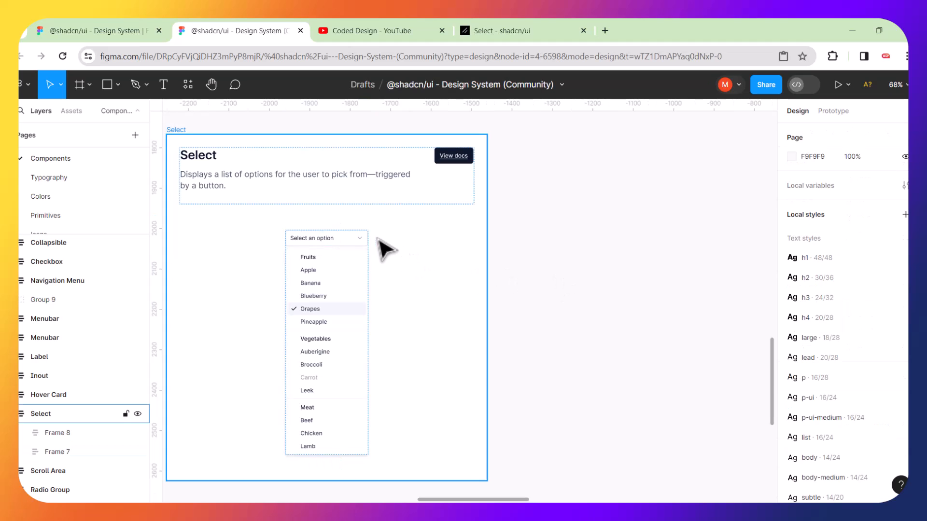
{"action": "left_click", "coordinate": [330, 234]}
{"action": "key", "text": "ctrl+d"}
{"action": "scroll", "coordinate": [389, 241], "scroll_direction": "down", "scroll_amount": 5}
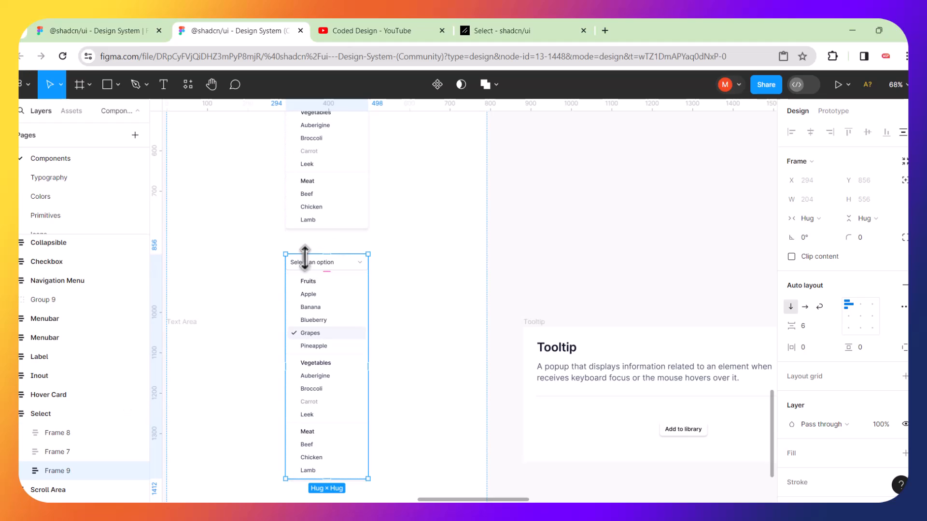
Move Frame 9 out of the Select frame to beside the Dashboard screenshot.
{"action": "left_click_drag", "start_coordinate": [356, 275], "coordinate": [621, 143]}
{"action": "scroll", "coordinate": [621, 144], "scroll_direction": "down", "scroll_amount": 5}
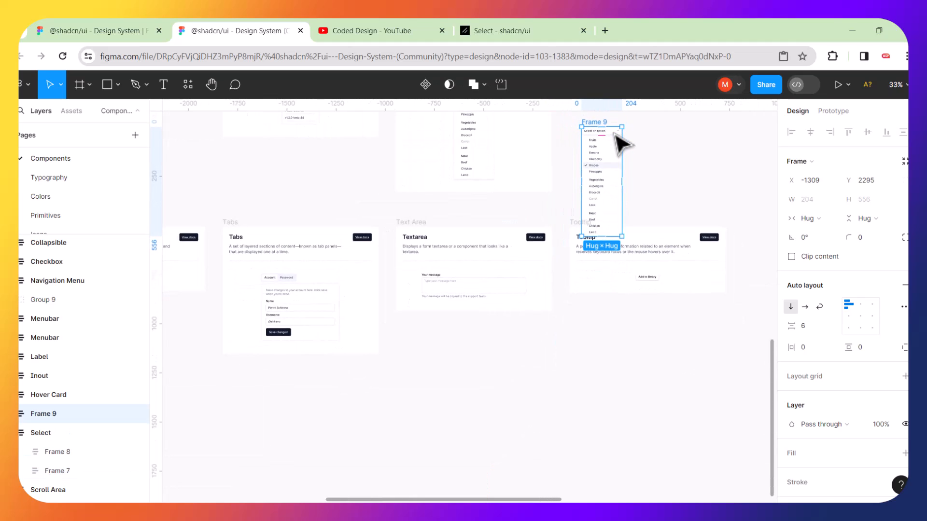
{"action": "scroll", "coordinate": [621, 145], "scroll_direction": "right", "scroll_amount": 5}
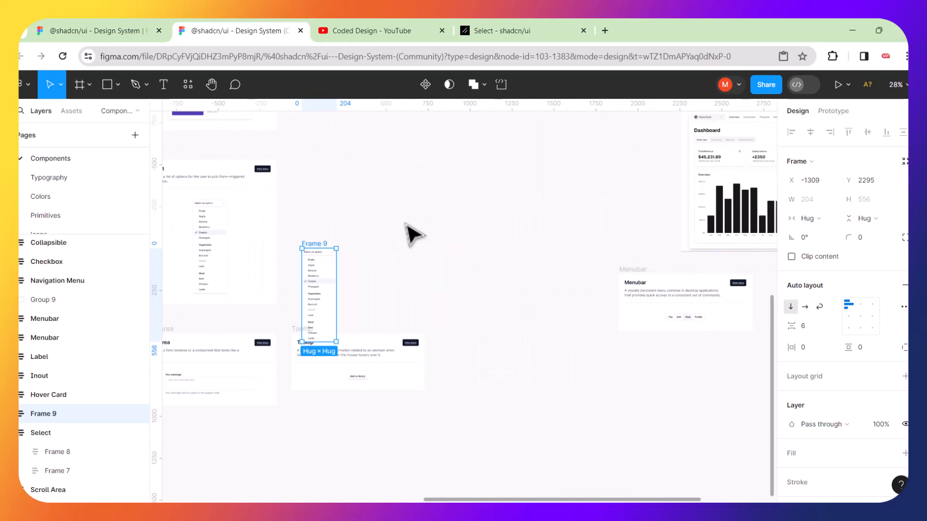
{"action": "left_click_drag", "start_coordinate": [323, 247], "coordinate": [567, 180]}
{"action": "scroll", "coordinate": [564, 177], "scroll_direction": "up", "scroll_amount": 3}
{"action": "scroll", "coordinate": [564, 177], "scroll_direction": "right", "scroll_amount": 2}
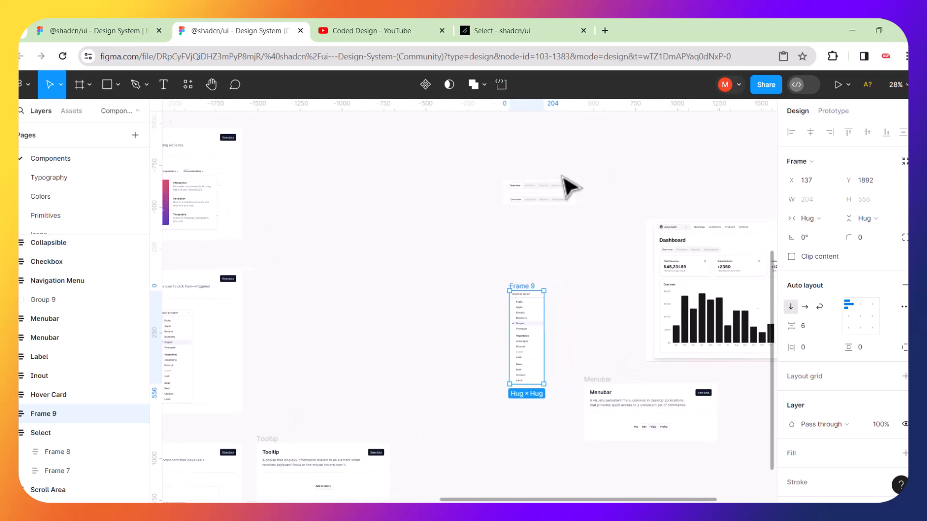
{"action": "left_click_drag", "start_coordinate": [451, 178], "coordinate": [534, 166]}
Alt-drag a copy of the Dashboard screenshot, image 3, to X -794, Y 1280.
{"action": "left_click", "coordinate": [707, 267]}
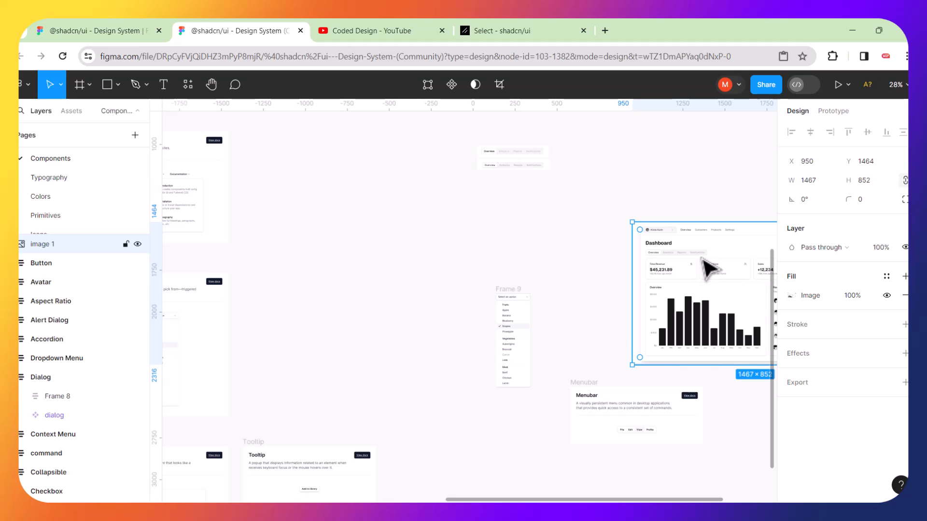
{"action": "left_click_drag", "start_coordinate": [707, 267], "coordinate": [415, 237], "text": "alt"}
{"action": "scroll", "coordinate": [414, 237], "scroll_direction": "up", "scroll_amount": 5}
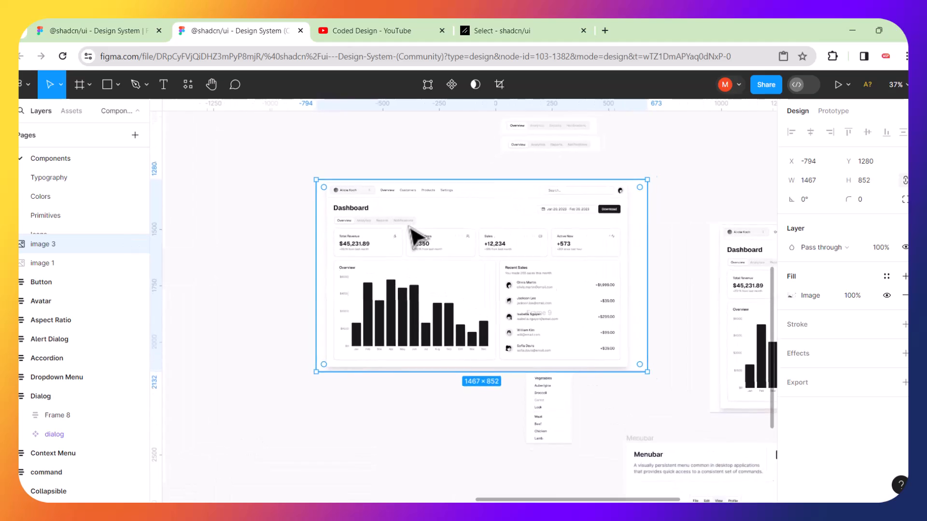
{"action": "scroll", "coordinate": [347, 190], "scroll_direction": "down", "scroll_amount": 2}
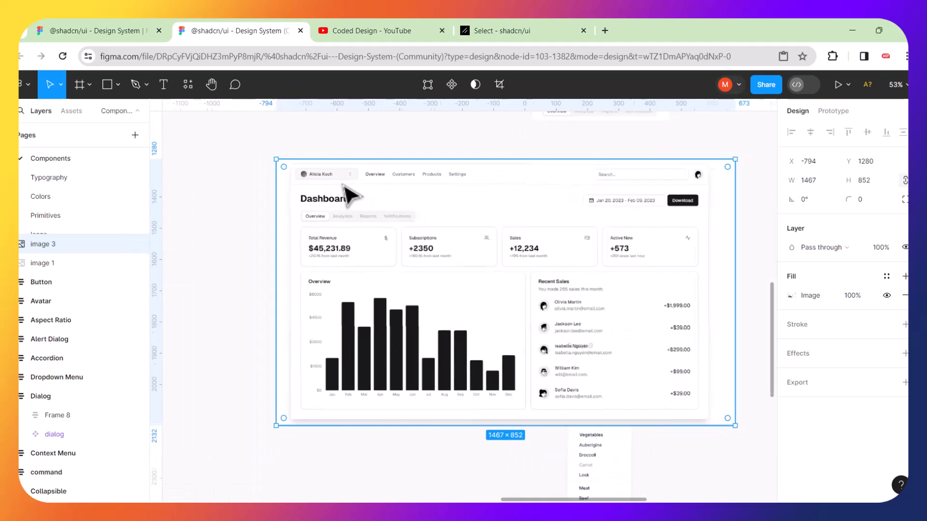
Crop image 3 to the 250×59 account switcher with avatar and name.
{"action": "left_click", "coordinate": [500, 85]}
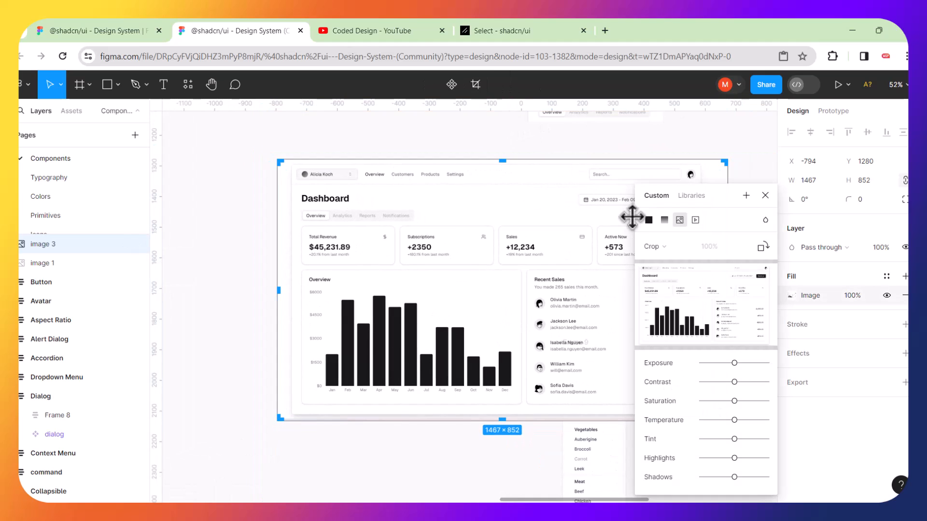
{"action": "left_click_drag", "start_coordinate": [583, 167], "coordinate": [362, 168]}
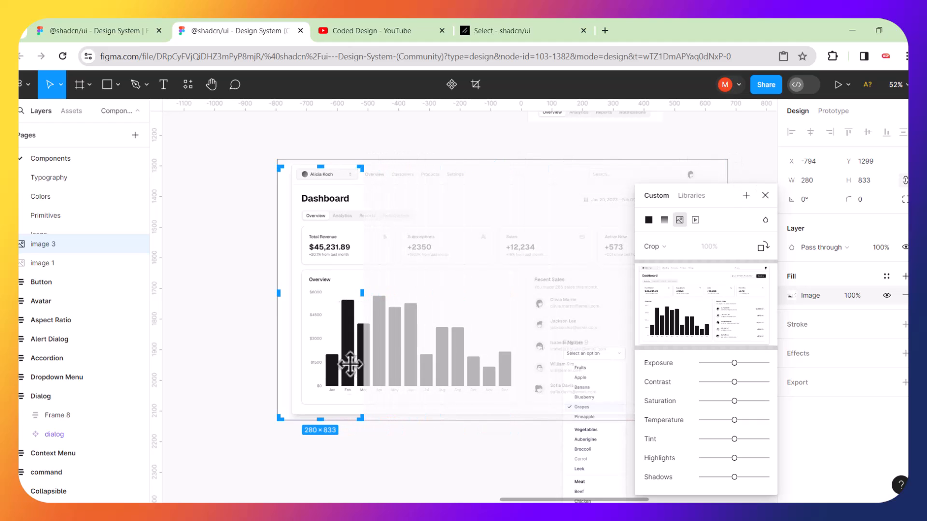
{"action": "left_click_drag", "start_coordinate": [320, 420], "coordinate": [350, 182]}
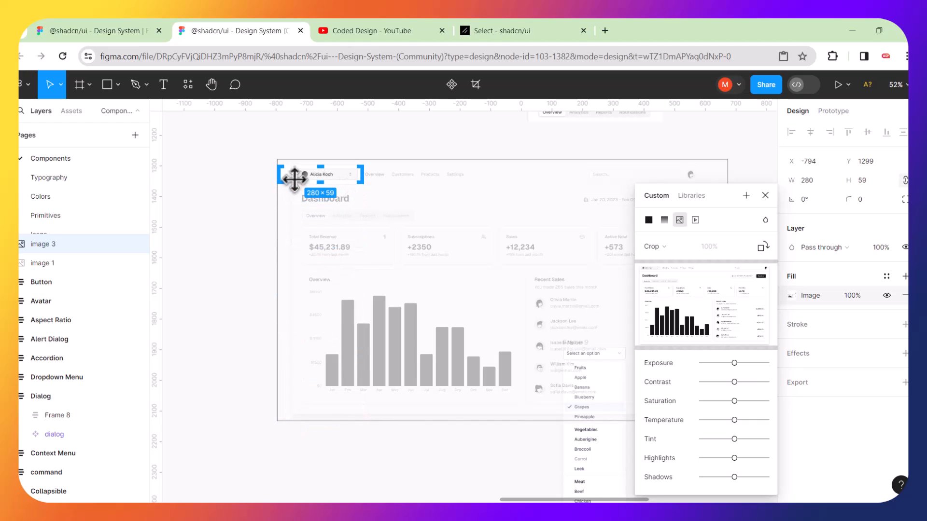
{"action": "left_click_drag", "start_coordinate": [276, 172], "coordinate": [286, 172]}
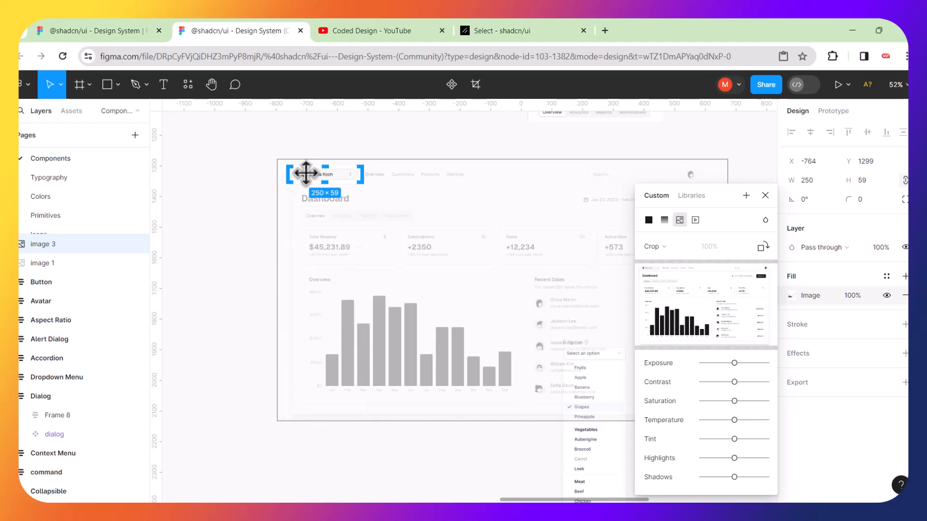
{"action": "key", "text": "Return"}
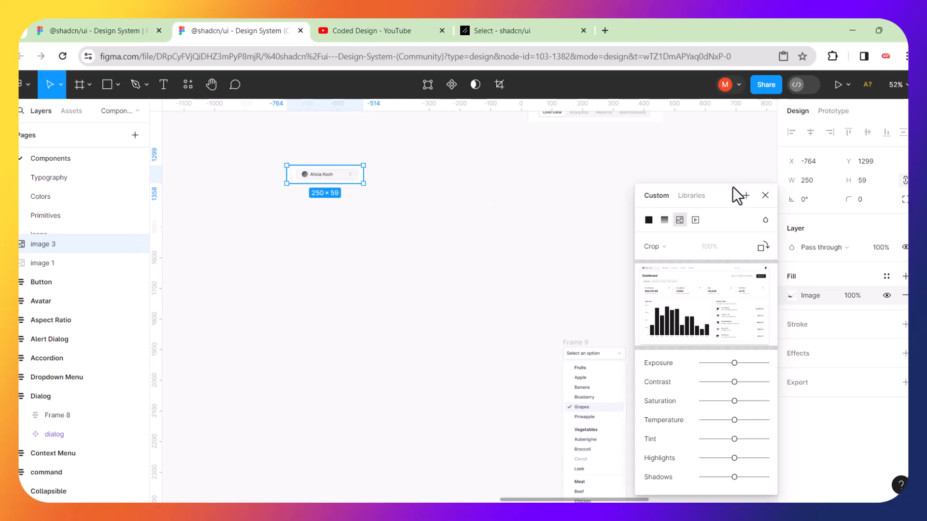
Place the cropped strip and the Frame 9 dropdown side by side.
{"action": "left_click_drag", "start_coordinate": [739, 193], "coordinate": [850, 151]}
{"action": "left_click_drag", "start_coordinate": [348, 180], "coordinate": [470, 289]}
{"action": "left_click_drag", "start_coordinate": [578, 353], "coordinate": [543, 273]}
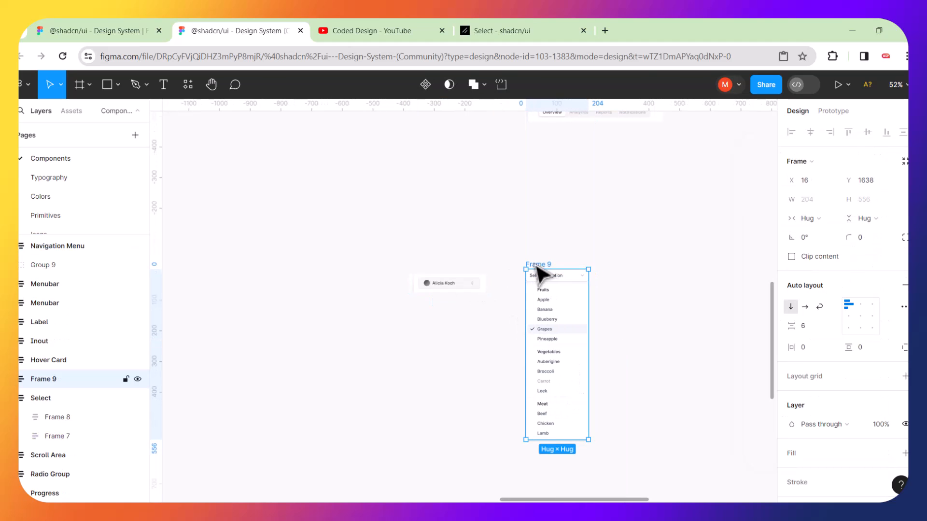
{"action": "scroll", "coordinate": [496, 341], "scroll_direction": "up", "scroll_amount": 5}
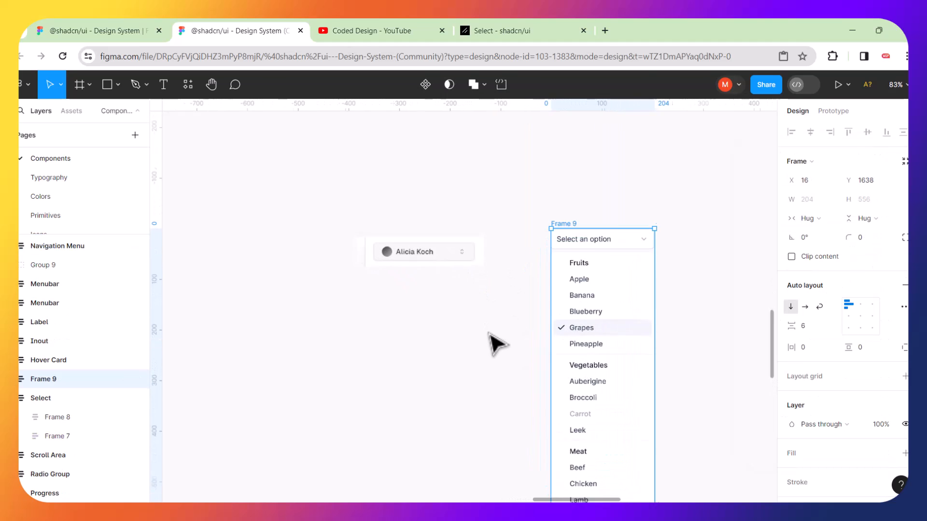
Nudge the cropped account-switcher image up and right toward the dropdown.
{"action": "scroll", "coordinate": [496, 343], "scroll_direction": "up", "scroll_amount": 2}
{"action": "scroll", "coordinate": [447, 334], "scroll_direction": "up", "scroll_amount": 1}
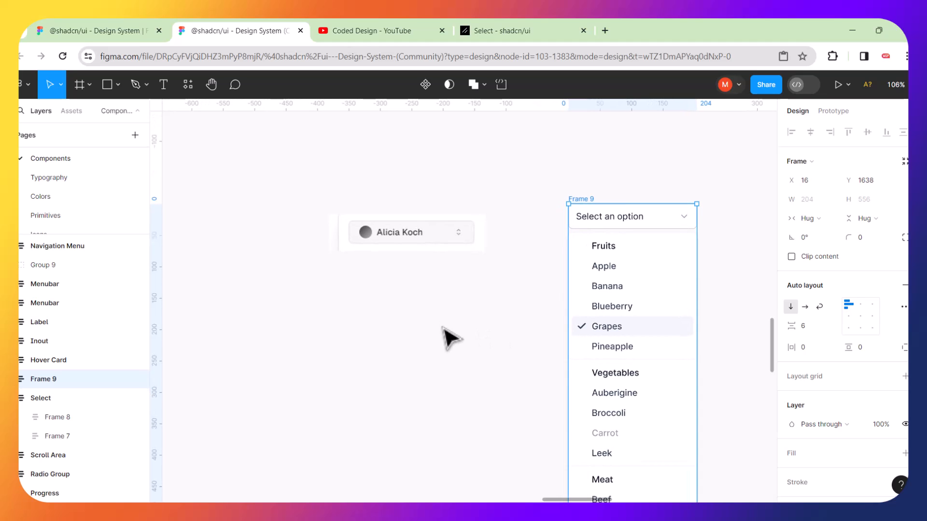
{"action": "scroll", "coordinate": [480, 317], "scroll_direction": "up", "scroll_amount": 1}
{"action": "mouse_move", "coordinate": [425, 209]}
{"action": "left_mouse_down"}
{"action": "mouse_move", "coordinate": [455, 192]}
{"action": "mouse_move", "coordinate": [434, 201]}
{"action": "mouse_move", "coordinate": [445, 240]}
{"action": "mouse_move", "coordinate": [437, 208]}
{"action": "left_mouse_up"}
{"action": "left_click", "coordinate": [415, 299]}
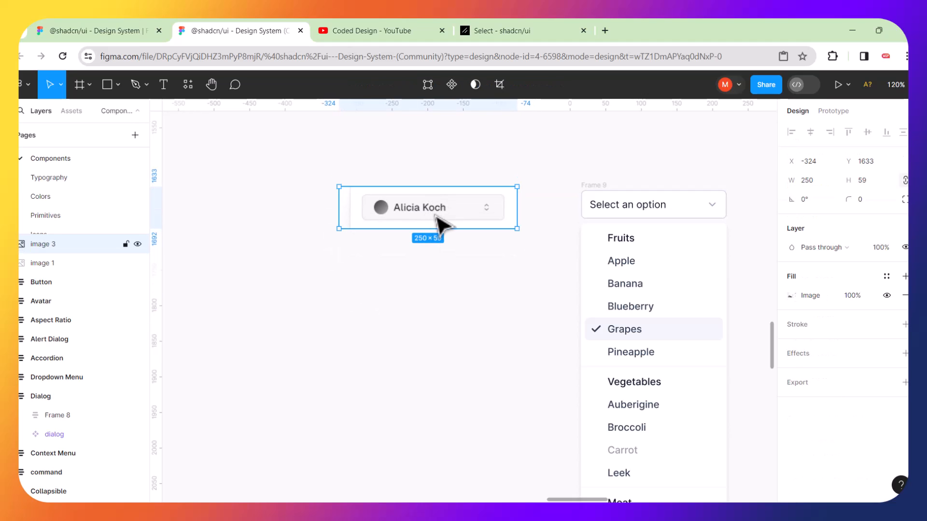
{"action": "left_click", "coordinate": [307, 273]}
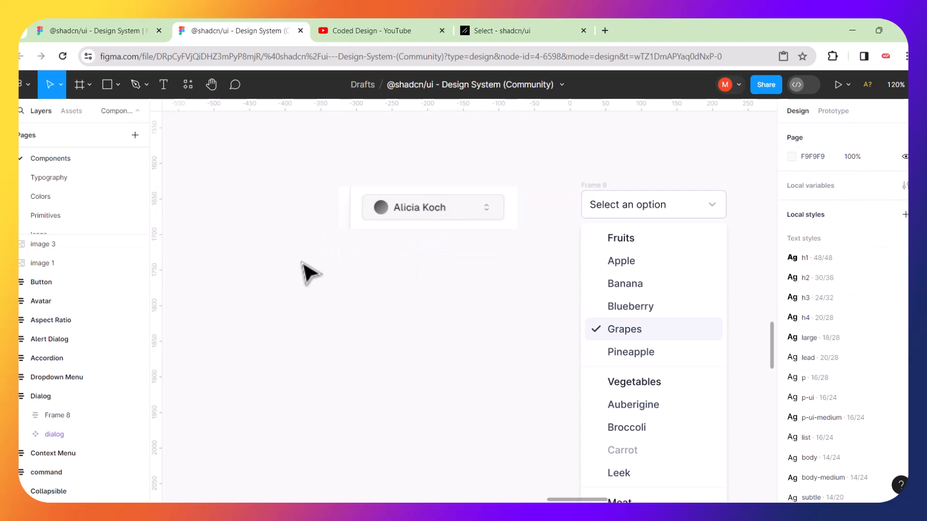
Draw a trial four-point Pen path, then undo it.
{"action": "left_click", "coordinate": [135, 85]}
{"action": "left_click", "coordinate": [230, 181]}
{"action": "left_click", "coordinate": [283, 151]}
{"action": "left_click", "coordinate": [298, 215]}
{"action": "left_click", "coordinate": [251, 215]}
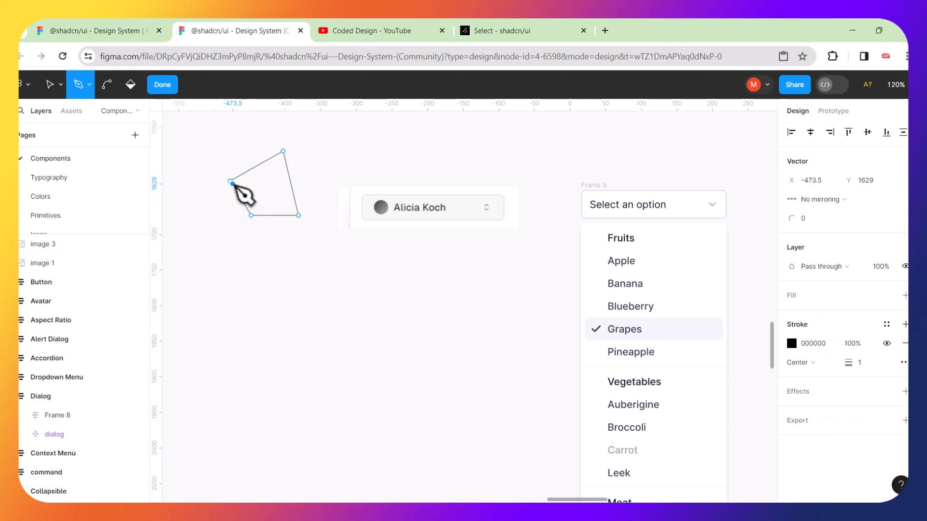
{"action": "left_click", "coordinate": [231, 182]}
{"action": "key", "text": "ctrl+z"}
{"action": "key", "text": "ctrl+z"}
{"action": "key", "text": "ctrl+z"}
{"action": "key", "text": "ctrl+z"}
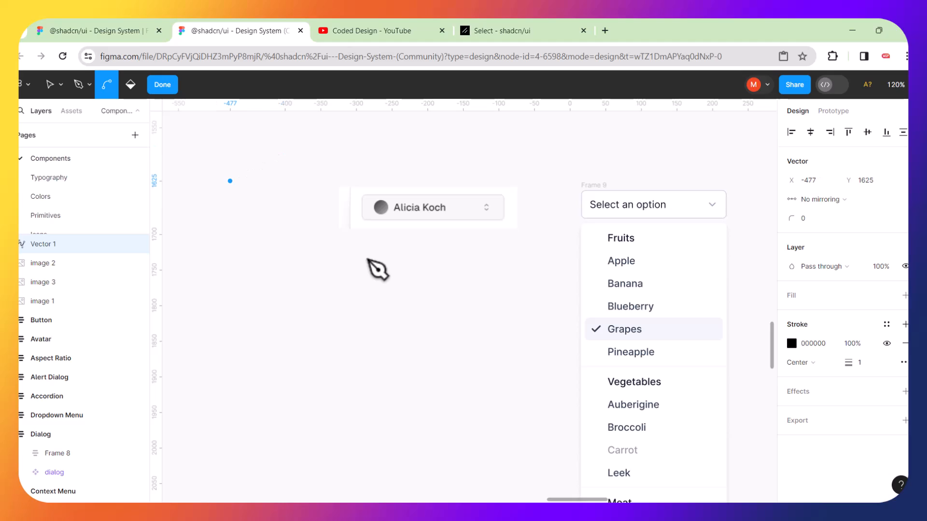
{"action": "key", "text": "ctrl+z"}
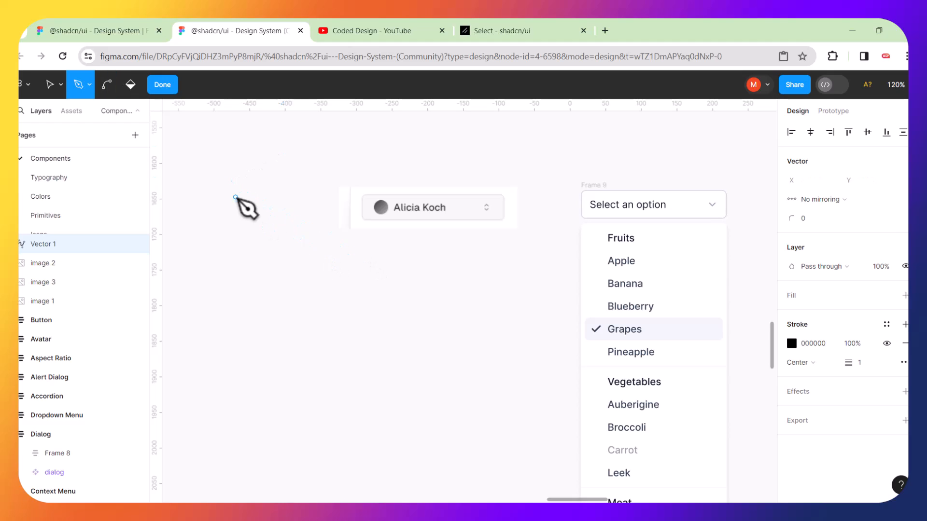
Try a freehand Pencil stroke, then pick the Rectangle tool from the shape menu.
{"action": "left_click", "coordinate": [59, 86]}
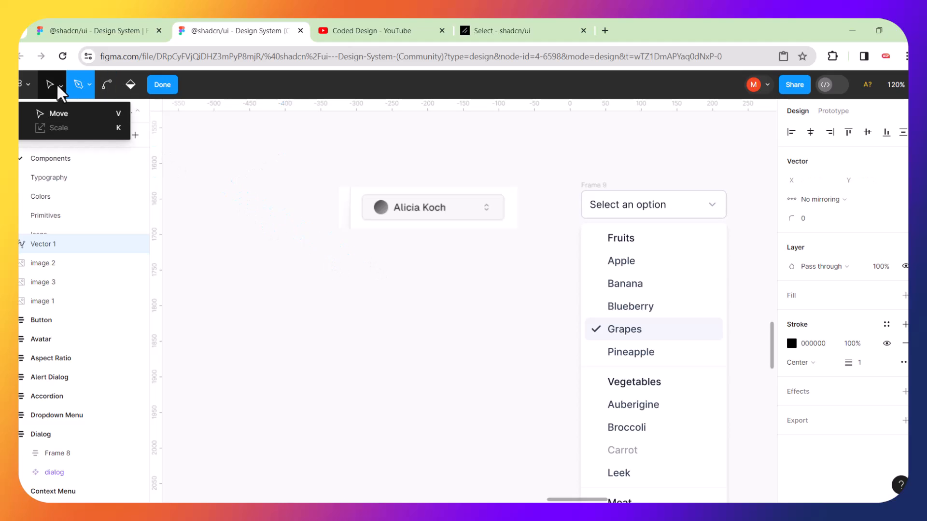
{"action": "left_click", "coordinate": [61, 114]}
{"action": "left_click", "coordinate": [63, 87]}
{"action": "left_click", "coordinate": [63, 87]}
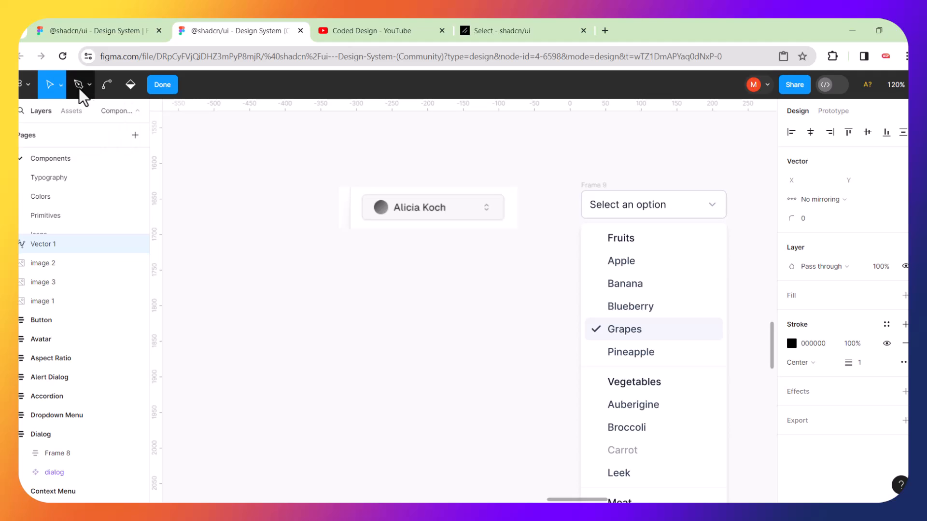
{"action": "left_click", "coordinate": [90, 85]}
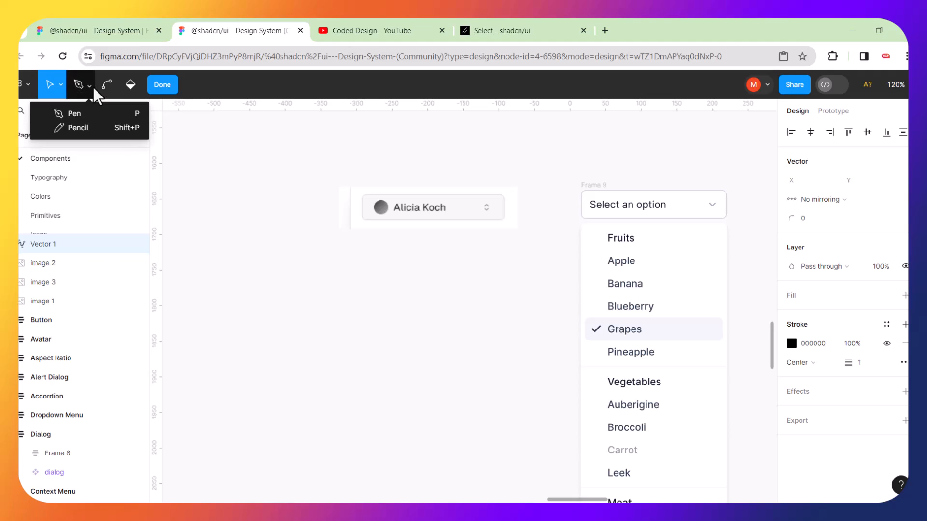
{"action": "left_click", "coordinate": [84, 131]}
{"action": "mouse_move", "coordinate": [283, 178]}
{"action": "left_mouse_down"}
{"action": "mouse_move", "coordinate": [246, 260]}
{"action": "mouse_move", "coordinate": [241, 181]}
{"action": "left_mouse_up"}
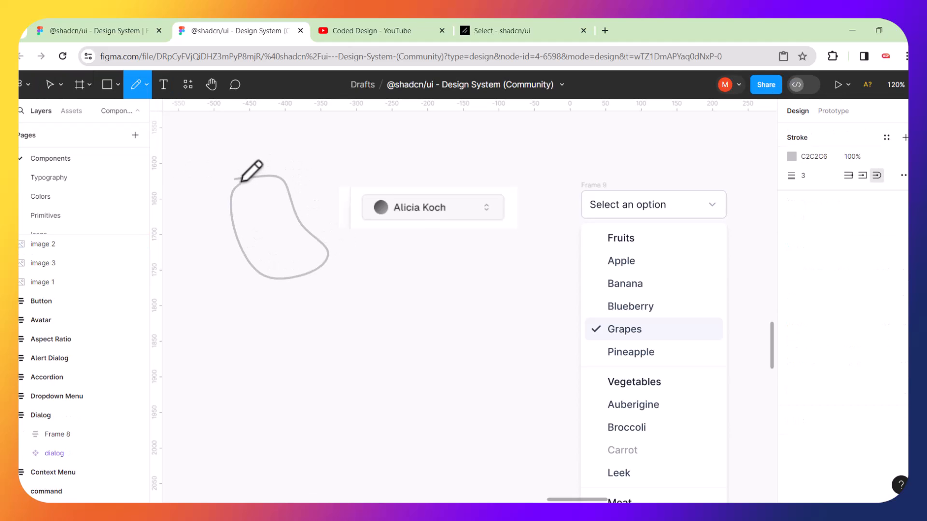
{"action": "left_click", "coordinate": [118, 86]}
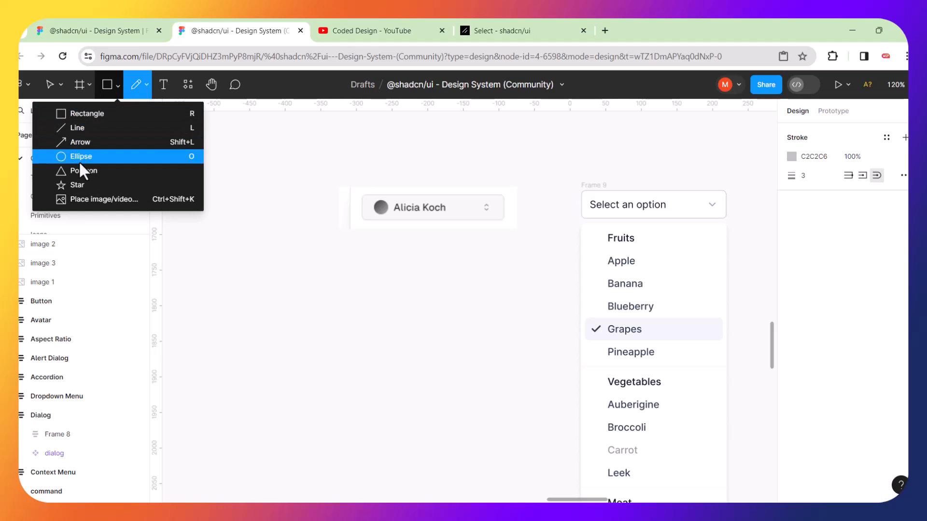
{"action": "left_click", "coordinate": [68, 115]}
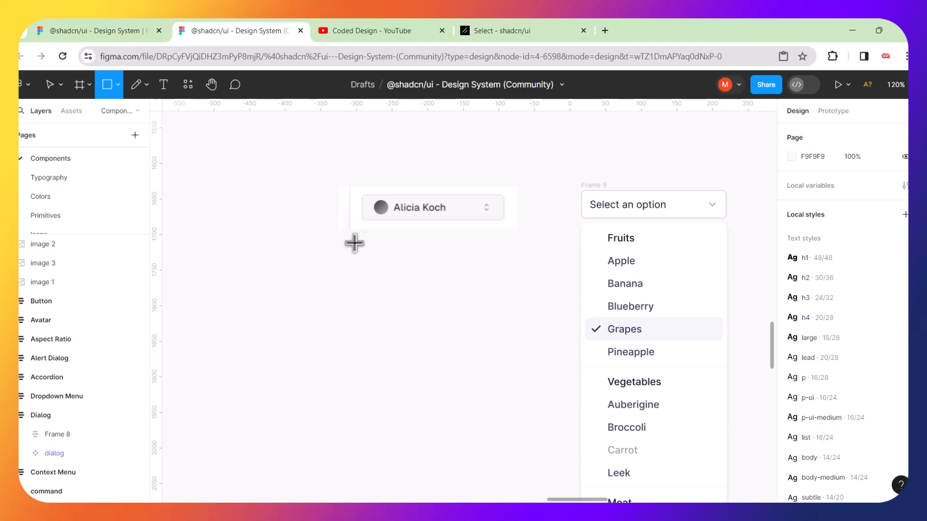
Draw a 252×66 grey rectangle below the cropped strip, then delete it.
{"action": "mouse_move", "coordinate": [351, 251]}
{"action": "left_mouse_down"}
{"action": "mouse_move", "coordinate": [509, 283]}
{"action": "mouse_move", "coordinate": [532, 298]}
{"action": "left_mouse_up"}
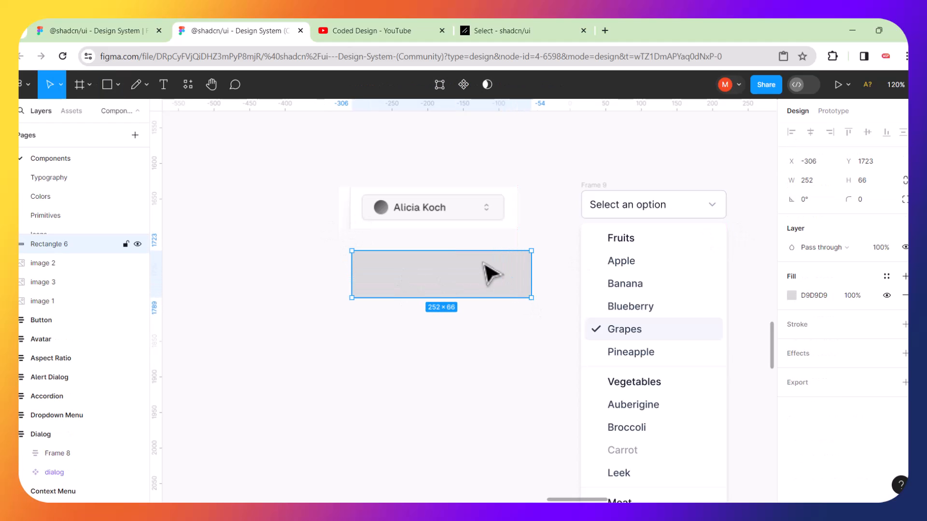
{"action": "scroll", "coordinate": [482, 274], "scroll_direction": "up", "scroll_amount": 3}
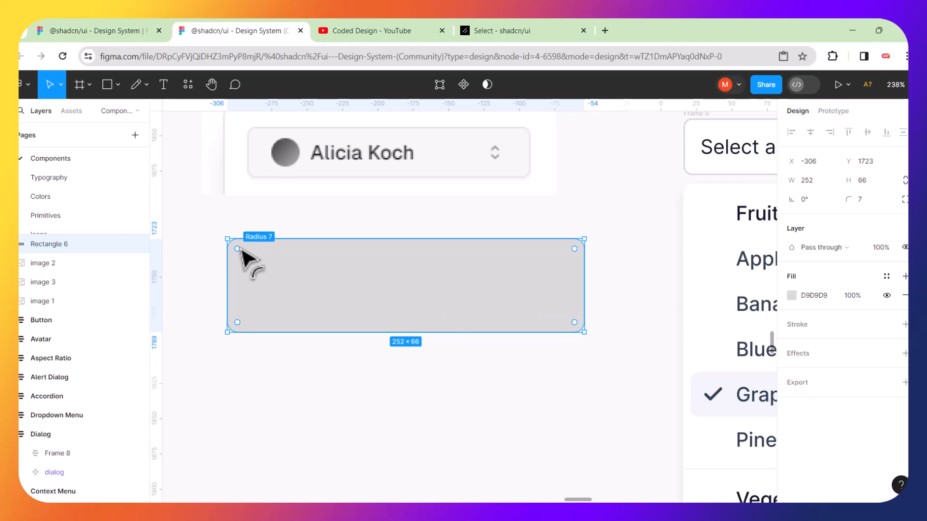
{"action": "left_click", "coordinate": [296, 438]}
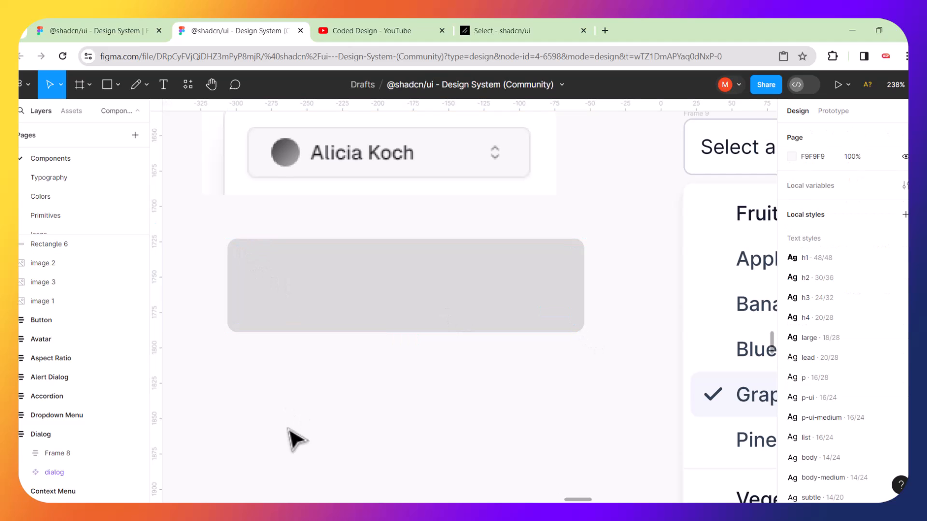
{"action": "scroll", "coordinate": [295, 437], "scroll_direction": "down", "scroll_amount": 5}
{"action": "left_click", "coordinate": [306, 363]}
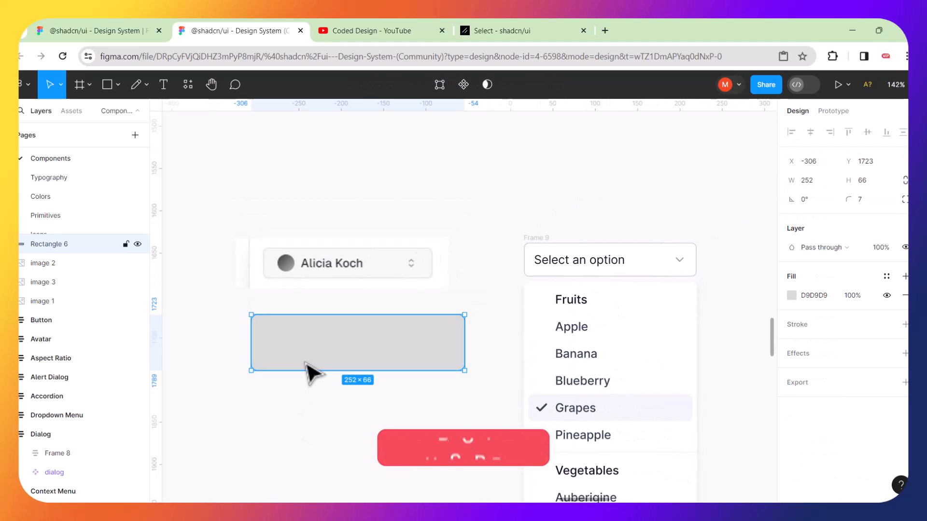
{"action": "key", "text": "Delete"}
Pan the canvas with the Hand tool to frame the strip and dropdown.
{"action": "scroll", "coordinate": [313, 374], "scroll_direction": "down", "scroll_amount": 3}
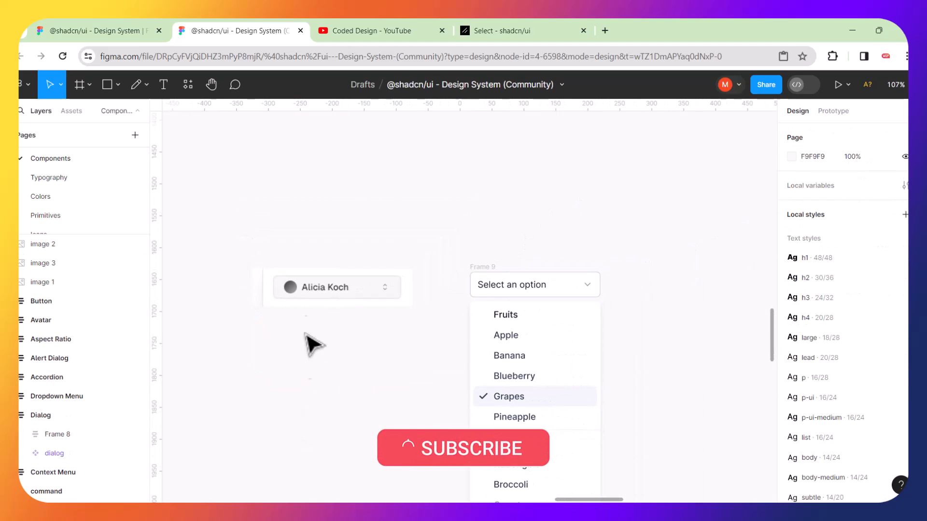
{"action": "scroll", "coordinate": [309, 260], "scroll_direction": "left", "scroll_amount": 4}
{"action": "scroll", "coordinate": [309, 260], "scroll_direction": "right", "scroll_amount": 5}
{"action": "scroll", "coordinate": [309, 261], "scroll_direction": "left", "scroll_amount": 3}
{"action": "scroll", "coordinate": [309, 261], "scroll_direction": "right", "scroll_amount": 5}
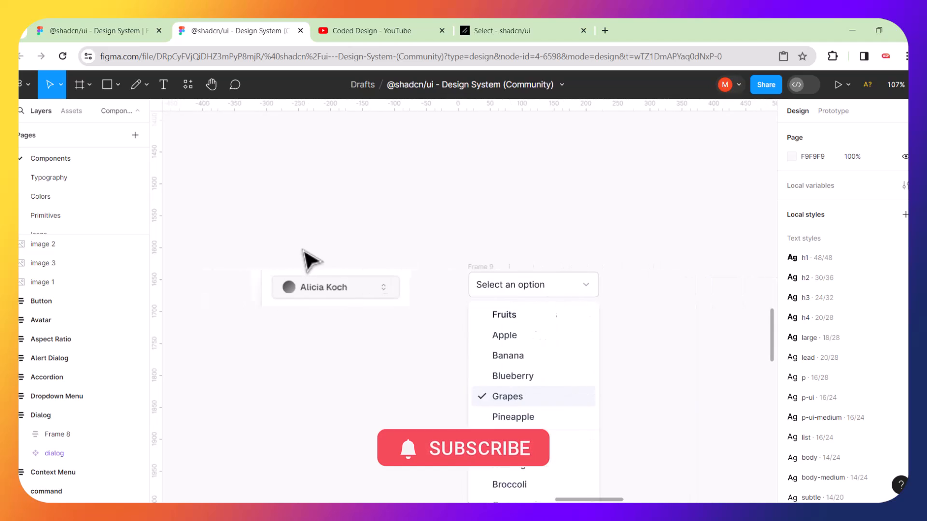
{"action": "scroll", "coordinate": [304, 251], "scroll_direction": "down", "scroll_amount": 1}
{"action": "scroll", "coordinate": [305, 251], "scroll_direction": "left", "scroll_amount": 5}
{"action": "scroll", "coordinate": [305, 251], "scroll_direction": "right", "scroll_amount": 3}
{"action": "scroll", "coordinate": [309, 260], "scroll_direction": "left", "scroll_amount": 2}
{"action": "scroll", "coordinate": [306, 260], "scroll_direction": "right", "scroll_amount": 3}
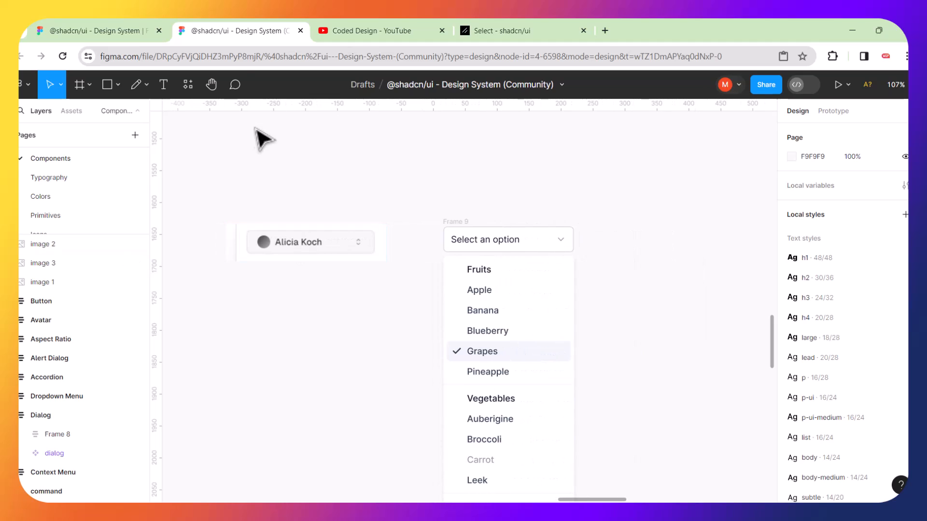
{"action": "left_click", "coordinate": [213, 92]}
{"action": "left_click_drag", "start_coordinate": [264, 203], "coordinate": [287, 189]}
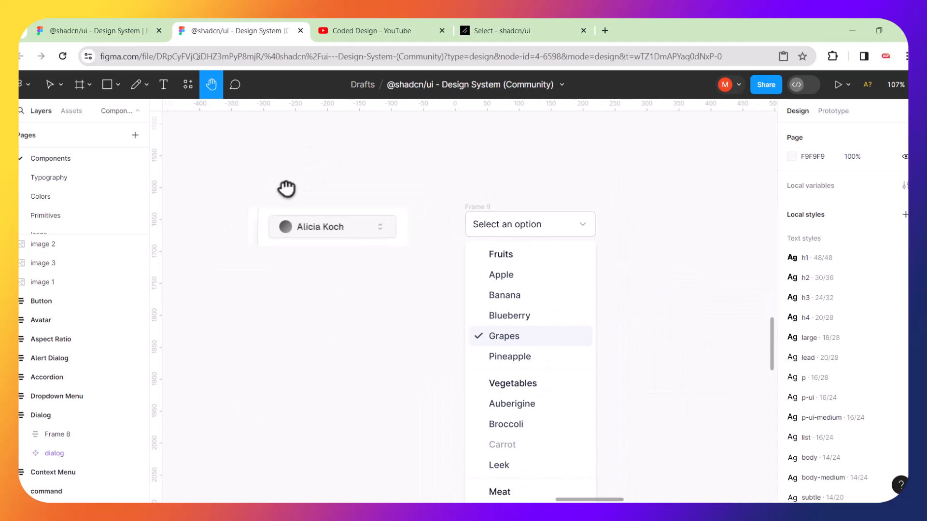
Add a stray test text box, then delete it.
{"action": "left_click", "coordinate": [165, 86]}
{"action": "left_click", "coordinate": [281, 323]}
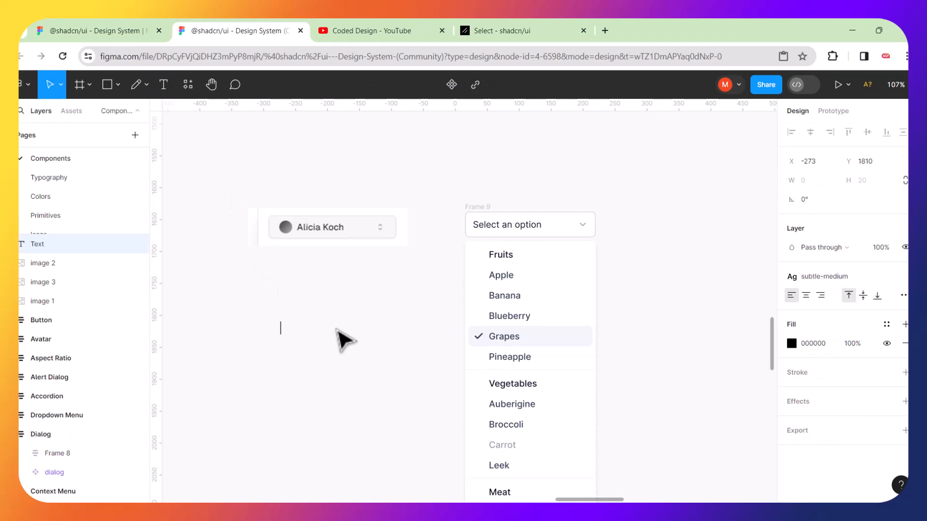
{"action": "type", "text": "nmnnm"}
{"action": "key", "text": "Escape"}
{"action": "key", "text": "Delete"}
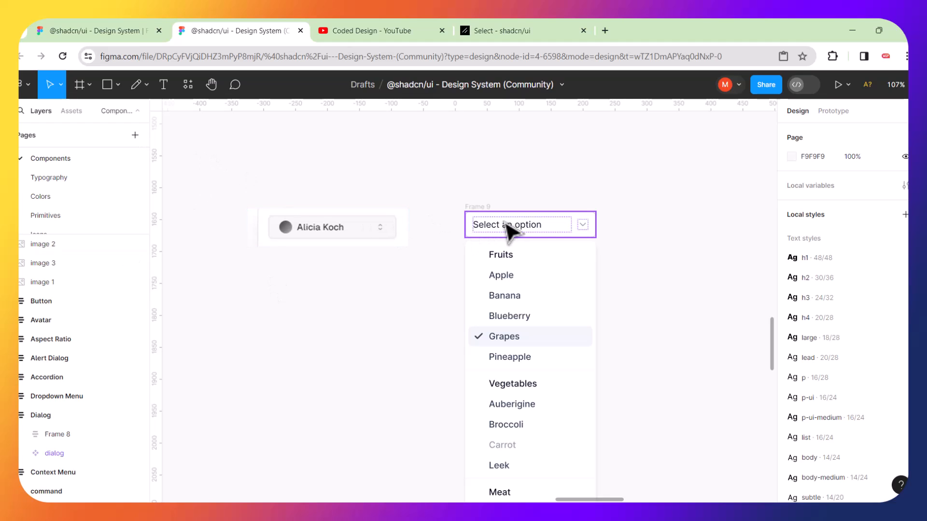
Try resizing and moving the 'Select an option' trigger, then undo both changes.
{"action": "left_click", "coordinate": [542, 223]}
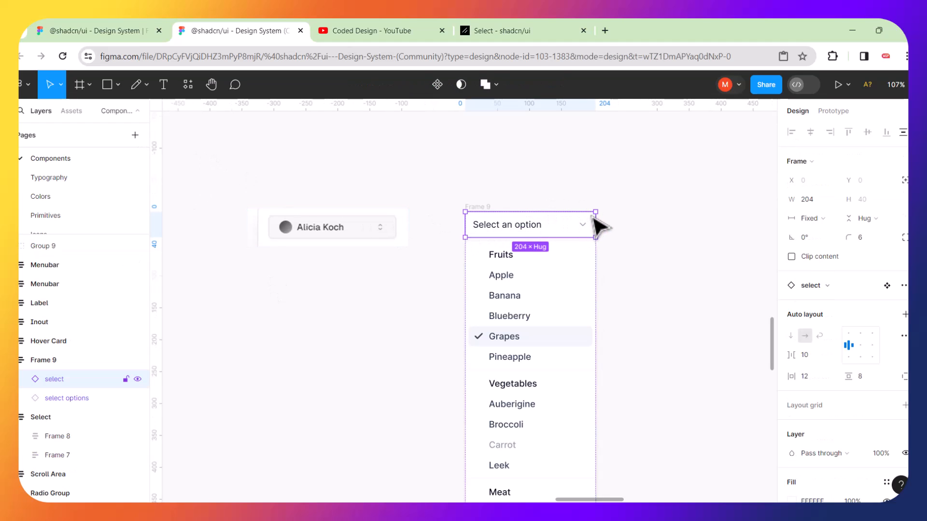
{"action": "left_click_drag", "start_coordinate": [598, 208], "coordinate": [734, 114]}
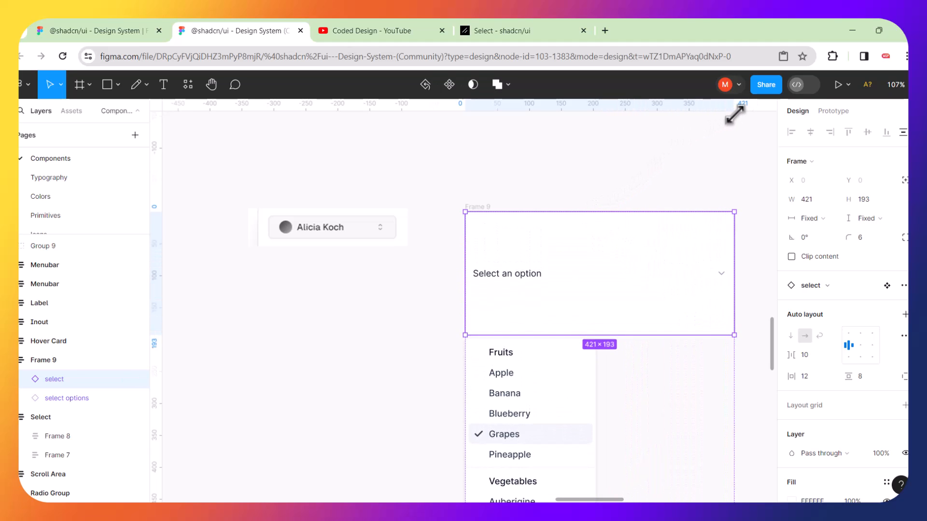
{"action": "left_click_drag", "start_coordinate": [654, 244], "coordinate": [610, 189]}
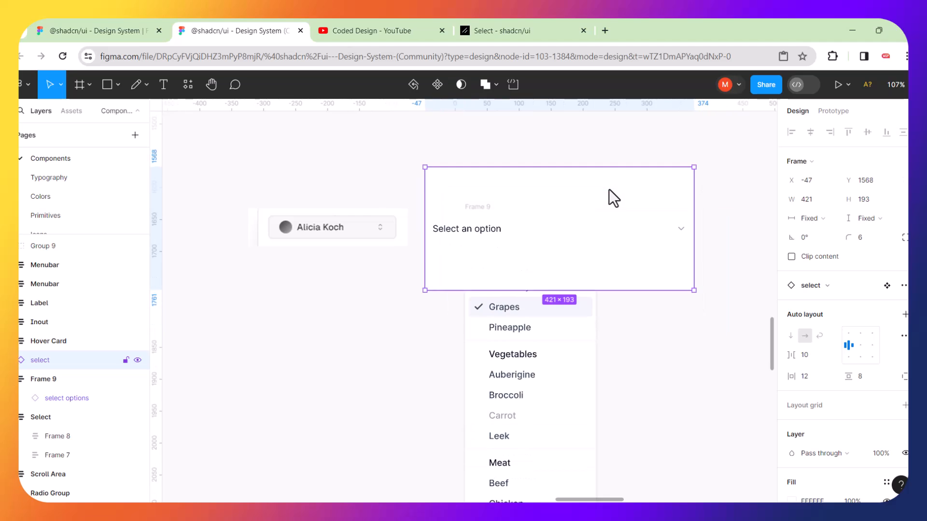
{"action": "key", "text": "ctrl+z"}
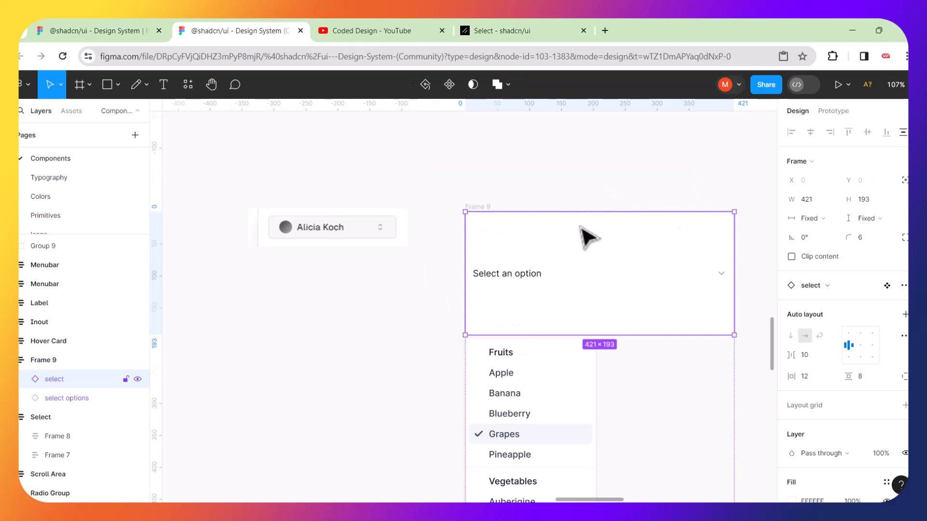
{"action": "left_click", "coordinate": [572, 168]}
{"action": "left_click", "coordinate": [550, 238]}
{"action": "key", "text": "ctrl+z"}
{"action": "key", "text": "ctrl+z"}
{"action": "key", "text": "ctrl+z"}
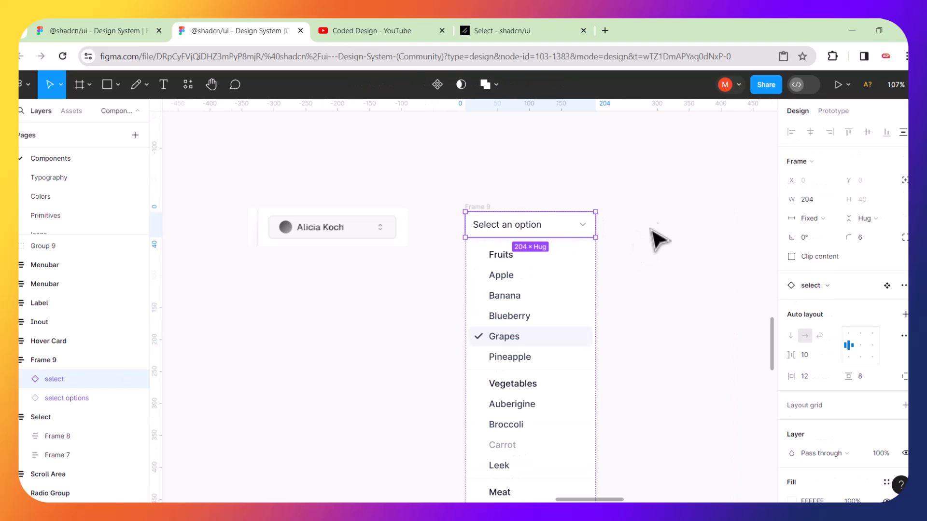
{"action": "left_click", "coordinate": [623, 243]}
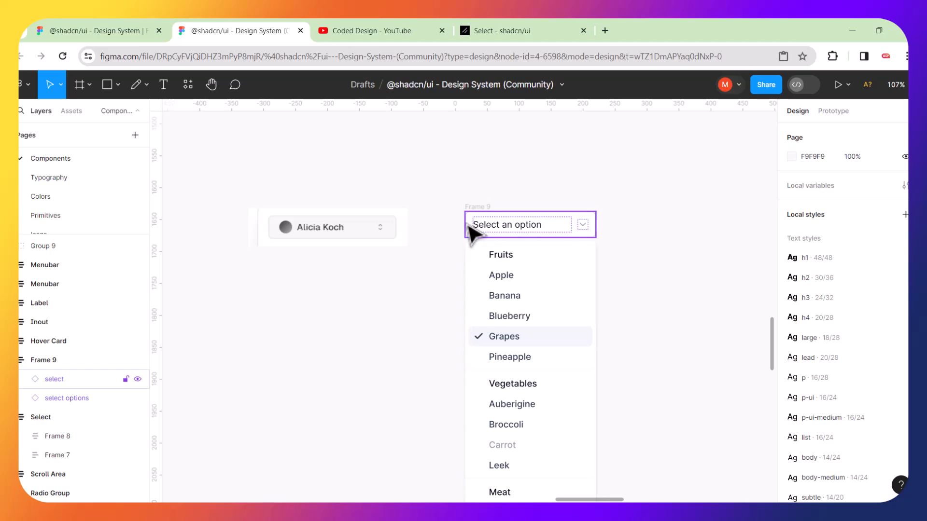
Delete the options list and move Frame 9 beside the Alicia Koch row.
{"action": "left_click", "coordinate": [475, 251]}
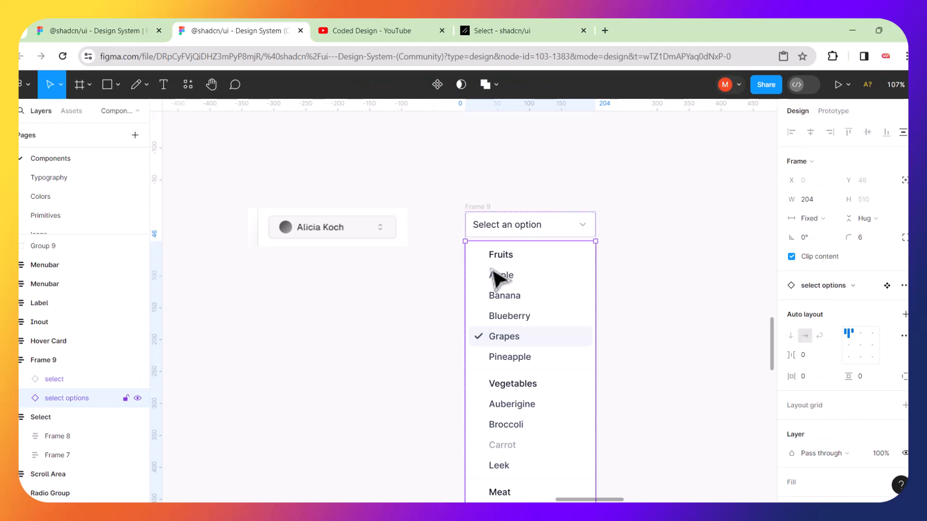
{"action": "key", "text": "Delete"}
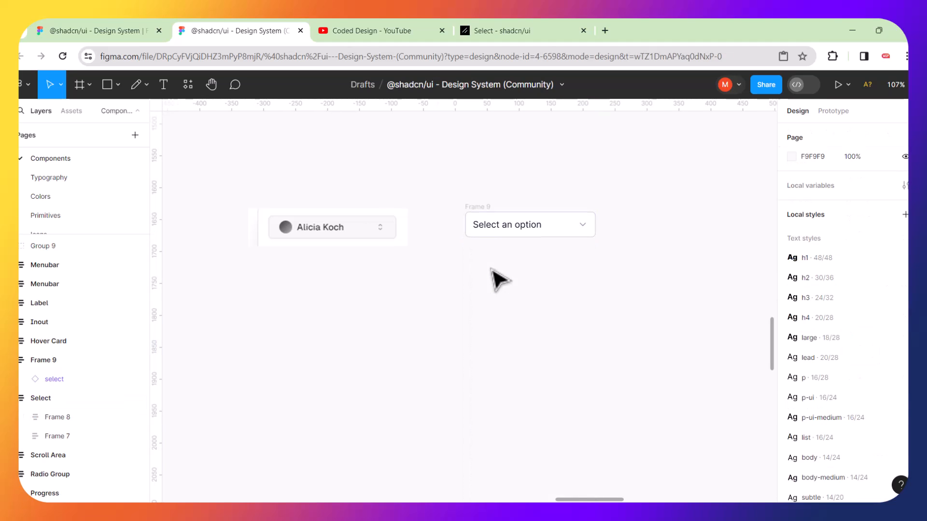
{"action": "left_click_drag", "start_coordinate": [486, 214], "coordinate": [444, 213]}
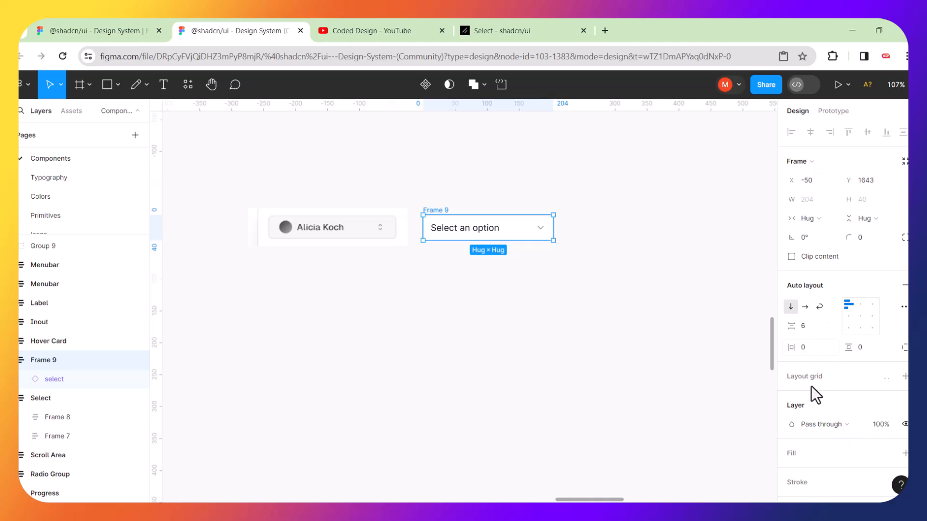
Scale Frame 9's trigger with the K tool to 285.6×56.4, then return to Move.
{"action": "key", "text": "k"}
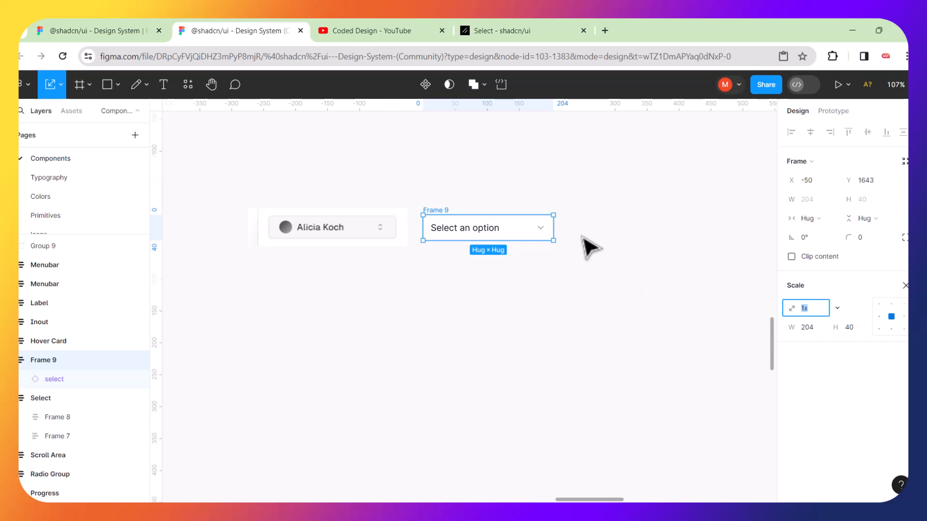
{"action": "left_click_drag", "start_coordinate": [554, 215], "coordinate": [500, 205]}
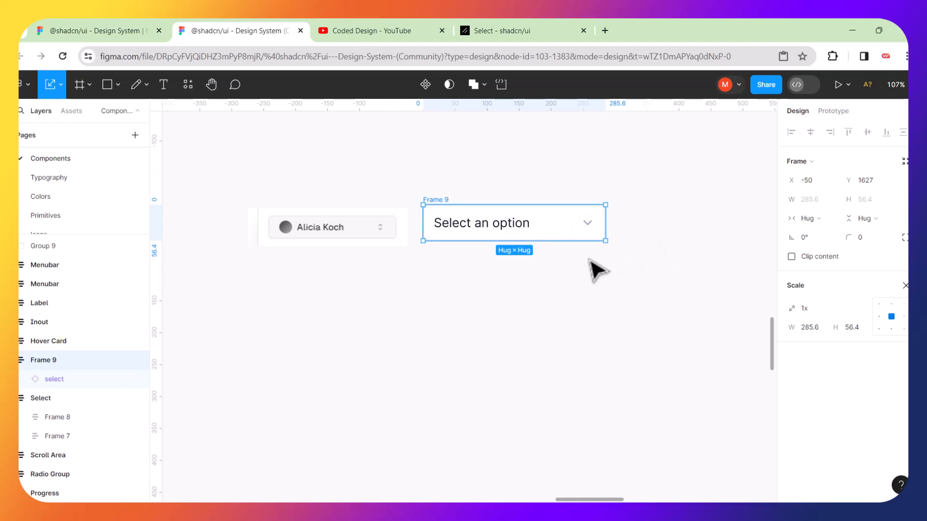
{"action": "key", "text": "v"}
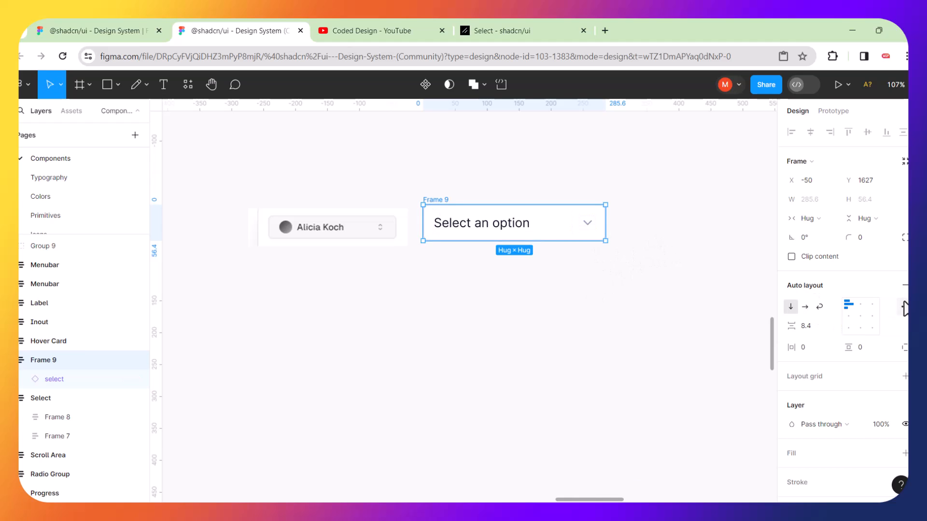
{"action": "scroll", "coordinate": [844, 313], "scroll_direction": "down", "scroll_amount": 5}
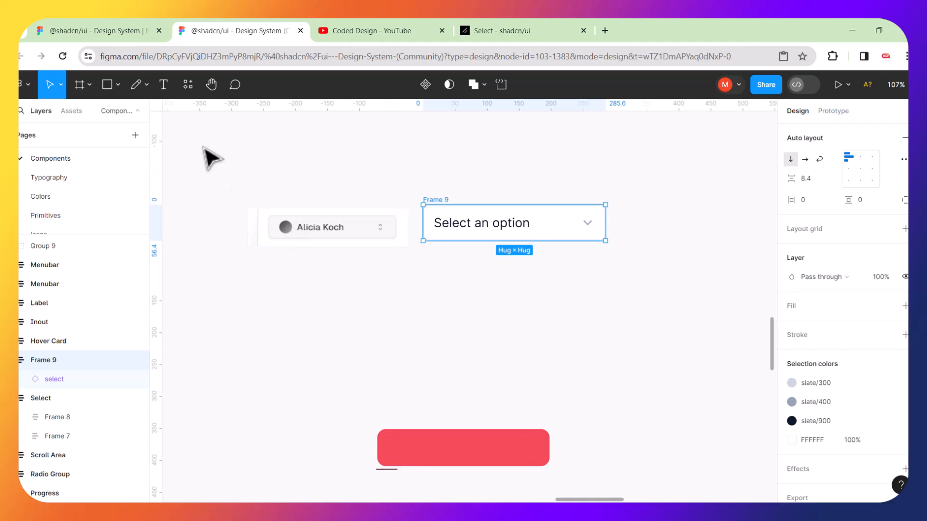
{"action": "left_click", "coordinate": [118, 85]}
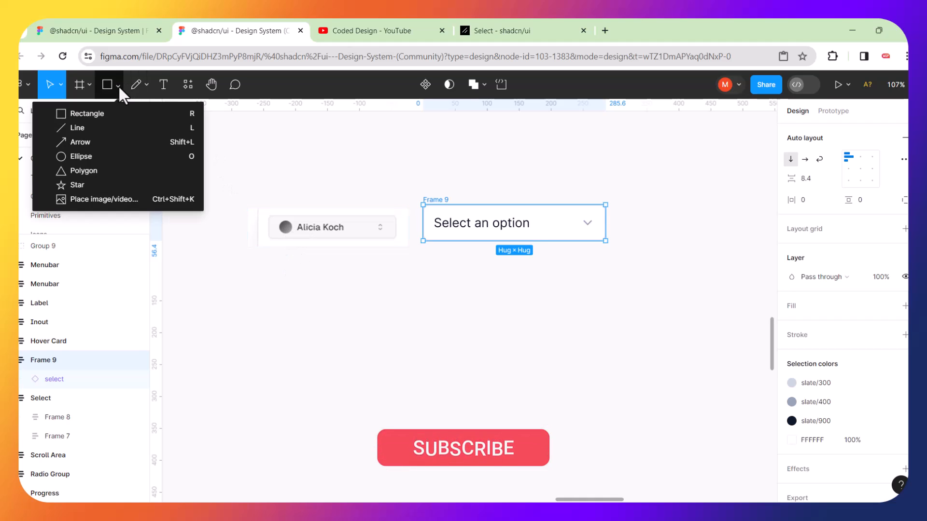
{"action": "left_click", "coordinate": [70, 156]}
{"action": "left_click_drag", "start_coordinate": [304, 276], "coordinate": [332, 293]}
{"action": "left_click", "coordinate": [404, 292]}
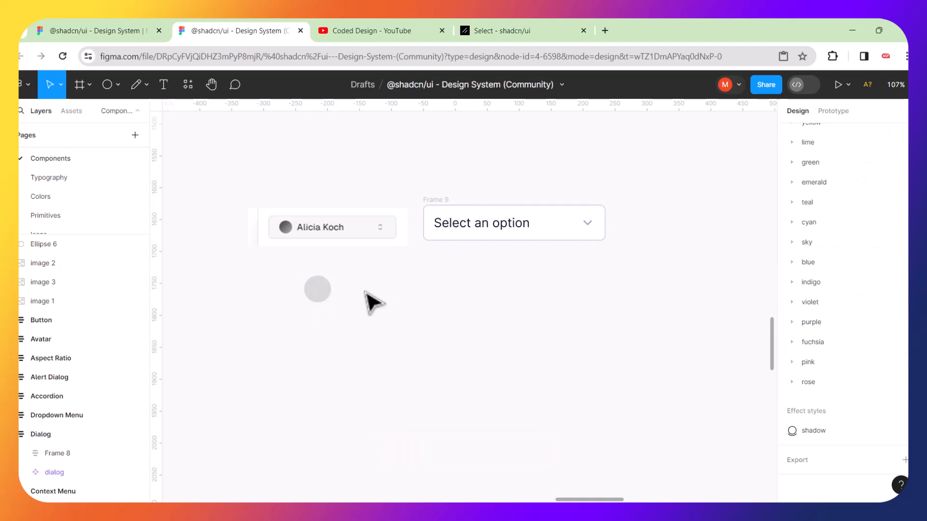
{"action": "left_click", "coordinate": [316, 292]}
{"action": "key", "text": "Delete"}
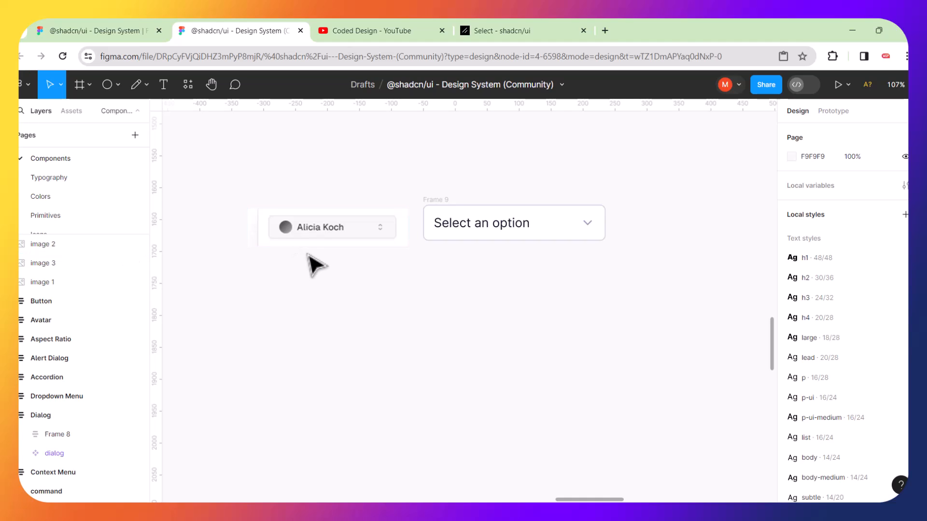
Duplicate the 40×40 avatar image and place the copy above the Avatar frame at X -2646, Y -911.
{"action": "scroll", "coordinate": [314, 265], "scroll_direction": "left", "scroll_amount": 4}
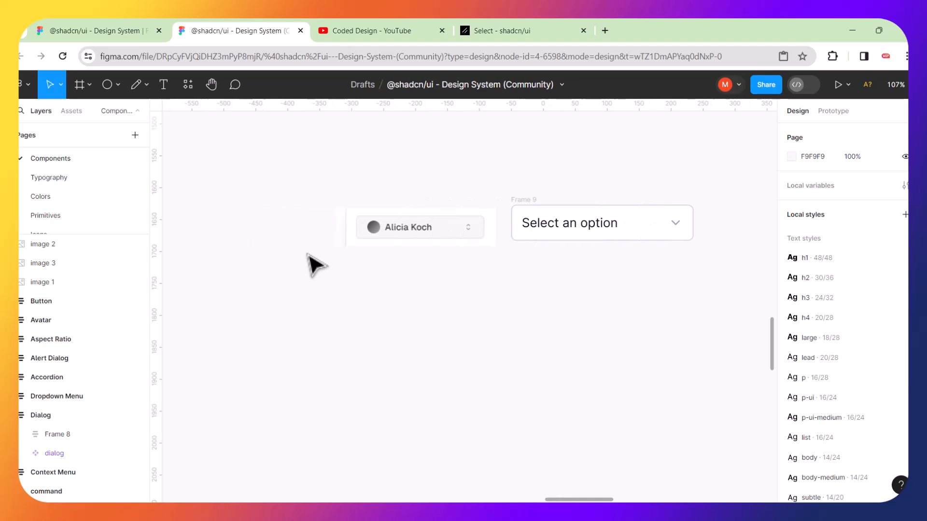
{"action": "scroll", "coordinate": [374, 314], "scroll_direction": "down", "scroll_amount": 10}
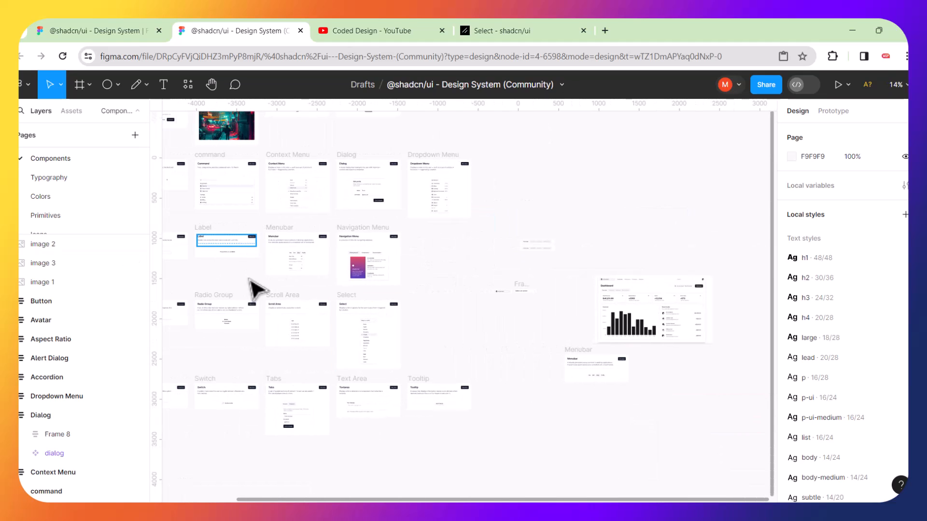
{"action": "scroll", "coordinate": [304, 301], "scroll_direction": "left", "scroll_amount": 2}
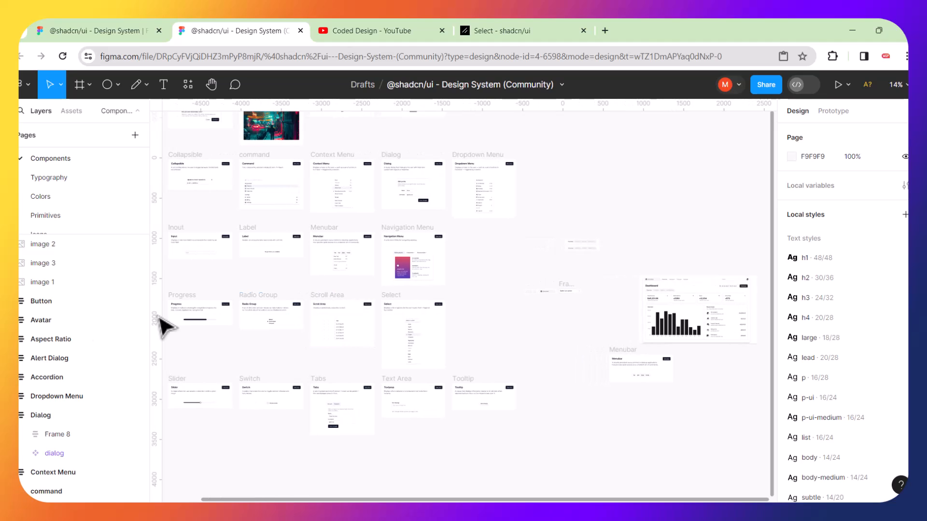
{"action": "left_click_drag", "start_coordinate": [146, 308], "coordinate": [146, 285]}
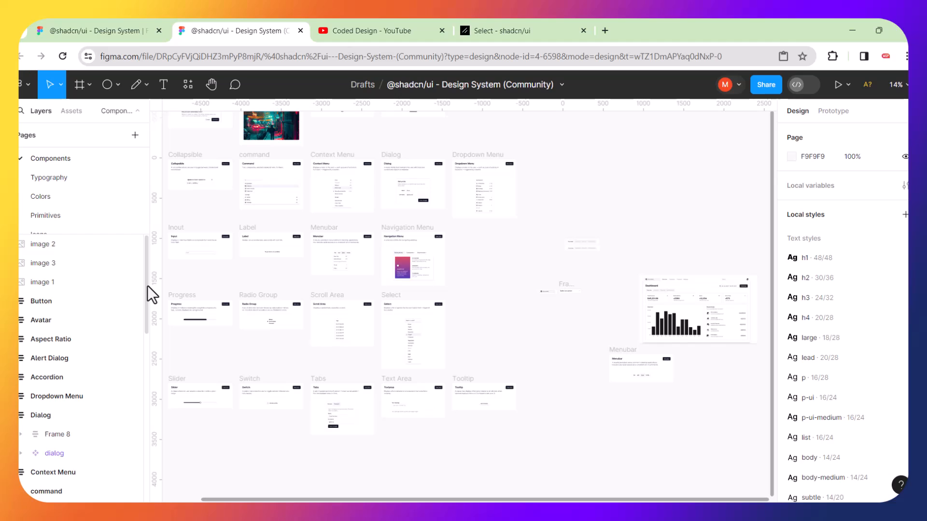
{"action": "left_click", "coordinate": [35, 324]}
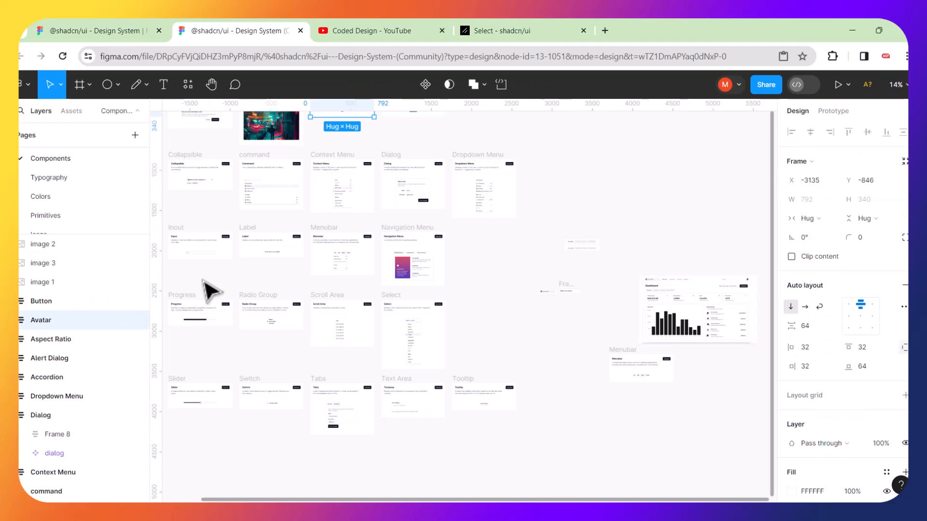
{"action": "key", "text": "shift+2"}
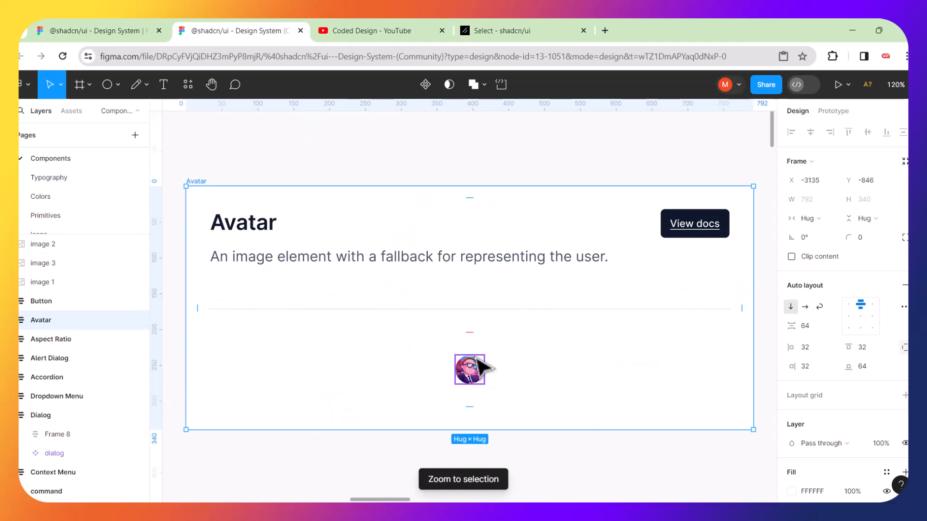
{"action": "left_click", "coordinate": [471, 375]}
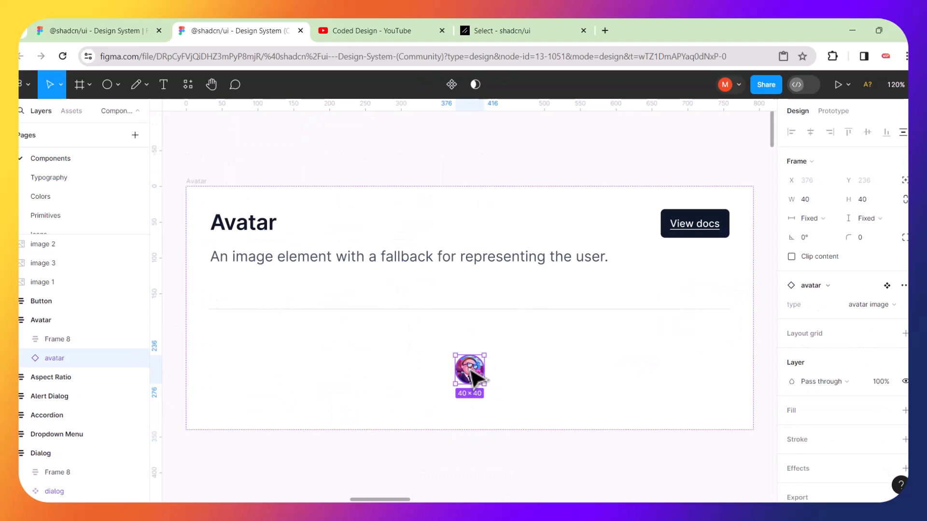
{"action": "key", "text": "ctrl+d"}
{"action": "left_click_drag", "start_coordinate": [472, 443], "coordinate": [547, 155]}
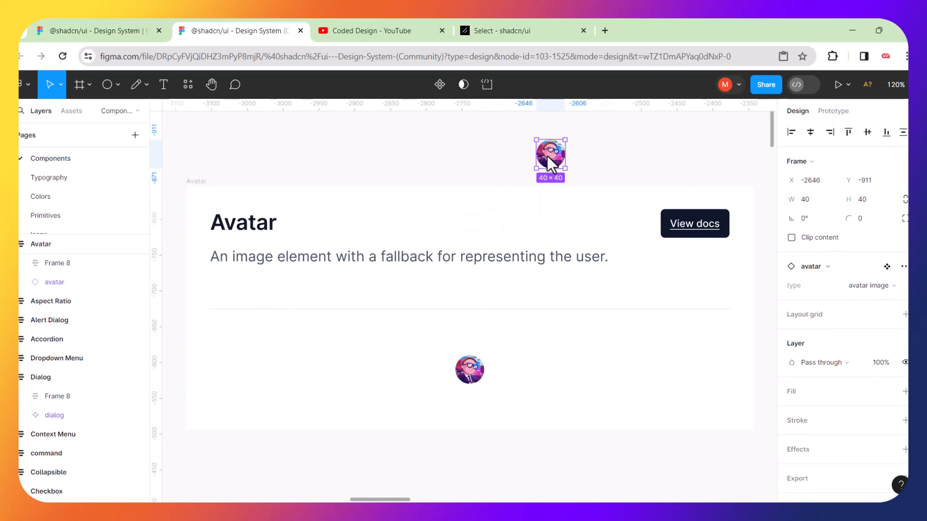
{"action": "scroll", "coordinate": [547, 155], "scroll_direction": "down", "scroll_amount": 5}
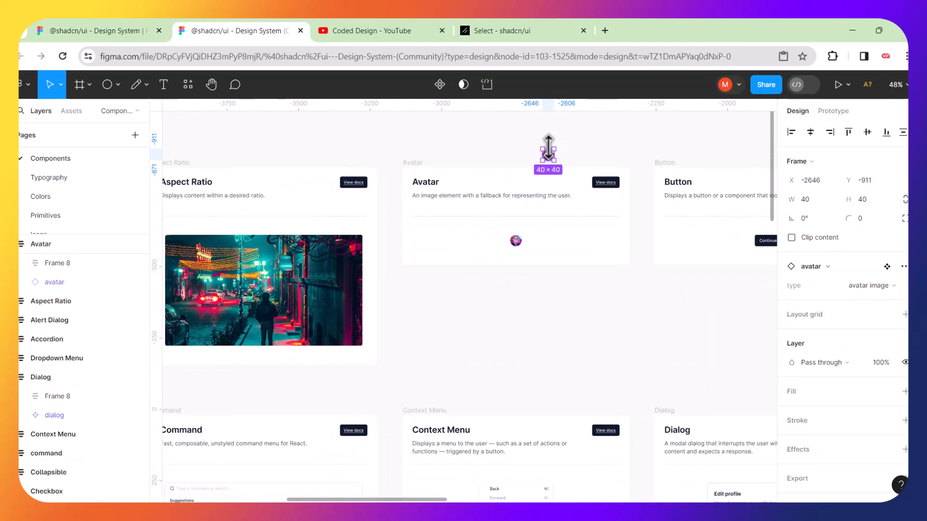
{"action": "key", "text": "shift+1"}
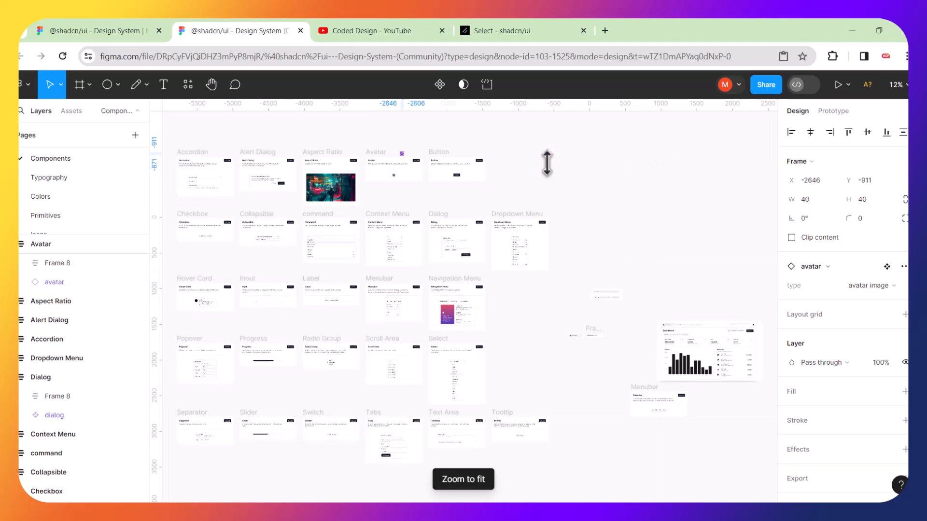
Drag the avatar instance over to the dashboard work area and zoom to the surrounding frames.
{"action": "left_click", "coordinate": [403, 155]}
{"action": "left_click_drag", "start_coordinate": [404, 155], "coordinate": [633, 355]}
{"action": "left_click", "coordinate": [586, 380]}
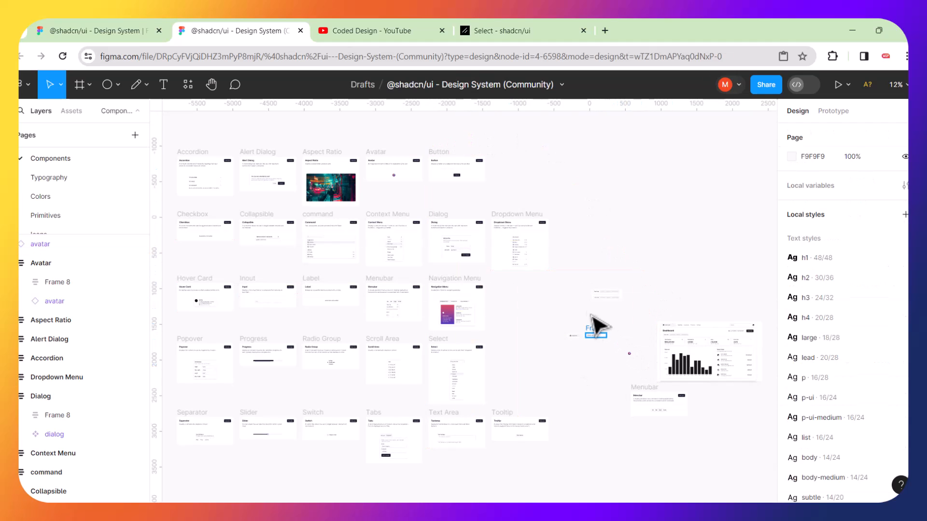
{"action": "left_click_drag", "start_coordinate": [563, 262], "coordinate": [776, 441]}
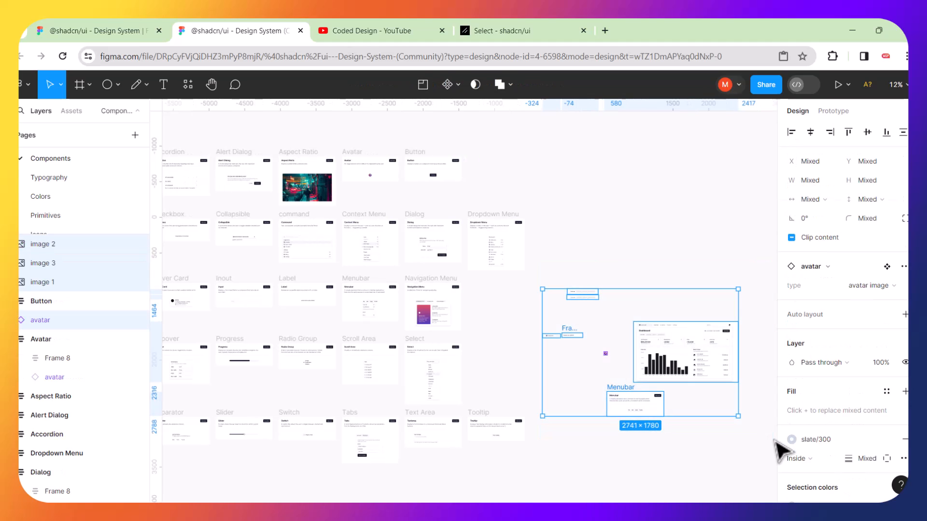
{"action": "key", "text": "shift+2"}
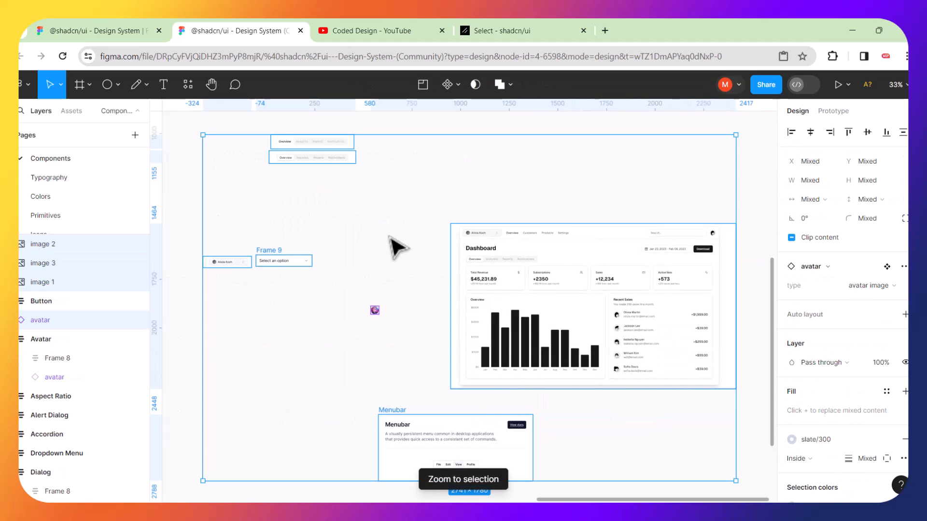
{"action": "left_click", "coordinate": [396, 263]}
Place the avatar next to Frame 9, below the Alicia Koch strip and 'Select an option' trigger.
{"action": "left_click_drag", "start_coordinate": [379, 312], "coordinate": [256, 285]}
{"action": "left_click_drag", "start_coordinate": [195, 228], "coordinate": [314, 285]}
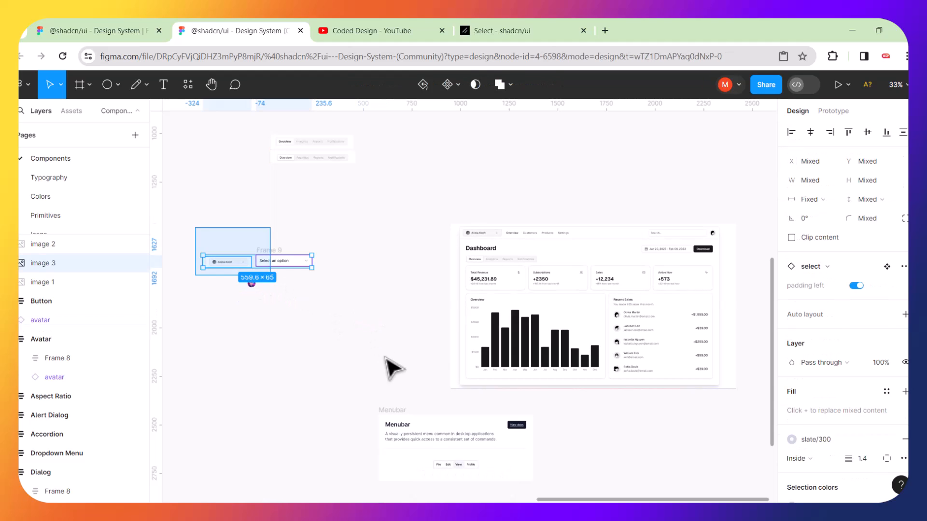
{"action": "key", "text": "shift+2"}
{"action": "left_click", "coordinate": [483, 198]}
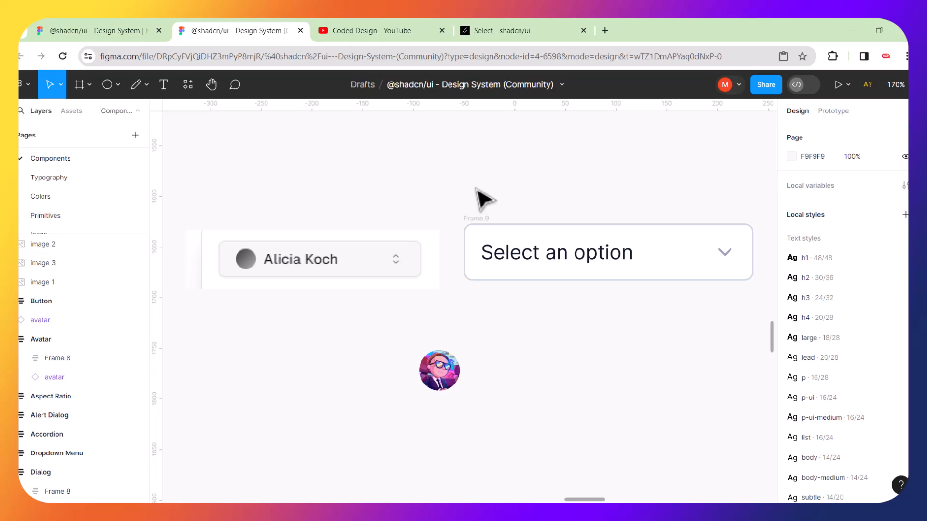
{"action": "scroll", "coordinate": [478, 191], "scroll_direction": "down", "scroll_amount": 5}
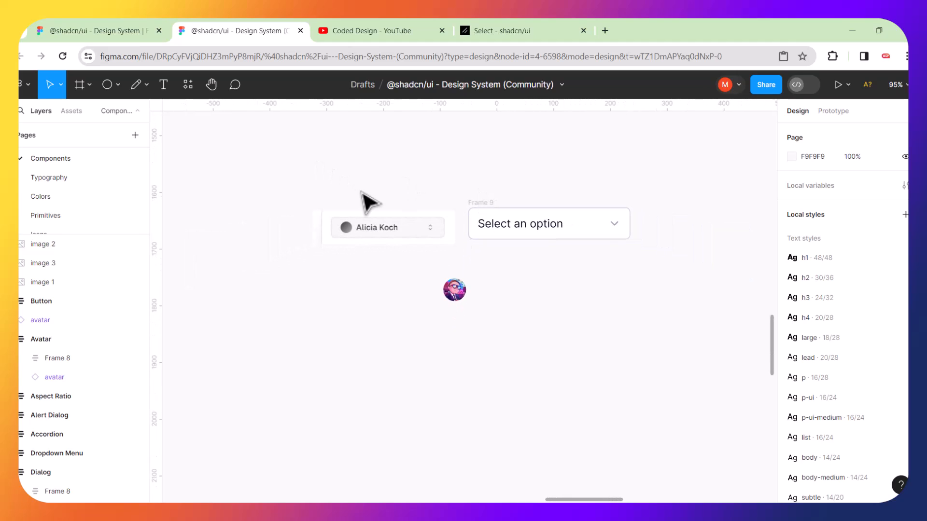
{"action": "scroll", "coordinate": [364, 201], "scroll_direction": "down", "scroll_amount": 2}
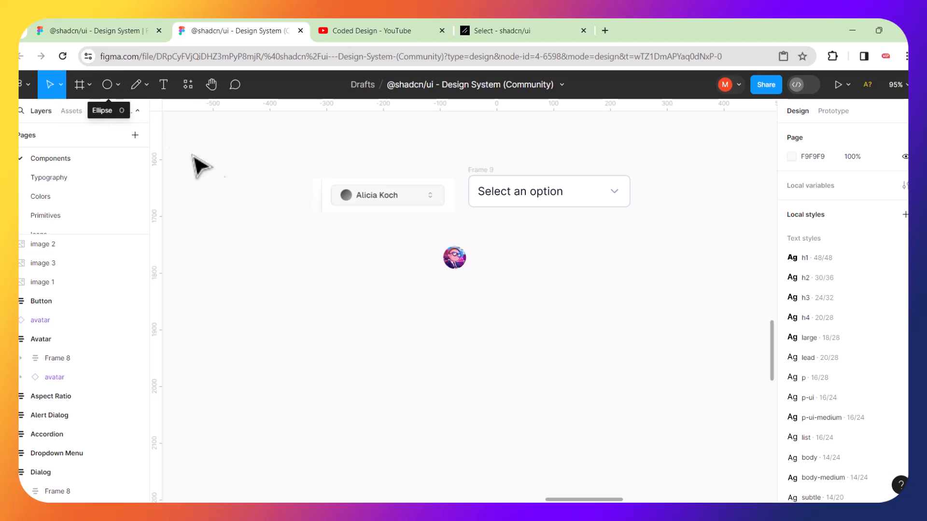
Draw a new 405×143 Frame 10 below the avatar copy at X -374, Y 1825.
{"action": "left_click", "coordinate": [83, 86]}
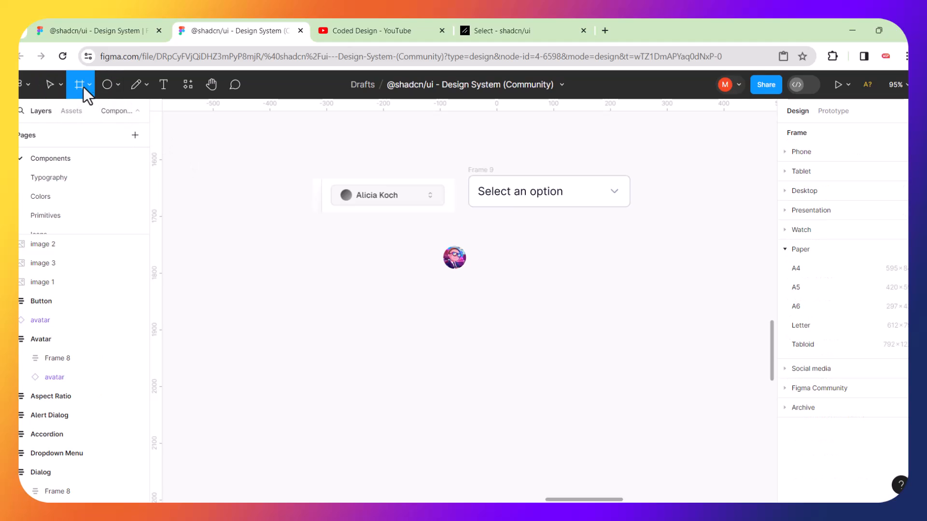
{"action": "left_click", "coordinate": [784, 152]}
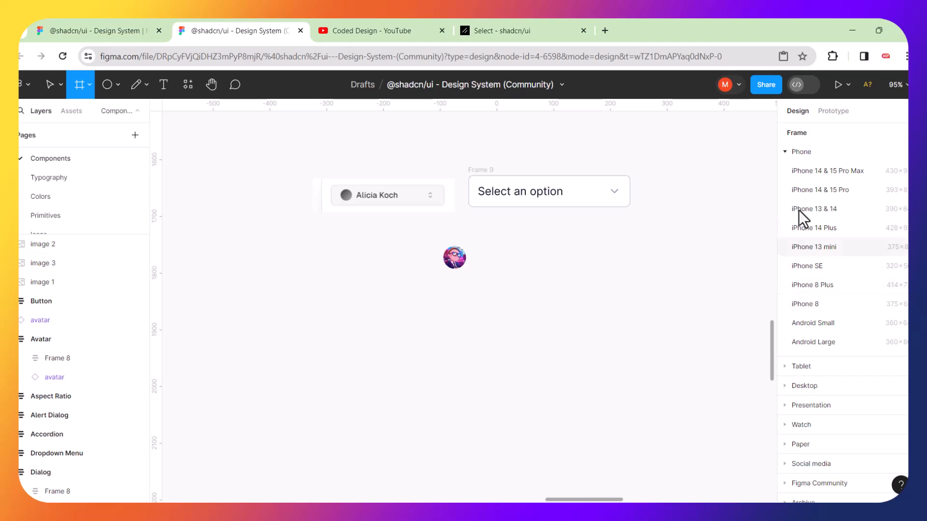
{"action": "left_click", "coordinate": [785, 151]}
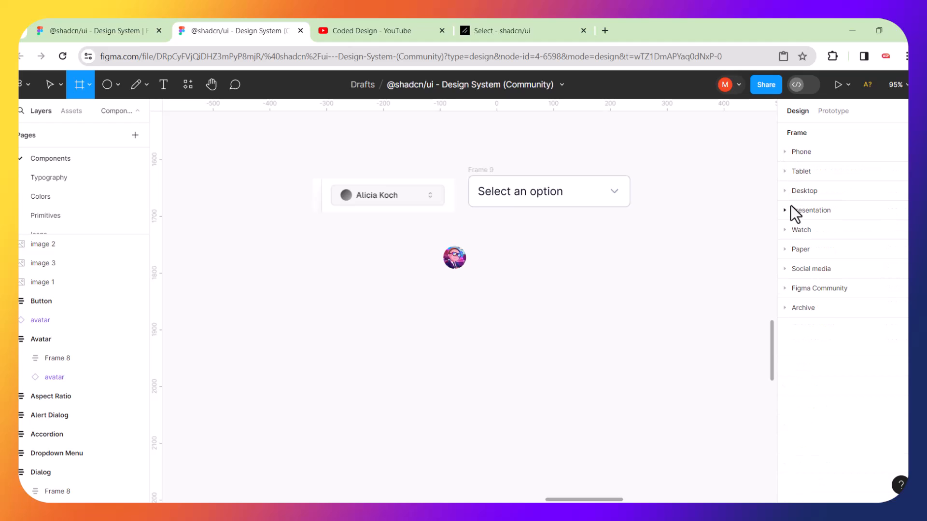
{"action": "left_click", "coordinate": [785, 249]}
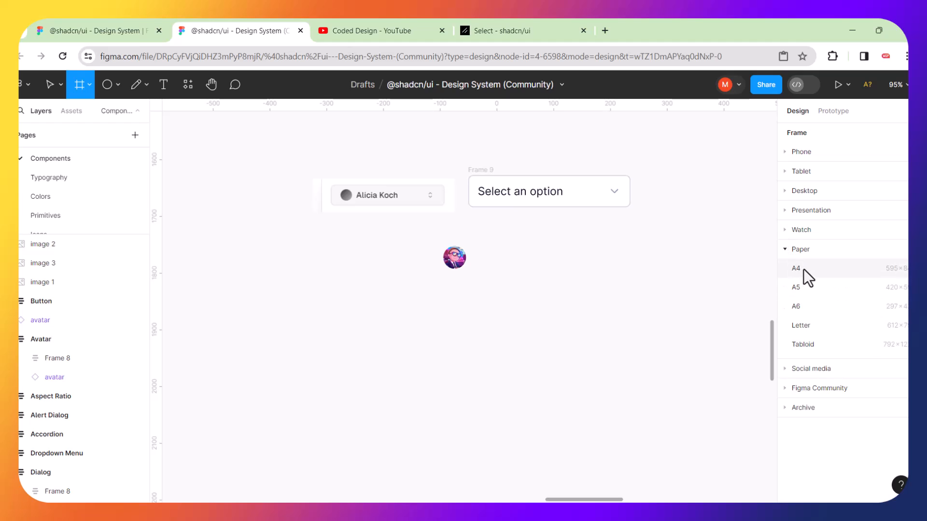
{"action": "left_click", "coordinate": [783, 250]}
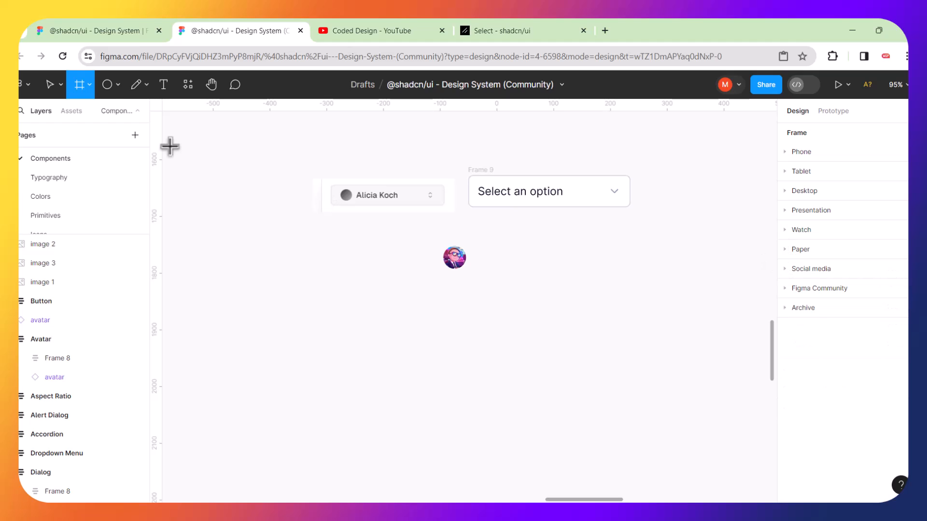
{"action": "left_click_drag", "start_coordinate": [284, 287], "coordinate": [514, 370]}
{"action": "left_click", "coordinate": [298, 242]}
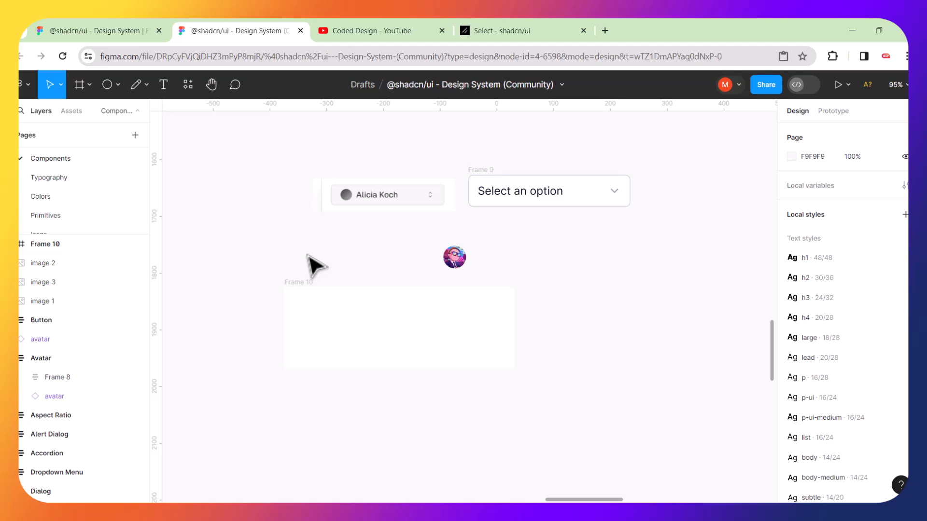
{"action": "left_click", "coordinate": [303, 283]}
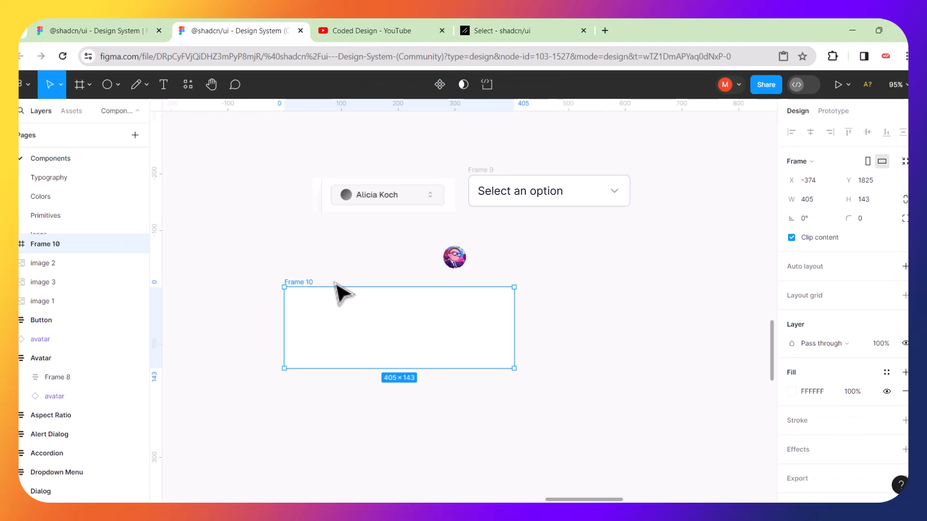
Delete the empty Frame 10 and nudge Frame 9 and the avatar into place.
{"action": "key", "text": "Delete"}
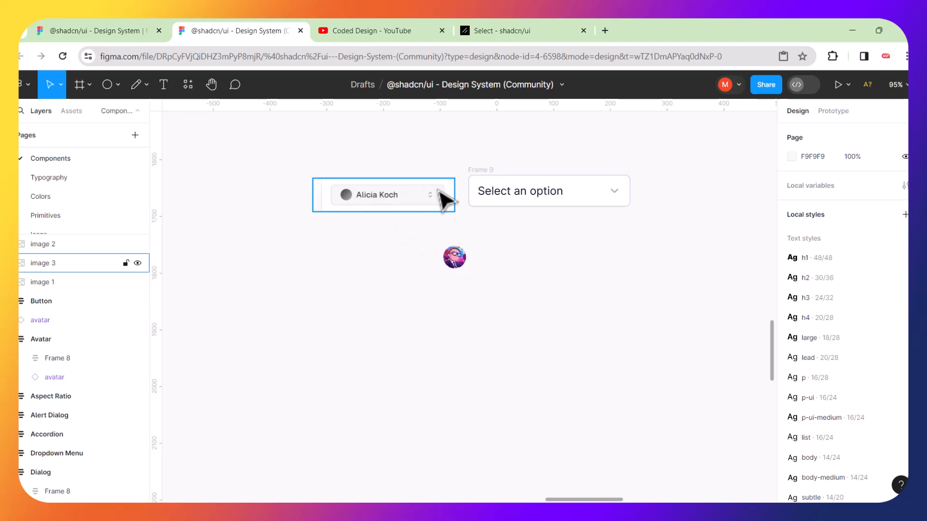
{"action": "scroll", "coordinate": [511, 200], "scroll_direction": "up", "scroll_amount": 5}
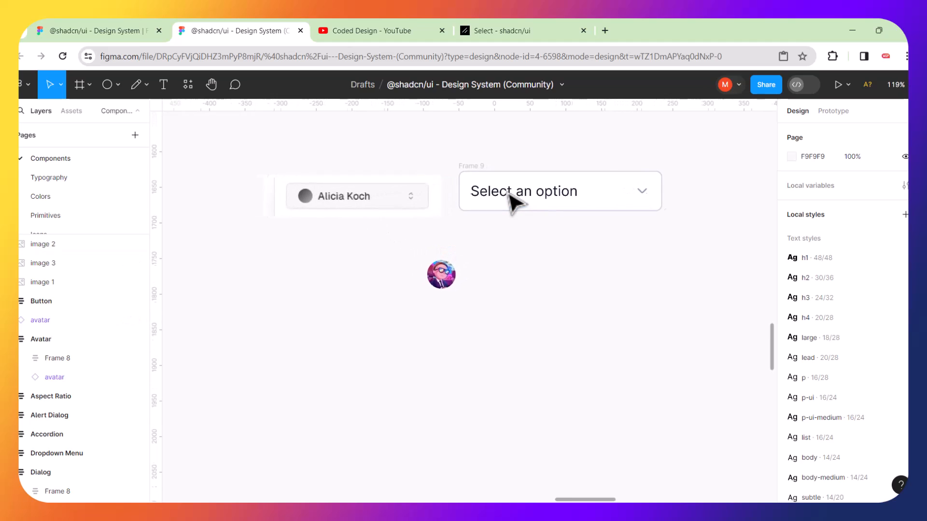
{"action": "left_click_drag", "start_coordinate": [462, 166], "coordinate": [459, 173]}
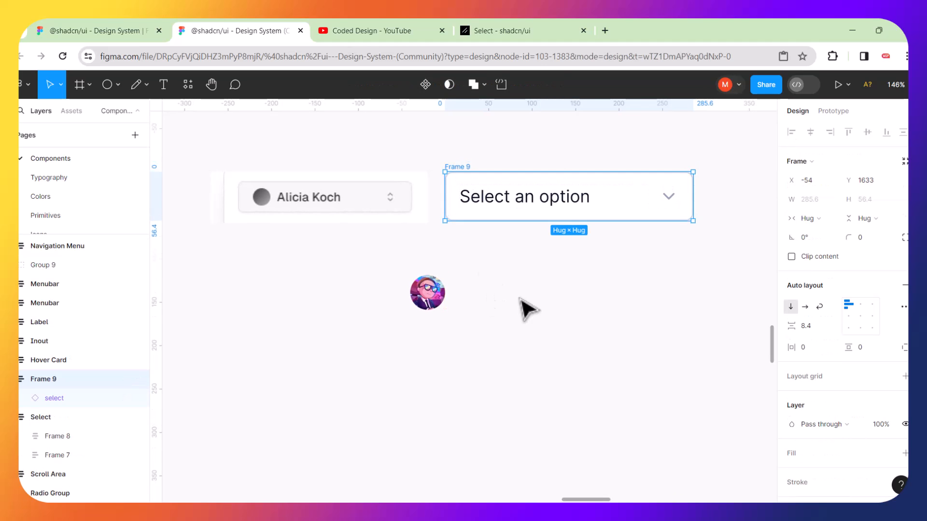
{"action": "left_click", "coordinate": [482, 309]}
{"action": "left_click", "coordinate": [439, 301]}
{"action": "left_click_drag", "start_coordinate": [465, 211], "coordinate": [435, 260]}
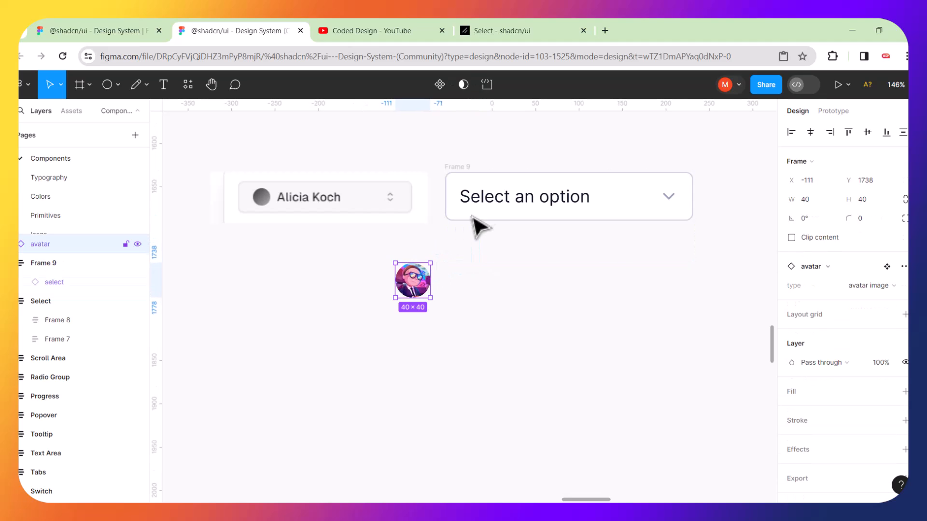
{"action": "left_click", "coordinate": [481, 225]}
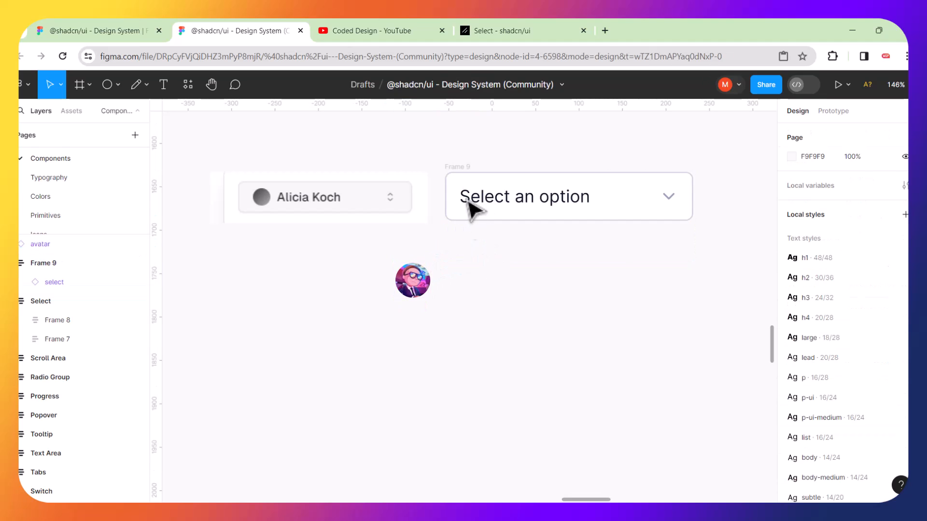
Shift the Alicia Koch reference image to the left.
{"action": "left_click", "coordinate": [469, 183]}
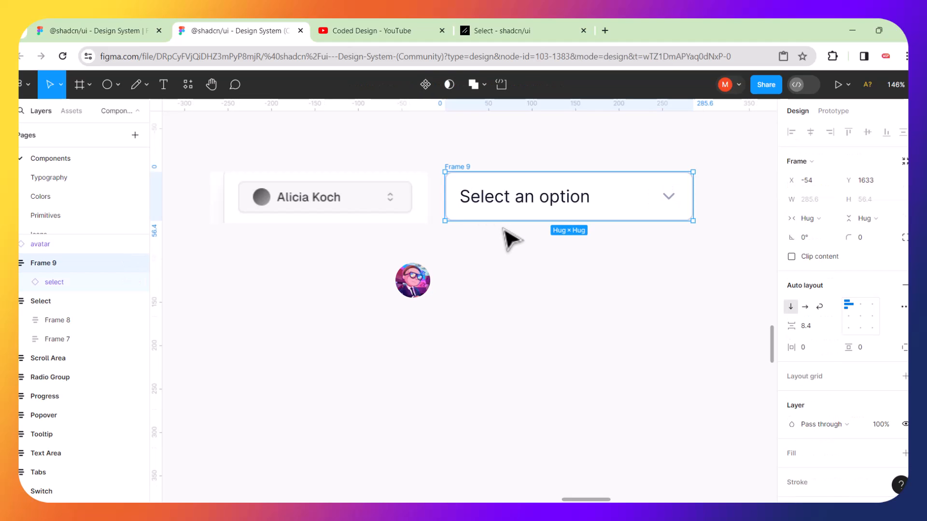
{"action": "left_click", "coordinate": [504, 251]}
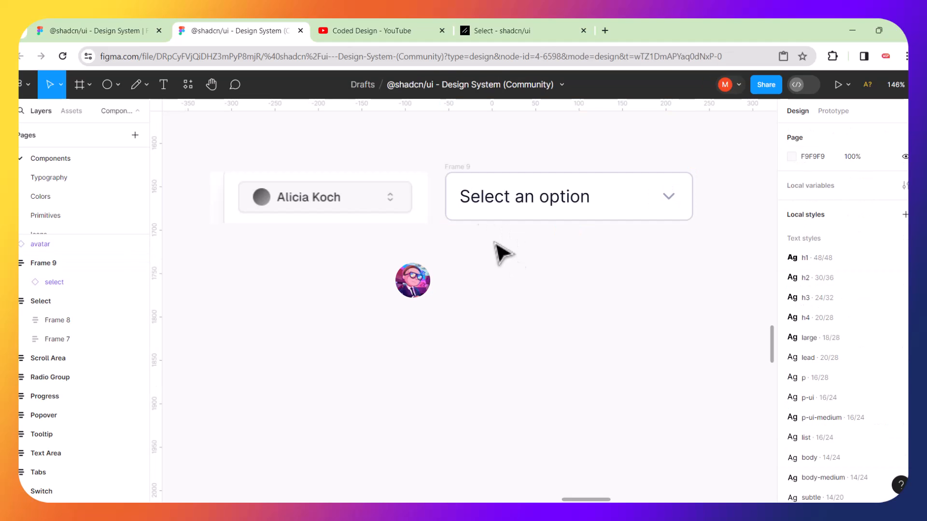
{"action": "left_click", "coordinate": [466, 171]}
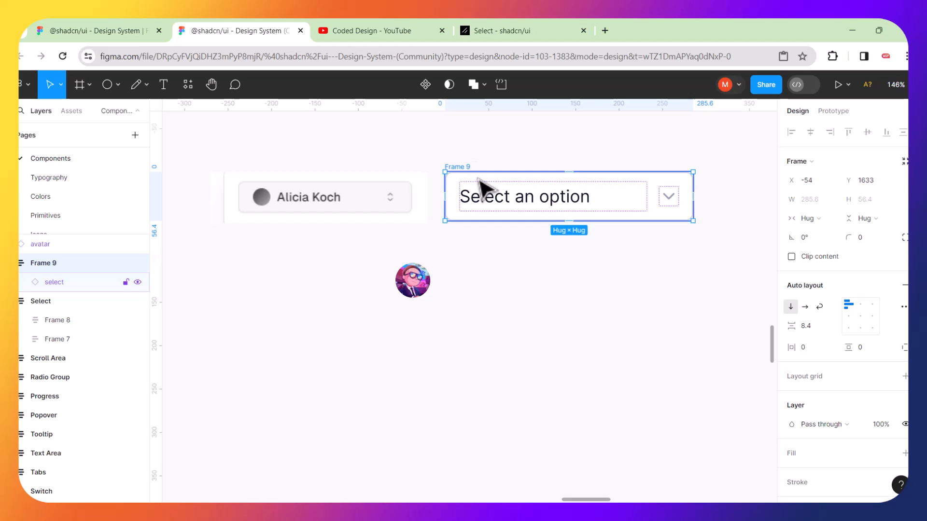
{"action": "left_click_drag", "start_coordinate": [410, 189], "coordinate": [370, 186]}
Move Frame 9's 'Select an option' trigger up and left to X -85, Y 1617.
{"action": "left_click", "coordinate": [459, 177]}
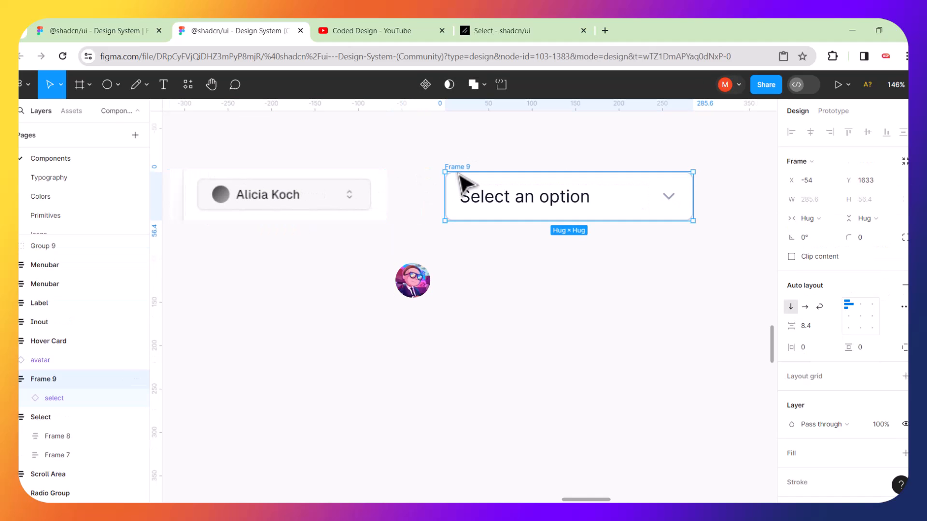
{"action": "right_click", "coordinate": [459, 177]}
{"action": "mouse_move", "coordinate": [457, 174]}
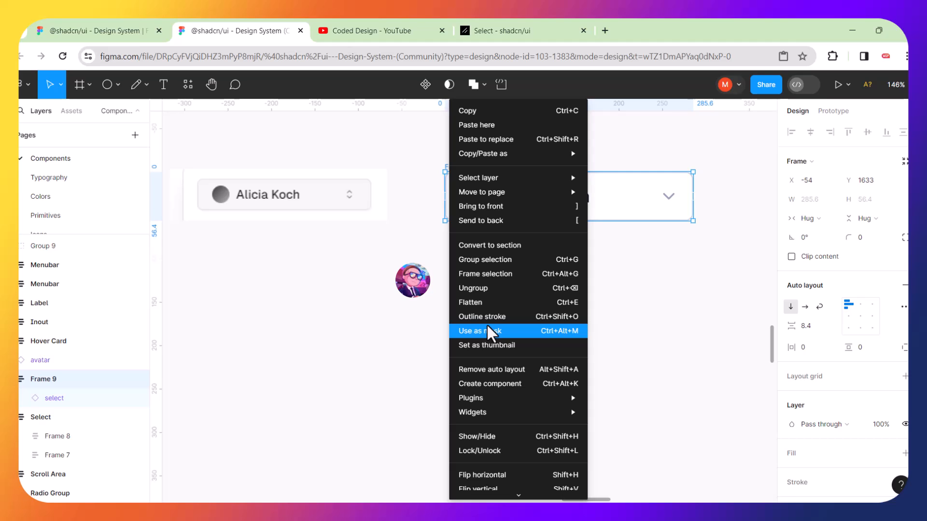
{"action": "left_click", "coordinate": [393, 365]}
{"action": "left_click", "coordinate": [393, 365]}
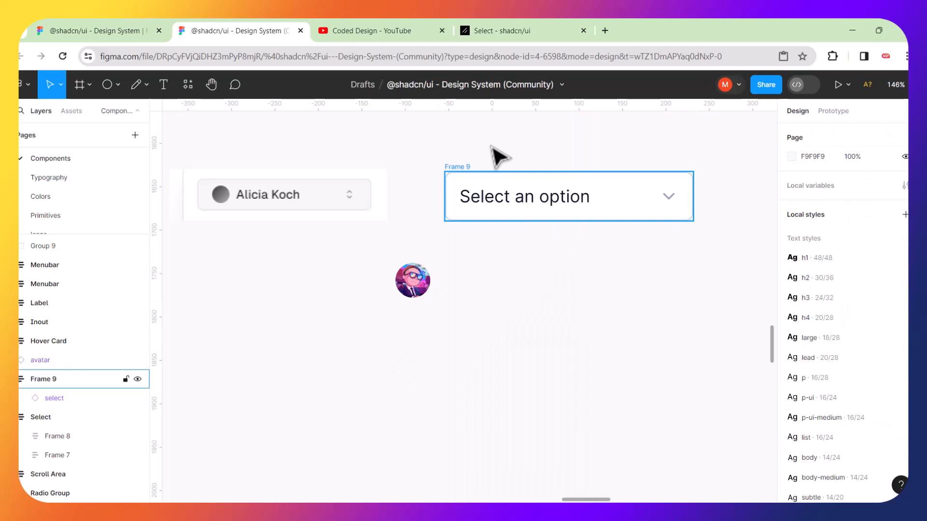
{"action": "double_click", "coordinate": [455, 169]}
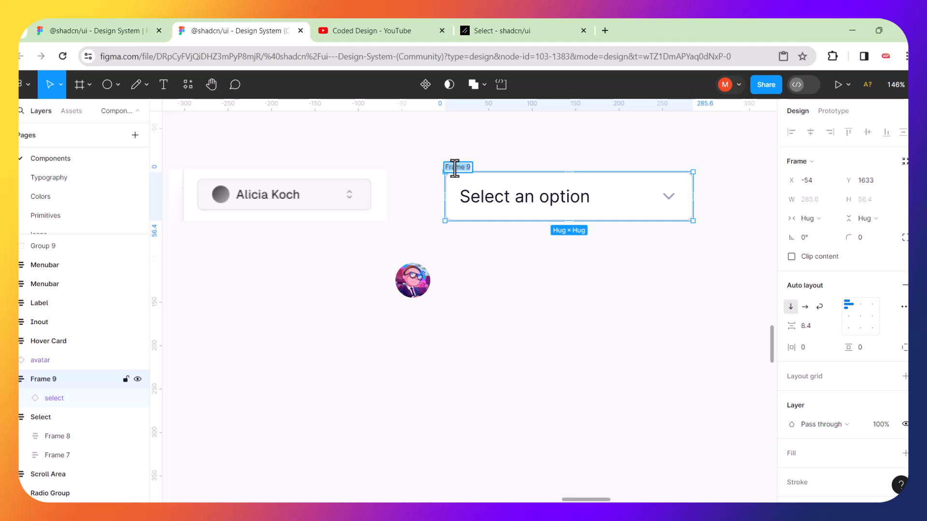
{"action": "left_click", "coordinate": [486, 258]}
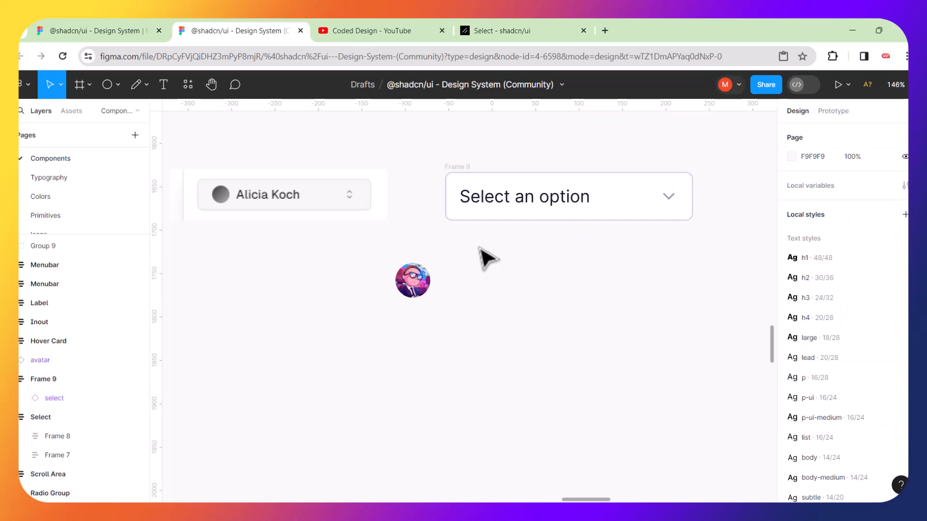
{"action": "left_click", "coordinate": [466, 171]}
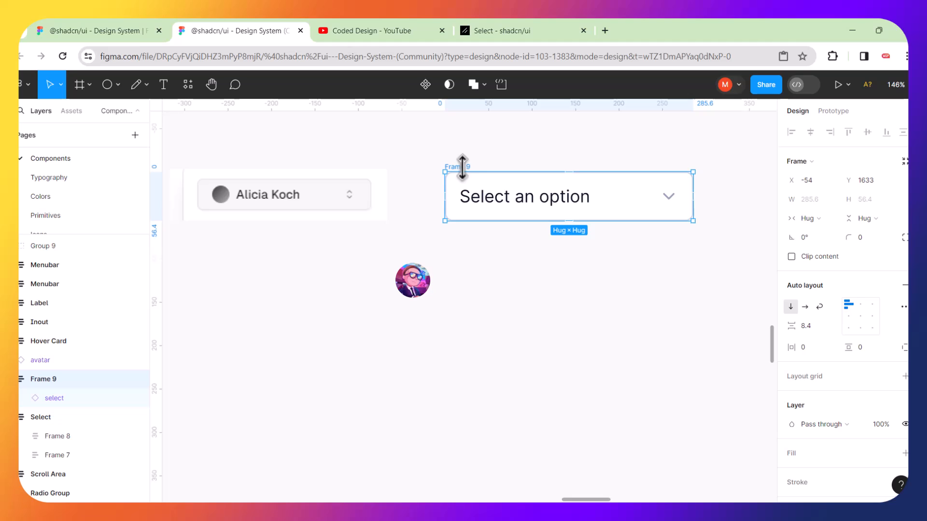
{"action": "left_click_drag", "start_coordinate": [464, 176], "coordinate": [439, 160]}
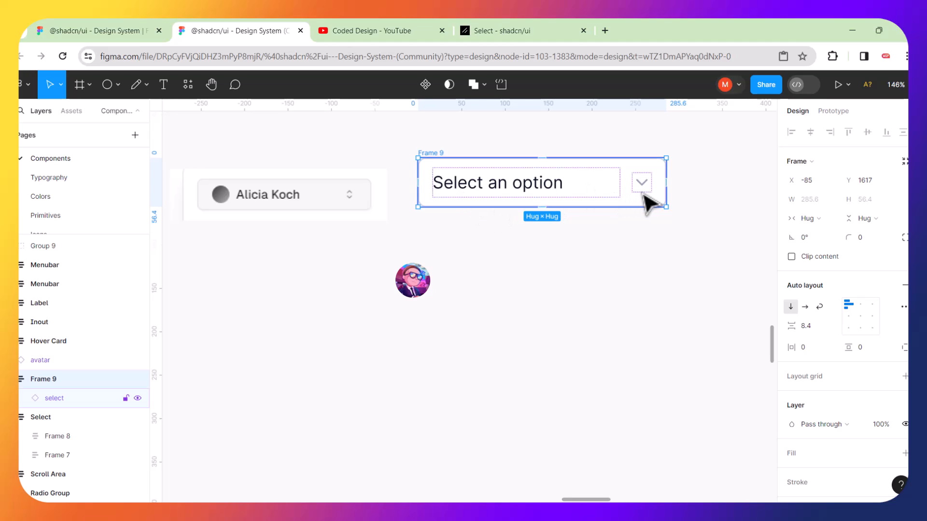
Drag the 'Select an option' select instance out beside the avatar and delete the empty Frame 9.
{"action": "left_click", "coordinate": [517, 190]}
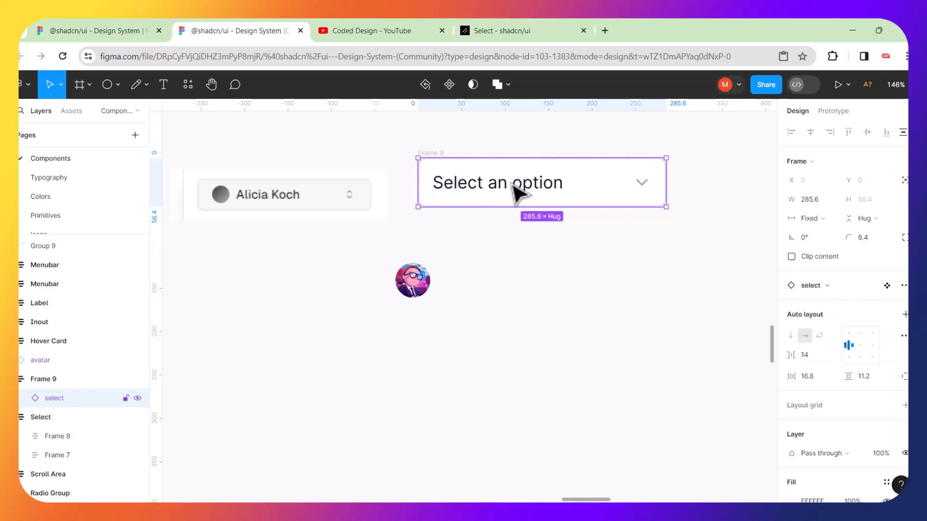
{"action": "right_click", "coordinate": [479, 186]}
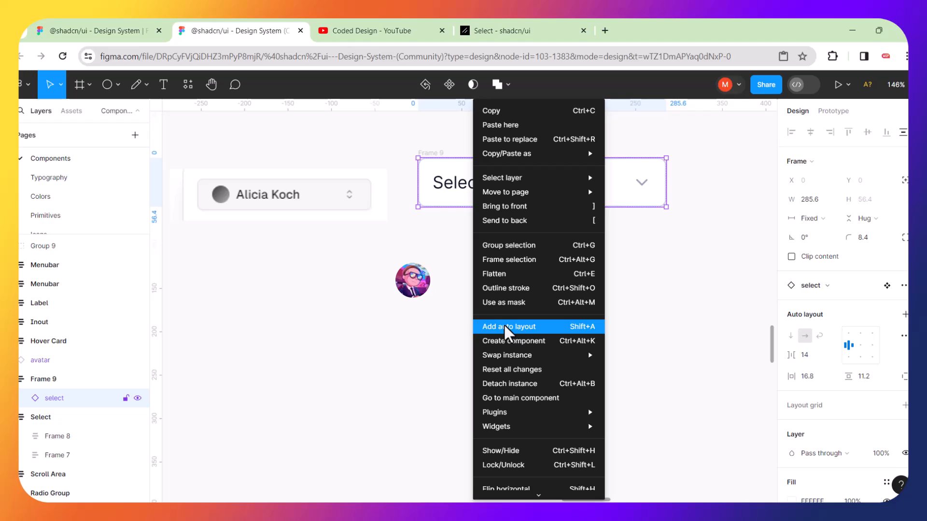
{"action": "left_click", "coordinate": [433, 351]}
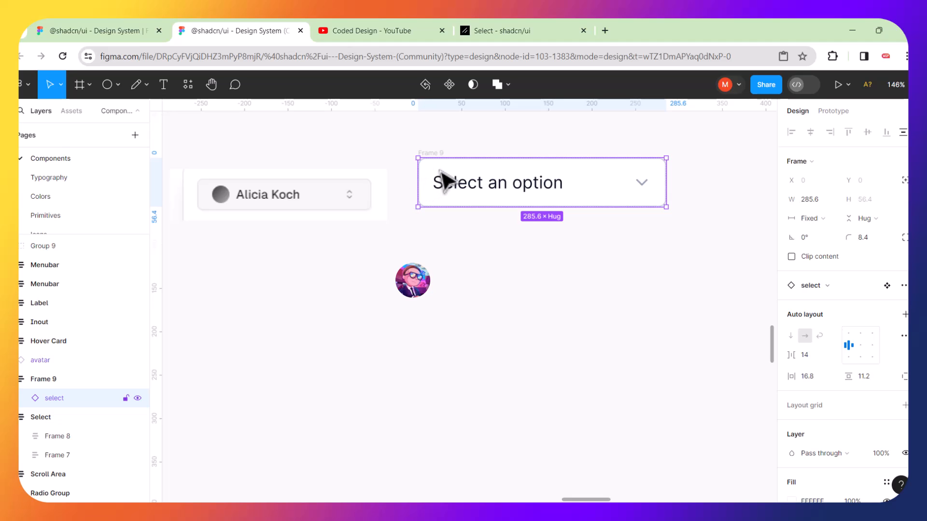
{"action": "left_click_drag", "start_coordinate": [445, 180], "coordinate": [466, 256]}
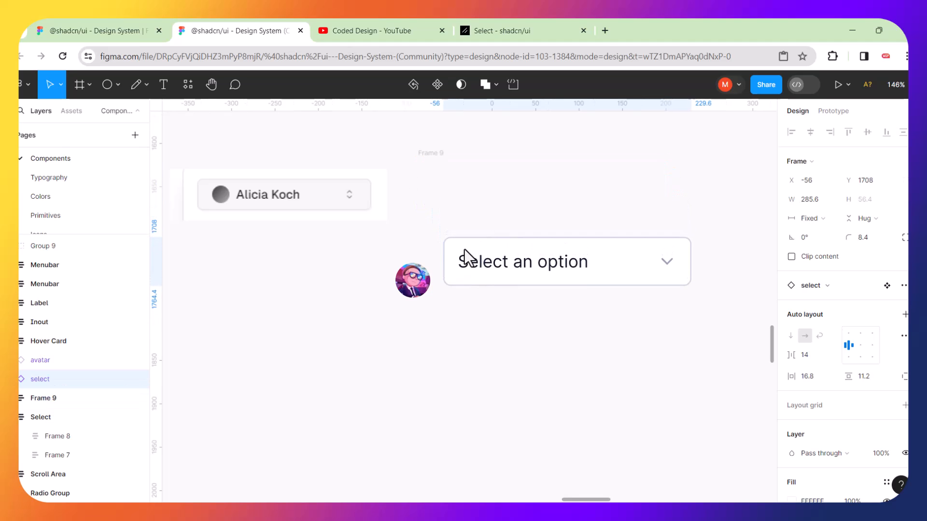
{"action": "left_click", "coordinate": [436, 153]}
{"action": "key", "text": "Delete"}
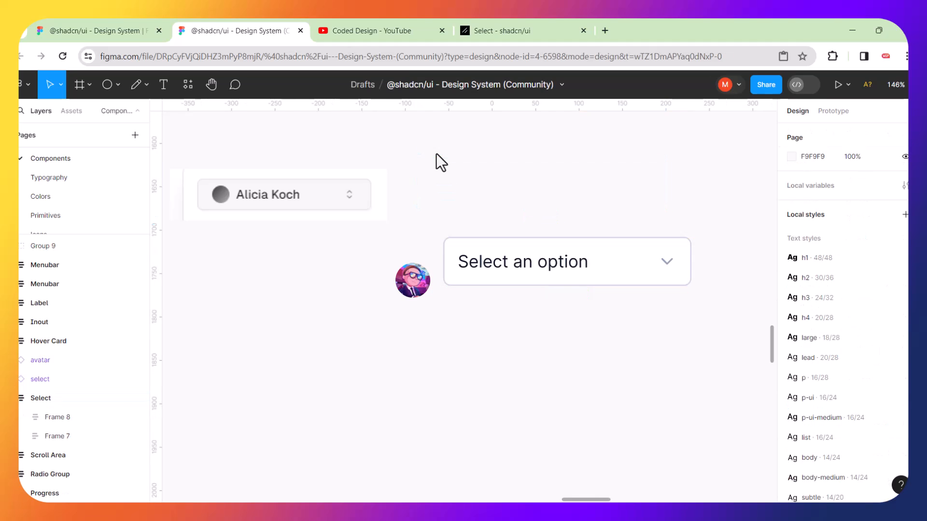
Line the select instance up beside the Alicia Koch reference and detach it into a plain frame.
{"action": "left_click_drag", "start_coordinate": [468, 244], "coordinate": [459, 215]}
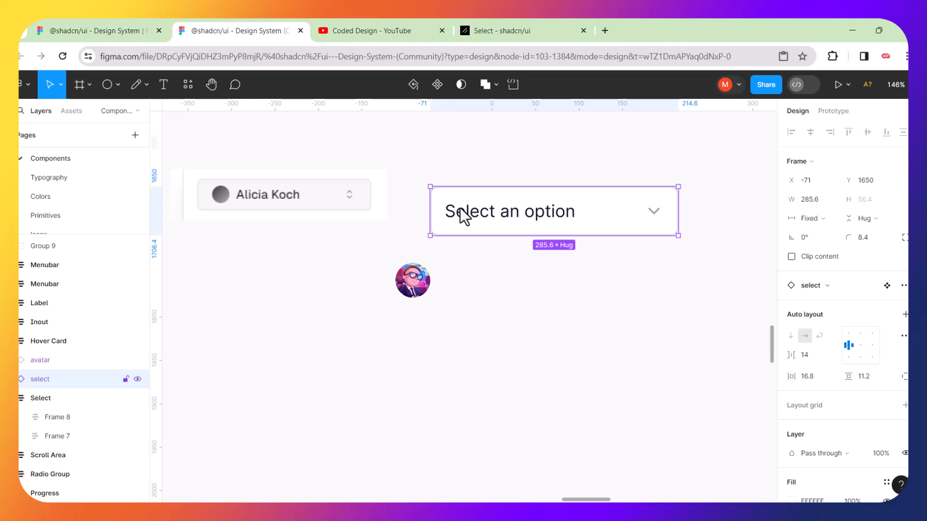
{"action": "left_click_drag", "start_coordinate": [462, 213], "coordinate": [458, 199]}
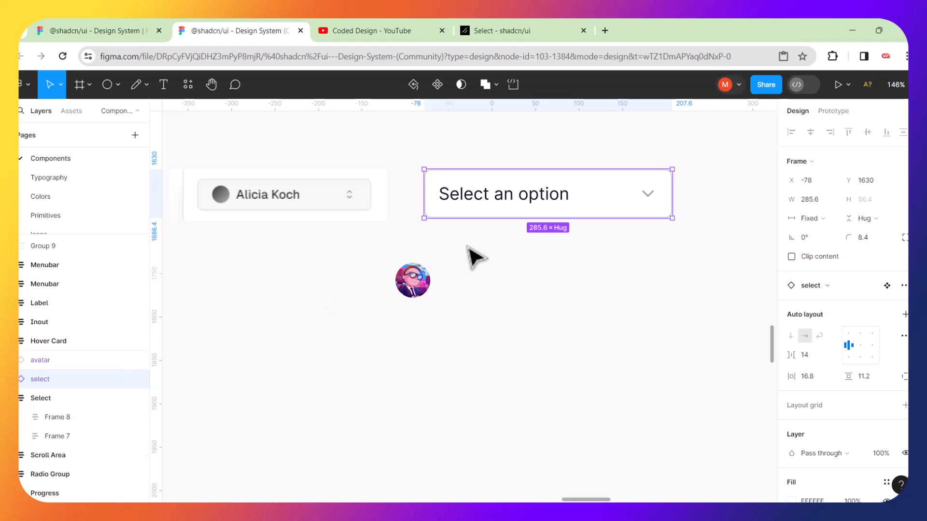
{"action": "right_click", "coordinate": [469, 202]}
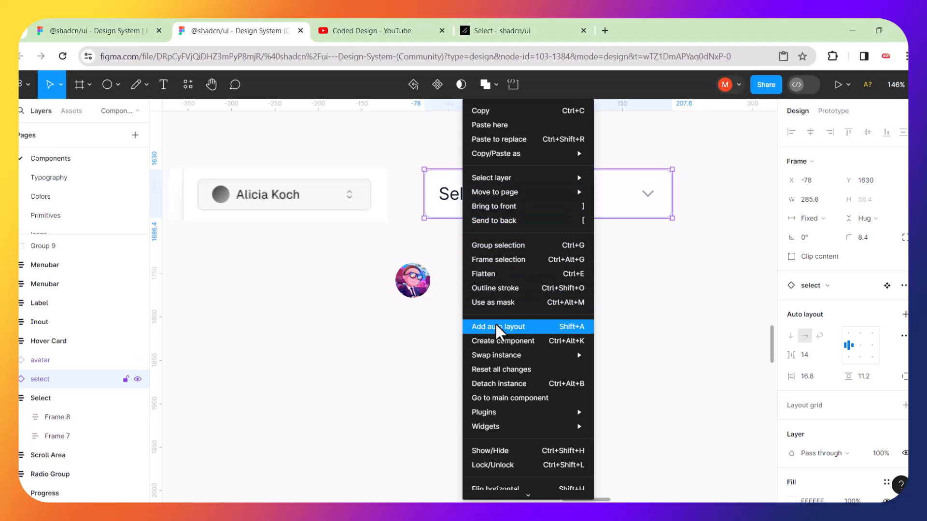
{"action": "left_click", "coordinate": [499, 383]}
{"action": "left_click", "coordinate": [531, 279]}
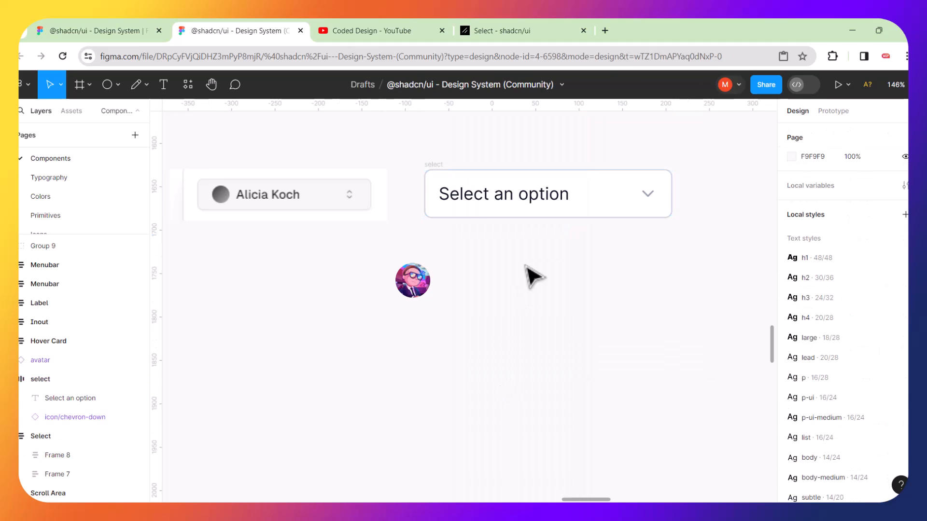
Inspect the detached frame's text and chevron, undoing a trial move of the text.
{"action": "left_click", "coordinate": [478, 209]}
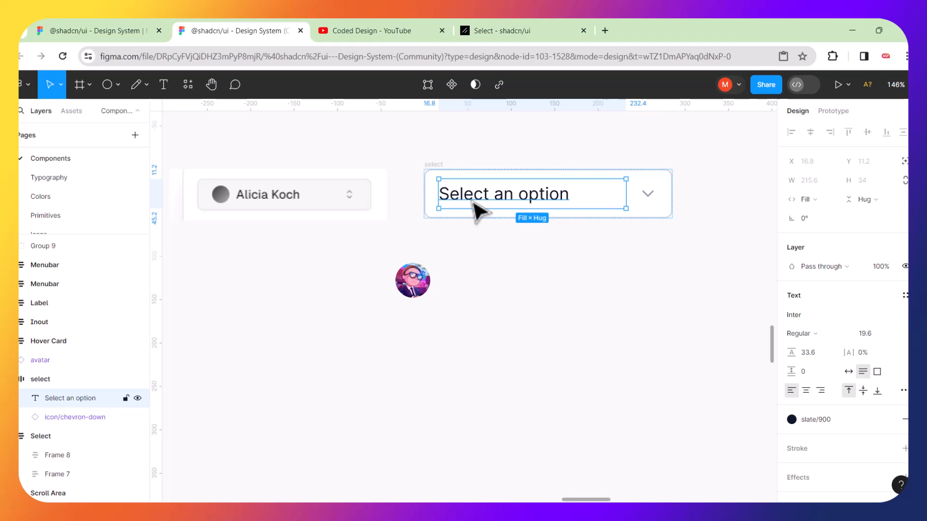
{"action": "left_click", "coordinate": [648, 193]}
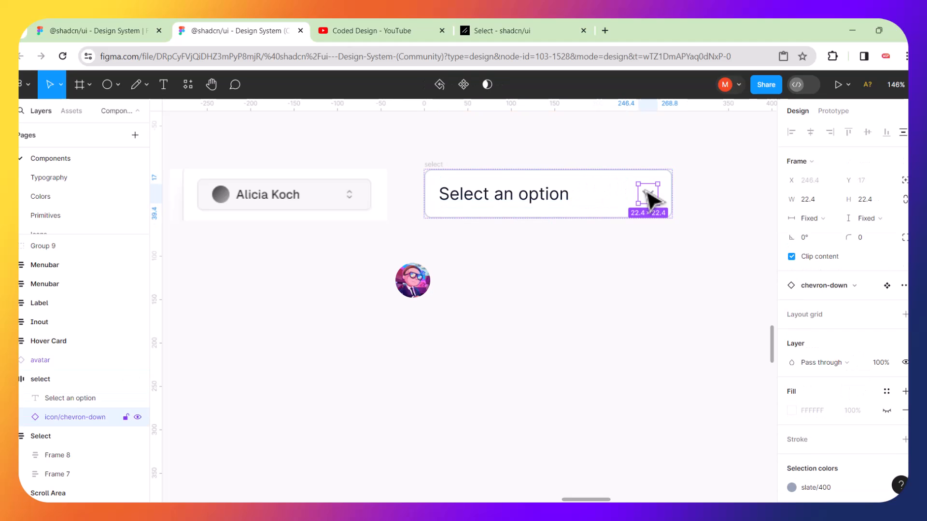
{"action": "left_click", "coordinate": [594, 201]}
{"action": "left_click", "coordinate": [560, 269]}
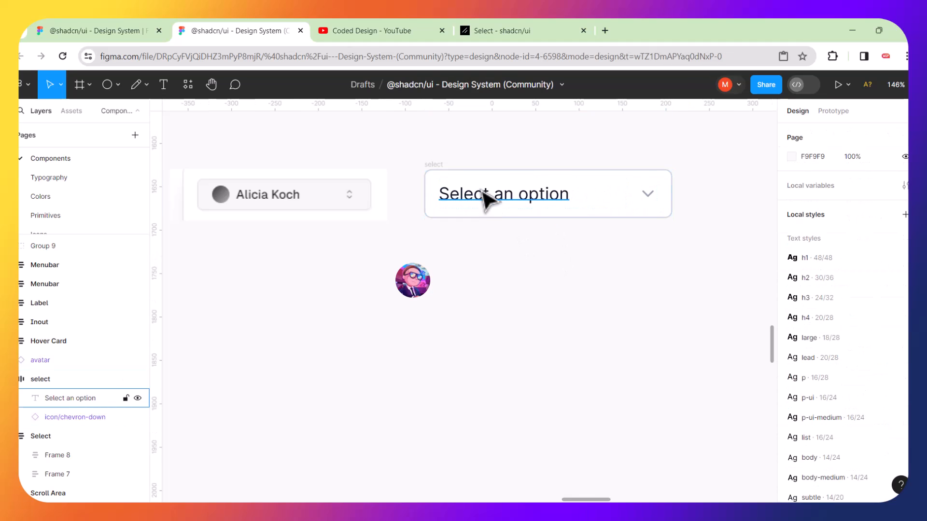
{"action": "left_click_drag", "start_coordinate": [486, 198], "coordinate": [489, 235]}
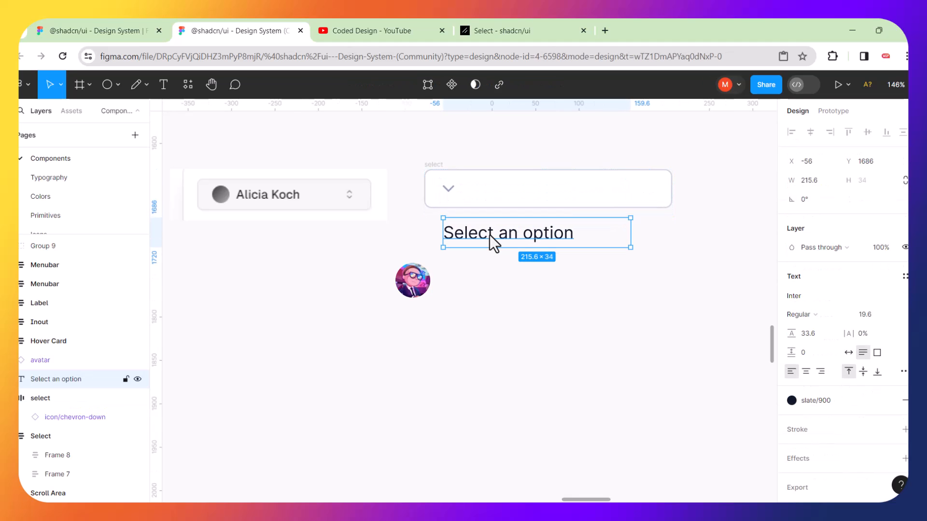
{"action": "key", "text": "ctrl+z"}
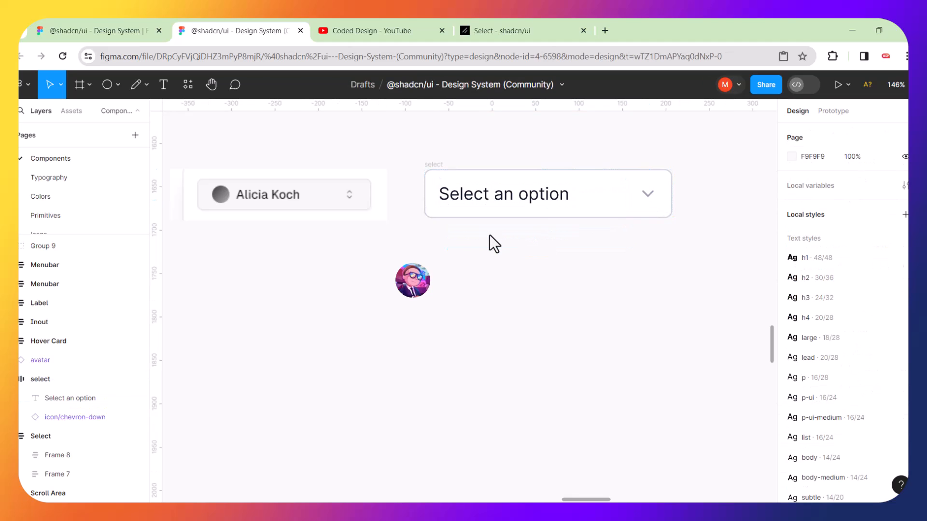
{"action": "left_click", "coordinate": [649, 194]}
{"action": "right_click", "coordinate": [641, 193]}
{"action": "left_click", "coordinate": [554, 299]}
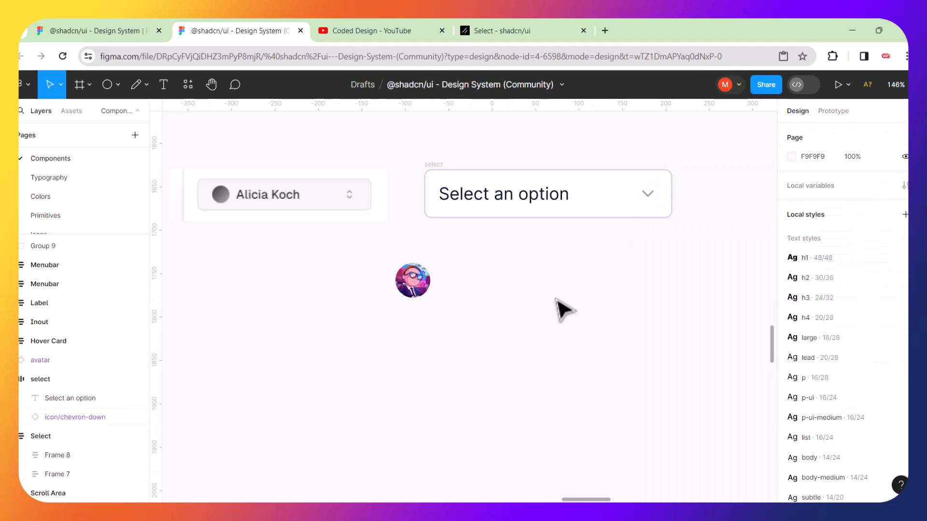
Try placing the avatar inside the select frame, then undo so it stays below.
{"action": "left_click_drag", "start_coordinate": [418, 268], "coordinate": [439, 192]}
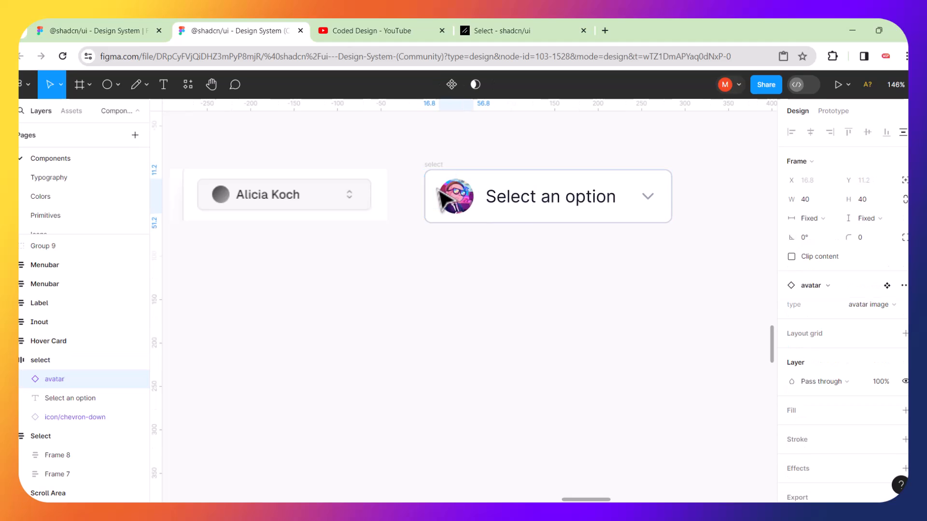
{"action": "left_click", "coordinate": [450, 291]}
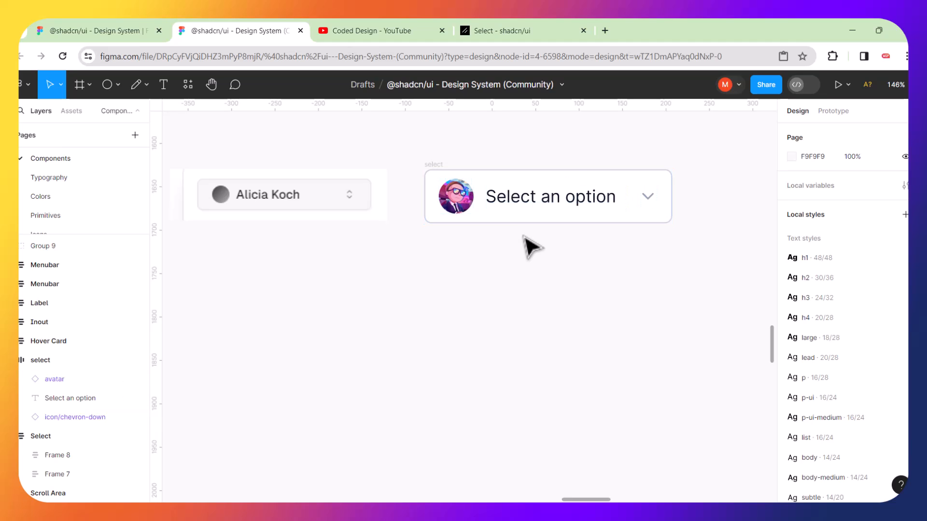
{"action": "key", "text": "ctrl+z"}
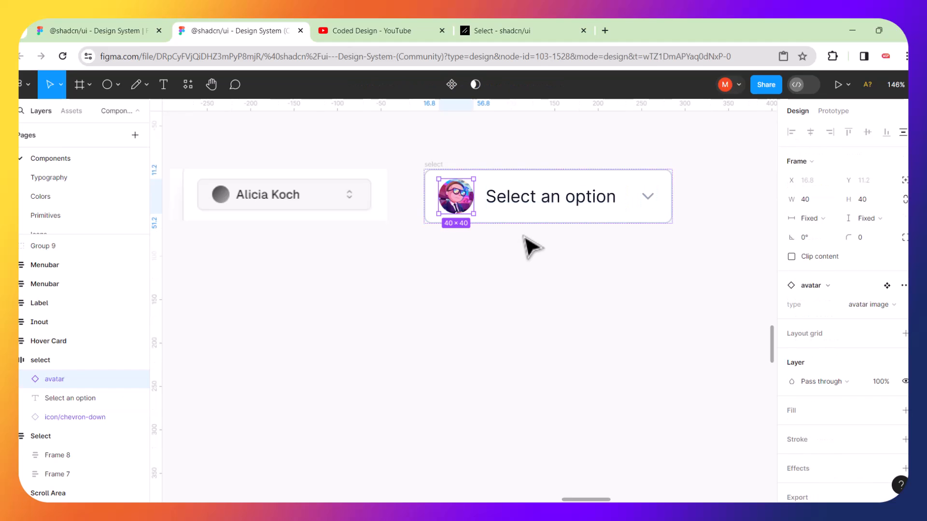
{"action": "key", "text": "ctrl+shift+z"}
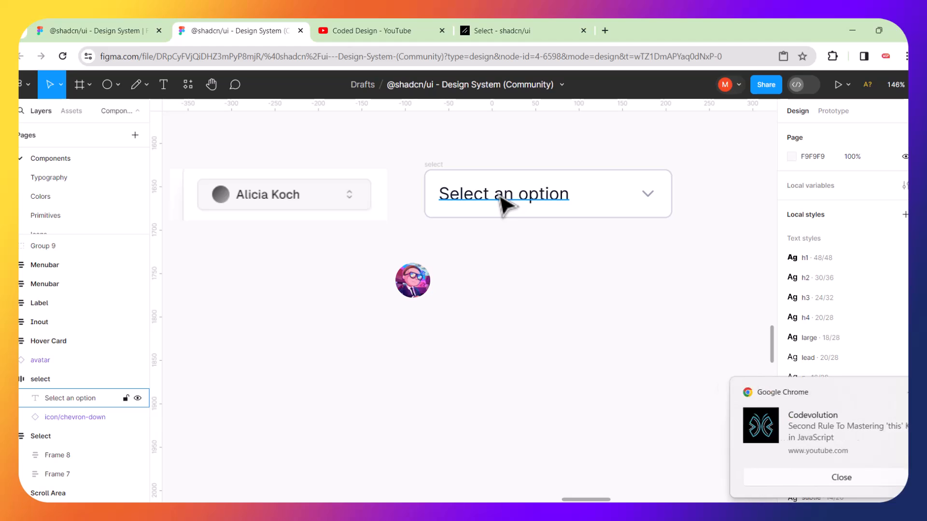
{"action": "left_click", "coordinate": [459, 210]}
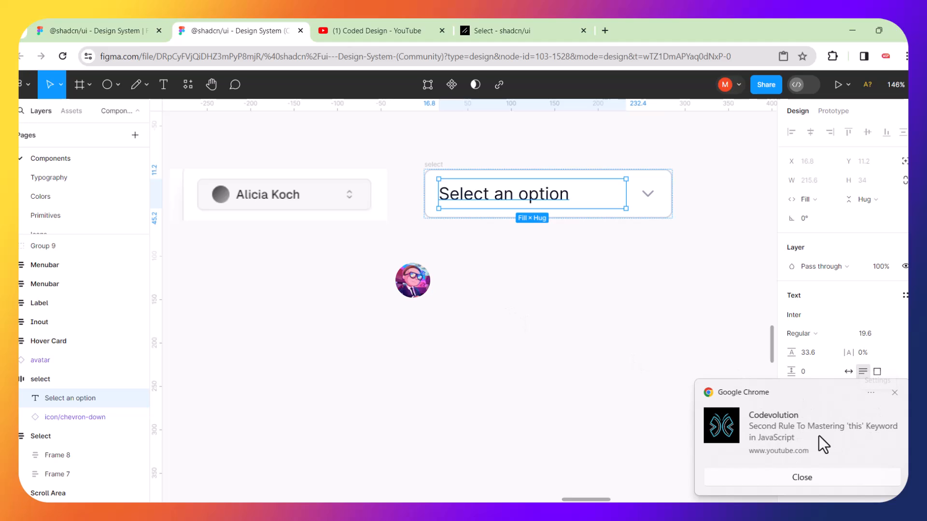
{"action": "left_click", "coordinate": [895, 392]}
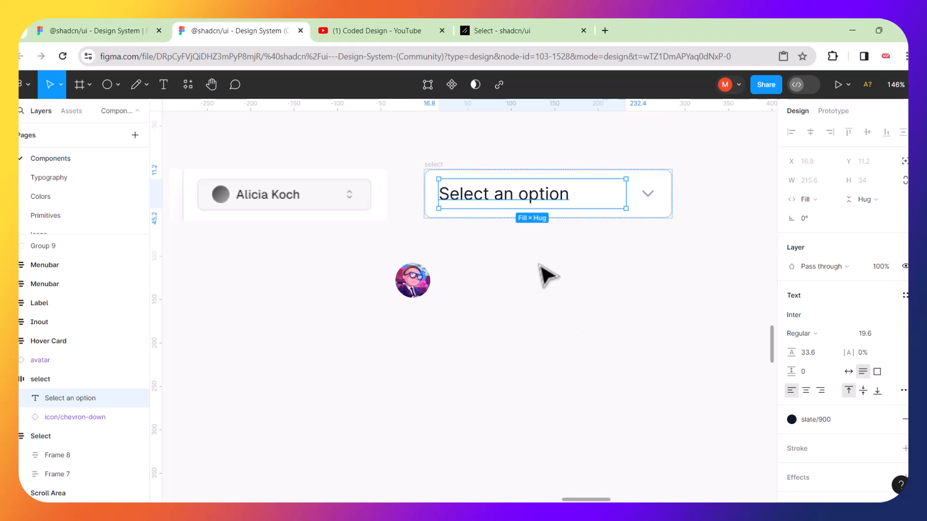
{"action": "left_click", "coordinate": [548, 275]}
{"action": "left_click", "coordinate": [441, 182]}
{"action": "right_click", "coordinate": [442, 182]}
{"action": "left_click", "coordinate": [393, 167]}
{"action": "left_click", "coordinate": [394, 160]}
{"action": "left_click", "coordinate": [437, 173]}
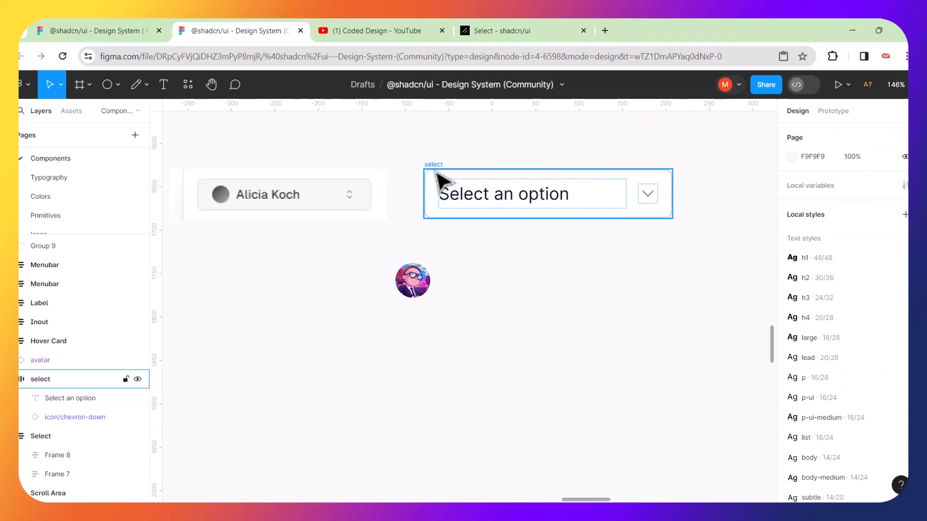
{"action": "right_click", "coordinate": [437, 174]}
{"action": "mouse_move", "coordinate": [438, 175]}
{"action": "left_click", "coordinate": [398, 160]}
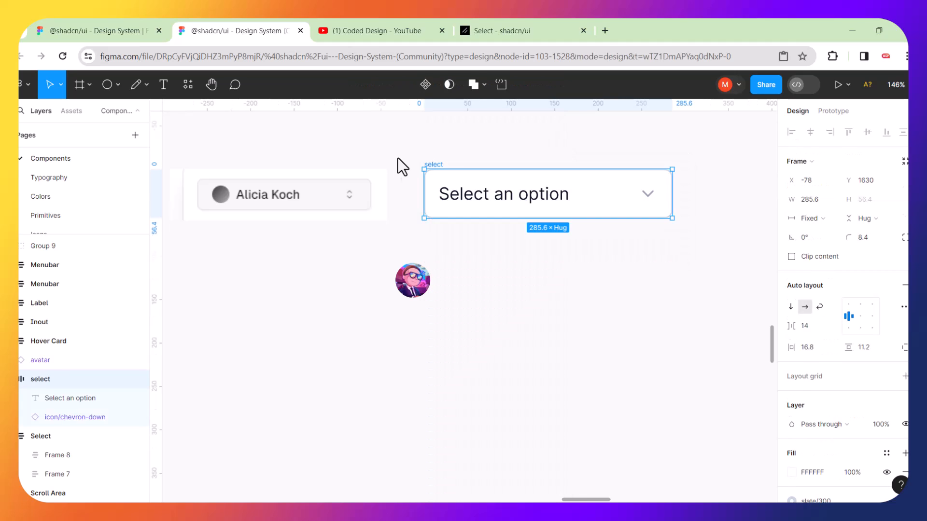
{"action": "left_click", "coordinate": [399, 160]}
{"action": "right_click", "coordinate": [443, 186]}
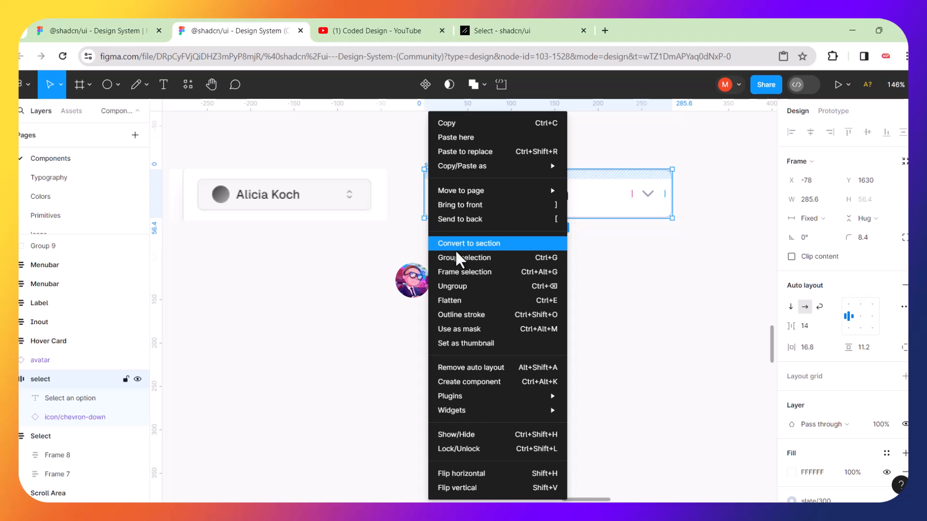
{"action": "left_click", "coordinate": [457, 284]}
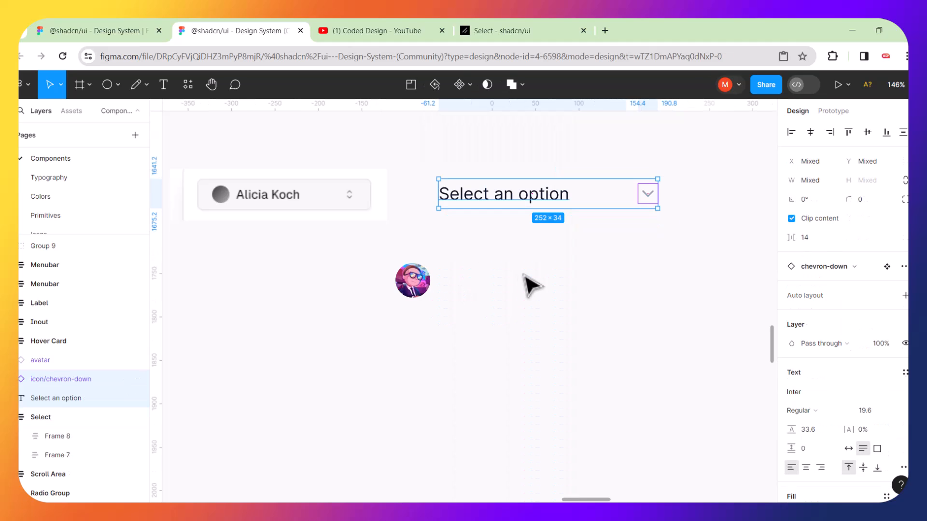
{"action": "key", "text": "Escape"}
{"action": "key", "text": "ctrl+z"}
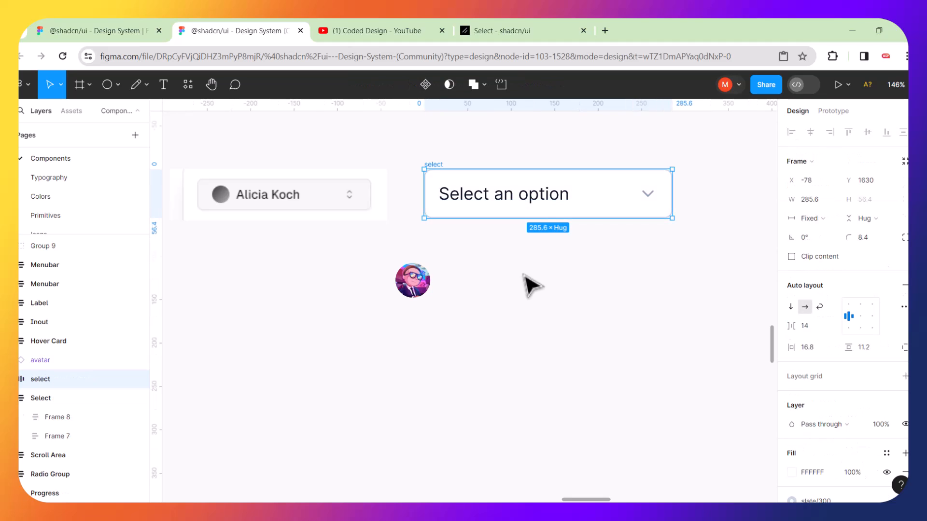
{"action": "left_click", "coordinate": [524, 284]}
{"action": "left_click", "coordinate": [491, 206]}
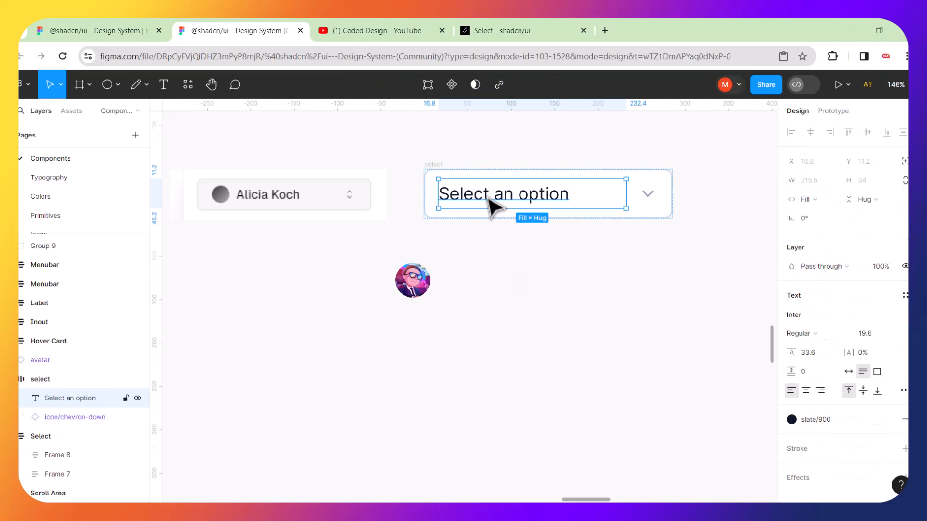
{"action": "right_click", "coordinate": [491, 206]}
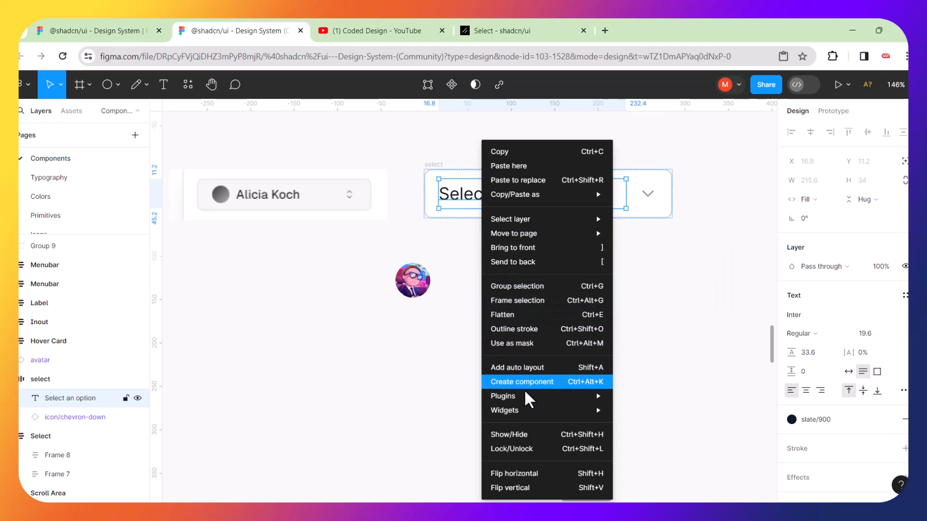
{"action": "left_click", "coordinate": [443, 379]}
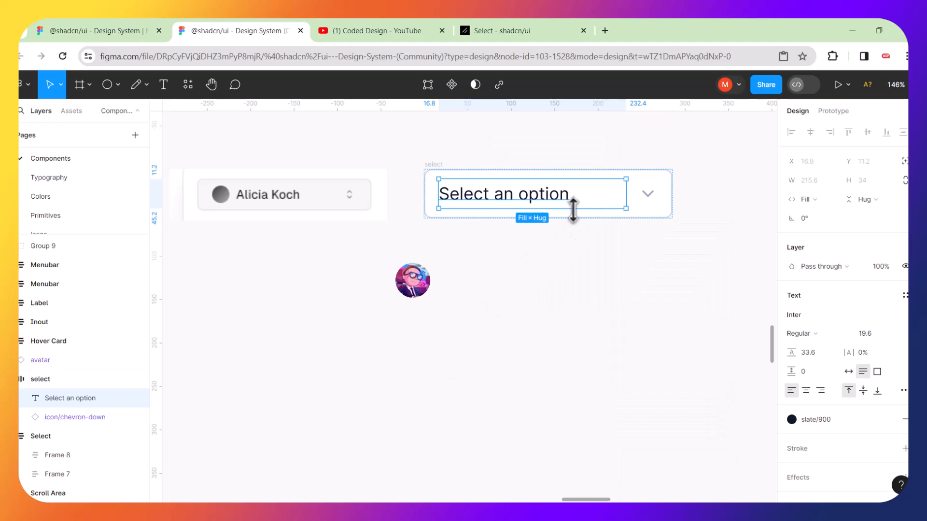
Pull the 'Select an option' text and chevron out of the select frame, narrowing the text to 160 wide.
{"action": "left_click_drag", "start_coordinate": [546, 197], "coordinate": [548, 259]}
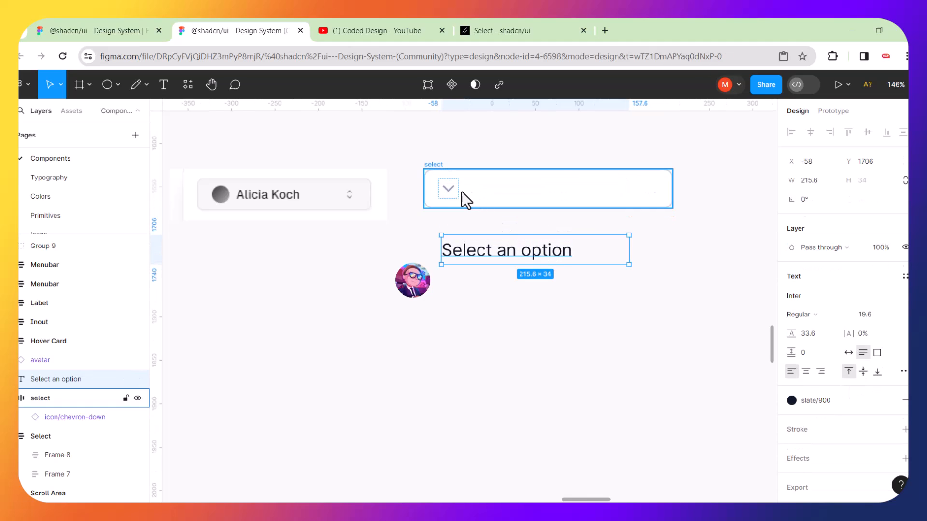
{"action": "left_click_drag", "start_coordinate": [453, 190], "coordinate": [629, 269]}
{"action": "left_click", "coordinate": [607, 230]}
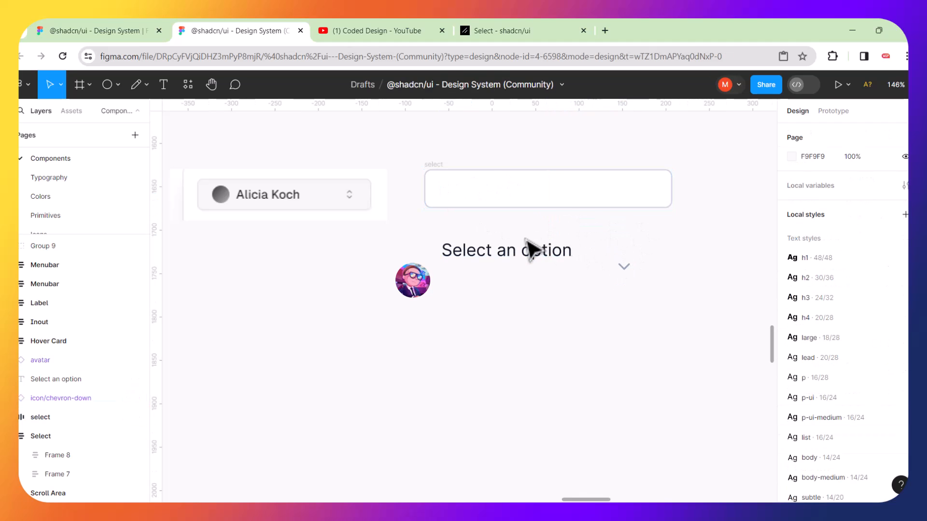
{"action": "left_click_drag", "start_coordinate": [507, 254], "coordinate": [512, 290]}
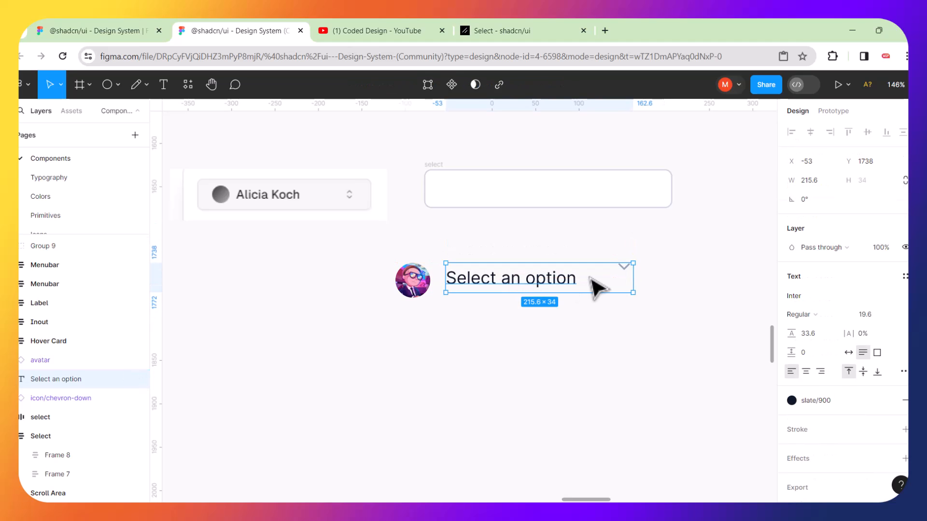
{"action": "left_click_drag", "start_coordinate": [630, 281], "coordinate": [585, 282]}
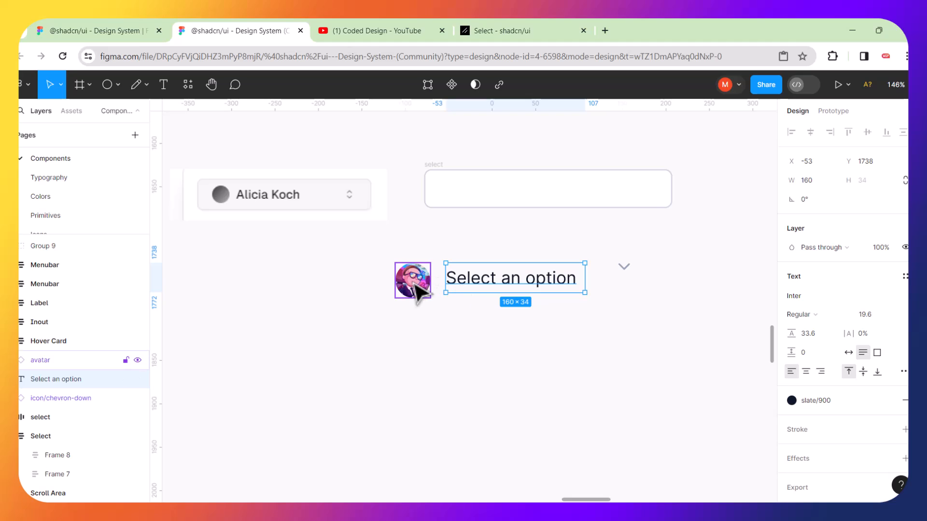
Arrange the avatar, text and chevron-down icon in a row and select all three.
{"action": "left_click_drag", "start_coordinate": [414, 290], "coordinate": [389, 340]}
{"action": "left_click_drag", "start_coordinate": [403, 375], "coordinate": [407, 386]}
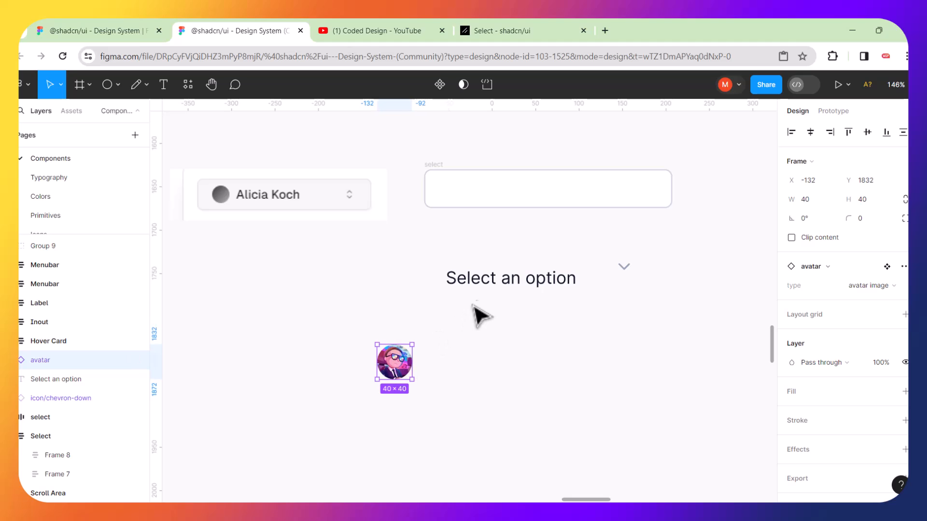
{"action": "left_click_drag", "start_coordinate": [517, 286], "coordinate": [487, 280]}
{"action": "left_click_drag", "start_coordinate": [630, 270], "coordinate": [639, 250]}
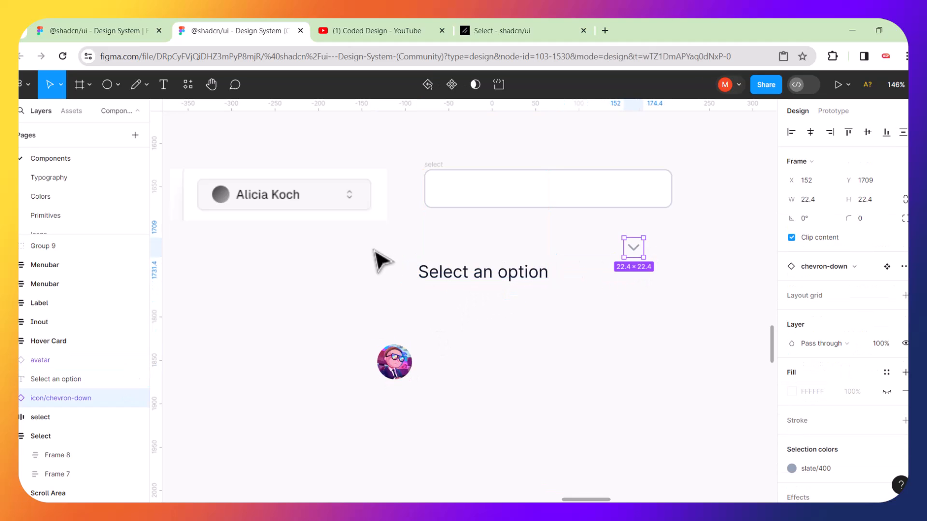
{"action": "left_click_drag", "start_coordinate": [295, 243], "coordinate": [356, 256]}
{"action": "left_click_drag", "start_coordinate": [620, 332], "coordinate": [681, 424]}
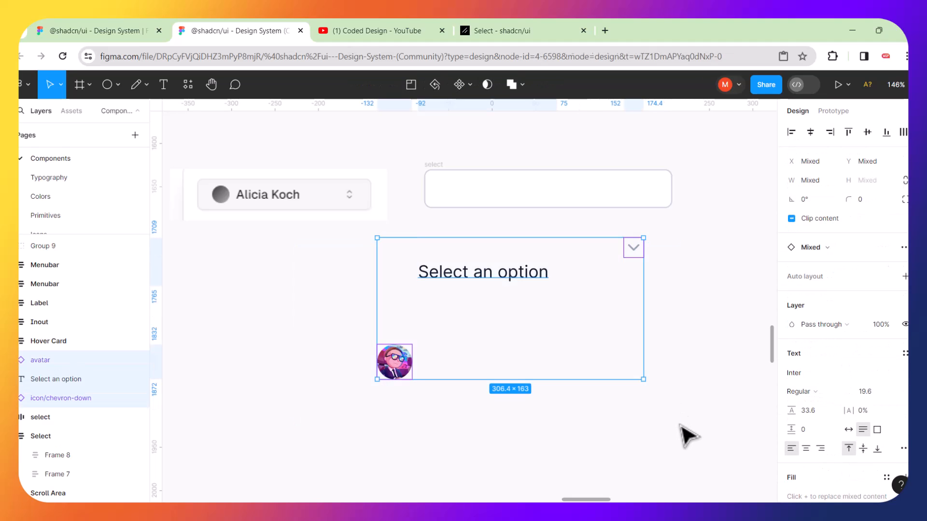
Try wrapping the layers in auto layout with Shift+A, undoing each attempt.
{"action": "key", "text": "shift+a"}
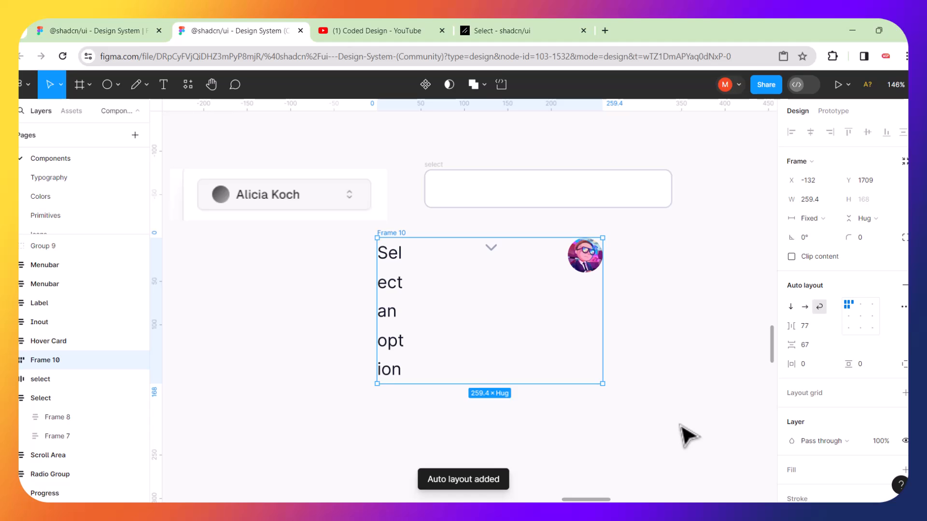
{"action": "key", "text": "ctrl+z"}
{"action": "left_click", "coordinate": [669, 408]}
{"action": "left_click", "coordinate": [462, 276]}
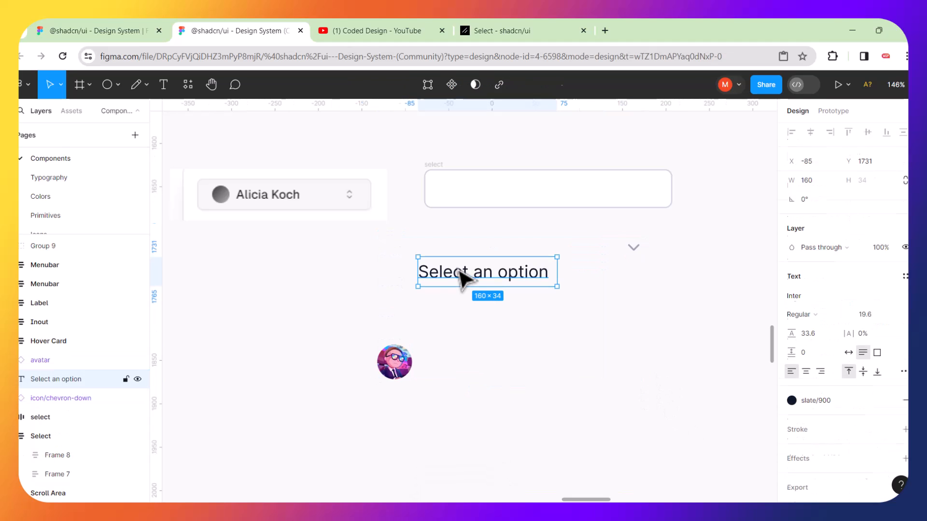
{"action": "left_click", "coordinate": [395, 367], "text": "shift"}
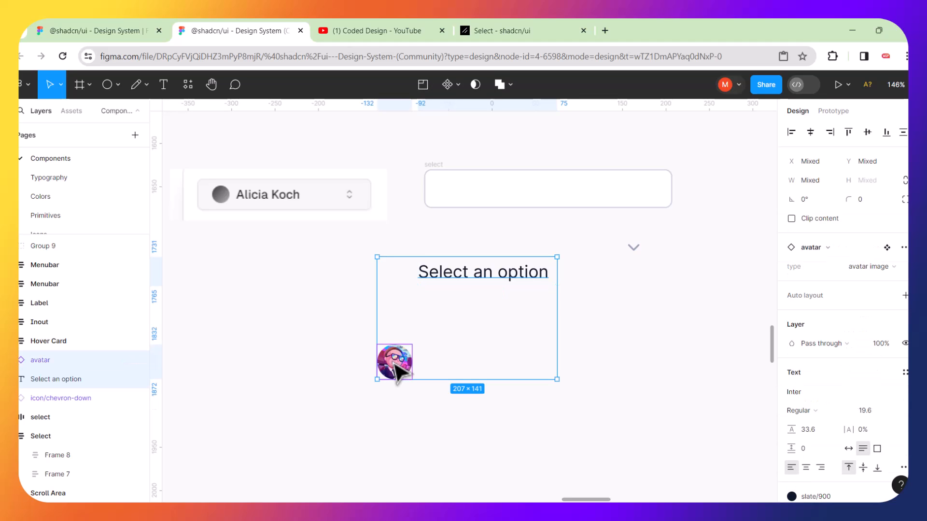
{"action": "key", "text": "shift+a"}
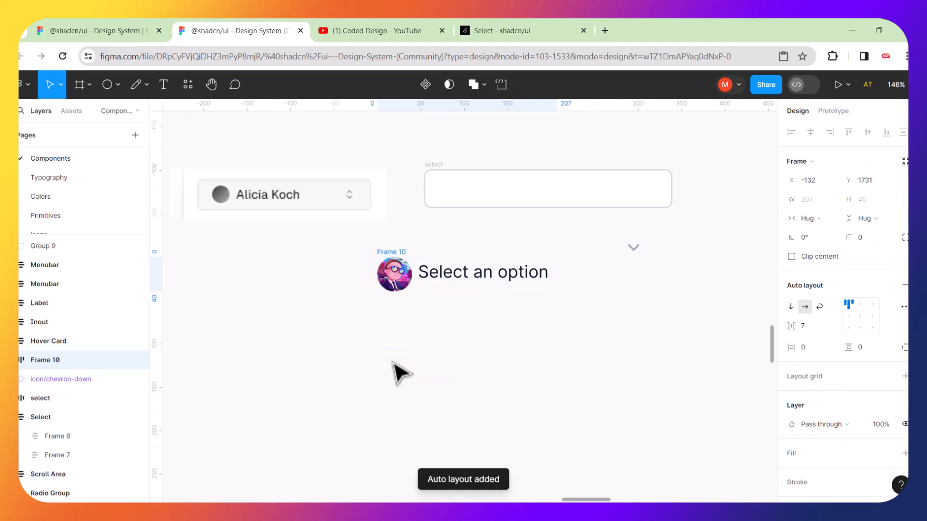
{"action": "key", "text": "ctrl+z"}
{"action": "left_click", "coordinate": [389, 215]}
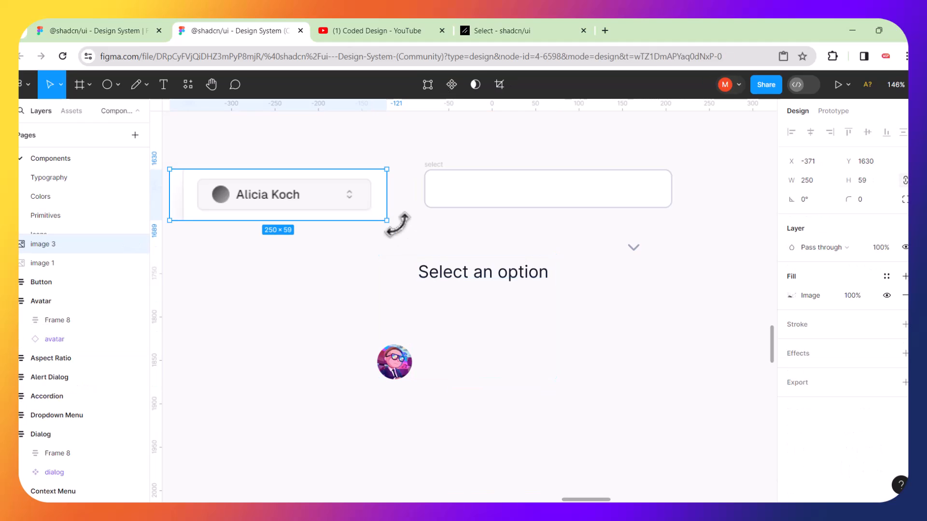
{"action": "left_click", "coordinate": [404, 226]}
Wrap the avatar, text and chevron in auto-layout Frame 10 and widen it so the text fits one line.
{"action": "left_click_drag", "start_coordinate": [340, 237], "coordinate": [674, 409]}
{"action": "key", "text": "shift+a"}
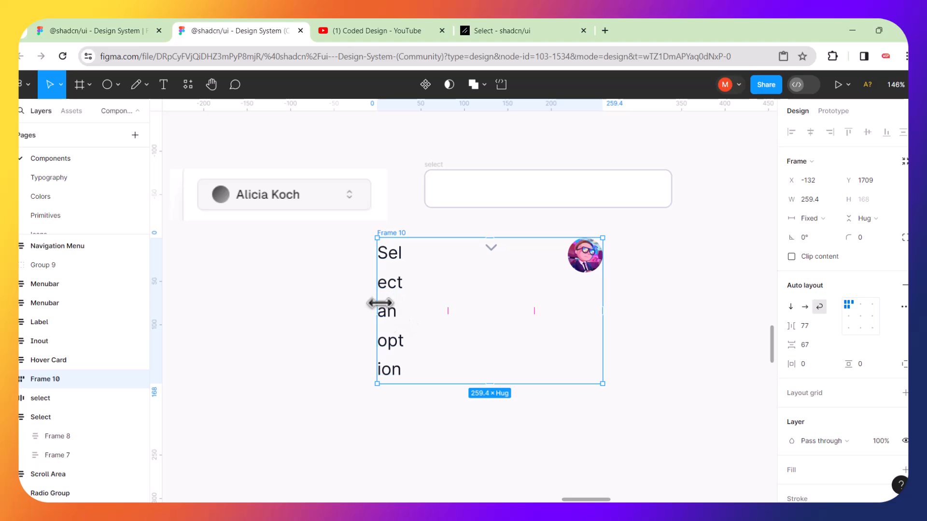
{"action": "left_click_drag", "start_coordinate": [379, 303], "coordinate": [260, 304]}
{"action": "left_click", "coordinate": [372, 355]}
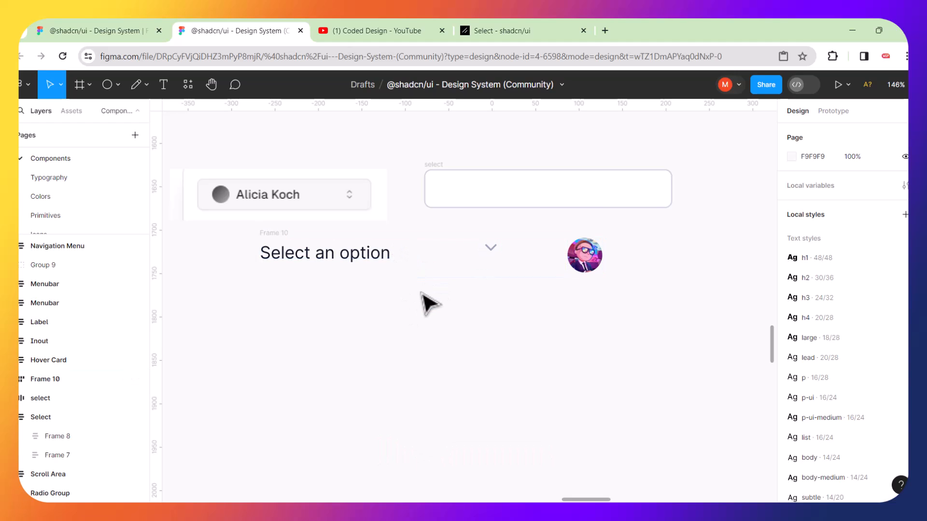
Reduce the auto-layout spacing between Frame 10's items.
{"action": "left_click", "coordinate": [299, 247]}
{"action": "left_click", "coordinate": [285, 243]}
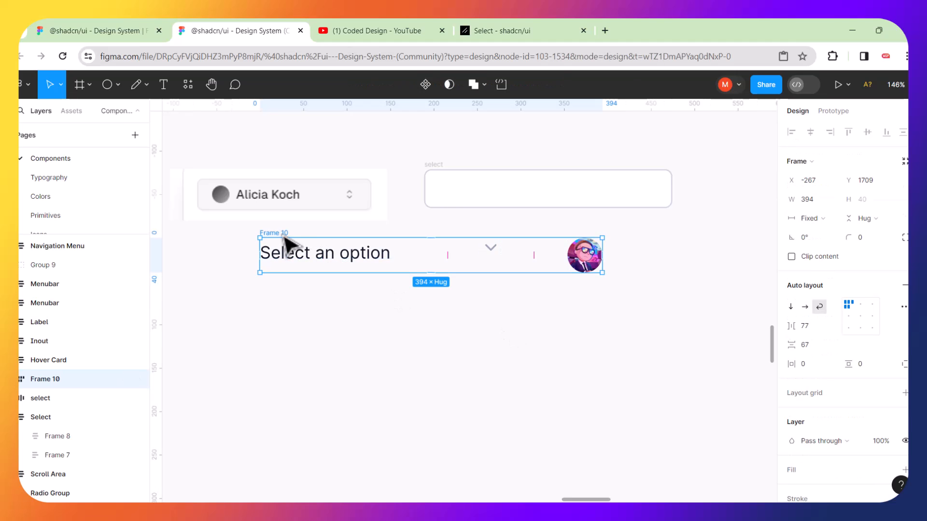
{"action": "left_click_drag", "start_coordinate": [791, 325], "coordinate": [731, 325]}
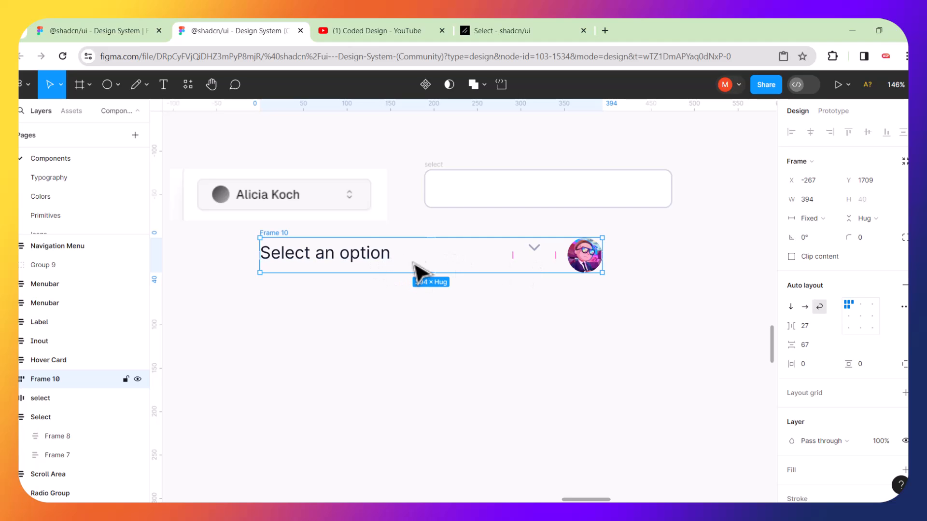
Narrow the 'Select an option' text to about 155 wide and put it back at the row's start.
{"action": "double_click", "coordinate": [389, 254]}
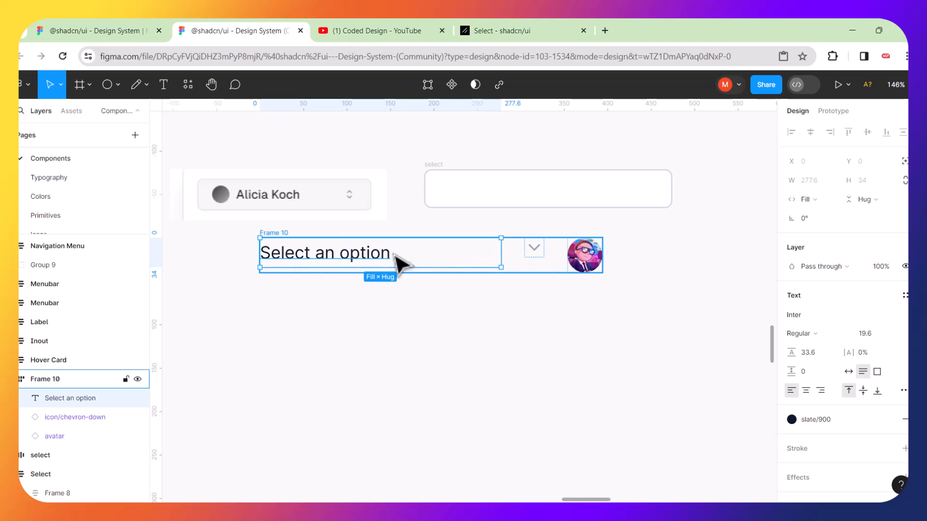
{"action": "left_click_drag", "start_coordinate": [396, 263], "coordinate": [408, 335]}
{"action": "left_click", "coordinate": [461, 374]}
{"action": "left_click", "coordinate": [399, 333]}
{"action": "left_click_drag", "start_coordinate": [510, 323], "coordinate": [407, 328]}
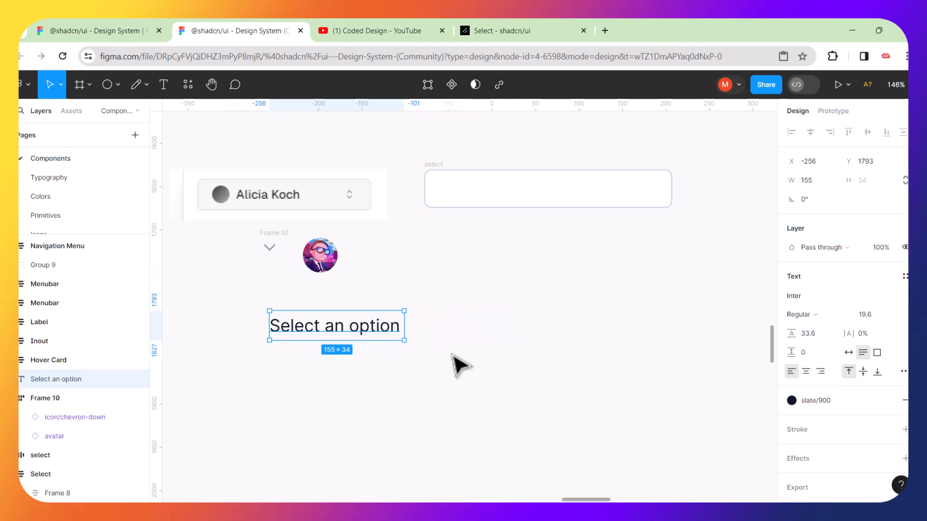
{"action": "left_click", "coordinate": [427, 347]}
{"action": "left_click", "coordinate": [334, 265]}
{"action": "left_click", "coordinate": [355, 265]}
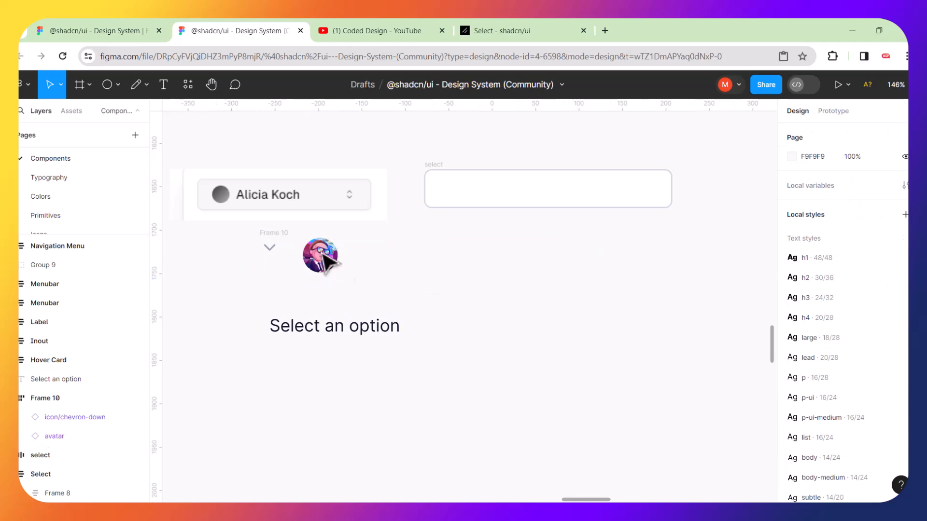
{"action": "left_click", "coordinate": [273, 238]}
{"action": "left_click_drag", "start_coordinate": [274, 238], "coordinate": [416, 262]}
{"action": "left_click_drag", "start_coordinate": [370, 334], "coordinate": [409, 287]}
Widen the spacing between Frame 10's items and move the frame left.
{"action": "left_click", "coordinate": [534, 364]}
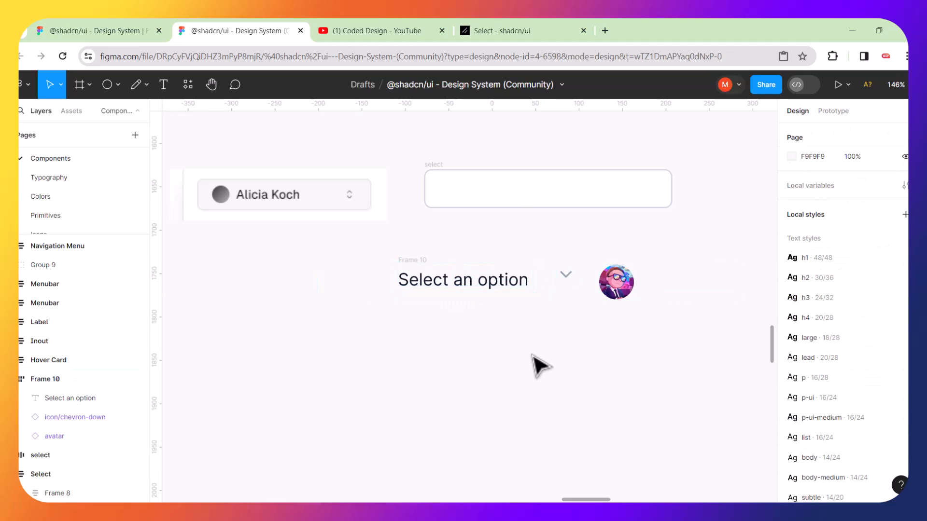
{"action": "left_click", "coordinate": [429, 262]}
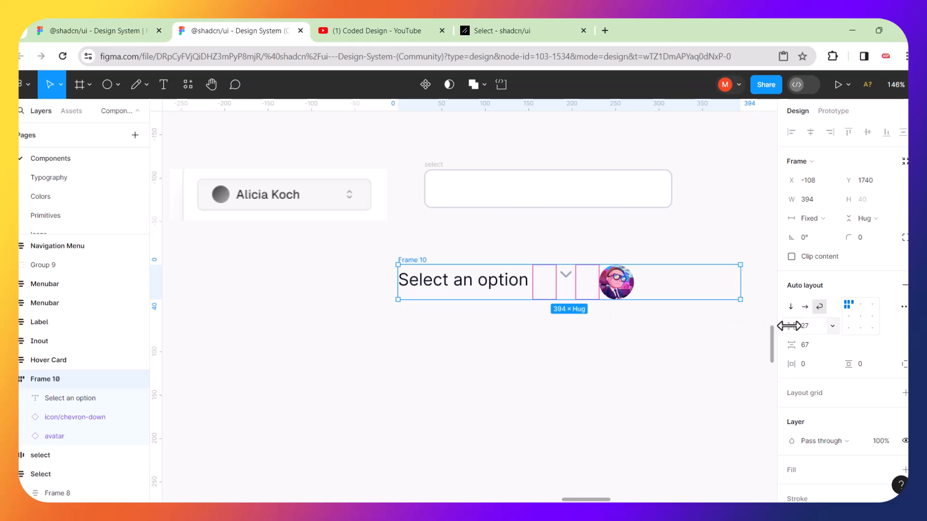
{"action": "left_click_drag", "start_coordinate": [789, 326], "coordinate": [836, 320]}
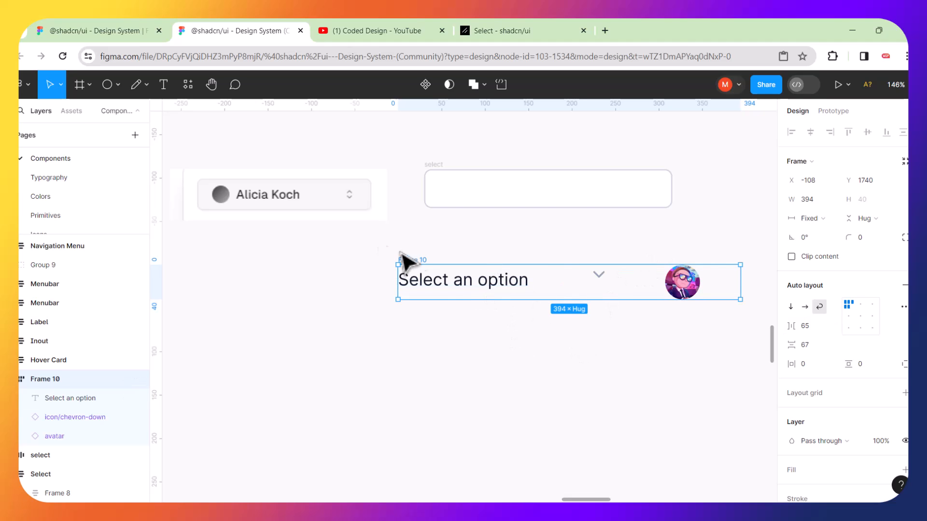
{"action": "left_click_drag", "start_coordinate": [410, 268], "coordinate": [306, 289]}
{"action": "left_click", "coordinate": [351, 355]}
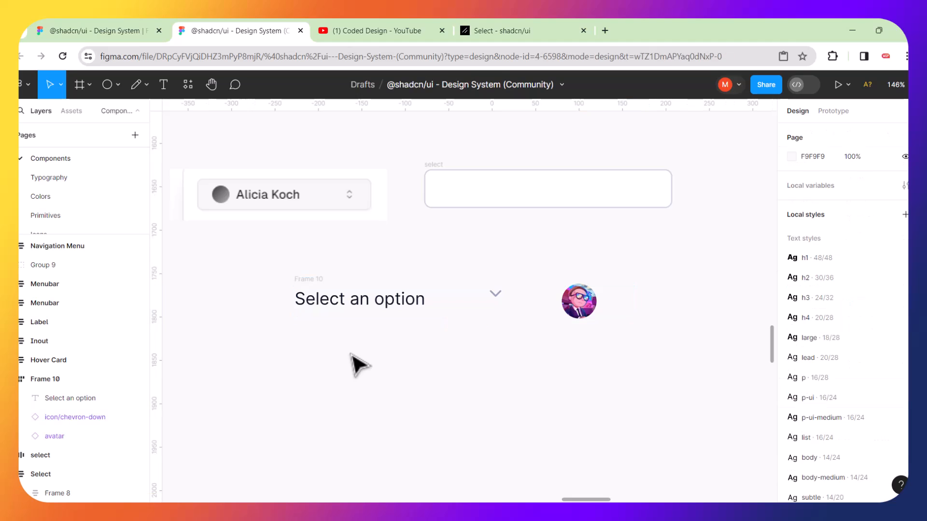
Reorder the row so the avatar leads, followed by the 'Select an option' text and chevron.
{"action": "left_click", "coordinate": [381, 309]}
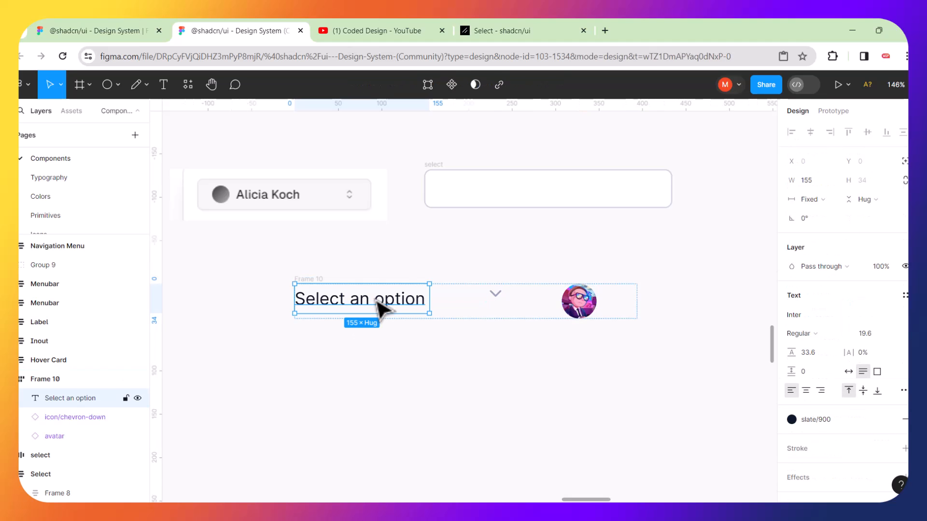
{"action": "key", "text": "Right"}
{"action": "key", "text": "Right"}
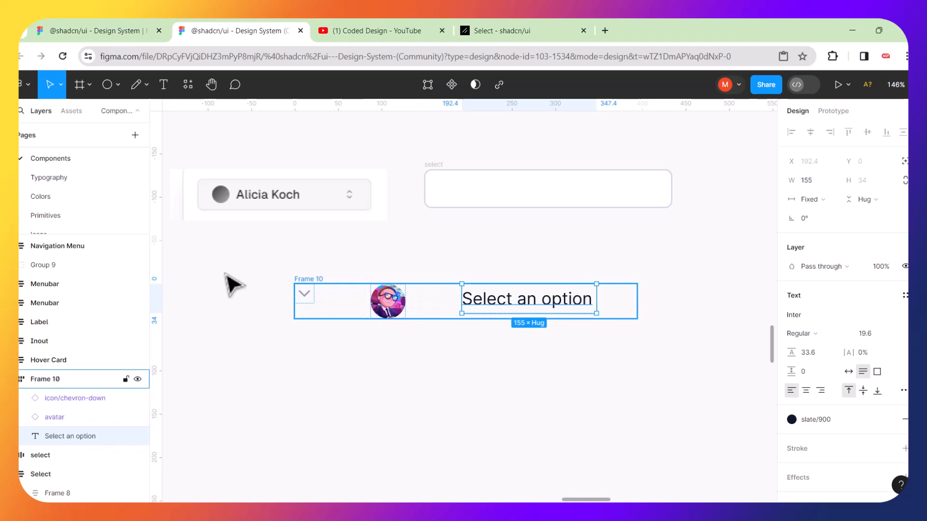
{"action": "left_click", "coordinate": [307, 292]}
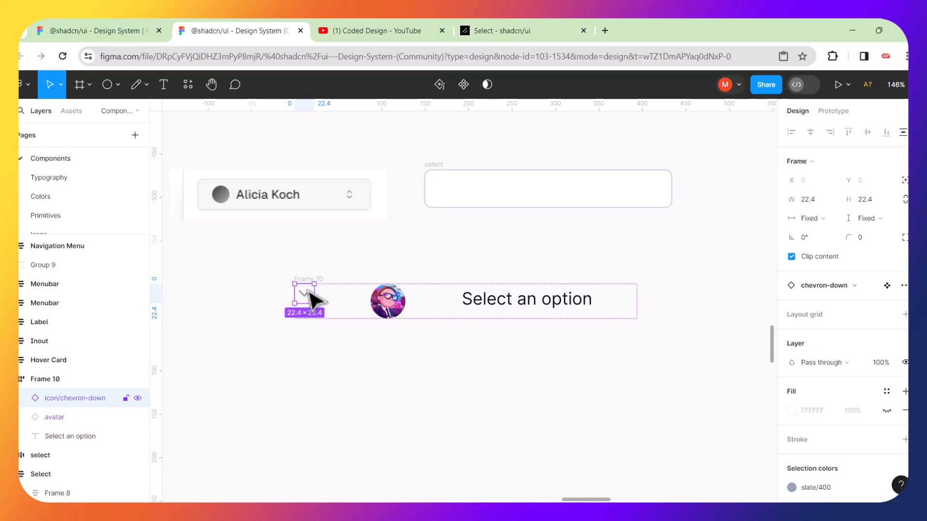
{"action": "key", "text": "Right"}
{"action": "key", "text": "Right"}
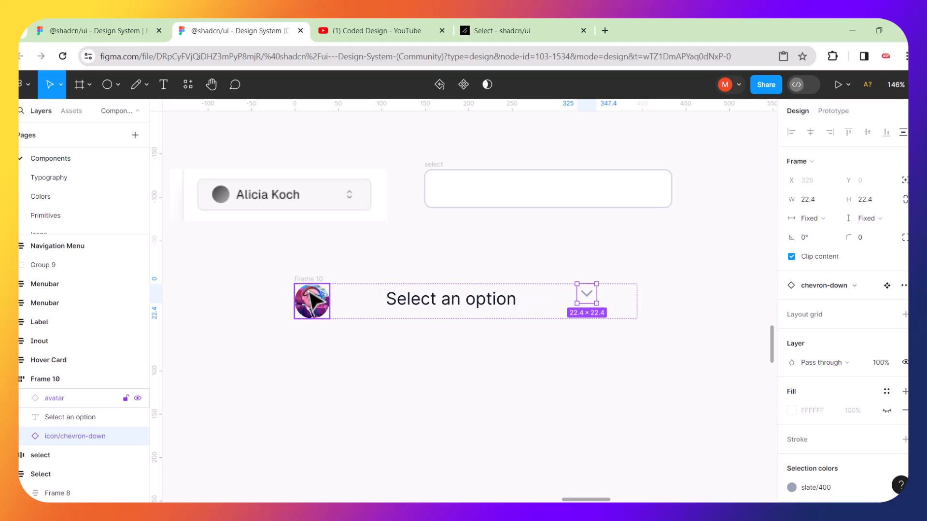
{"action": "left_click", "coordinate": [341, 393]}
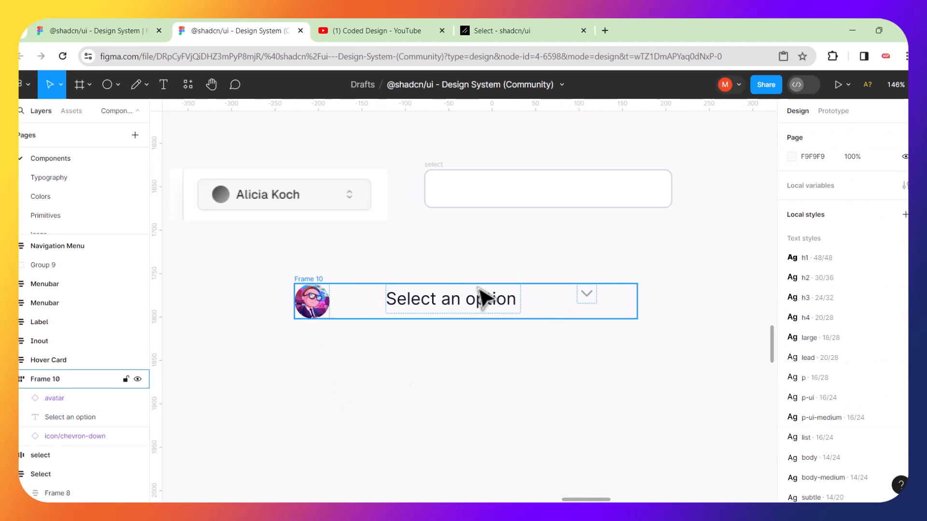
Resize Frame 10 to 390 wide with a 65 gap between items.
{"action": "left_click", "coordinate": [319, 280]}
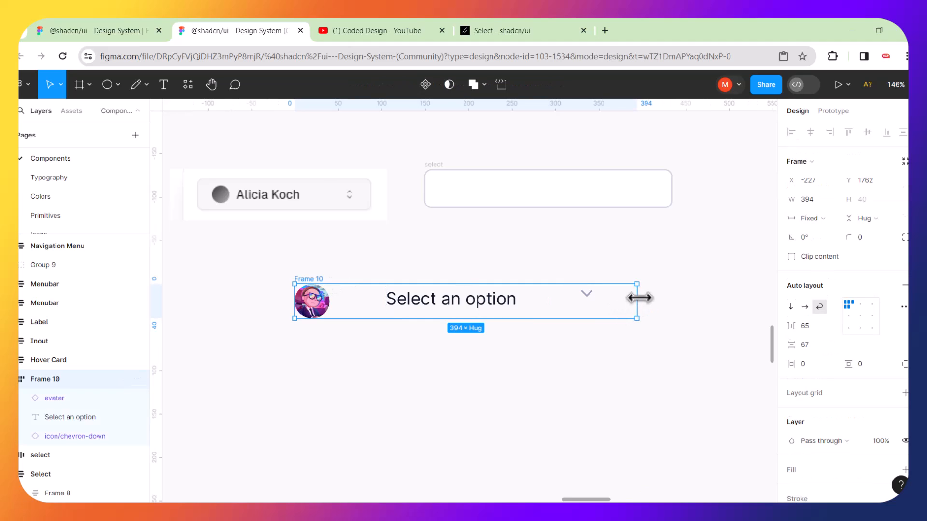
{"action": "left_click_drag", "start_coordinate": [614, 298], "coordinate": [634, 302]}
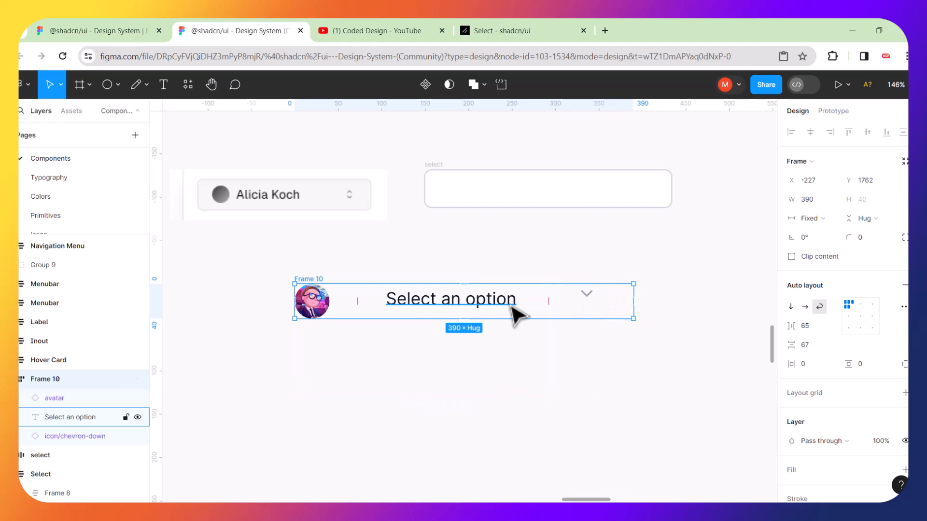
{"action": "left_click", "coordinate": [549, 299]}
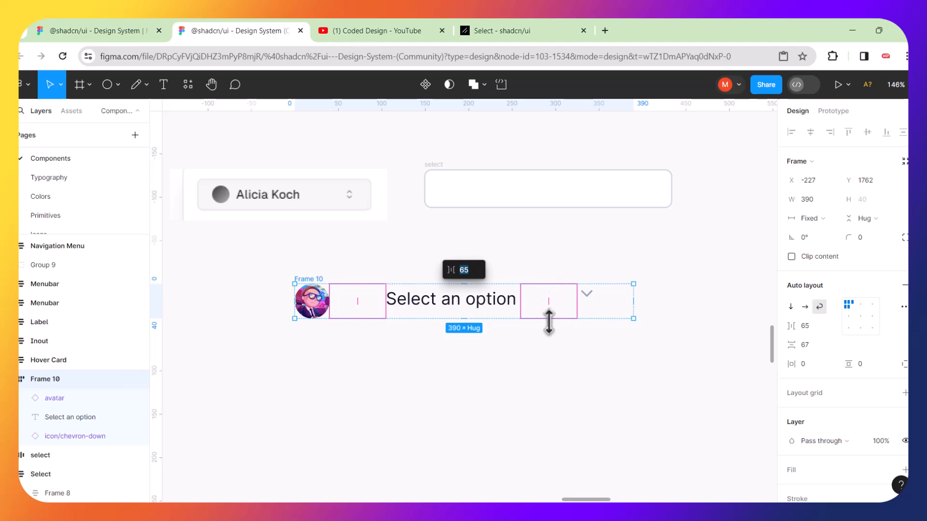
{"action": "left_click", "coordinate": [555, 352]}
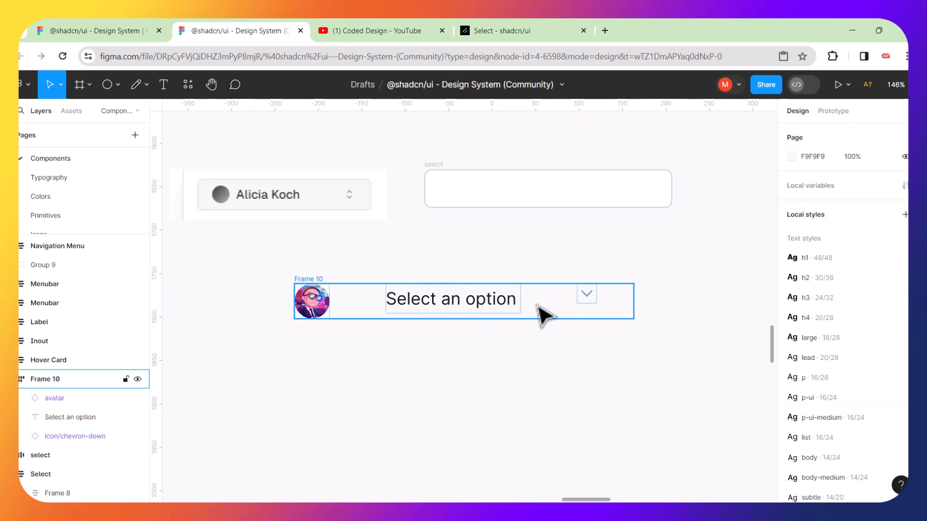
Reduce Frame 10's item spacing to 13 and narrow it to 264 wide.
{"action": "left_click", "coordinate": [564, 314]}
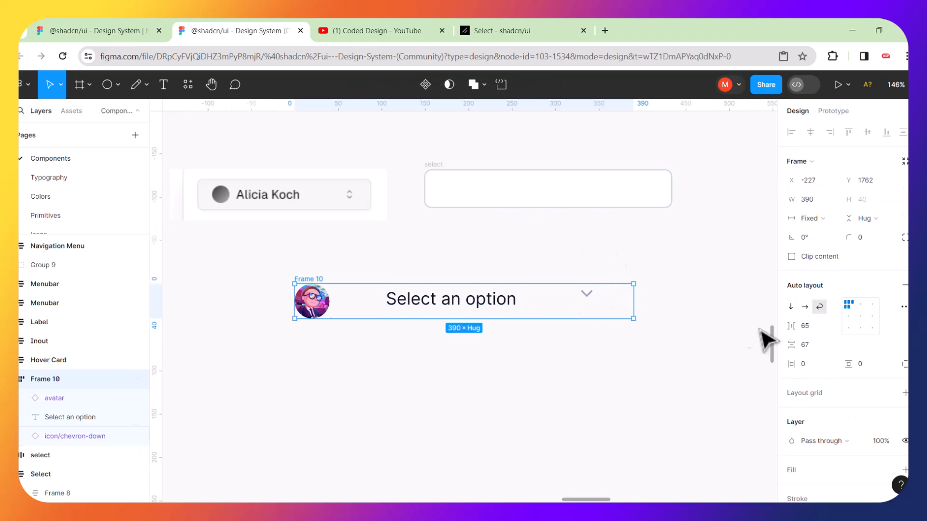
{"action": "left_click_drag", "start_coordinate": [787, 324], "coordinate": [728, 326]}
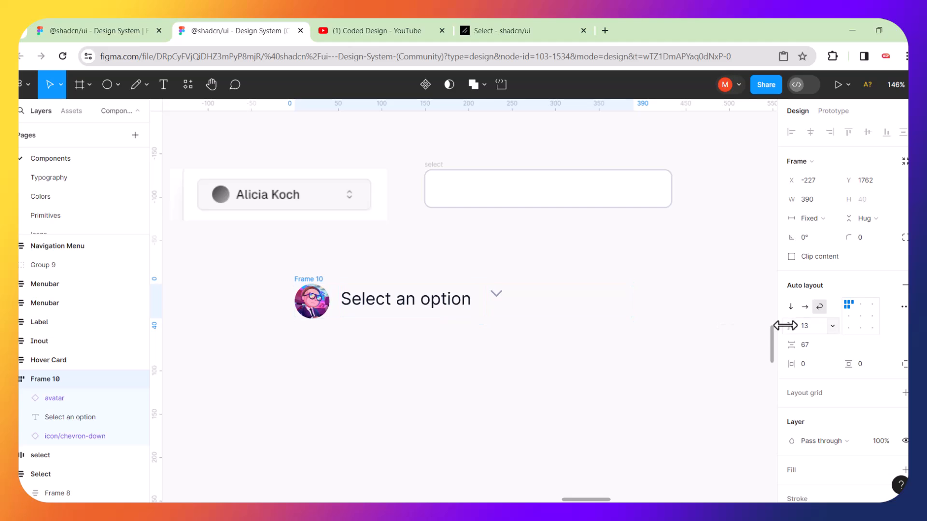
{"action": "left_click_drag", "start_coordinate": [593, 298], "coordinate": [523, 299]}
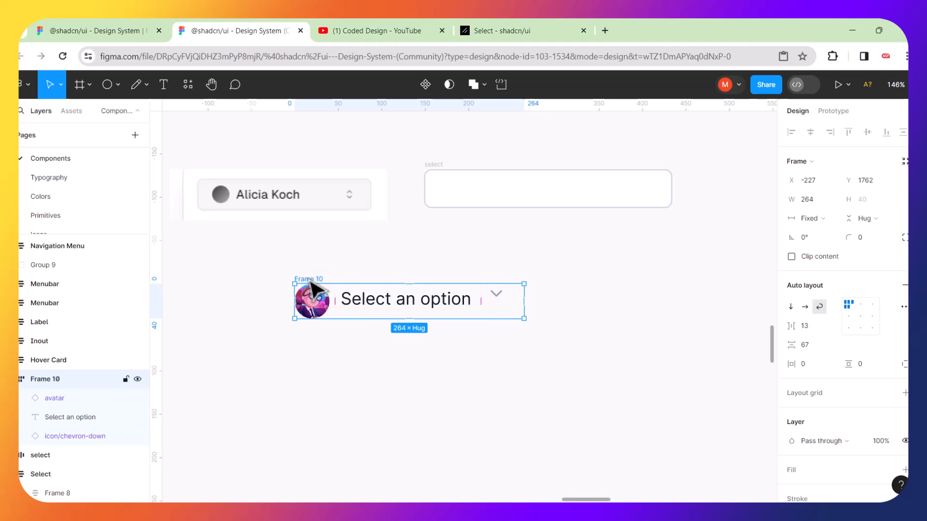
Drag Frame 10 into the select frame, undo that, and bring up Frame 10's context menu.
{"action": "left_click_drag", "start_coordinate": [311, 282], "coordinate": [458, 188]}
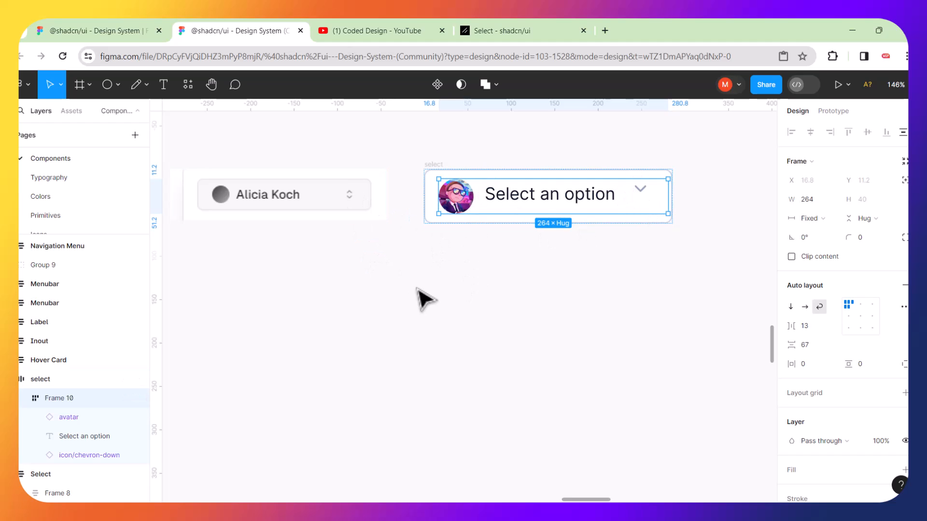
{"action": "key", "text": "ctrl+z"}
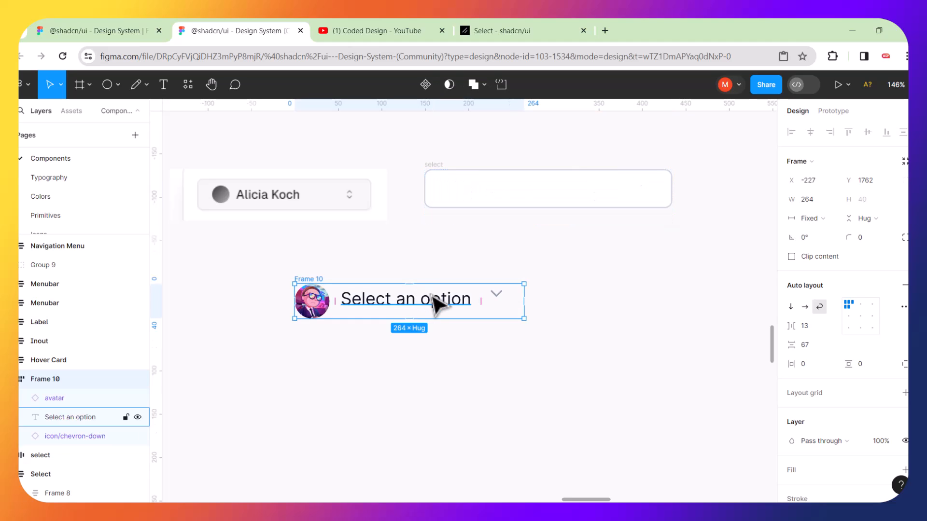
{"action": "right_click", "coordinate": [436, 302]}
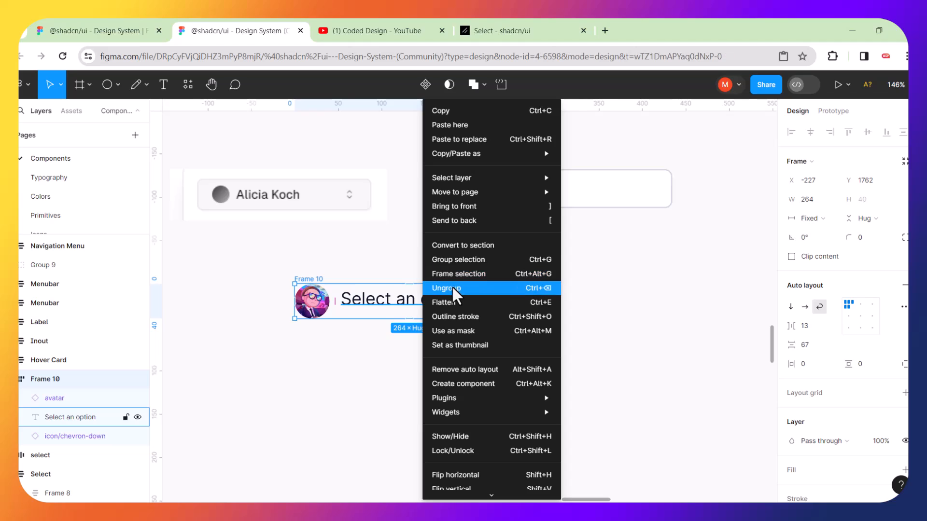
Ungroup the old row frame and move the chevron-down icon beside the Select an option text.
{"action": "left_click", "coordinate": [445, 289]}
{"action": "left_click", "coordinate": [466, 366]}
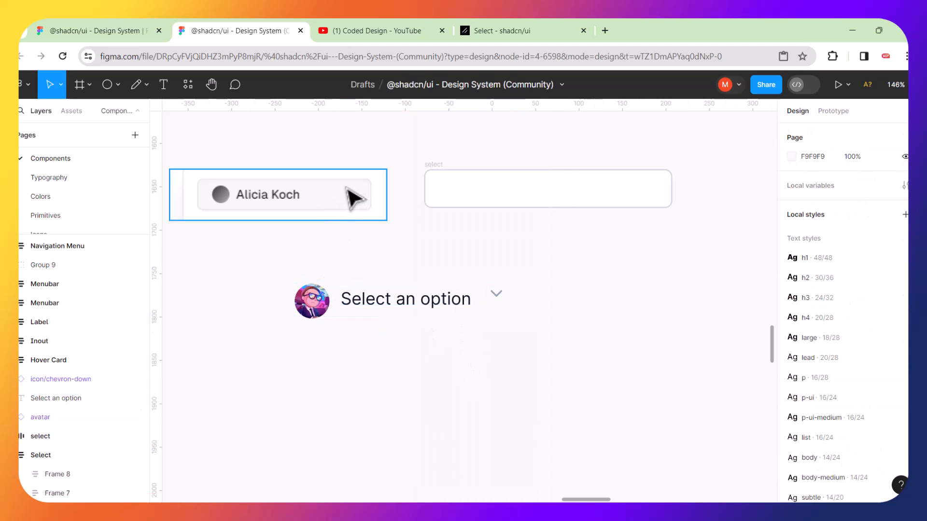
{"action": "left_click", "coordinate": [496, 292]}
{"action": "left_click_drag", "start_coordinate": [500, 301], "coordinate": [542, 331]}
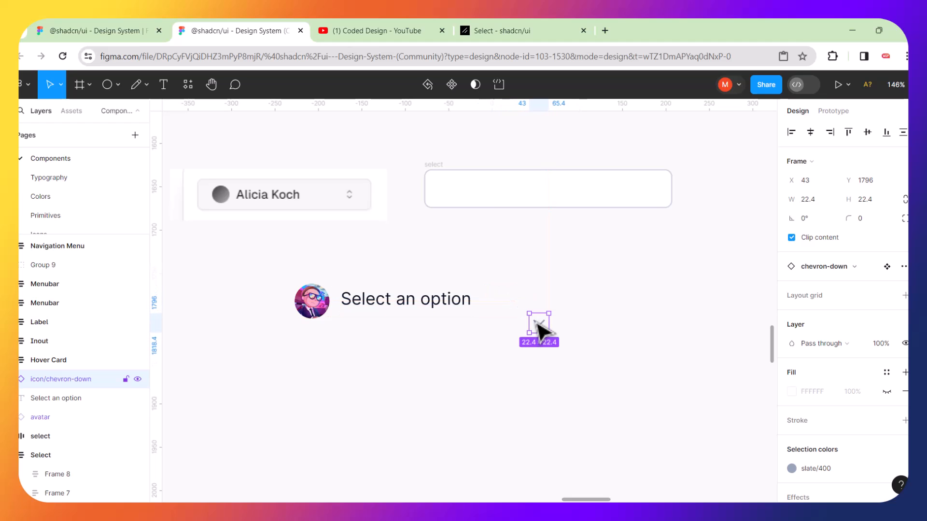
Duplicate the chevron, place the copy higher to the right, and select both chevrons.
{"action": "key", "text": "ctrl+d"}
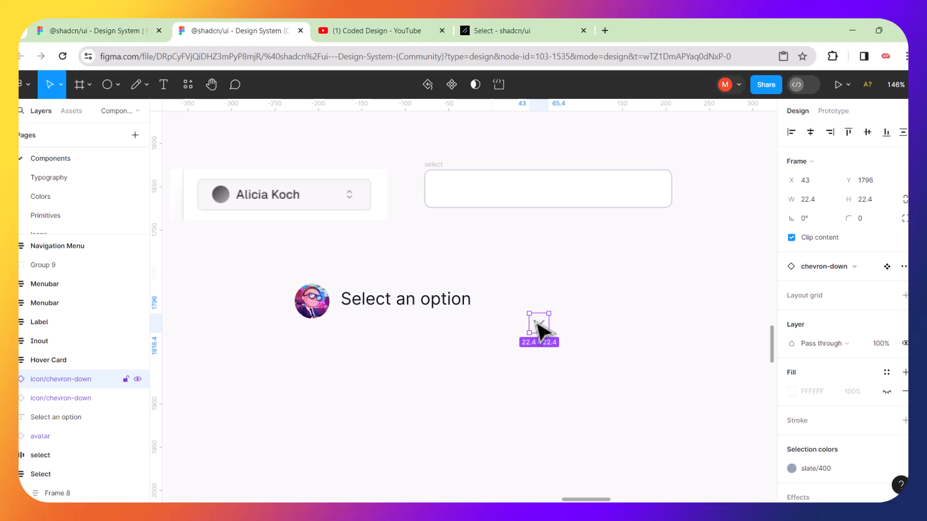
{"action": "left_click_drag", "start_coordinate": [541, 330], "coordinate": [574, 290]}
{"action": "left_click", "coordinate": [582, 377]}
{"action": "left_click_drag", "start_coordinate": [520, 254], "coordinate": [612, 357]}
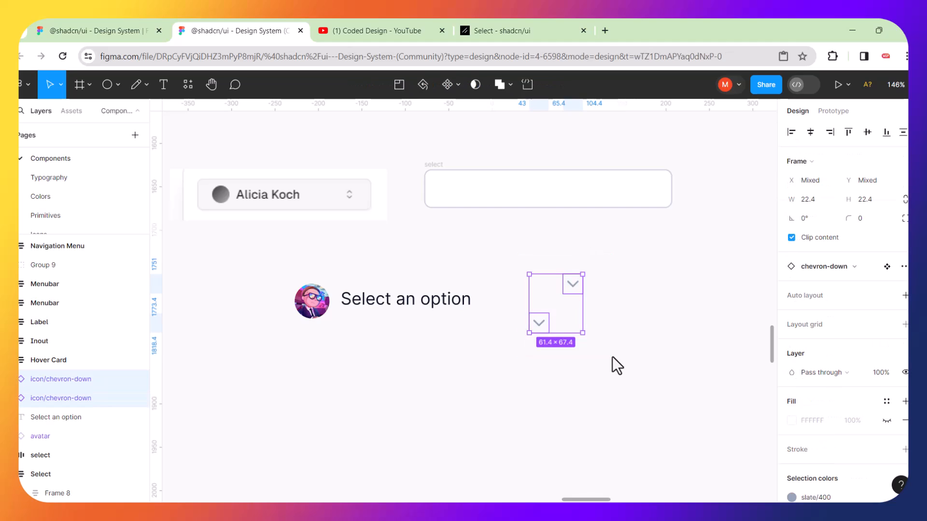
Try an auto-layout wrap and undo it, then level the two chevrons and reselect them.
{"action": "right_click", "coordinate": [551, 326]}
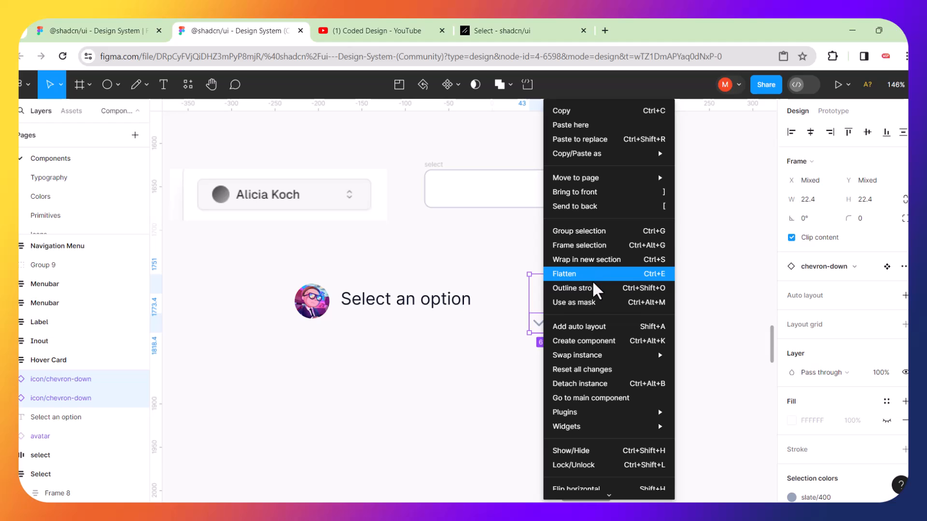
{"action": "left_click", "coordinate": [598, 329]}
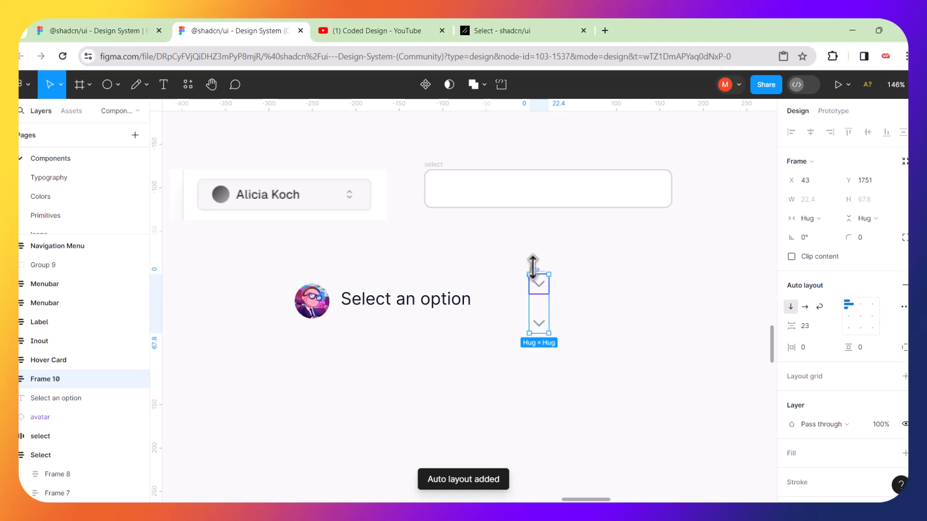
{"action": "key", "text": "ctrl+z"}
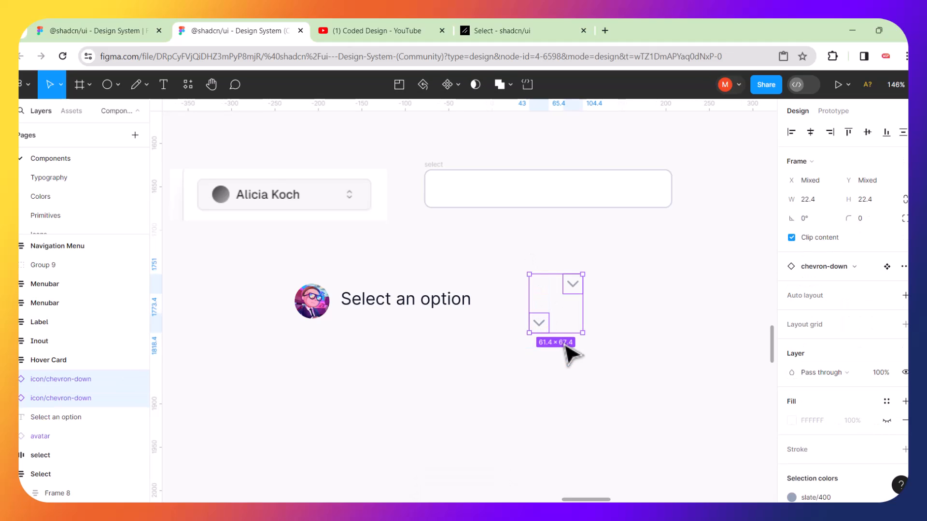
{"action": "left_click", "coordinate": [587, 356]}
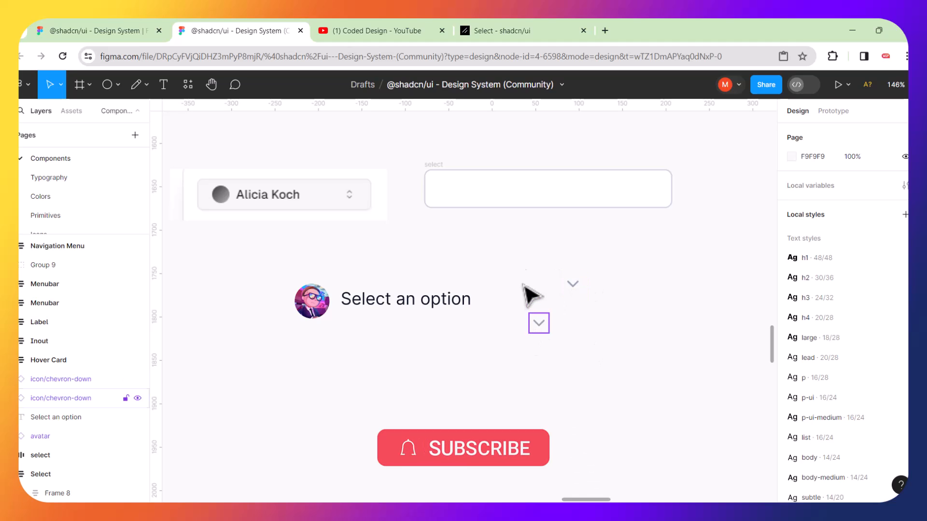
{"action": "left_click_drag", "start_coordinate": [524, 246], "coordinate": [598, 370]}
{"action": "left_click", "coordinate": [630, 331]}
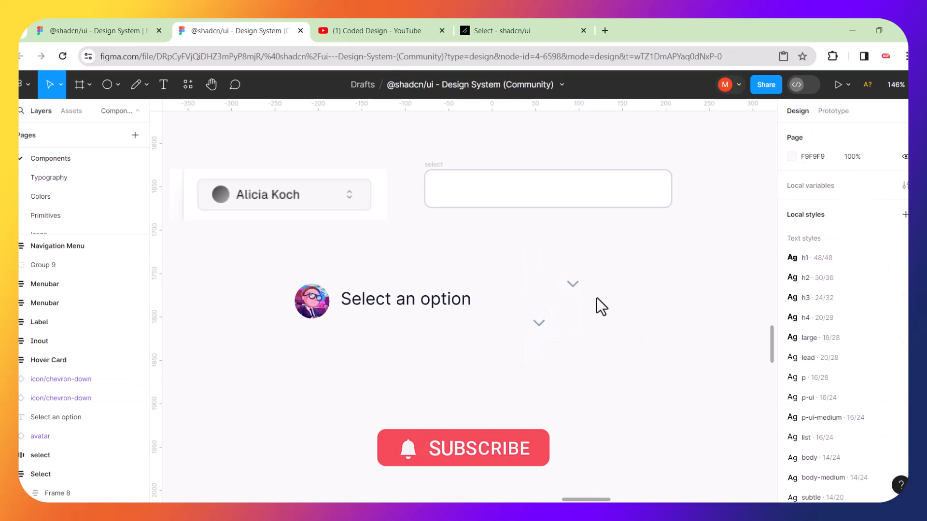
{"action": "left_click_drag", "start_coordinate": [575, 284], "coordinate": [602, 317]}
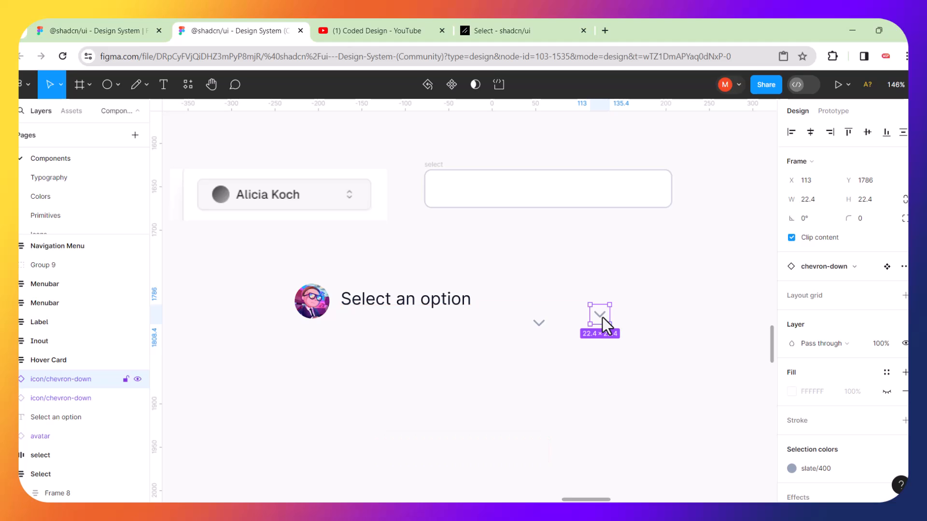
{"action": "left_click_drag", "start_coordinate": [516, 276], "coordinate": [651, 384]}
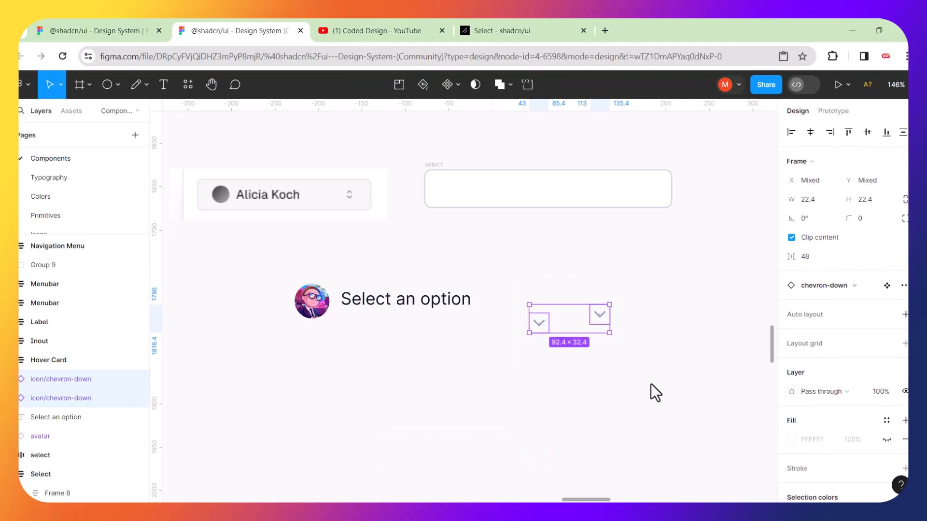
Wrap both chevrons in an auto-layout frame beside the text, stacked vertically with 13 spacing.
{"action": "key", "text": "shift+a"}
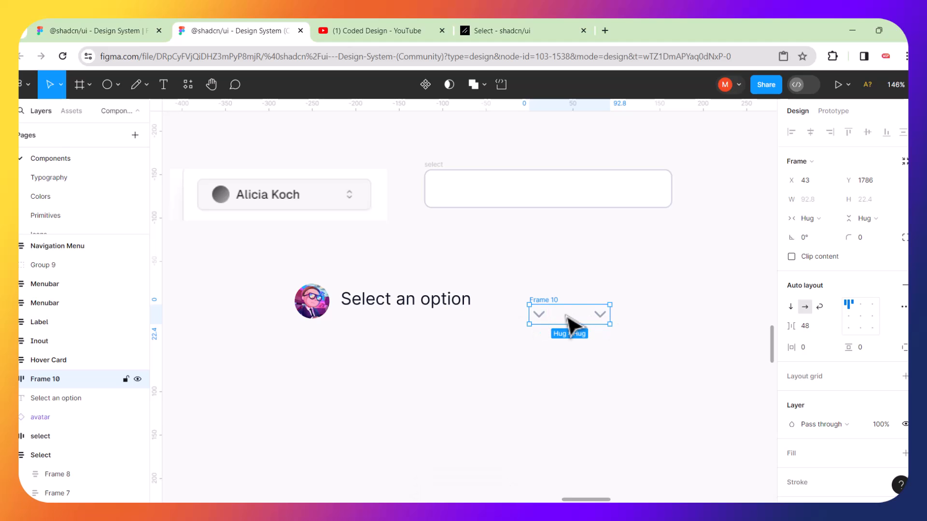
{"action": "left_click", "coordinate": [568, 279]}
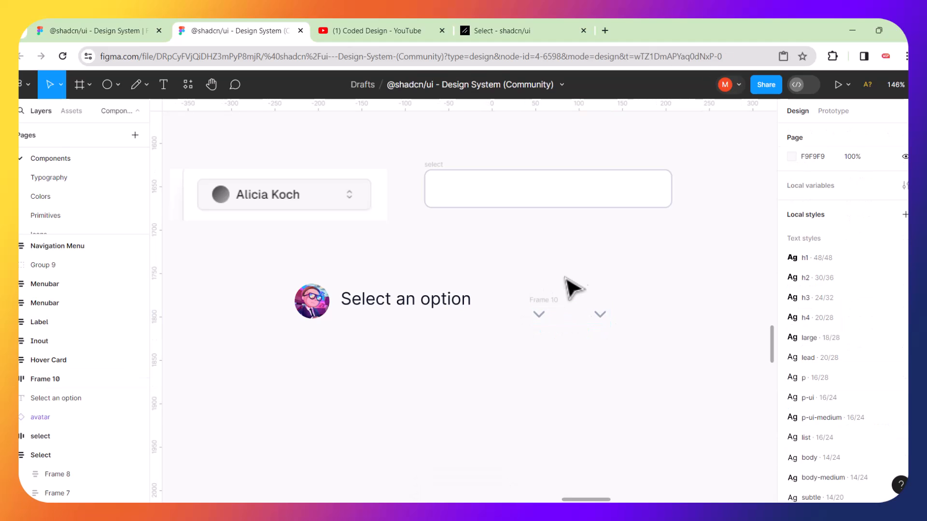
{"action": "left_click_drag", "start_coordinate": [545, 309], "coordinate": [539, 296]}
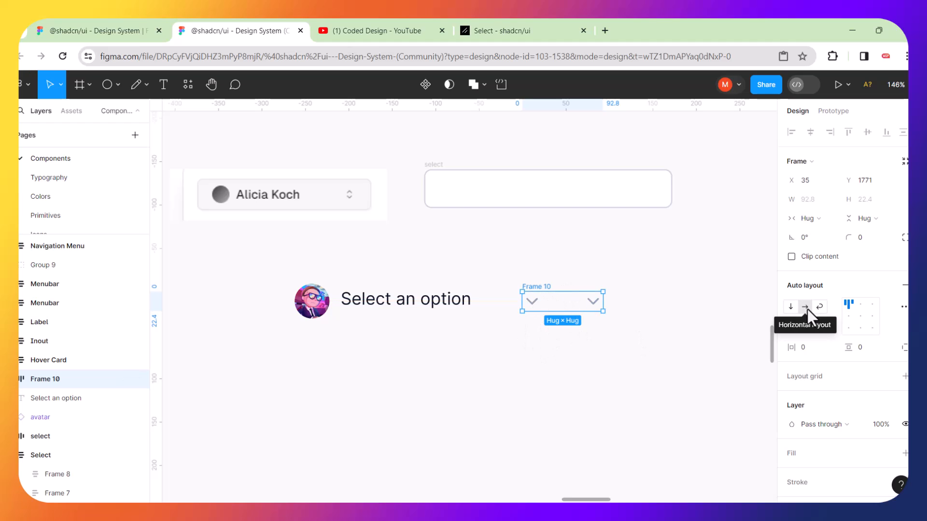
{"action": "left_click", "coordinate": [791, 307]}
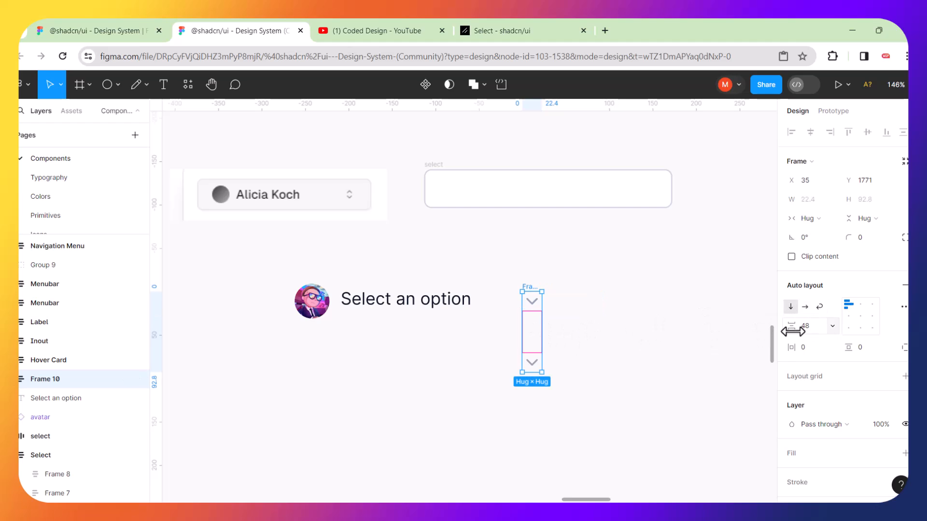
{"action": "left_click_drag", "start_coordinate": [794, 331], "coordinate": [751, 334]}
Scale the chevron frame down proportionally to about 14×34.
{"action": "left_click", "coordinate": [642, 309]}
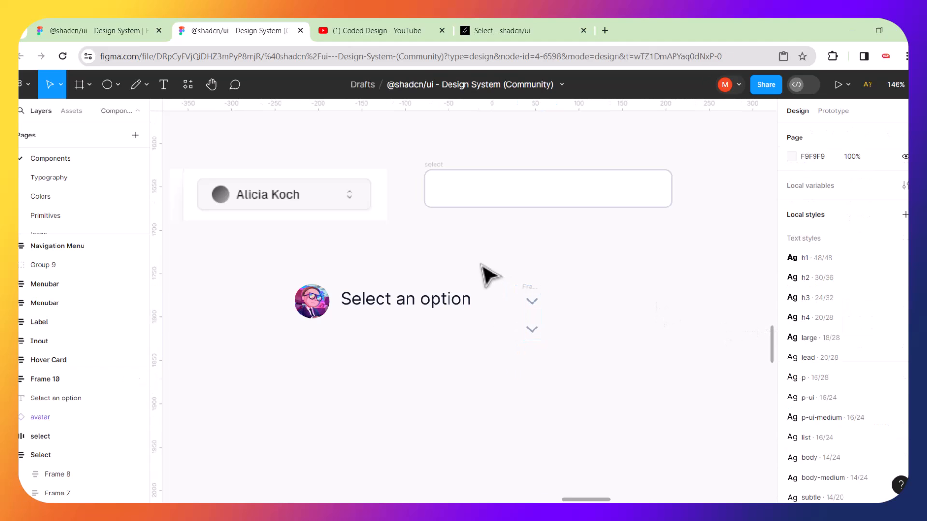
{"action": "left_click", "coordinate": [527, 286]}
{"action": "key", "text": "k"}
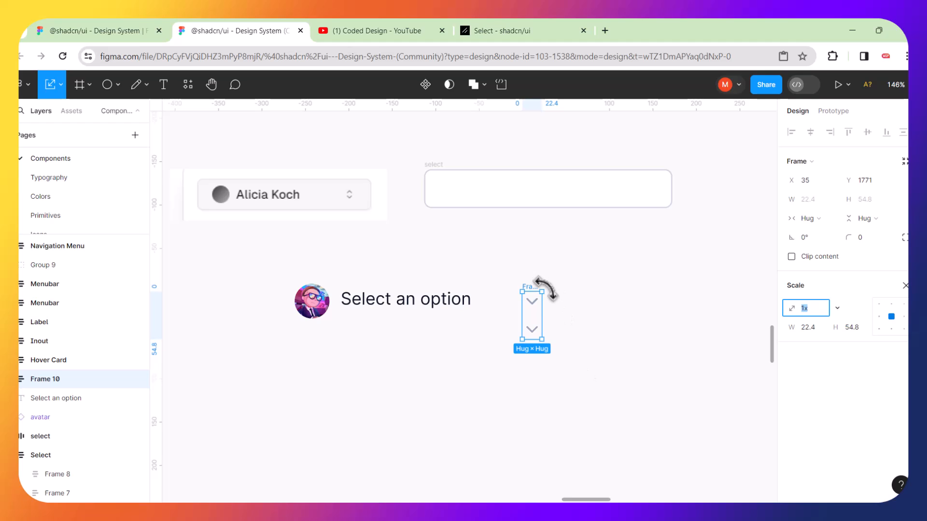
{"action": "left_click_drag", "start_coordinate": [543, 291], "coordinate": [500, 280]}
Zoom in and flip the upper chevron vertically so it points up.
{"action": "left_click", "coordinate": [548, 313]}
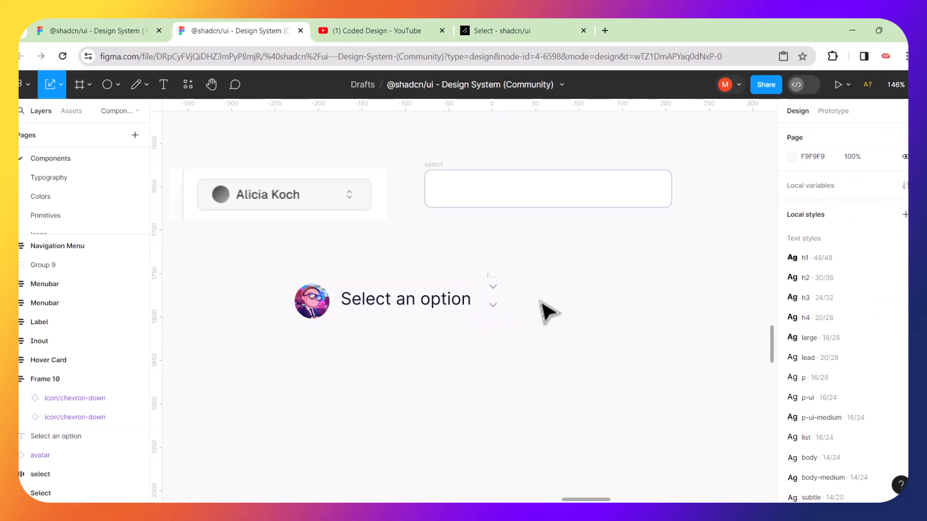
{"action": "scroll", "coordinate": [503, 302], "scroll_direction": "up", "scroll_amount": 10}
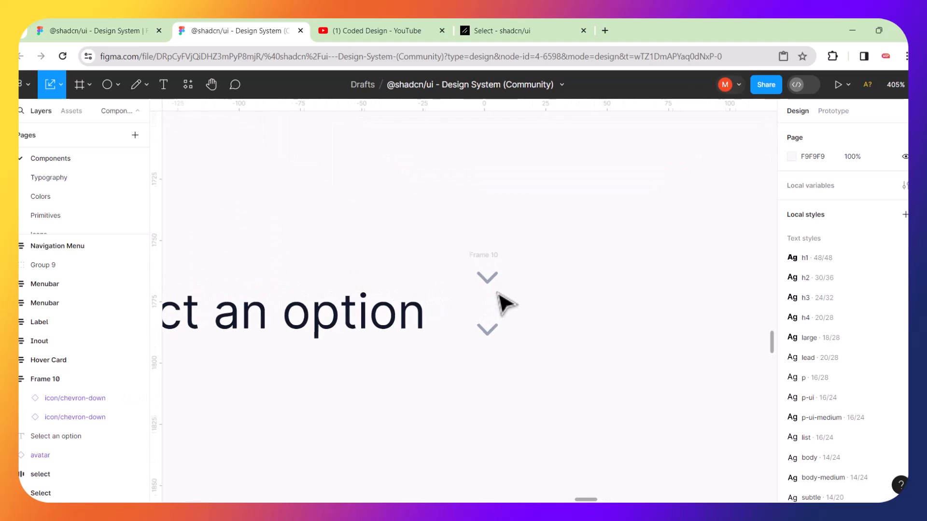
{"action": "scroll", "coordinate": [504, 304], "scroll_direction": "up", "scroll_amount": 4}
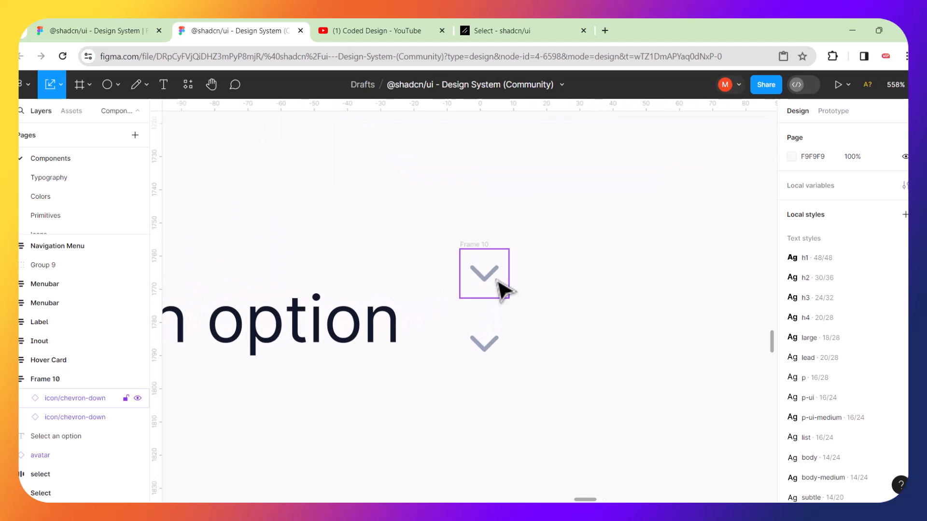
{"action": "left_click", "coordinate": [502, 287]}
{"action": "right_click", "coordinate": [502, 288]}
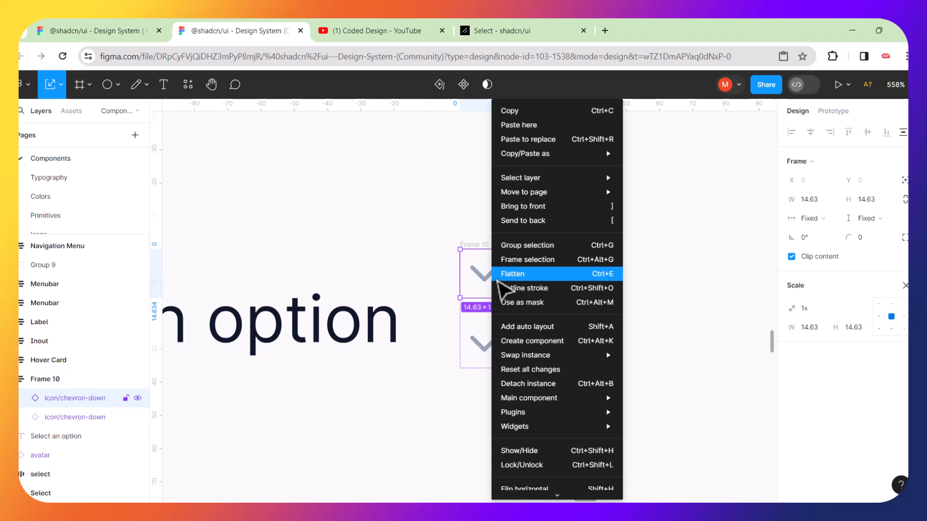
{"action": "left_click", "coordinate": [520, 486]}
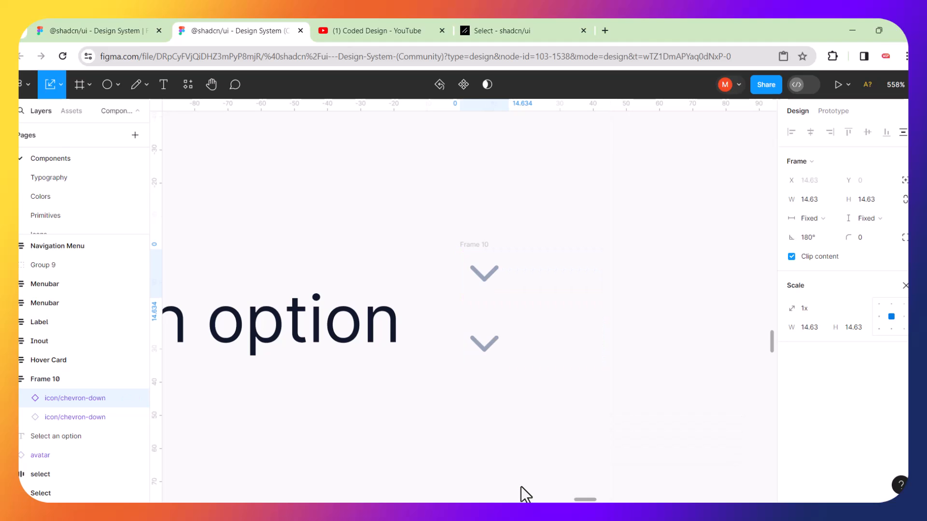
{"action": "right_click", "coordinate": [488, 280]}
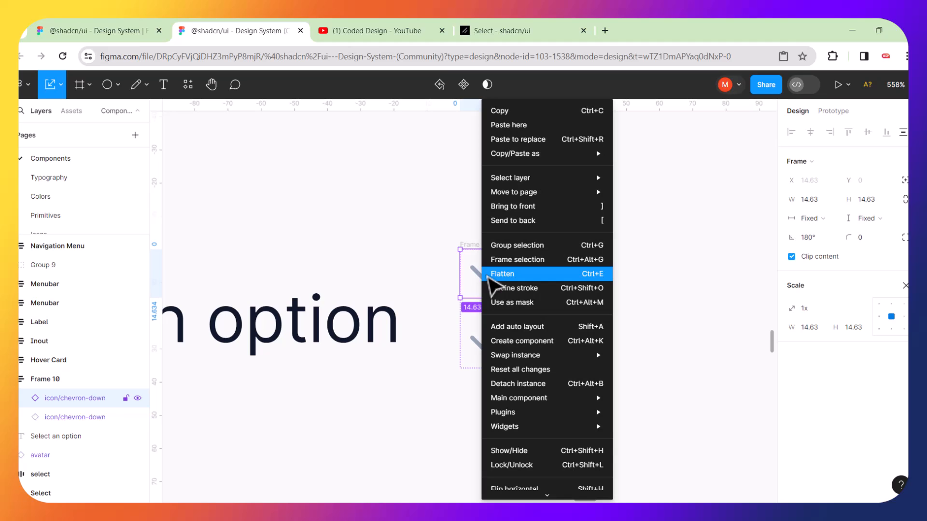
{"action": "key", "text": "Down"}
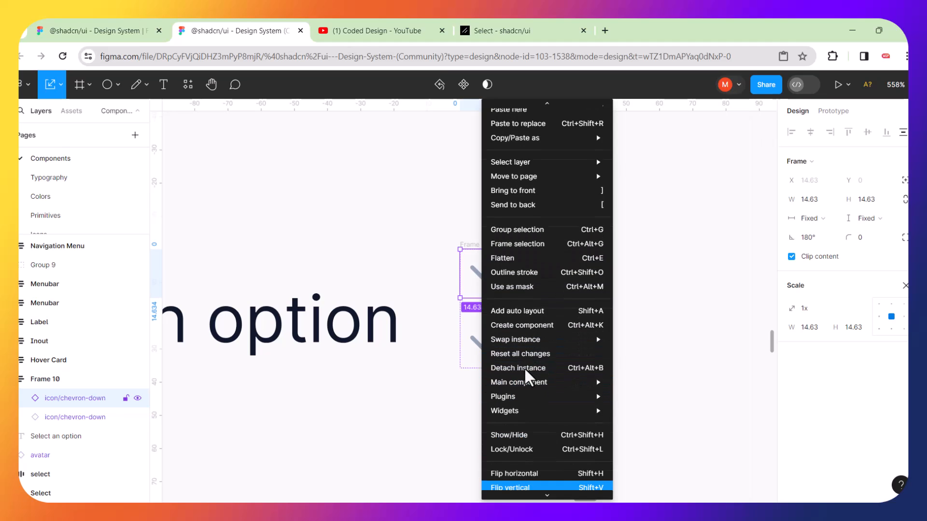
{"action": "left_click", "coordinate": [516, 490]}
{"action": "left_click", "coordinate": [560, 361]}
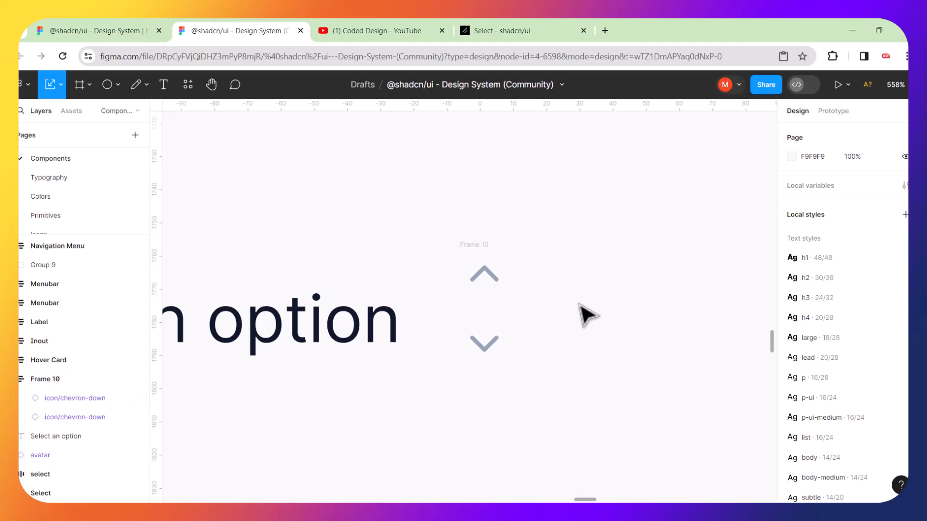
Set the chevron frame's spacing to -8, forming a compact 14.6×21.3 up/down icon.
{"action": "left_click", "coordinate": [473, 253]}
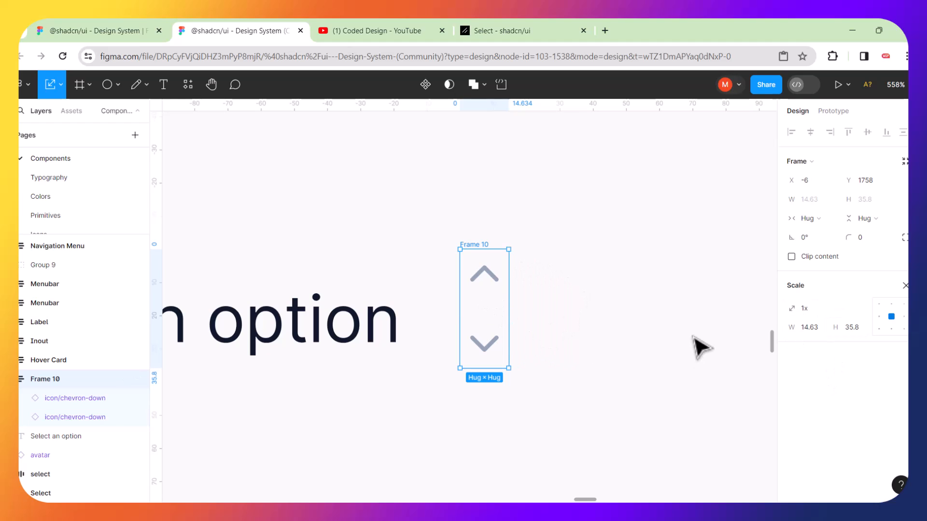
{"action": "key", "text": "v"}
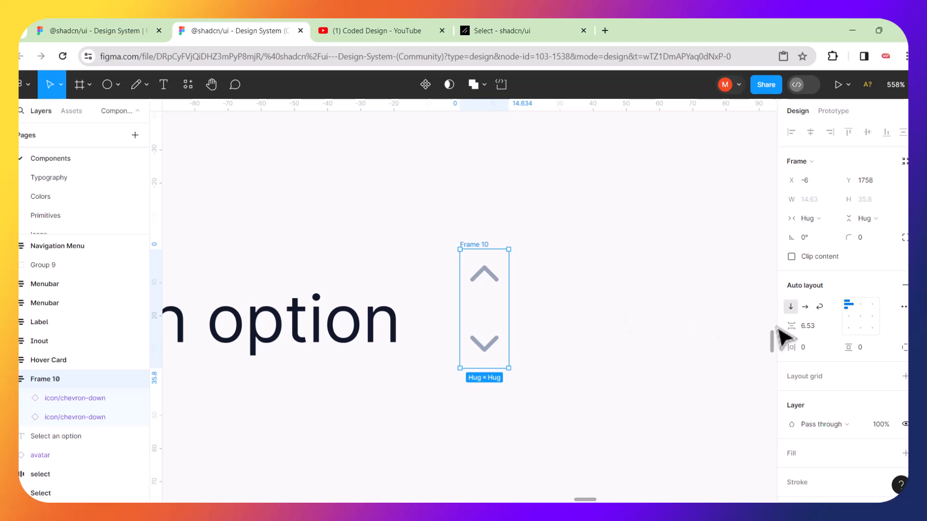
{"action": "mouse_move", "coordinate": [791, 326]}
{"action": "left_mouse_down"}
{"action": "mouse_move", "coordinate": [804, 327]}
{"action": "mouse_move", "coordinate": [776, 329]}
{"action": "left_mouse_up"}
{"action": "left_click", "coordinate": [664, 312]}
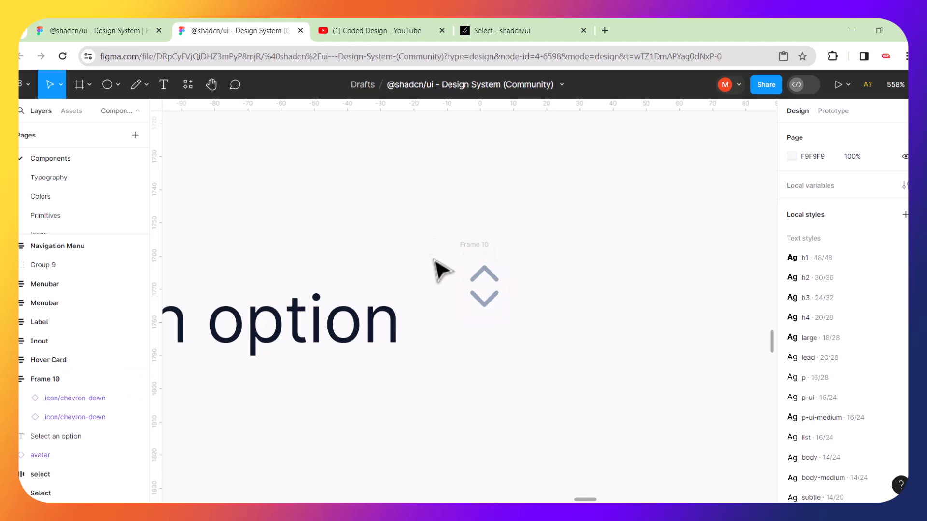
Wrap the avatar, Select an option text and chevron frame into auto-layout row Frame 11.
{"action": "scroll", "coordinate": [440, 258], "scroll_direction": "down", "scroll_amount": 5}
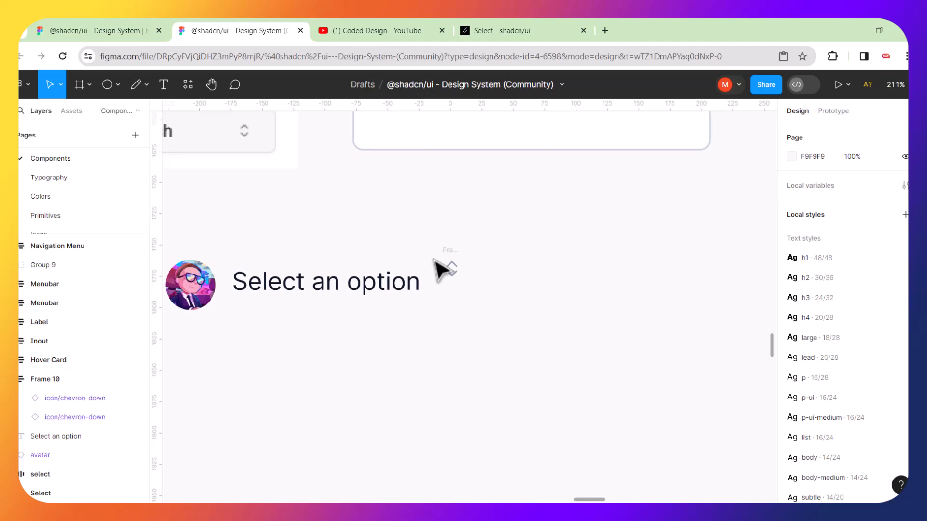
{"action": "scroll", "coordinate": [440, 267], "scroll_direction": "down", "scroll_amount": 1}
{"action": "left_click_drag", "start_coordinate": [489, 239], "coordinate": [213, 356]}
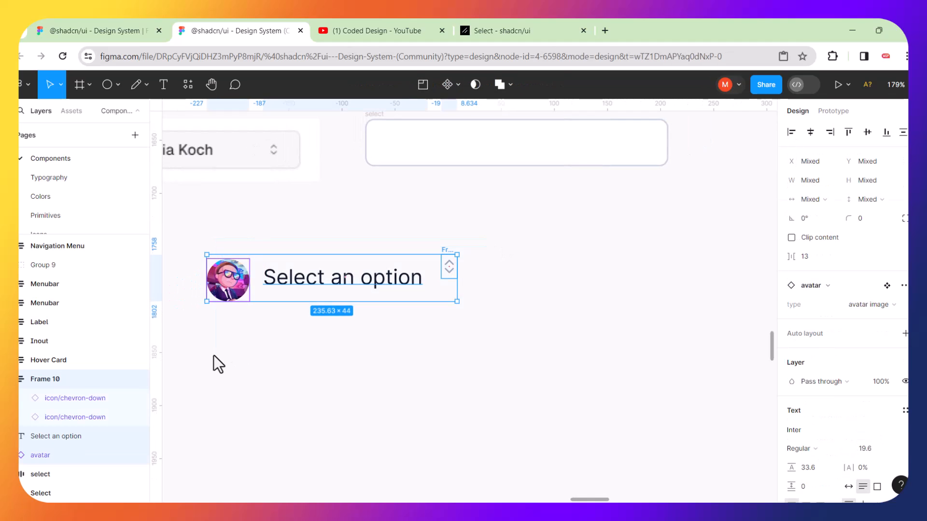
{"action": "key", "text": "shift+a"}
{"action": "left_click", "coordinate": [396, 309]}
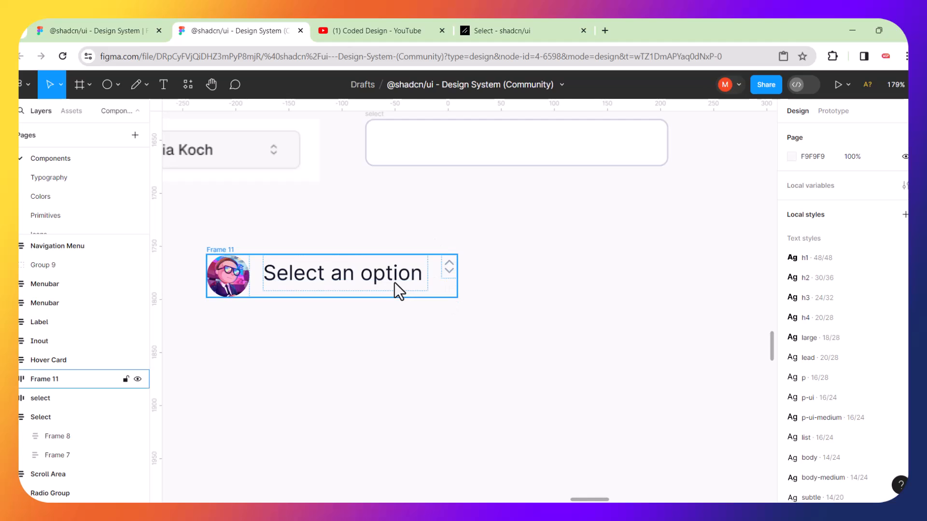
Centre-align Frame 11's contents vertically.
{"action": "left_click", "coordinate": [222, 250]}
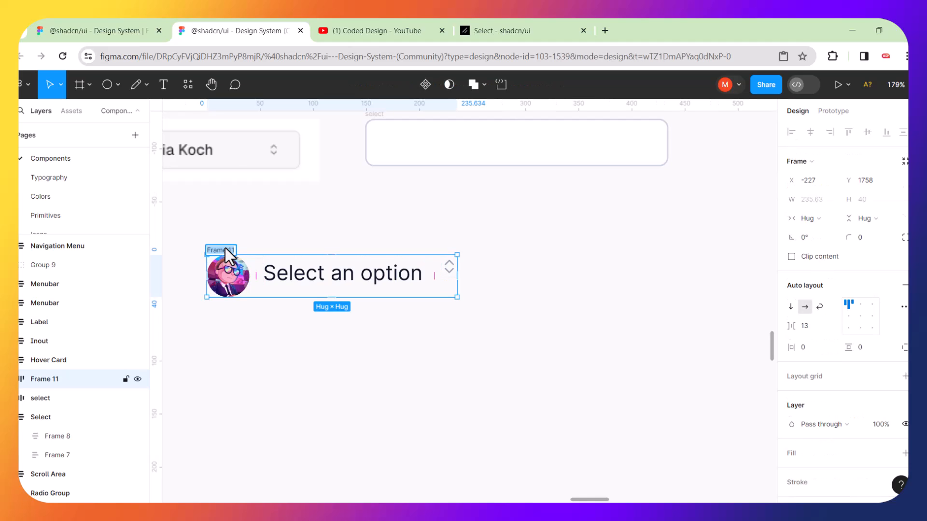
{"action": "left_click", "coordinate": [296, 336]}
{"action": "left_click", "coordinate": [232, 257]}
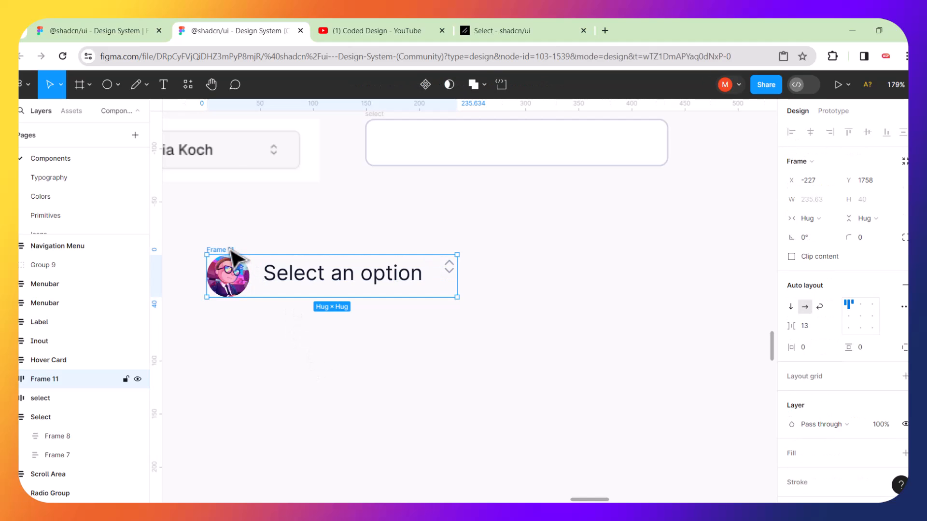
{"action": "left_click", "coordinate": [862, 315]}
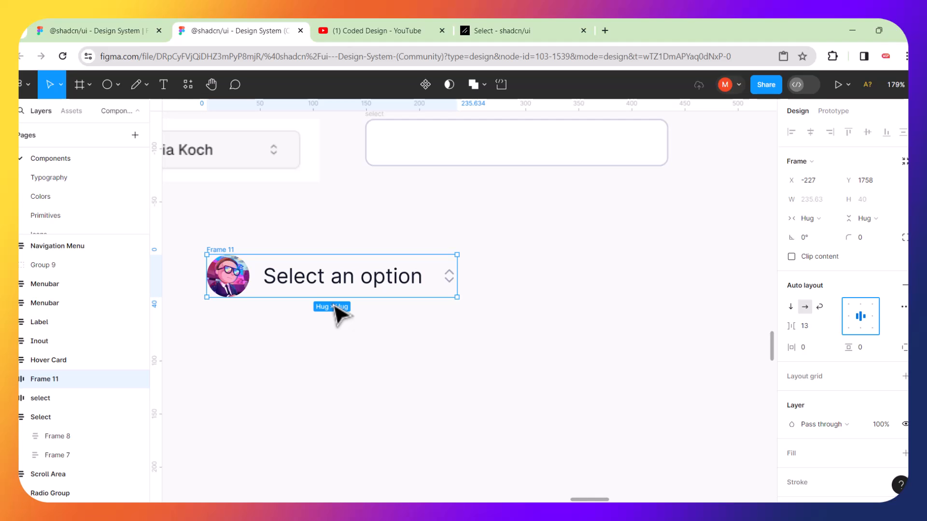
{"action": "left_click", "coordinate": [280, 373]}
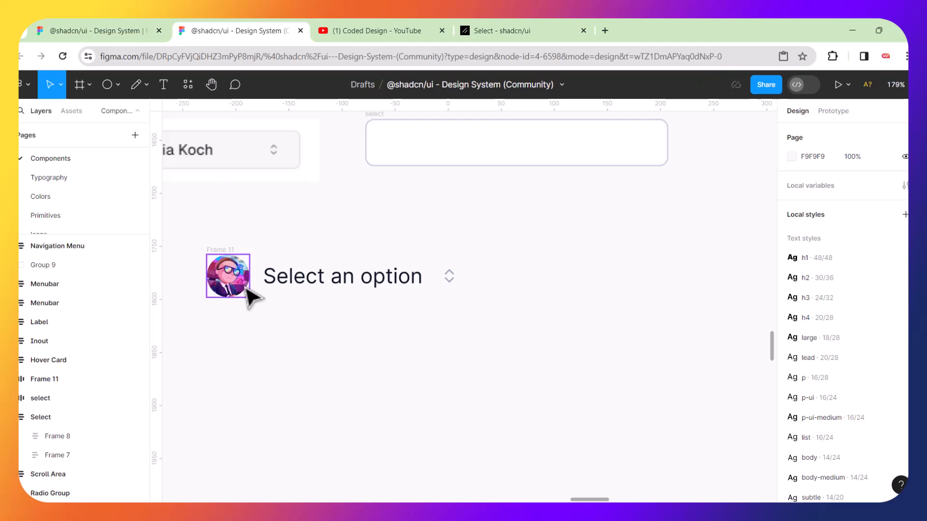
{"action": "left_click", "coordinate": [229, 280]}
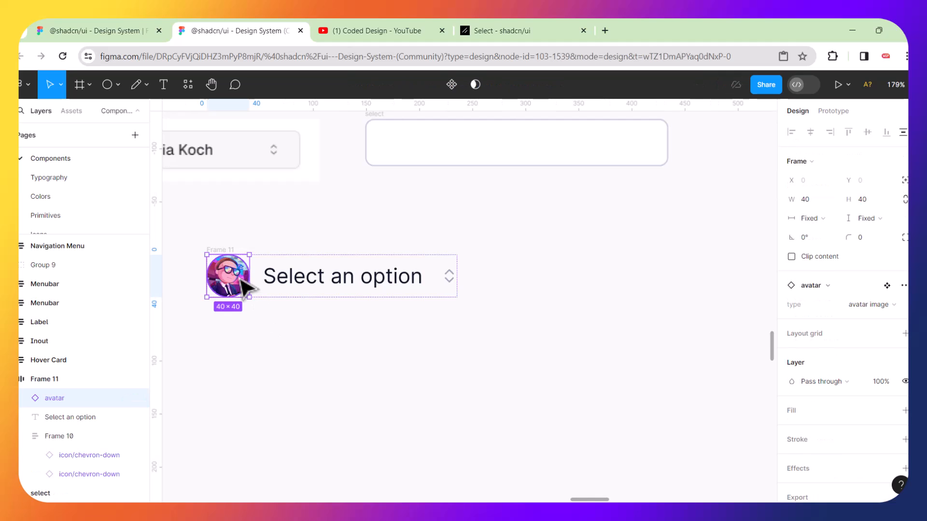
{"action": "key", "text": "ctrl+d"}
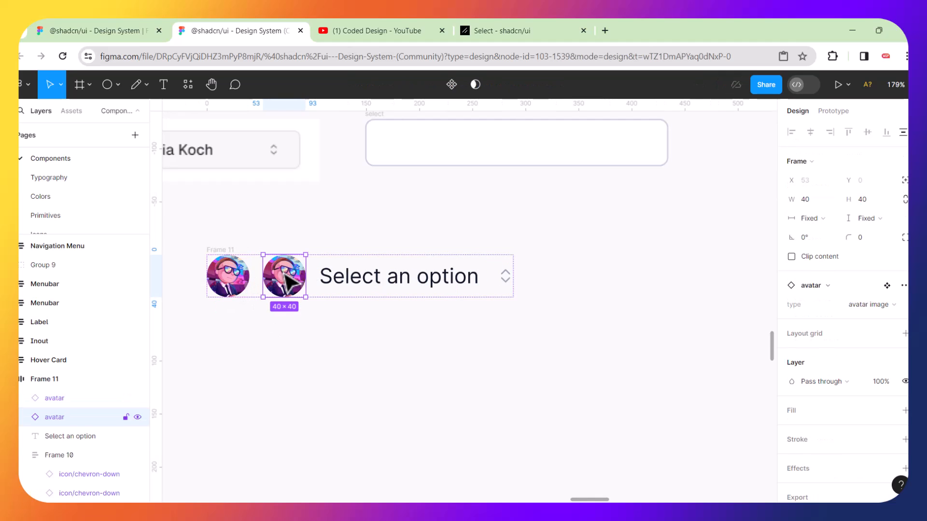
{"action": "left_click_drag", "start_coordinate": [286, 280], "coordinate": [513, 280]}
{"action": "left_click", "coordinate": [556, 351]}
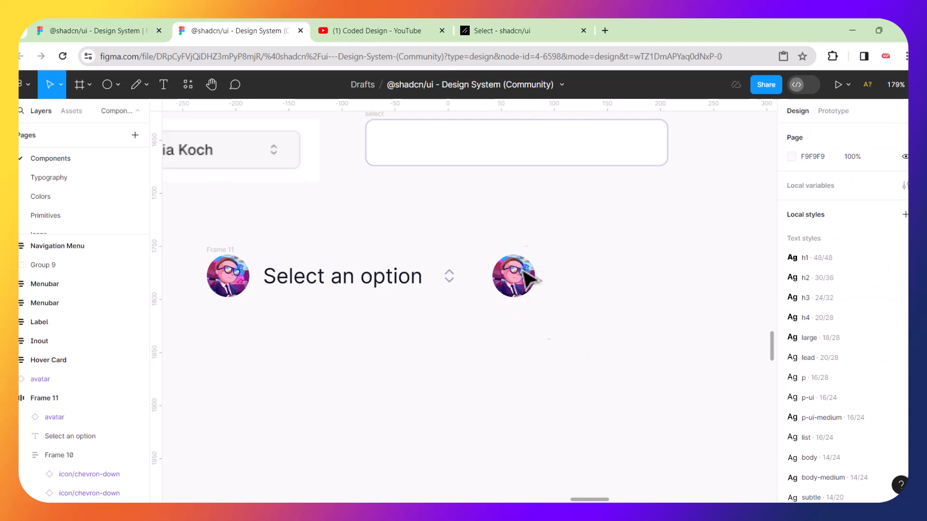
{"action": "key", "text": "ctrl+z"}
{"action": "key", "text": "ctrl+z"}
{"action": "key", "text": "ctrl+z"}
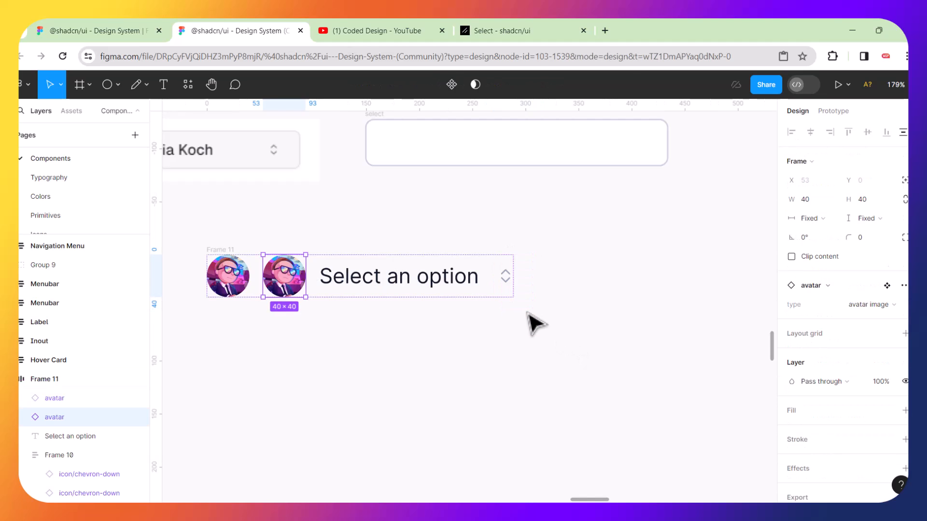
{"action": "left_click", "coordinate": [331, 338]}
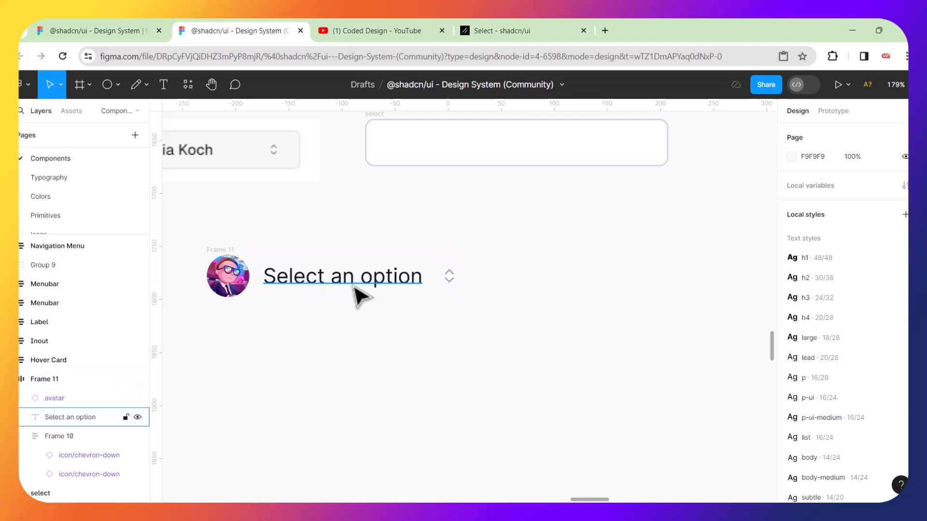
{"action": "scroll", "coordinate": [331, 274], "scroll_direction": "up", "scroll_amount": 1}
{"action": "scroll", "coordinate": [331, 274], "scroll_direction": "left", "scroll_amount": 3}
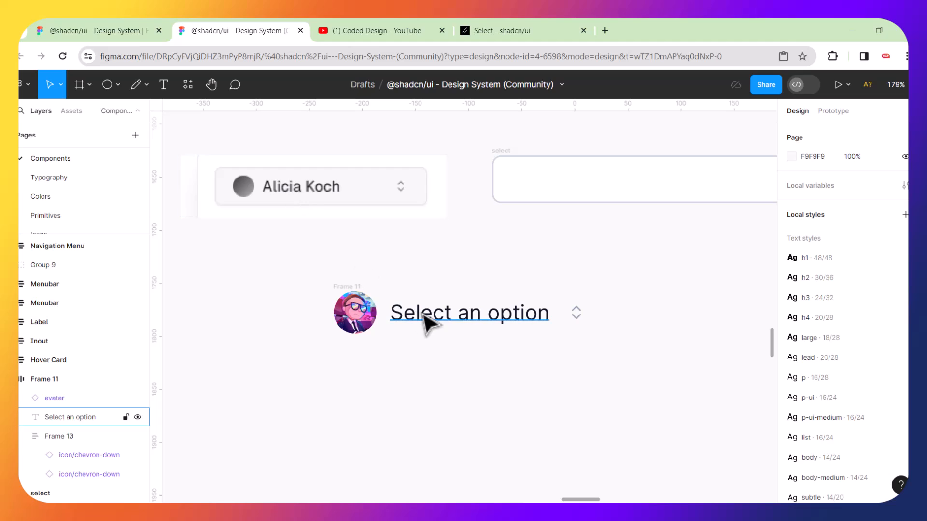
Change the placeholder text to 'Alicia Koch' and narrow its text box to fit.
{"action": "double_click", "coordinate": [457, 316]}
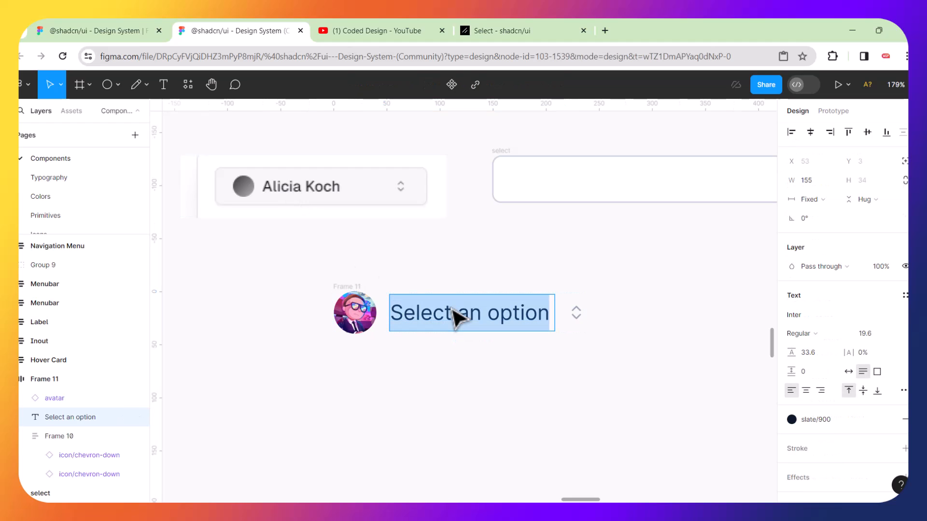
{"action": "type", "text": "Alicia Koch"}
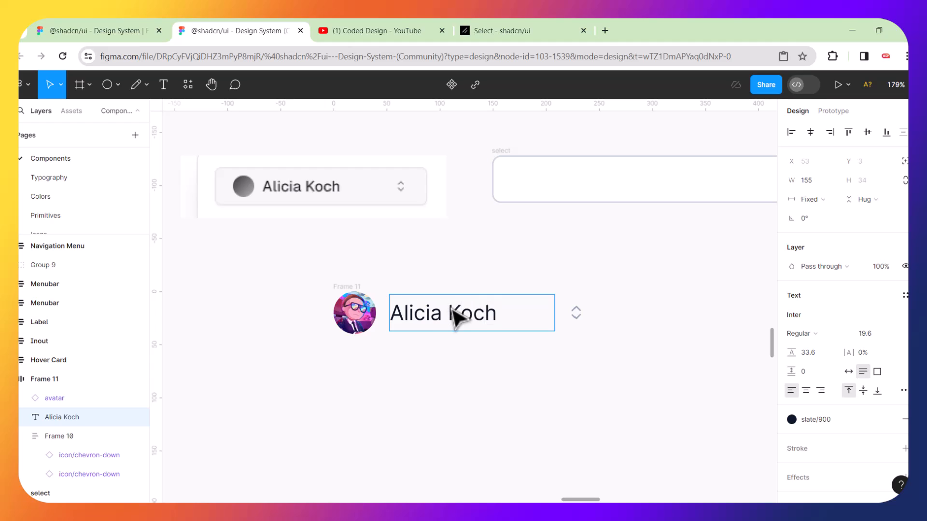
{"action": "key", "text": "Escape"}
{"action": "left_click", "coordinate": [528, 387]}
{"action": "double_click", "coordinate": [507, 321]}
{"action": "key", "text": "Escape"}
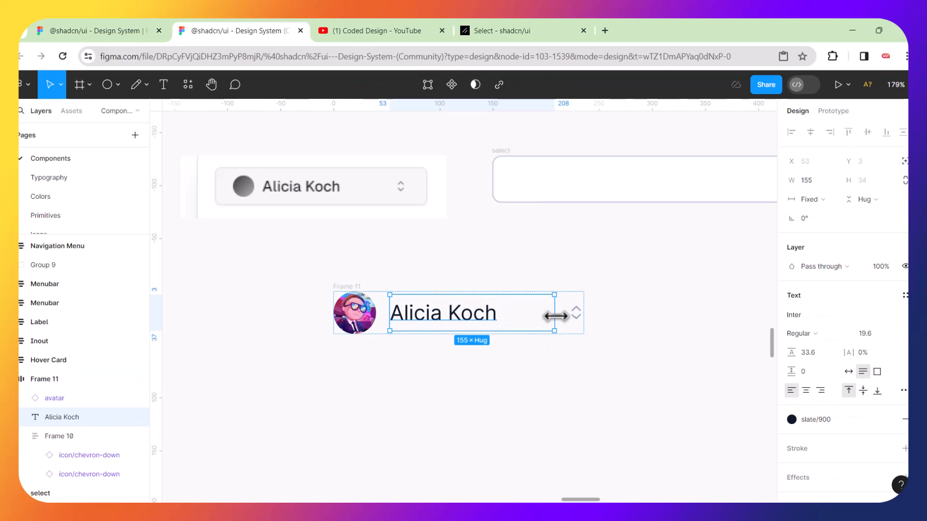
{"action": "left_click_drag", "start_coordinate": [545, 315], "coordinate": [502, 320]}
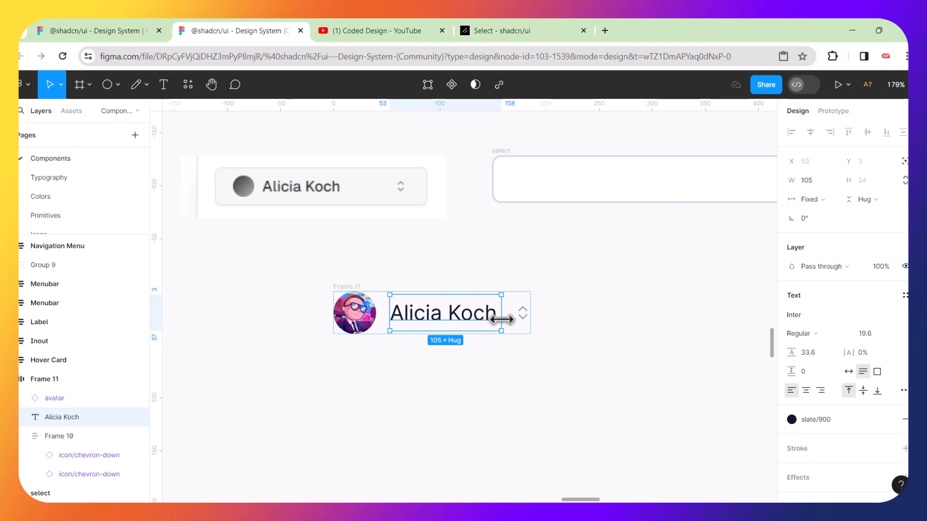
Increase Frame 11's item spacing to 27 and move the row into the select frame.
{"action": "left_click", "coordinate": [532, 389]}
{"action": "left_click", "coordinate": [393, 317]}
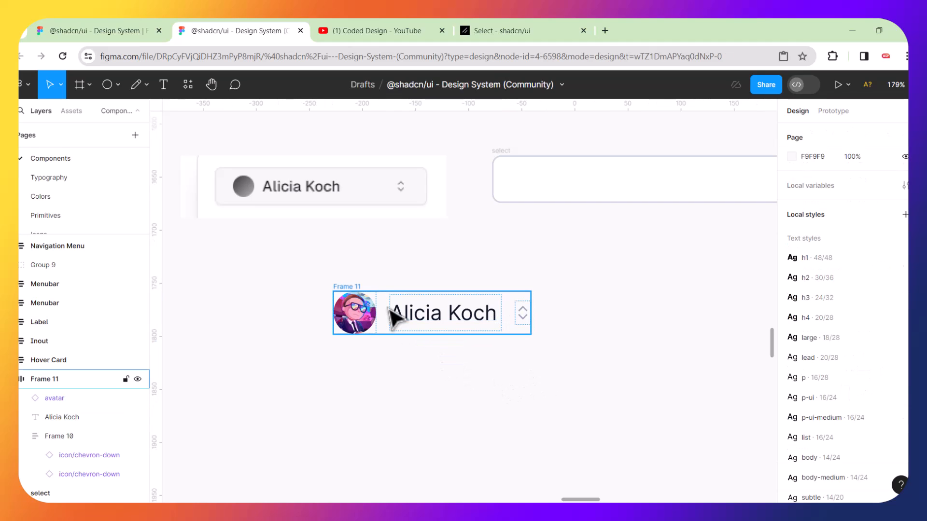
{"action": "left_click", "coordinate": [354, 289]}
{"action": "left_click_drag", "start_coordinate": [789, 325], "coordinate": [814, 325]}
{"action": "left_click", "coordinate": [553, 393]}
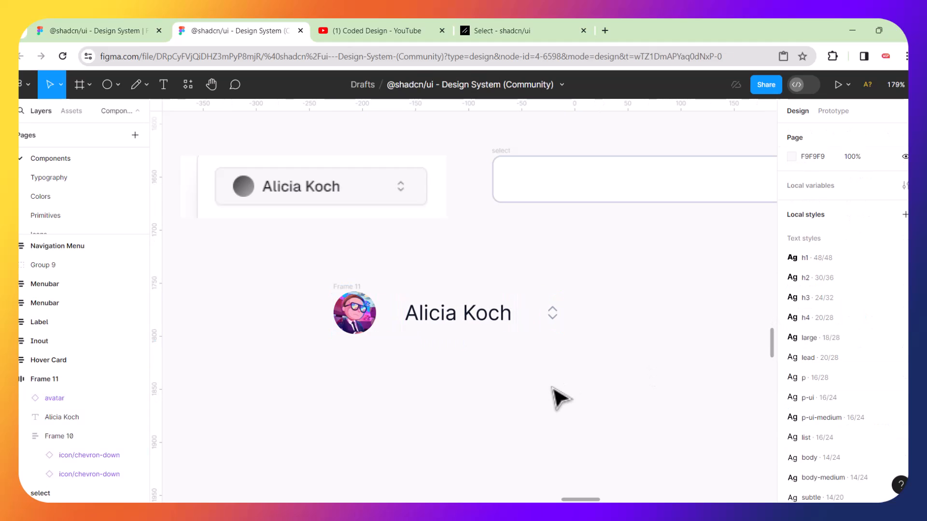
{"action": "left_click", "coordinate": [355, 297]}
{"action": "left_click_drag", "start_coordinate": [352, 290], "coordinate": [534, 182]}
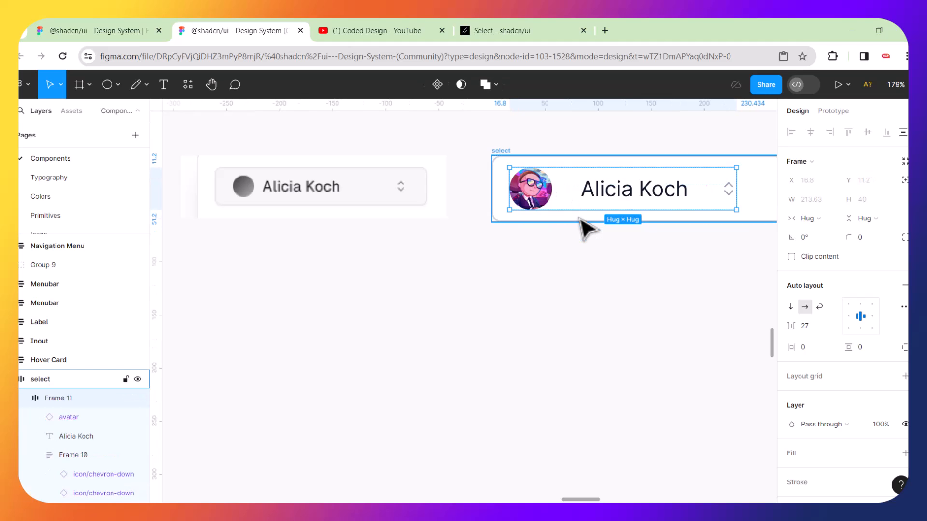
Widen Frame 11 inside the select box to a fixed width of 245.
{"action": "left_click", "coordinate": [587, 317]}
{"action": "scroll", "coordinate": [646, 273], "scroll_direction": "up", "scroll_amount": 3}
{"action": "scroll", "coordinate": [645, 273], "scroll_direction": "right", "scroll_amount": 5}
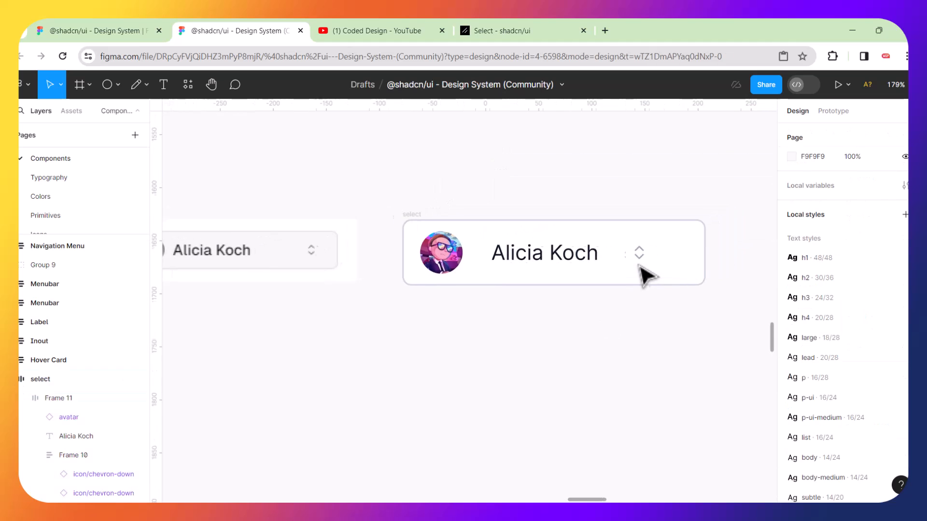
{"action": "scroll", "coordinate": [645, 274], "scroll_direction": "left", "scroll_amount": 5}
{"action": "scroll", "coordinate": [645, 274], "scroll_direction": "down", "scroll_amount": 2}
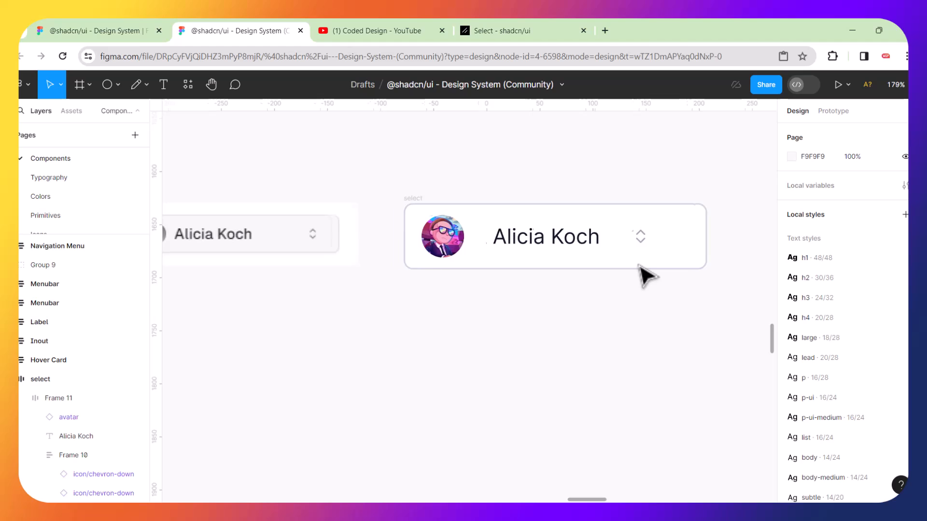
{"action": "left_click", "coordinate": [489, 238]}
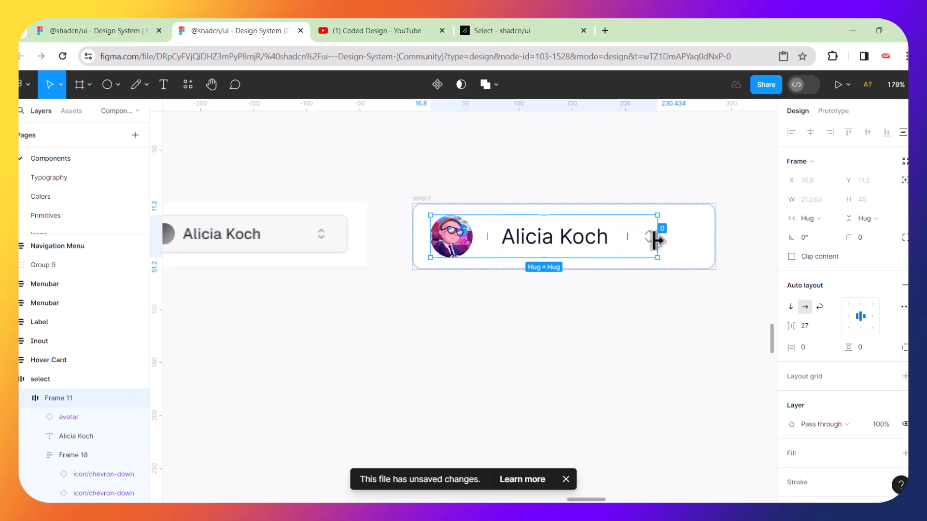
{"action": "left_click_drag", "start_coordinate": [654, 241], "coordinate": [691, 240]}
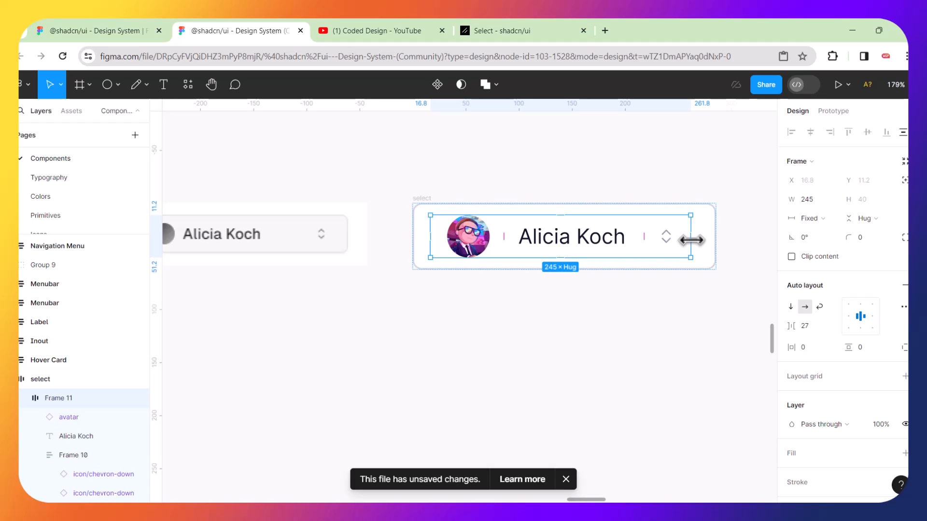
{"action": "left_click", "coordinate": [580, 315]}
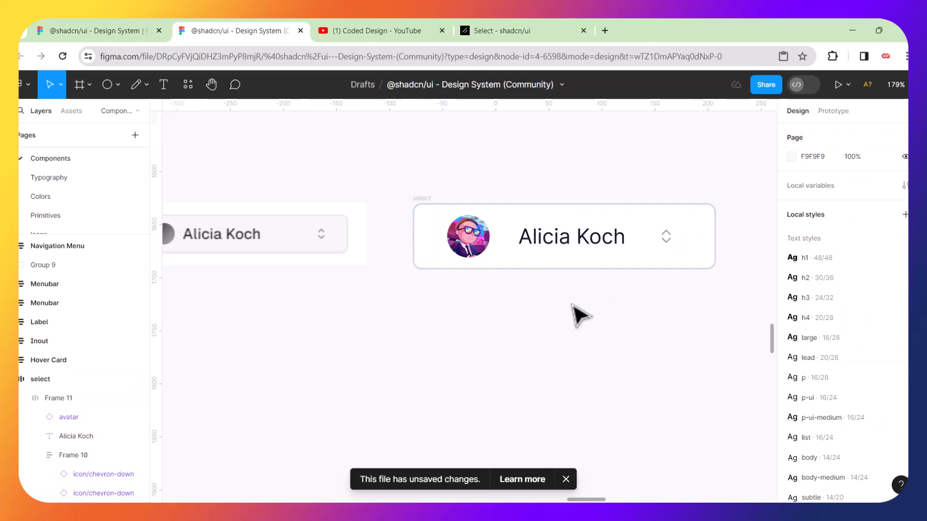
{"action": "left_click", "coordinate": [448, 222]}
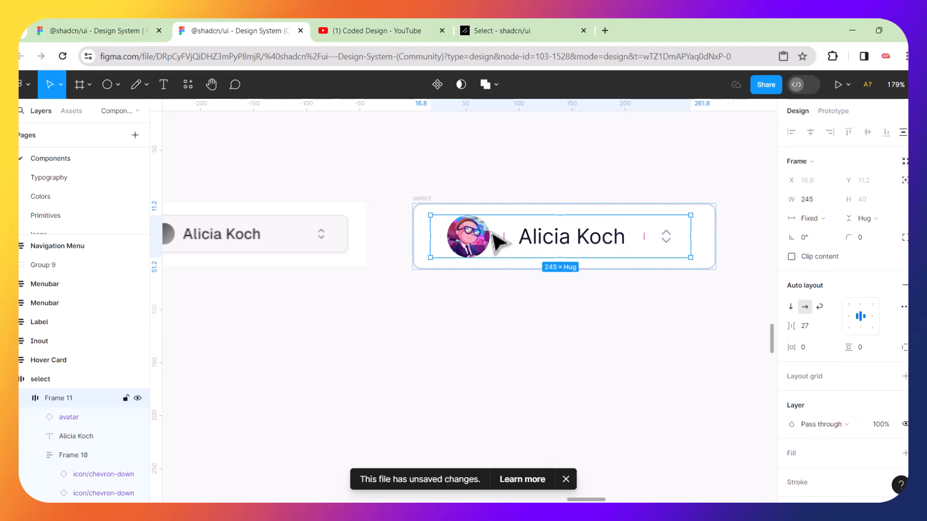
{"action": "left_click", "coordinate": [456, 307]}
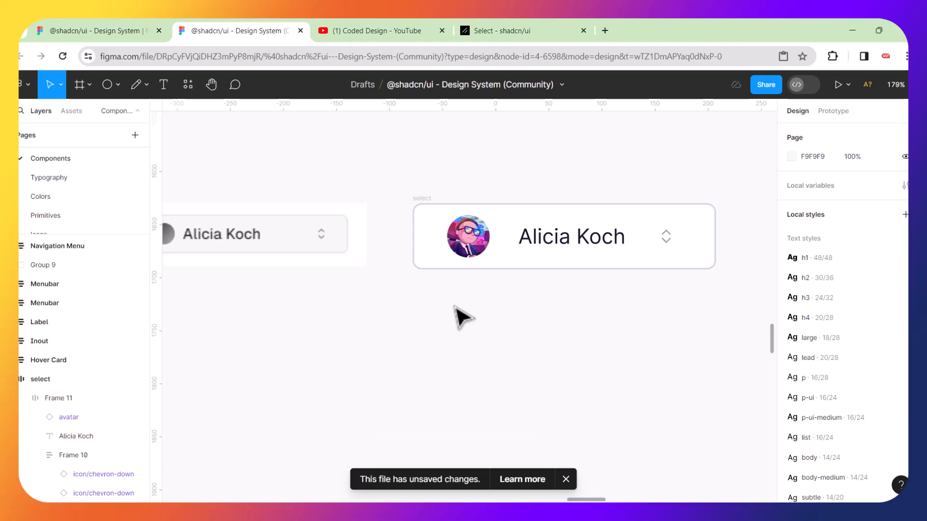
{"action": "left_click", "coordinate": [487, 226]}
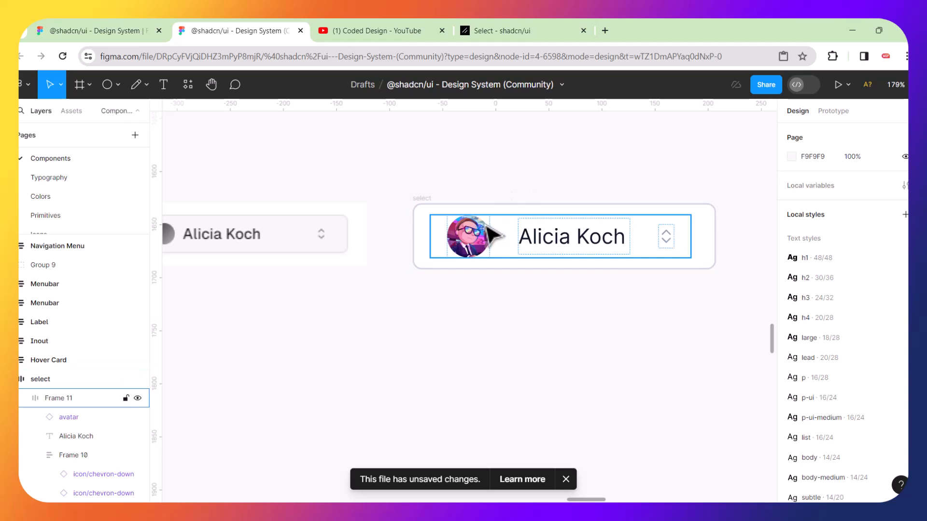
{"action": "left_click", "coordinate": [446, 220]}
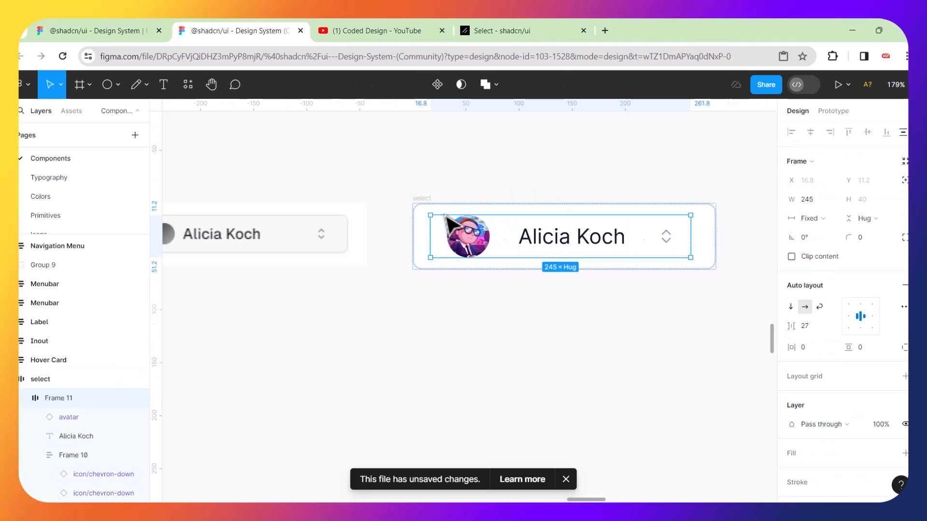
{"action": "left_click", "coordinate": [493, 327]}
{"action": "scroll", "coordinate": [464, 268], "scroll_direction": "right", "scroll_amount": 4}
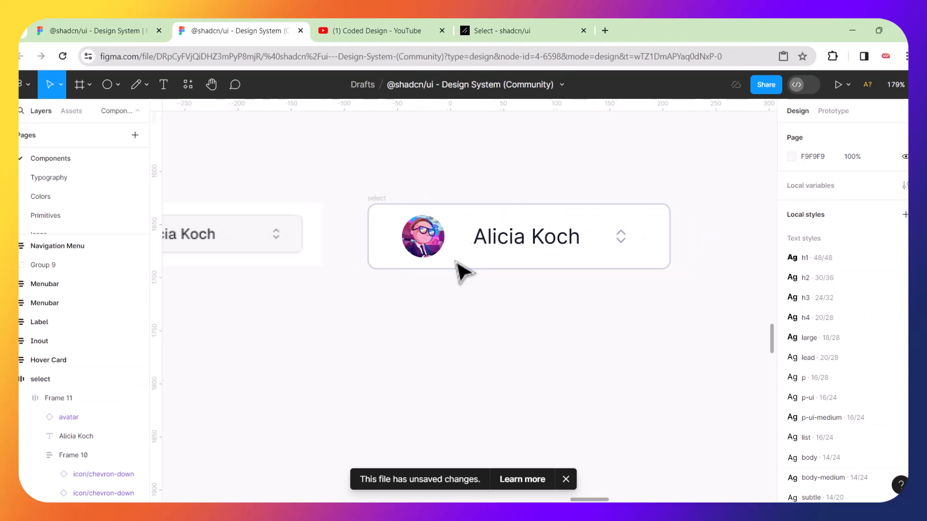
Widen the select frame slightly and set the inner row to fill its width.
{"action": "left_click", "coordinate": [611, 243]}
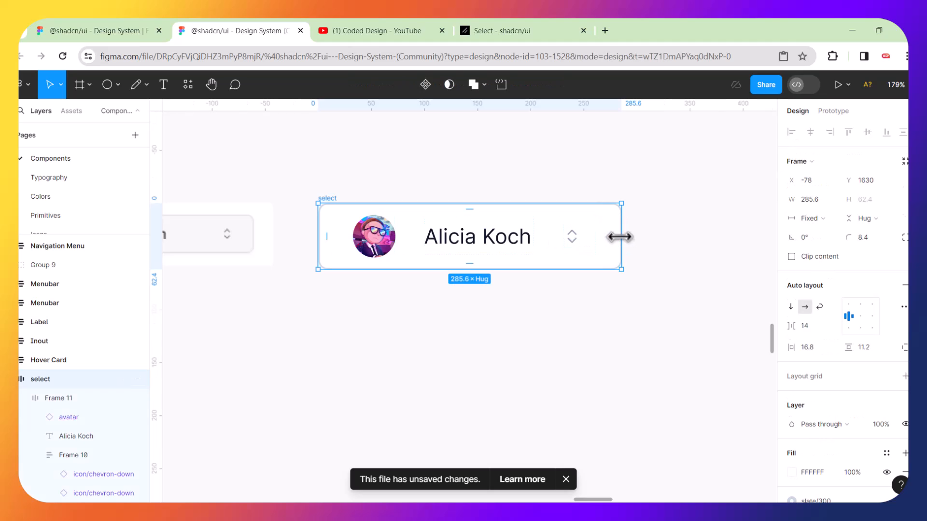
{"action": "left_click_drag", "start_coordinate": [622, 237], "coordinate": [680, 231]}
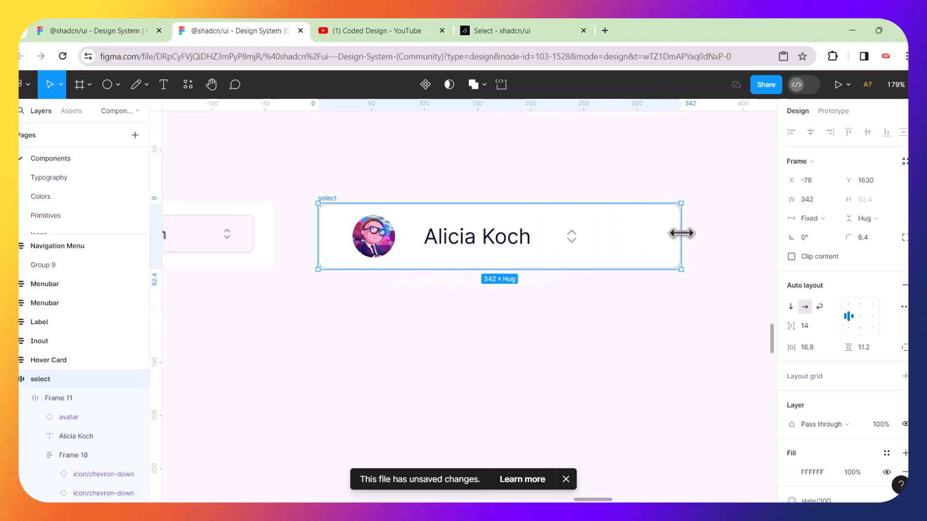
{"action": "left_click", "coordinate": [356, 220]}
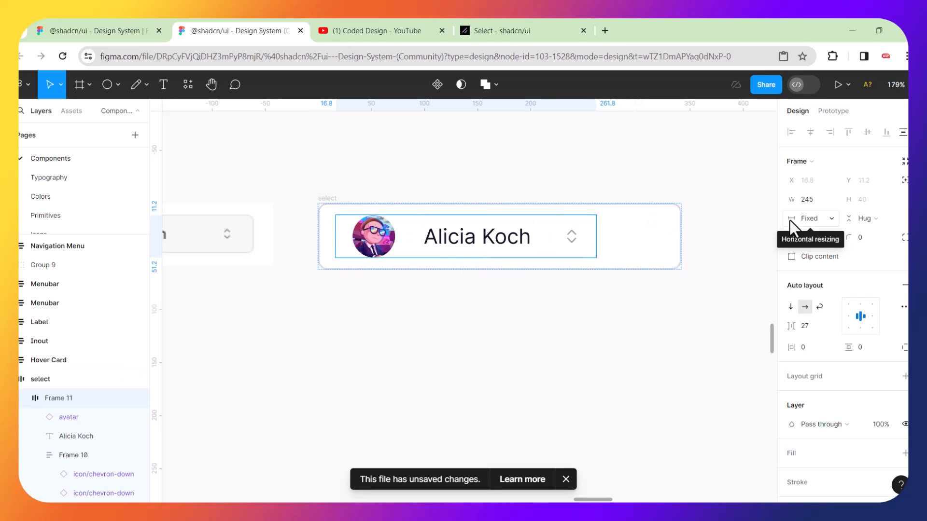
{"action": "left_click", "coordinate": [833, 221]}
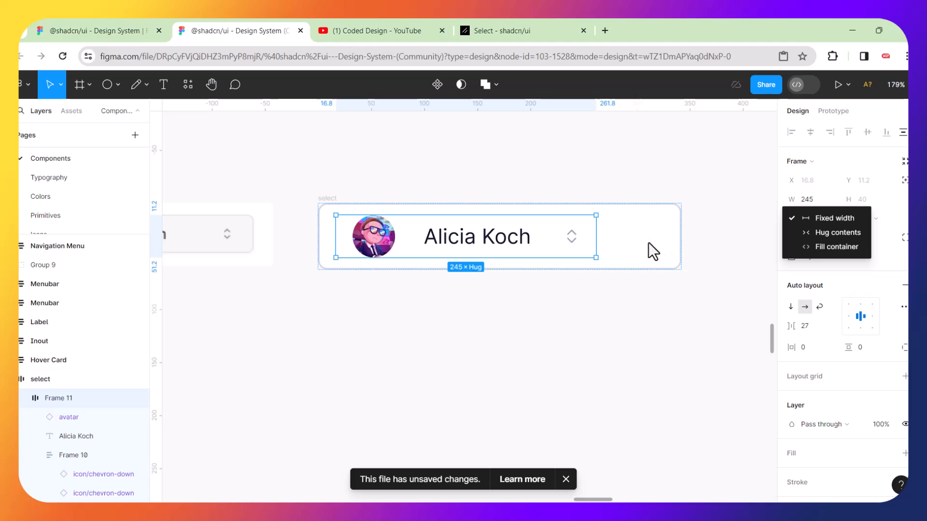
{"action": "left_click", "coordinate": [822, 247]}
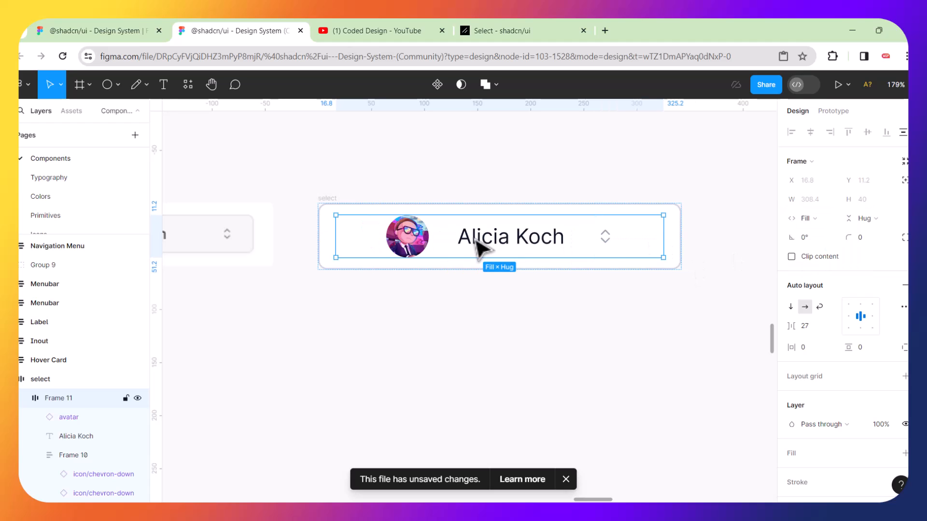
Resize the select trigger, narrowing it then widening it from 308 to 376.
{"action": "left_click", "coordinate": [678, 227]}
{"action": "left_click_drag", "start_coordinate": [682, 229], "coordinate": [646, 239]}
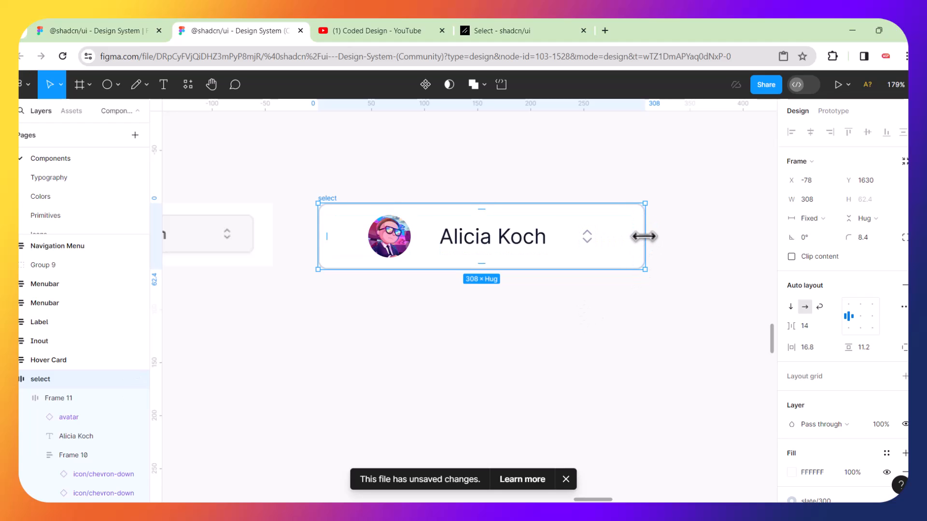
{"action": "left_click_drag", "start_coordinate": [645, 236], "coordinate": [717, 231]}
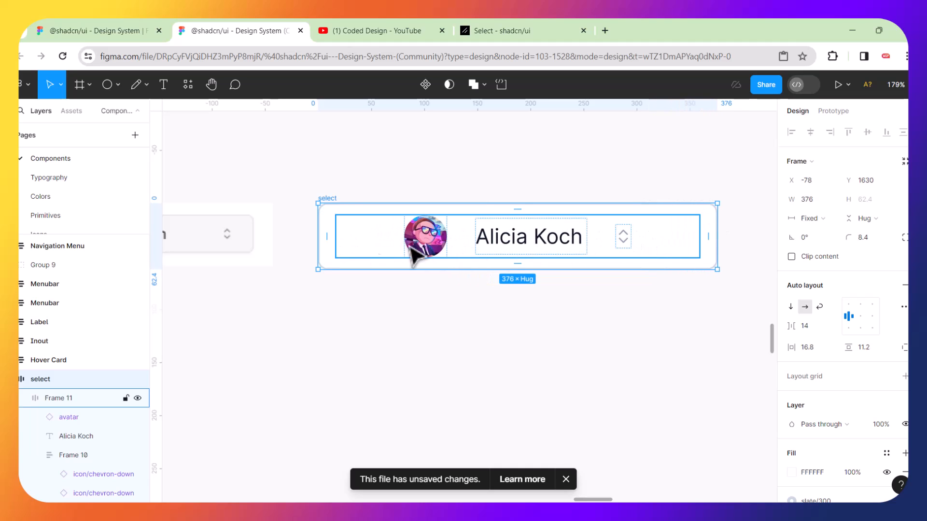
{"action": "left_click", "coordinate": [427, 334]}
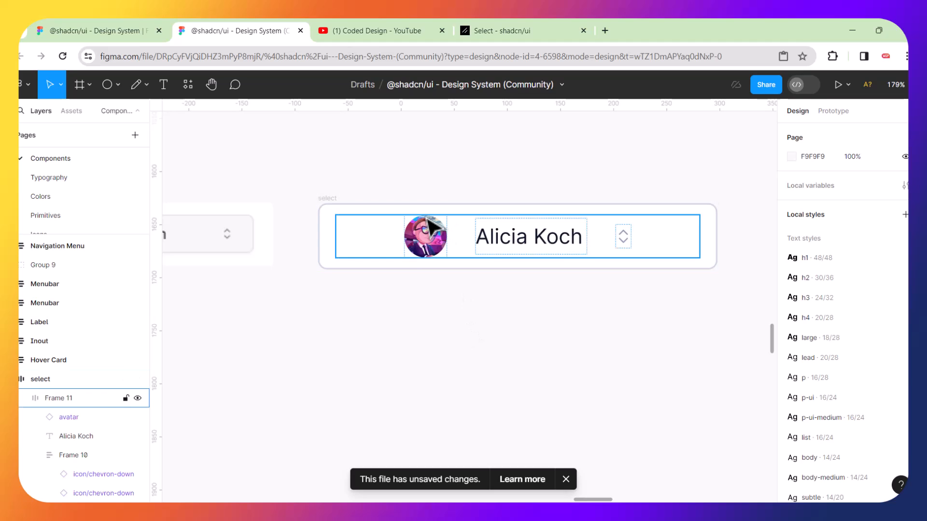
Set Frame 11's gap to Auto so items spread out, and narrow the select trigger to 268.
{"action": "left_click", "coordinate": [391, 225]}
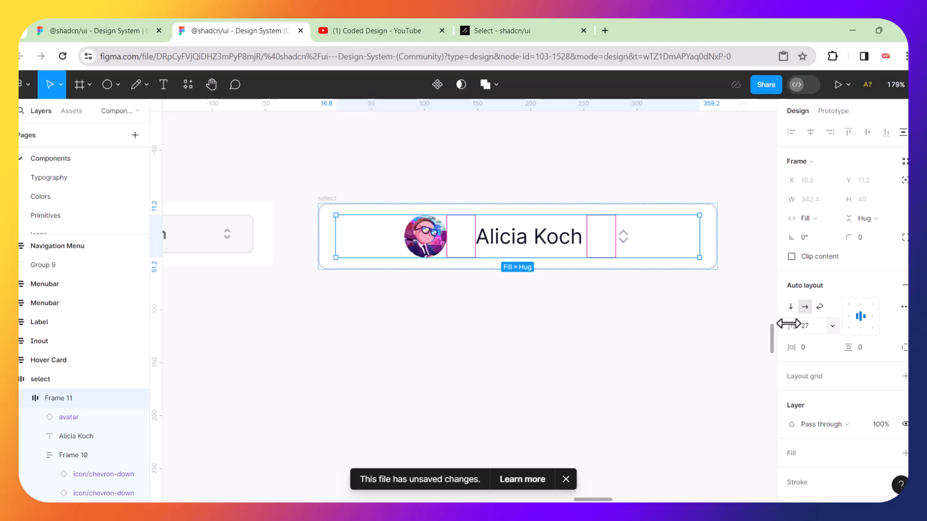
{"action": "left_click_drag", "start_coordinate": [793, 324], "coordinate": [795, 328]}
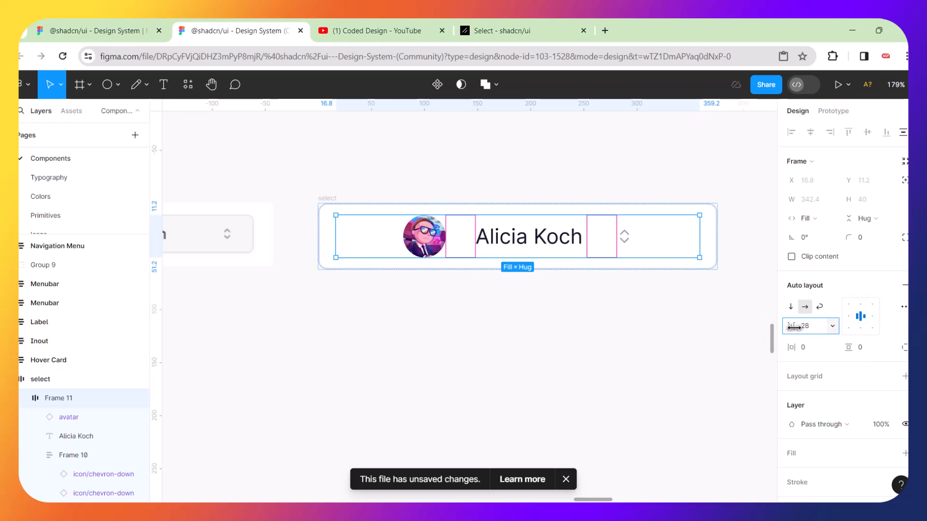
{"action": "left_click", "coordinate": [833, 326]}
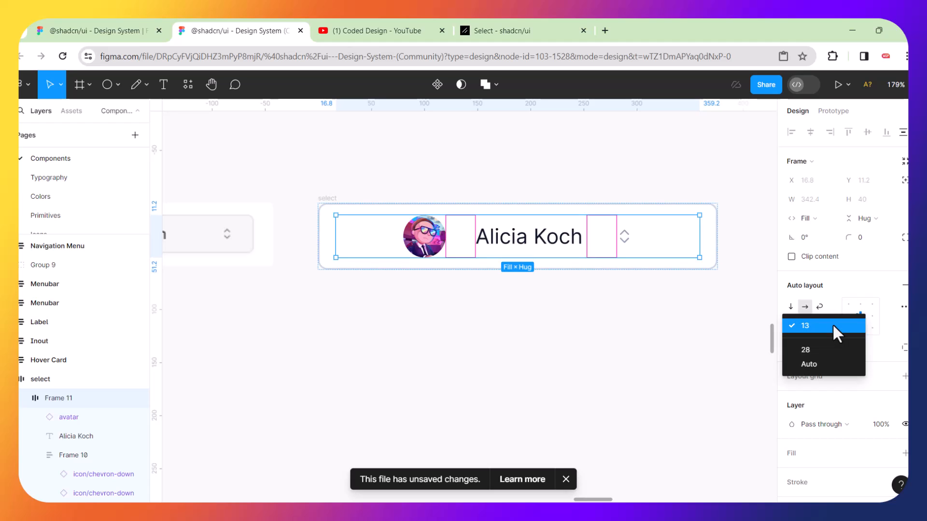
{"action": "left_click", "coordinate": [813, 365]}
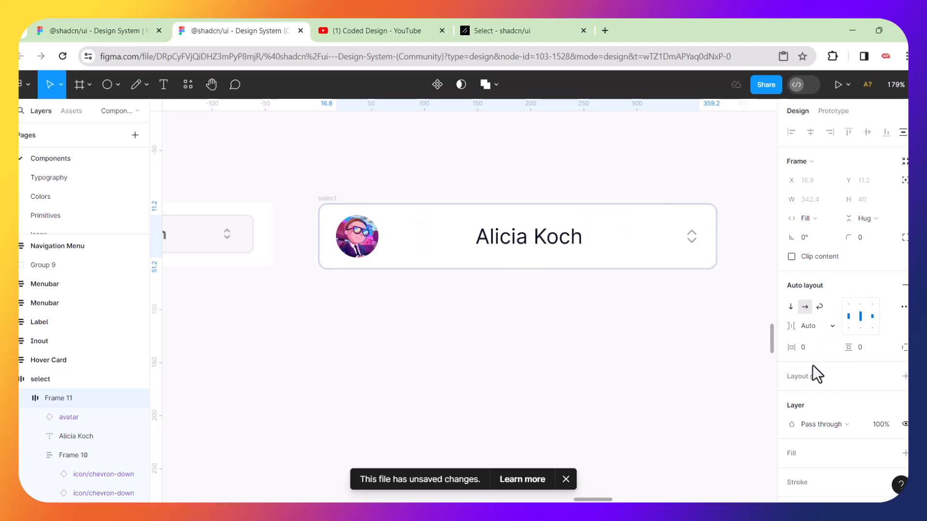
{"action": "left_click", "coordinate": [716, 238]}
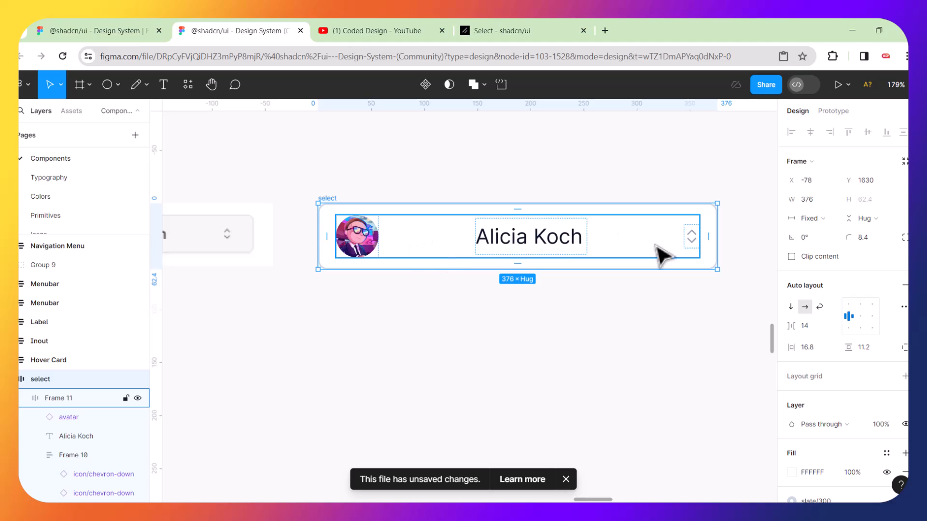
{"action": "left_click_drag", "start_coordinate": [718, 240], "coordinate": [603, 240]}
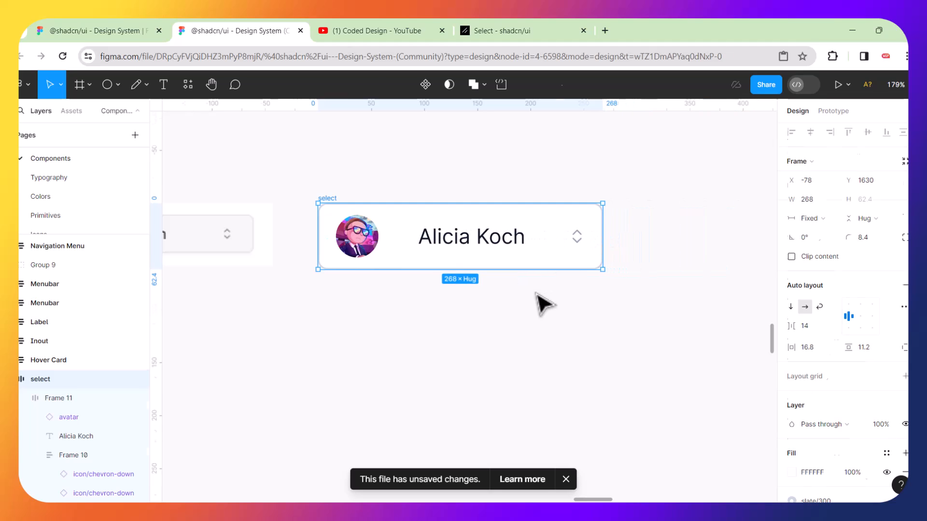
Nudge the reference screenshot slightly to the right.
{"action": "left_click", "coordinate": [544, 304]}
{"action": "scroll", "coordinate": [544, 304], "scroll_direction": "left", "scroll_amount": 5}
{"action": "scroll", "coordinate": [545, 305], "scroll_direction": "right", "scroll_amount": 1}
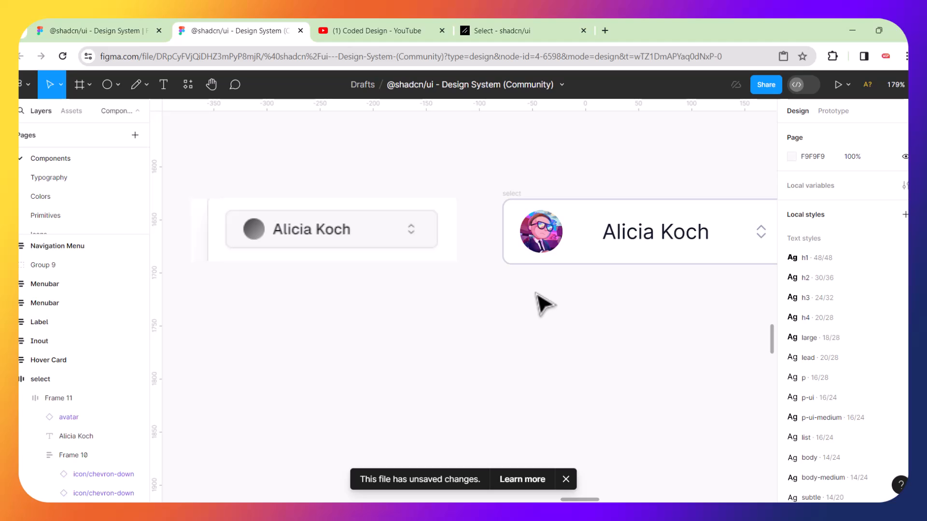
{"action": "scroll", "coordinate": [544, 305], "scroll_direction": "right", "scroll_amount": 1}
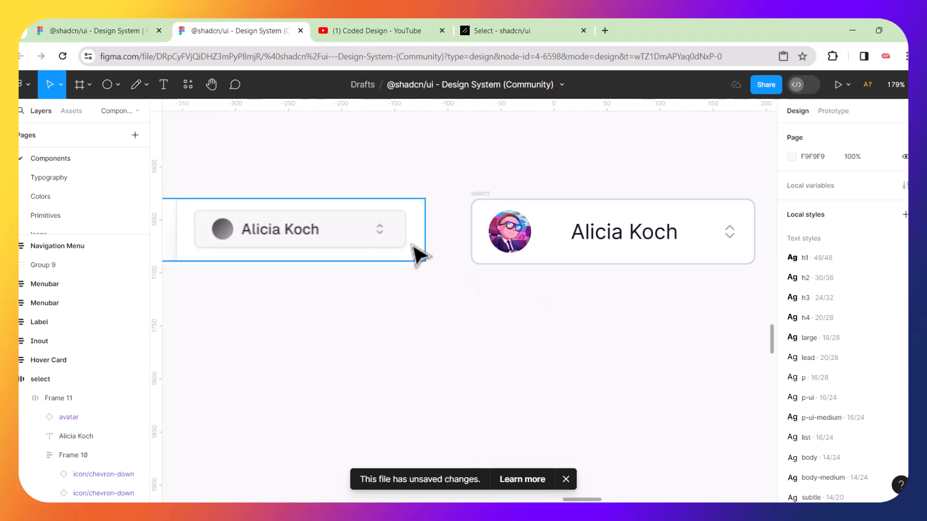
{"action": "left_click_drag", "start_coordinate": [413, 244], "coordinate": [429, 245]}
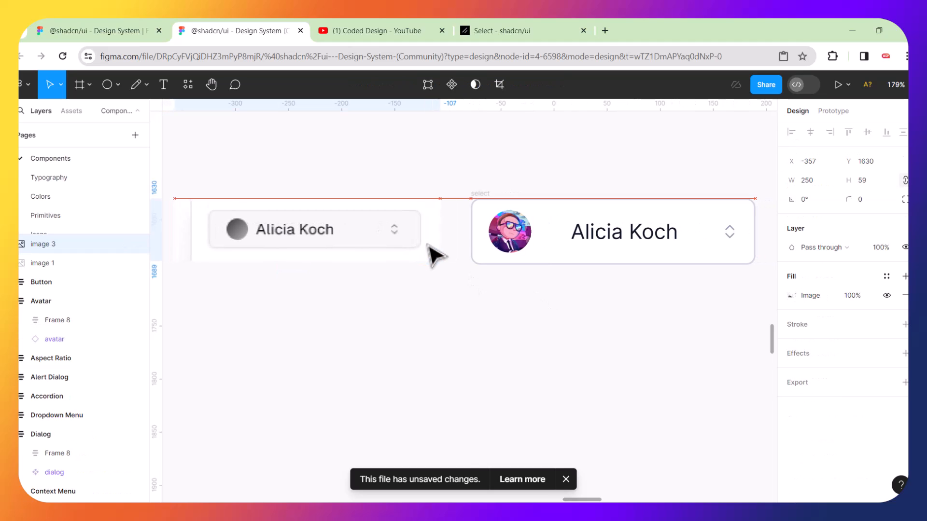
Fill the select trigger with the reference box's light grey F6F6F7 via the eyedropper.
{"action": "left_click", "coordinate": [479, 202]}
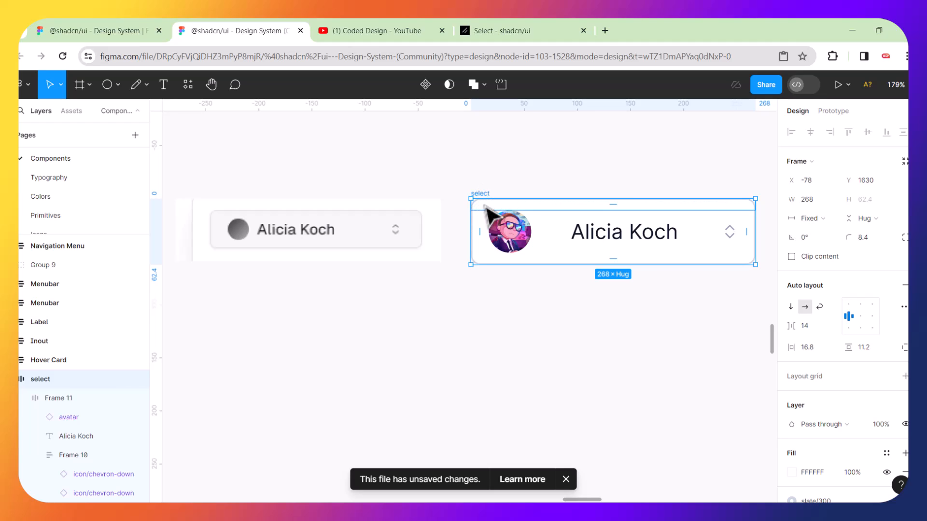
{"action": "left_click", "coordinate": [482, 202]}
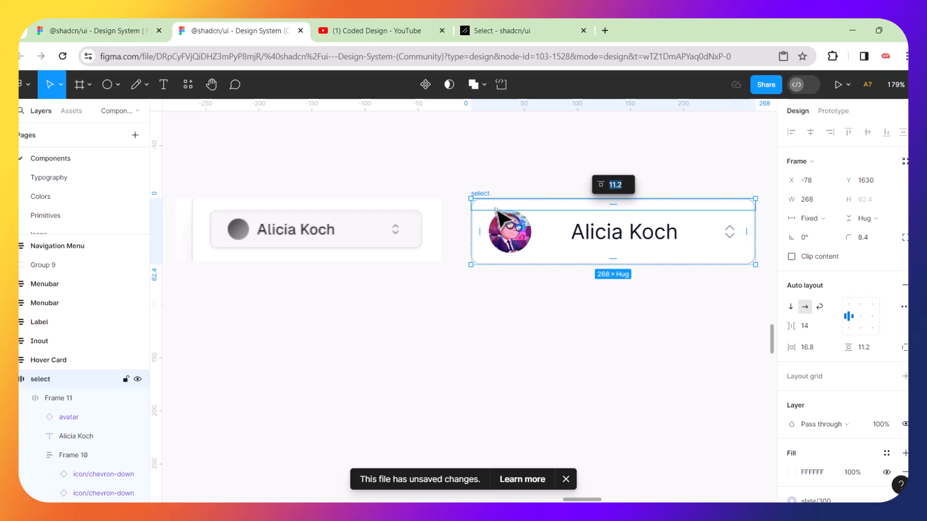
{"action": "left_click", "coordinate": [790, 474]}
{"action": "left_click", "coordinate": [651, 362]}
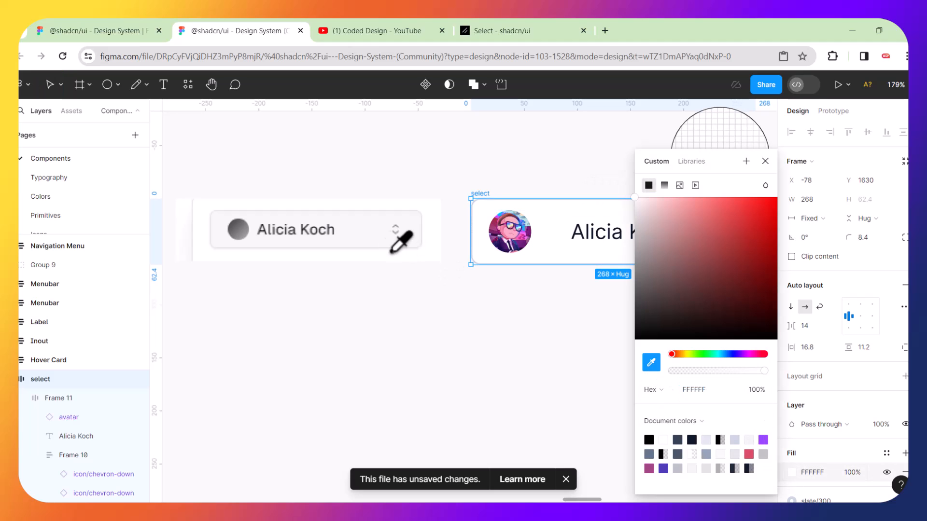
{"action": "left_click", "coordinate": [368, 234]}
{"action": "left_click", "coordinate": [501, 334]}
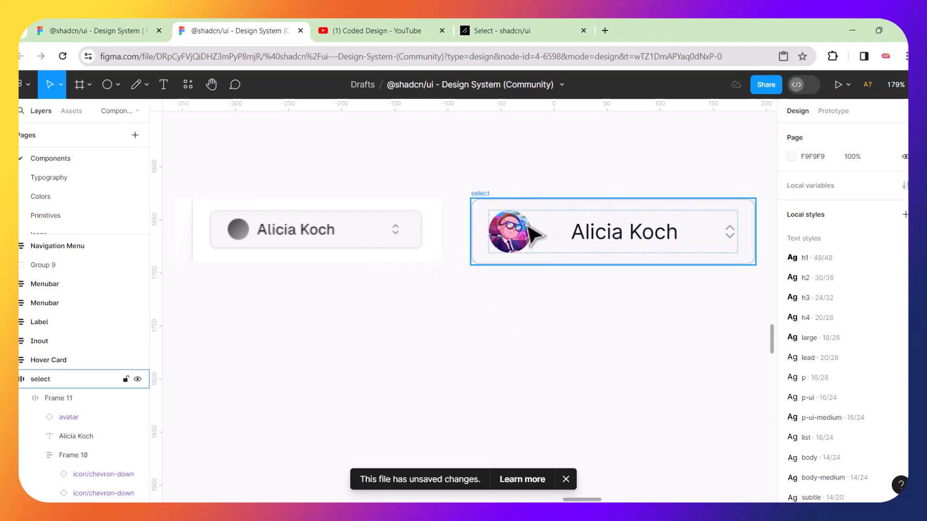
Thin the select trigger's border from 1.4 to 1 px.
{"action": "left_click", "coordinate": [481, 200]}
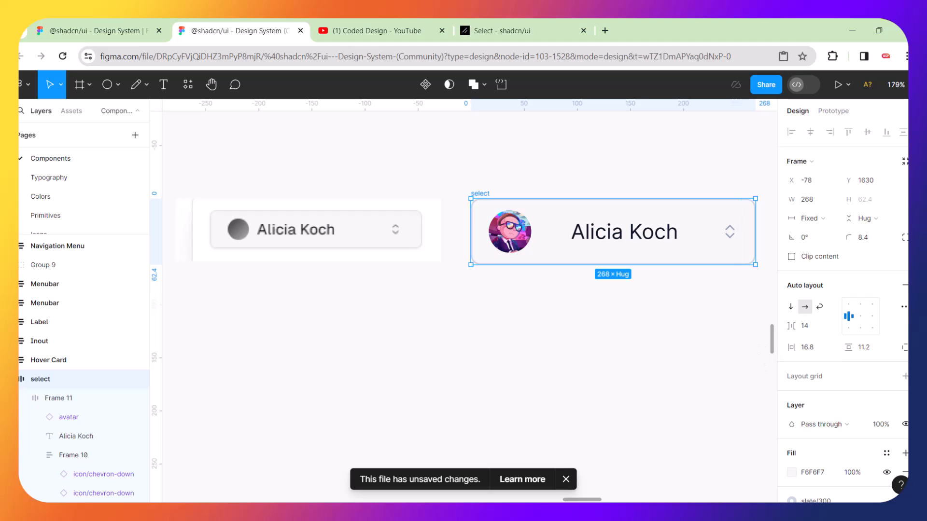
{"action": "scroll", "coordinate": [840, 338], "scroll_direction": "down", "scroll_amount": 5}
{"action": "scroll", "coordinate": [882, 394], "scroll_direction": "down", "scroll_amount": 1}
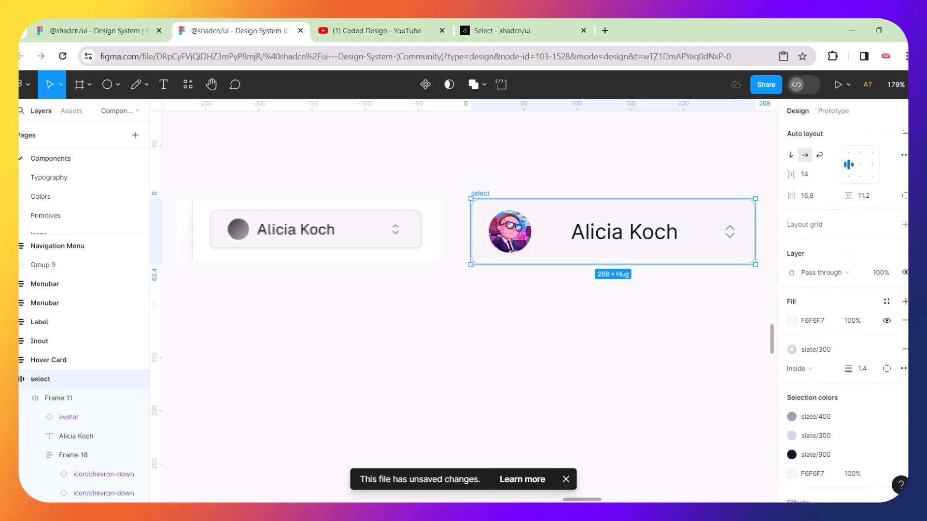
{"action": "left_click_drag", "start_coordinate": [853, 368], "coordinate": [854, 369]}
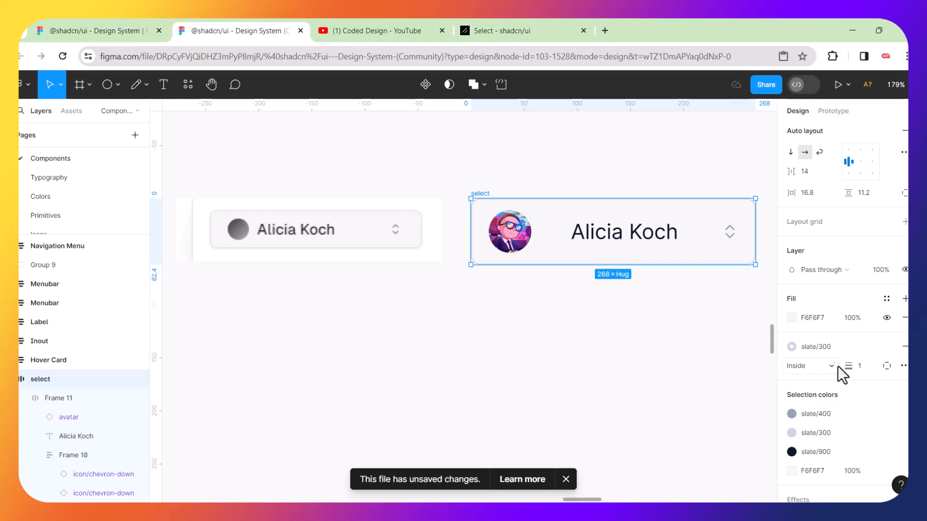
{"action": "left_click_drag", "start_coordinate": [856, 369], "coordinate": [857, 370]}
{"action": "left_click", "coordinate": [534, 389]}
Wrap the avatar and 'Alicia Koch' text in an auto-layout frame with a tighter gap.
{"action": "scroll", "coordinate": [534, 389], "scroll_direction": "right", "scroll_amount": 3}
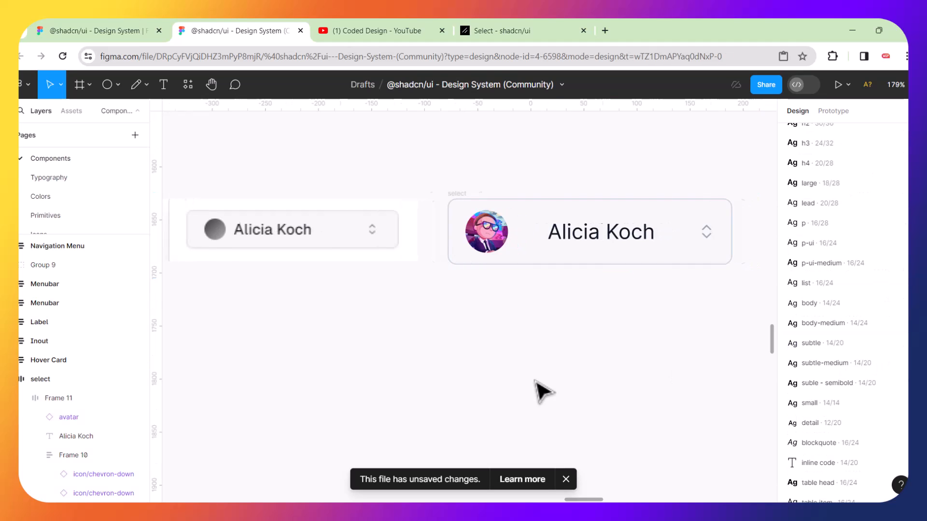
{"action": "scroll", "coordinate": [554, 379], "scroll_direction": "left", "scroll_amount": 3}
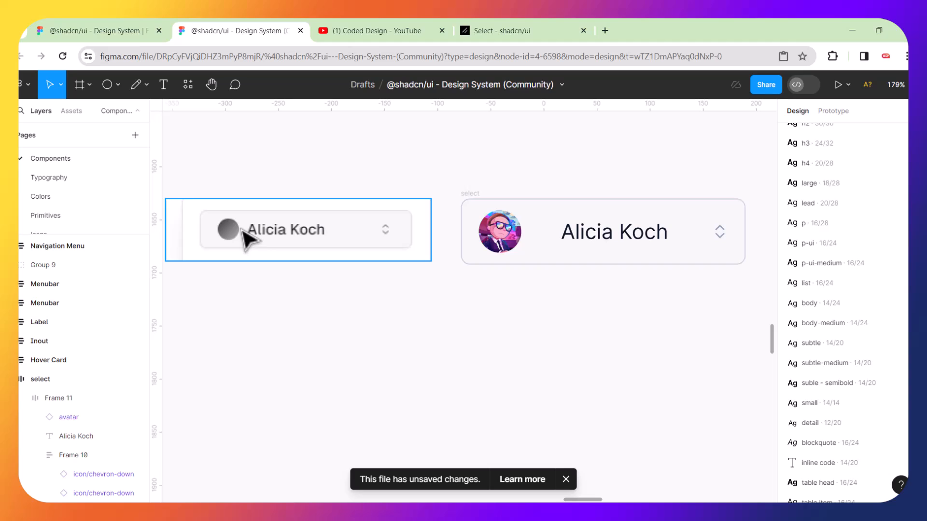
{"action": "left_click", "coordinate": [513, 244]}
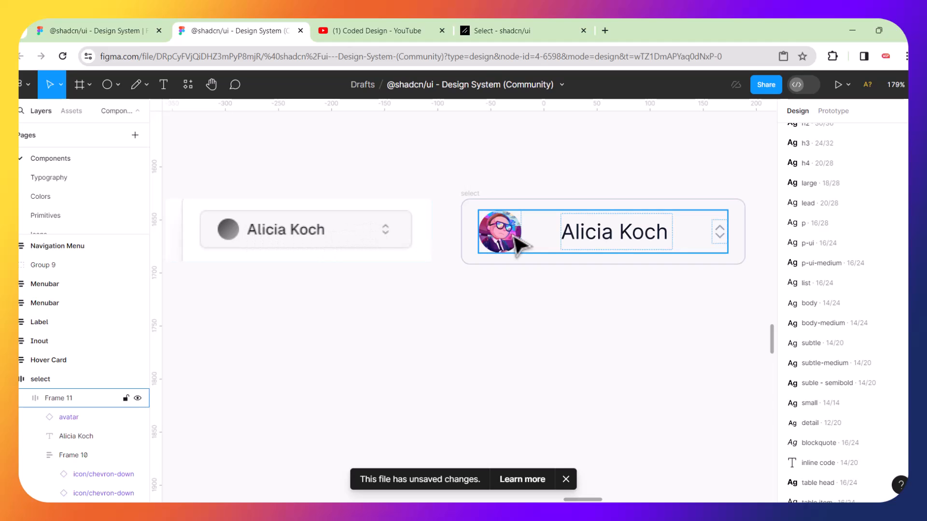
{"action": "double_click", "coordinate": [520, 245]}
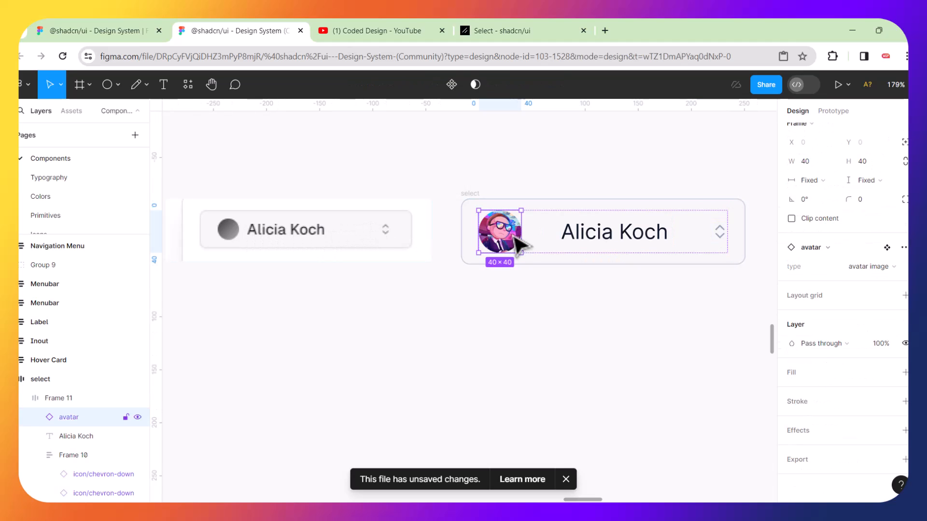
{"action": "left_click", "coordinate": [594, 244], "text": "shift"}
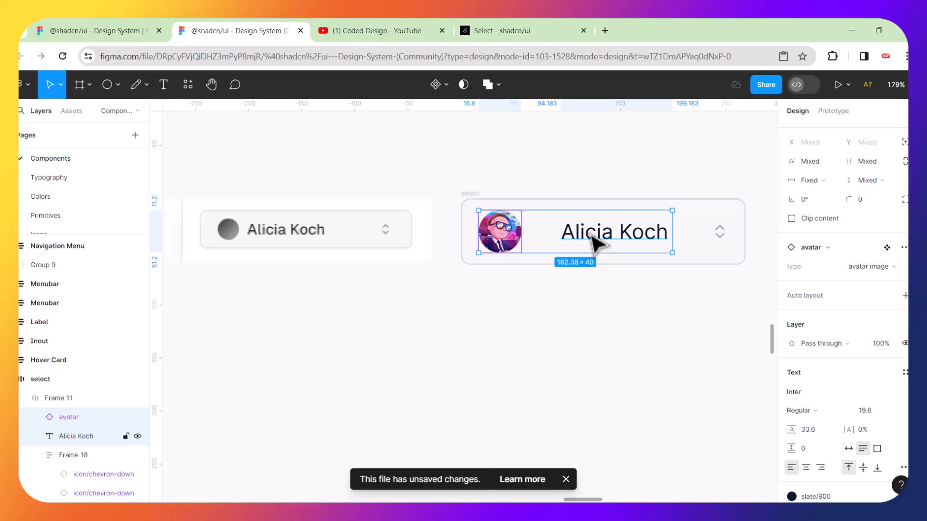
{"action": "key", "text": "shift+a"}
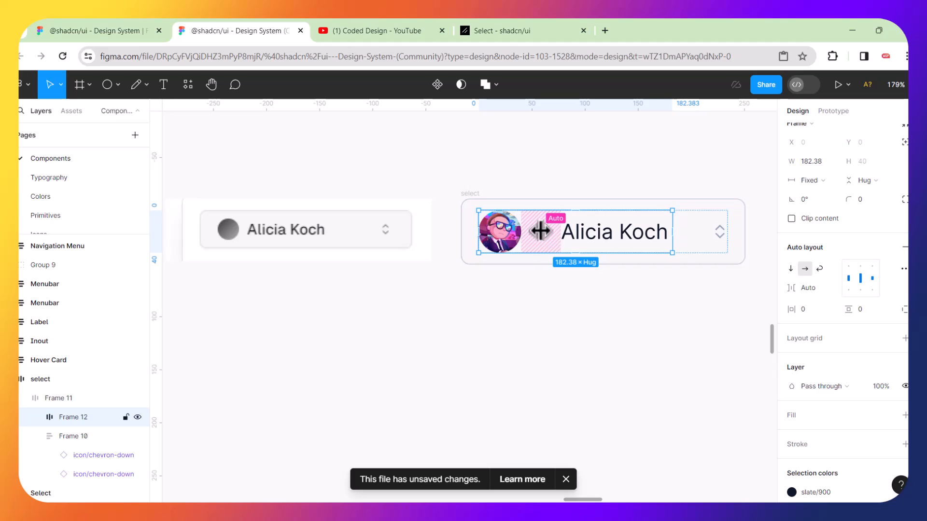
{"action": "left_click_drag", "start_coordinate": [540, 232], "coordinate": [524, 233]}
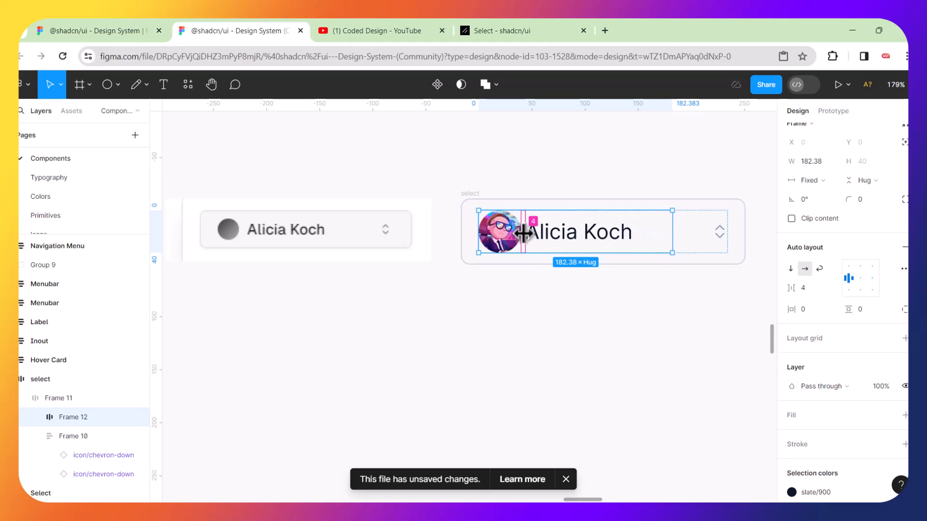
{"action": "left_click", "coordinate": [547, 343]}
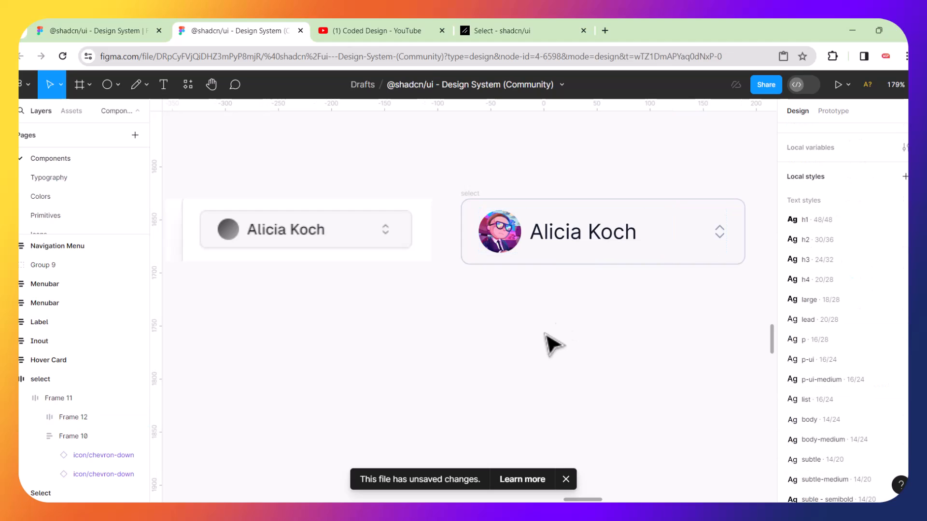
Narrow the select trigger from 268 to 244 wide, pulling the chevrons closer.
{"action": "left_click", "coordinate": [715, 203]}
{"action": "left_click_drag", "start_coordinate": [747, 231], "coordinate": [719, 230]}
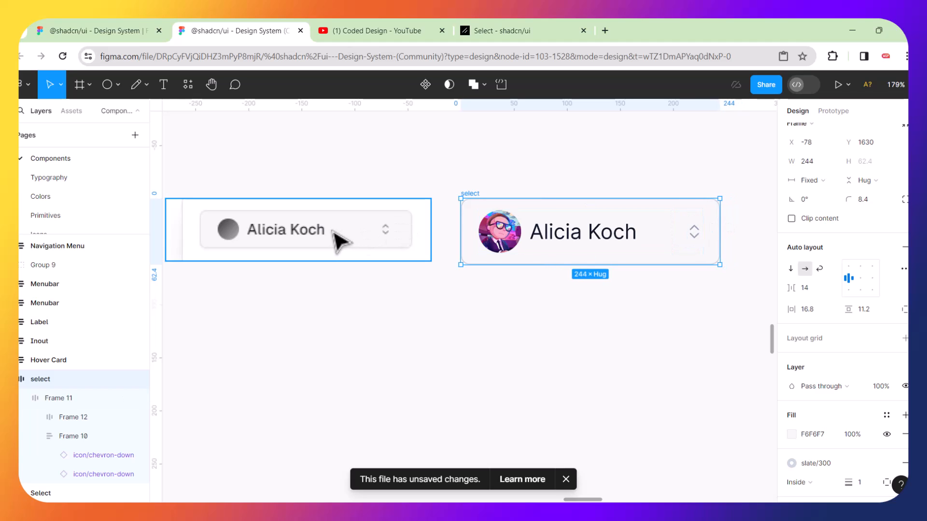
{"action": "left_click", "coordinate": [537, 339]}
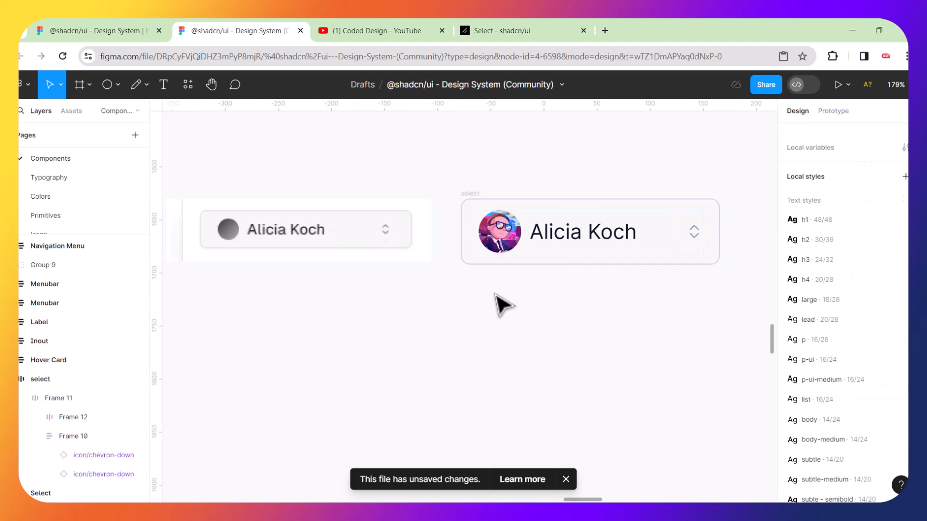
{"action": "scroll", "coordinate": [497, 315], "scroll_direction": "down", "scroll_amount": 5}
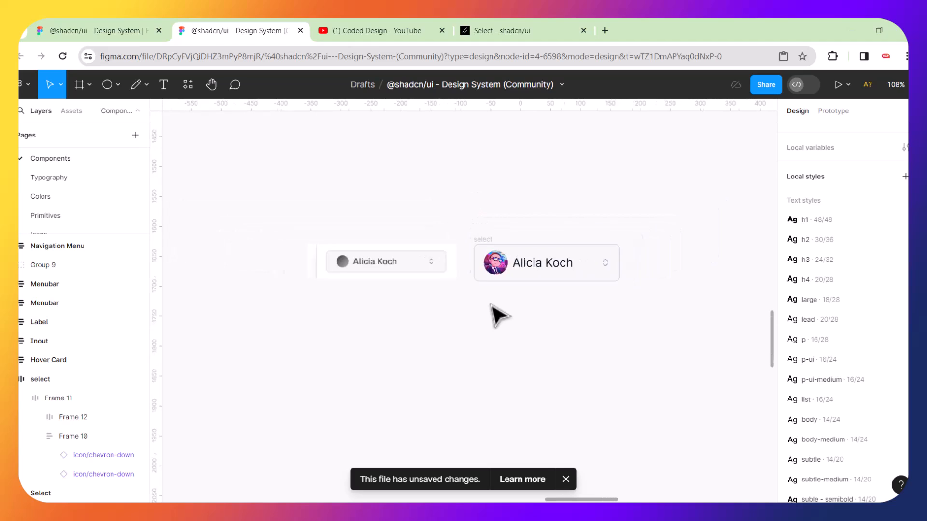
{"action": "scroll", "coordinate": [575, 312], "scroll_direction": "right", "scroll_amount": 3}
{"action": "scroll", "coordinate": [574, 311], "scroll_direction": "right", "scroll_amount": 1}
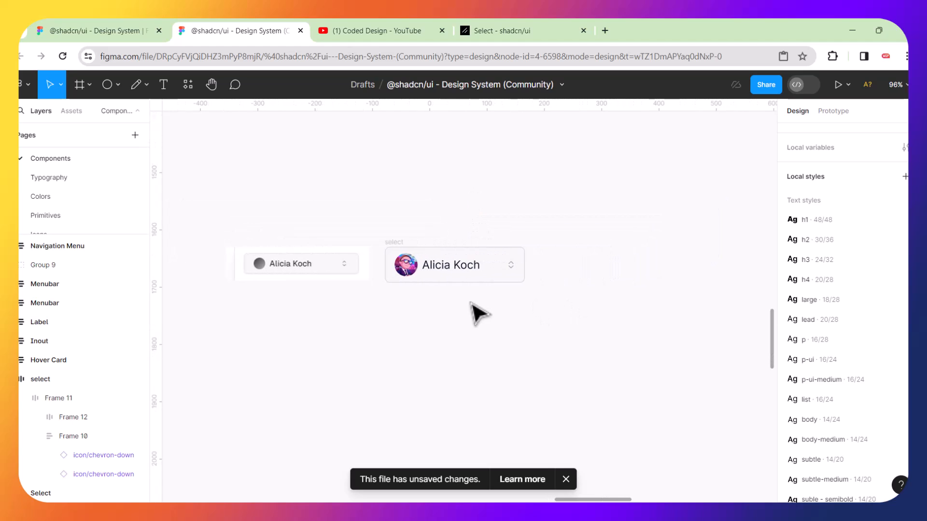
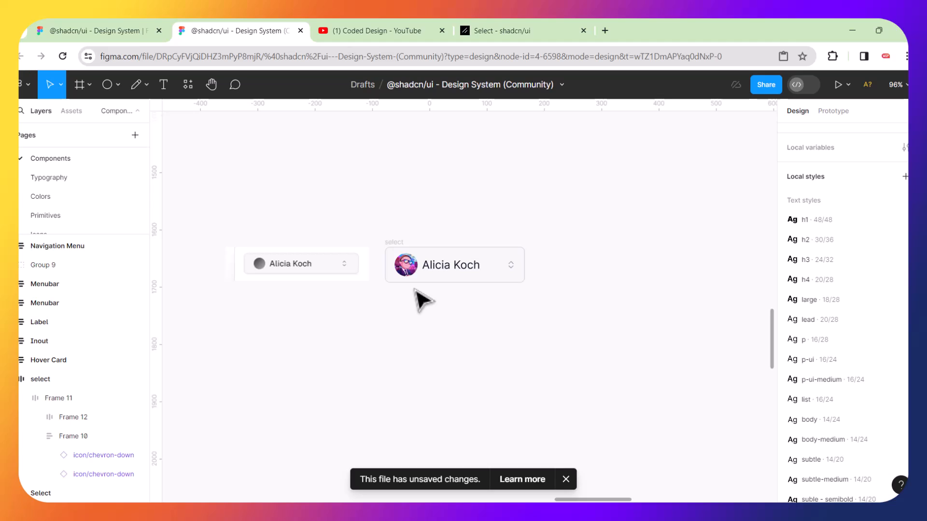
Move the rebuilt select frame slightly lower and to the right of the reference.
{"action": "scroll", "coordinate": [420, 300], "scroll_direction": "left", "scroll_amount": 3}
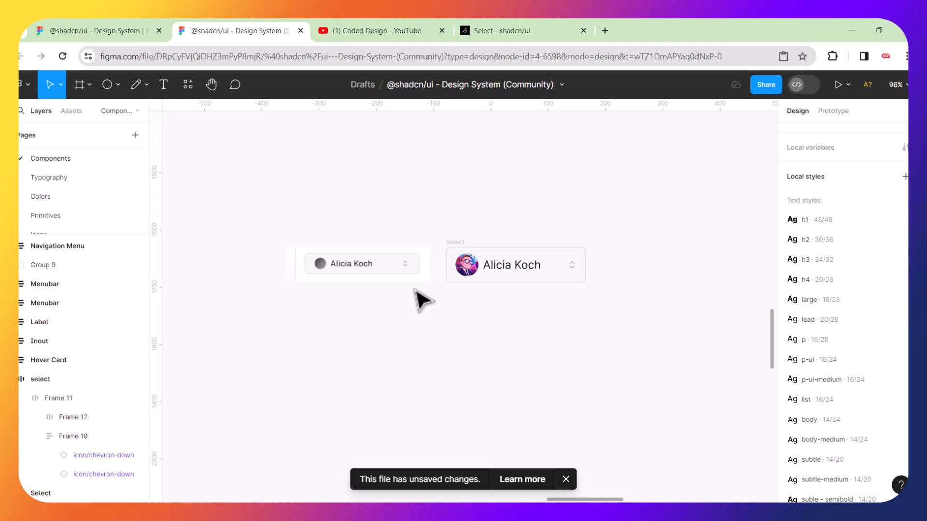
{"action": "scroll", "coordinate": [422, 301], "scroll_direction": "right", "scroll_amount": 3}
{"action": "left_click", "coordinate": [405, 245]}
{"action": "mouse_move", "coordinate": [400, 243]}
{"action": "left_mouse_down"}
{"action": "mouse_move", "coordinate": [300, 310]}
{"action": "mouse_move", "coordinate": [372, 306]}
{"action": "mouse_move", "coordinate": [424, 257]}
{"action": "mouse_move", "coordinate": [398, 228]}
{"action": "left_mouse_up"}
{"action": "left_click", "coordinate": [396, 228]}
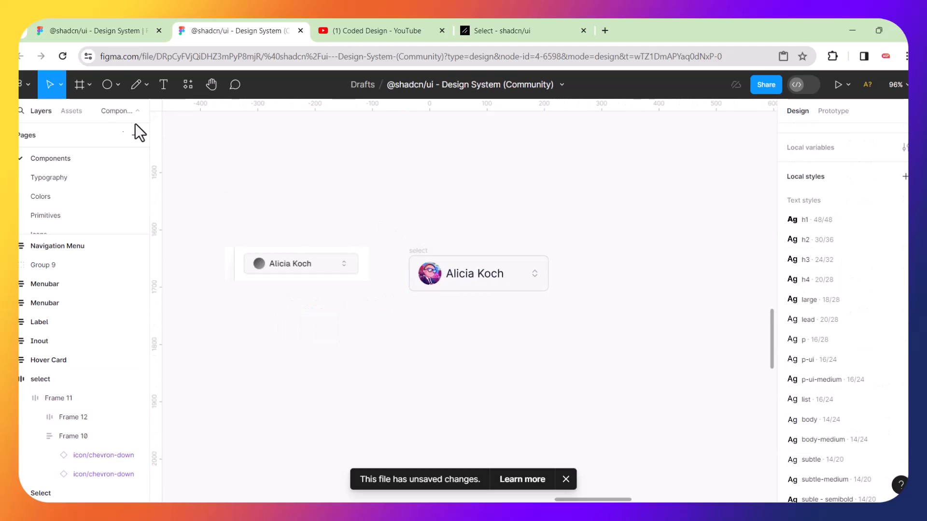
{"action": "left_click", "coordinate": [118, 85]}
Draw a 344×104 rectangle around the rebuilt select component and fill it white (FFFFFF).
{"action": "left_click", "coordinate": [92, 114]}
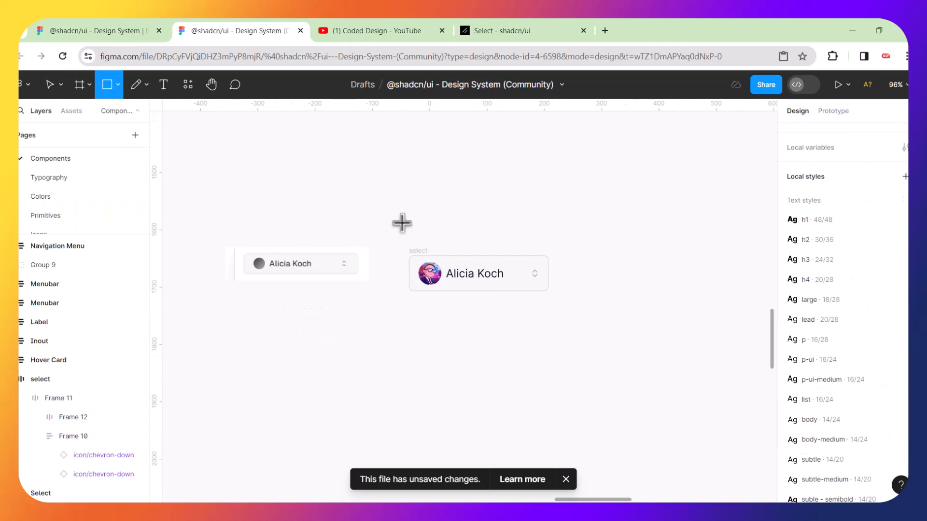
{"action": "left_click_drag", "start_coordinate": [391, 242], "coordinate": [396, 247]}
{"action": "left_click_drag", "start_coordinate": [537, 302], "coordinate": [589, 303]}
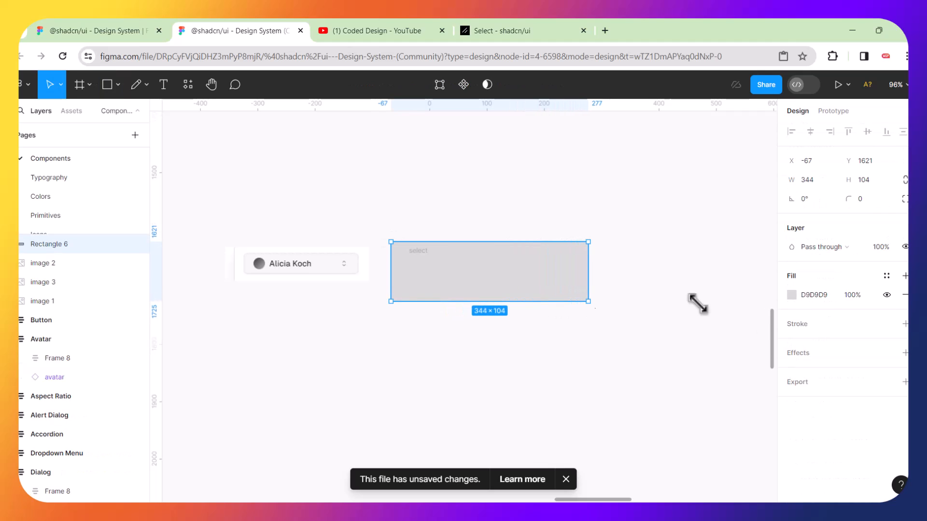
{"action": "left_click", "coordinate": [792, 295]}
{"action": "left_click_drag", "start_coordinate": [636, 222], "coordinate": [627, 195]}
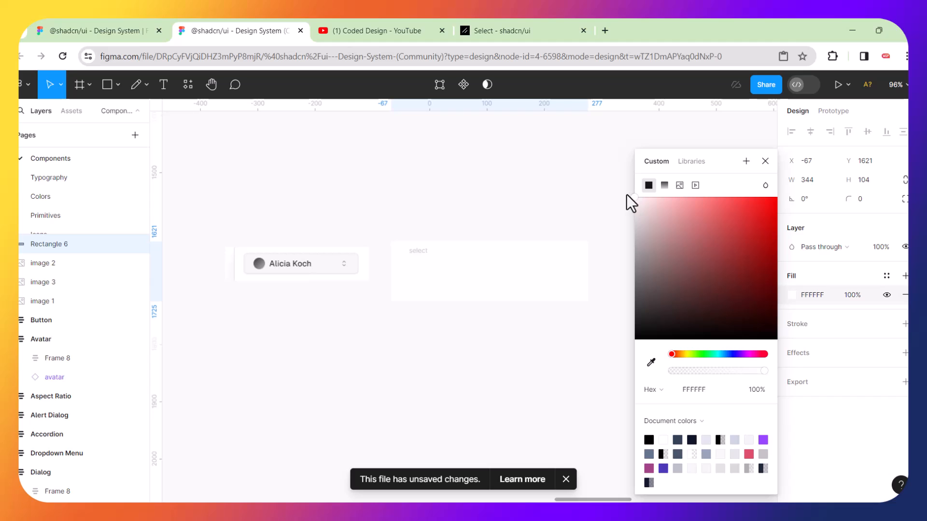
{"action": "left_click", "coordinate": [534, 230]}
Paste the select component into the white backdrop, narrow it to 317, and group both as Group 10.
{"action": "left_click", "coordinate": [526, 276]}
{"action": "key", "text": "ctrl+v"}
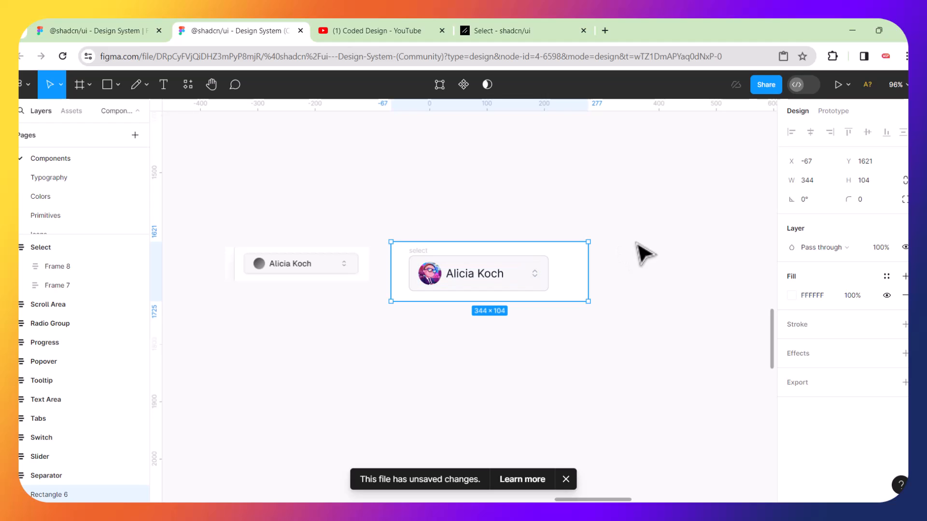
{"action": "left_click_drag", "start_coordinate": [587, 276], "coordinate": [572, 276]}
{"action": "left_click", "coordinate": [600, 266]}
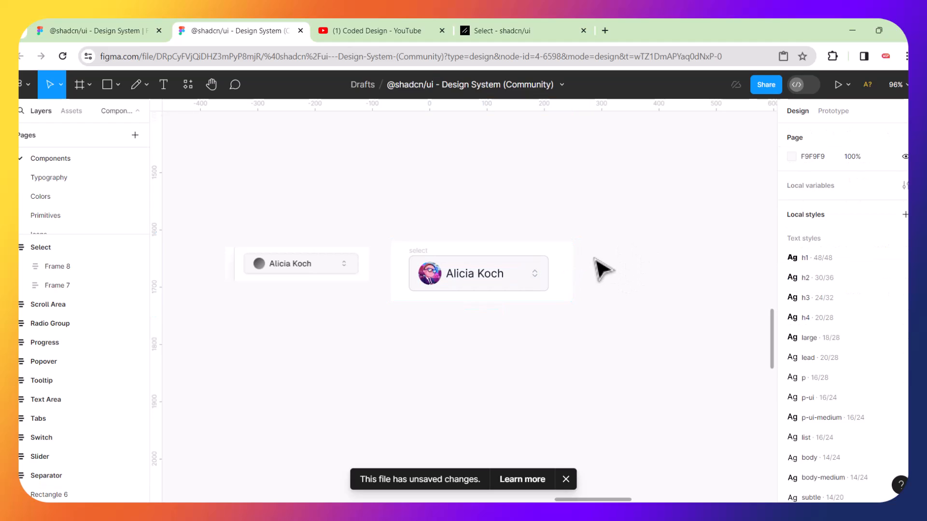
{"action": "left_click", "coordinate": [563, 265]}
{"action": "left_click_drag", "start_coordinate": [618, 201], "coordinate": [405, 357]}
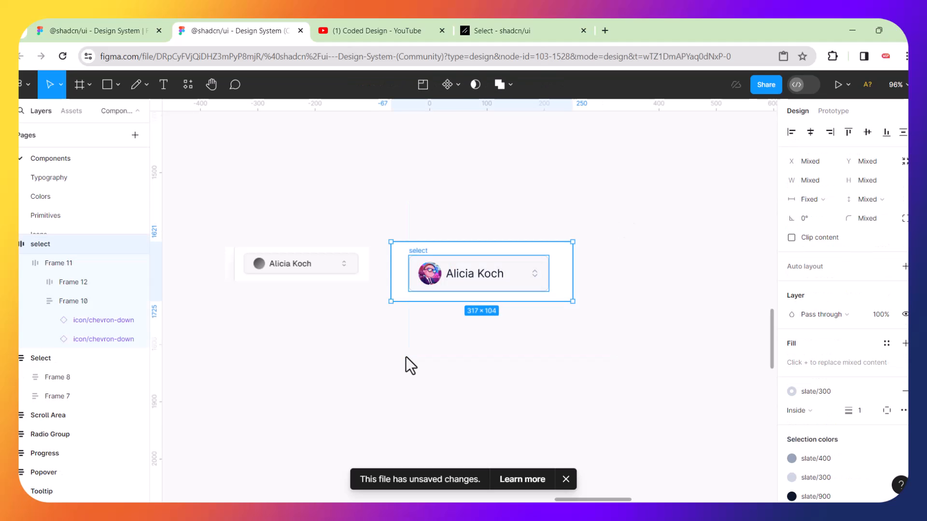
{"action": "key", "text": "ctrl+g"}
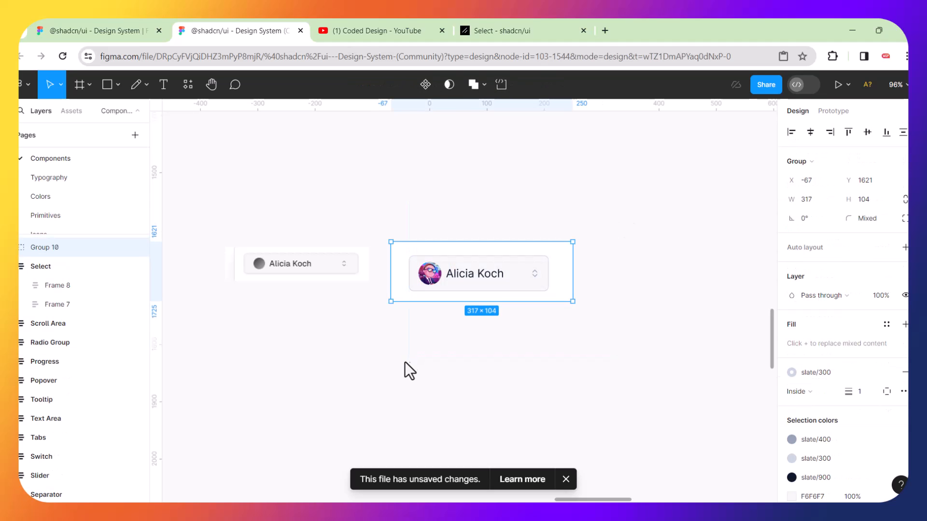
{"action": "scroll", "coordinate": [402, 373], "scroll_direction": "down", "scroll_amount": 5}
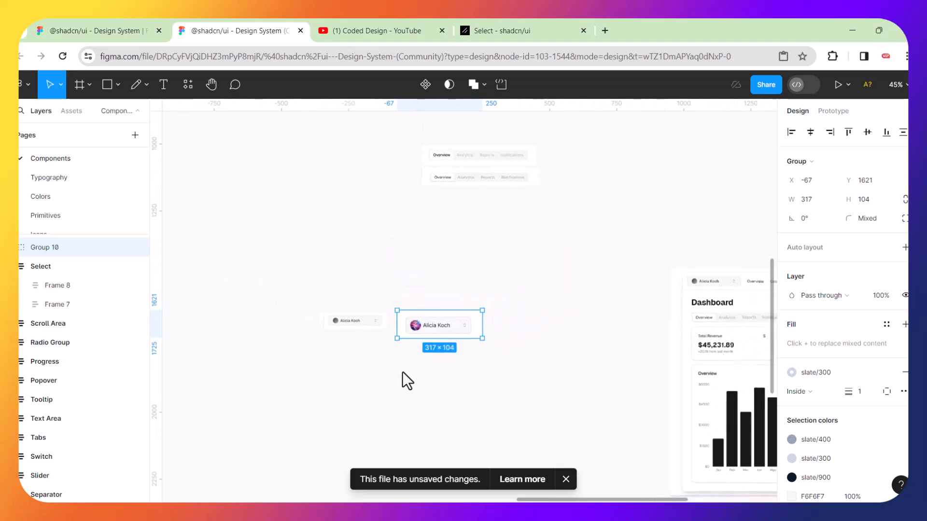
Enlarge the reference select screenshot to 360×85.
{"action": "left_click", "coordinate": [375, 330]}
{"action": "left_click_drag", "start_coordinate": [386, 328], "coordinate": [471, 286]}
{"action": "key", "text": "ctrl+z"}
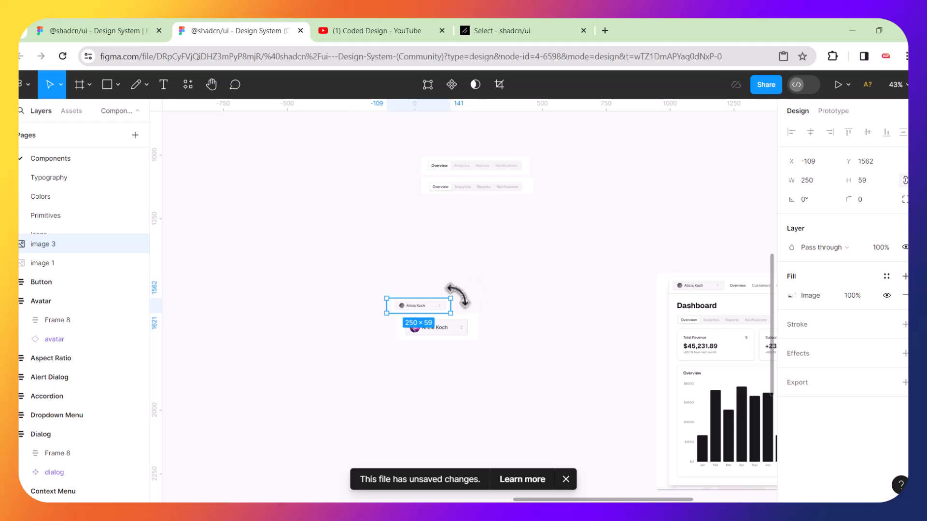
{"action": "left_click_drag", "start_coordinate": [453, 295], "coordinate": [478, 225]}
Place the white-backed rebuild 10 px below the reference and zoom to all four elements.
{"action": "left_click_drag", "start_coordinate": [461, 316], "coordinate": [485, 249]}
{"action": "scroll", "coordinate": [563, 183], "scroll_direction": "up", "scroll_amount": 3}
{"action": "scroll", "coordinate": [563, 182], "scroll_direction": "right", "scroll_amount": 1}
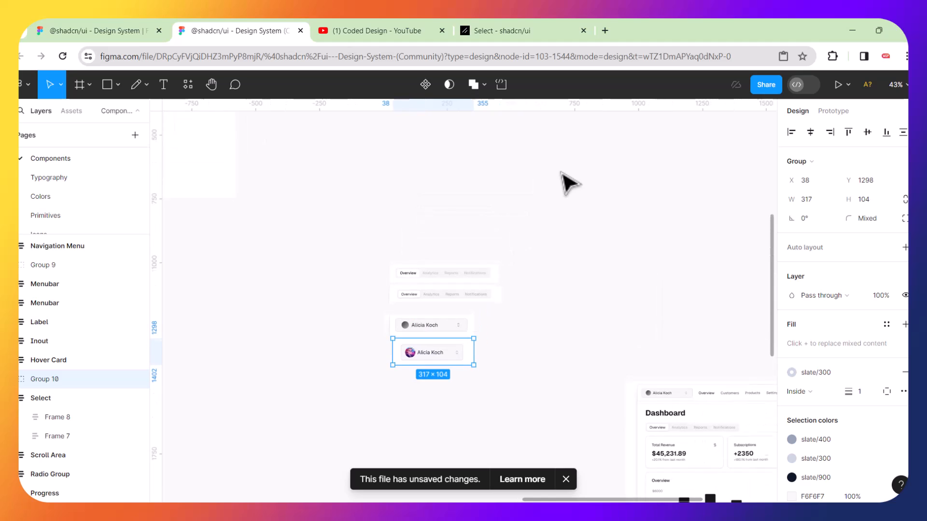
{"action": "left_click_drag", "start_coordinate": [331, 244], "coordinate": [544, 421]}
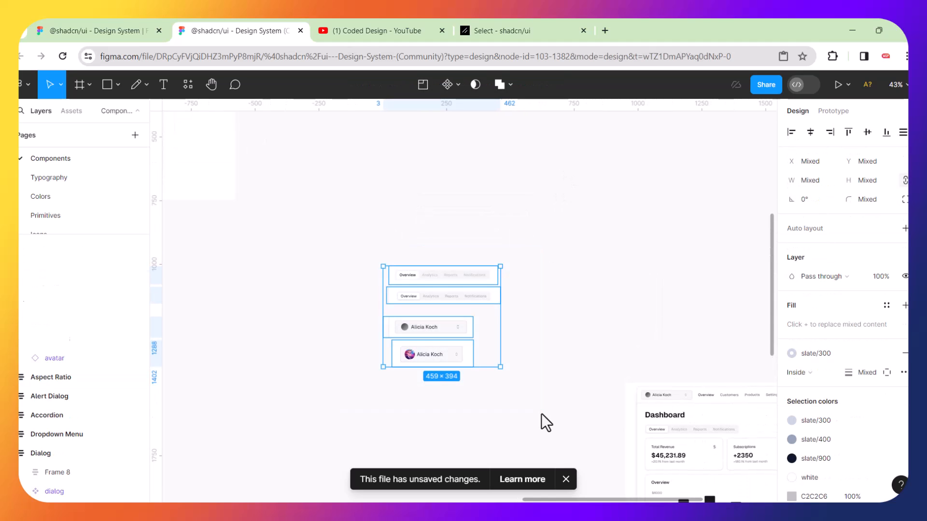
{"action": "key", "text": "shift+2"}
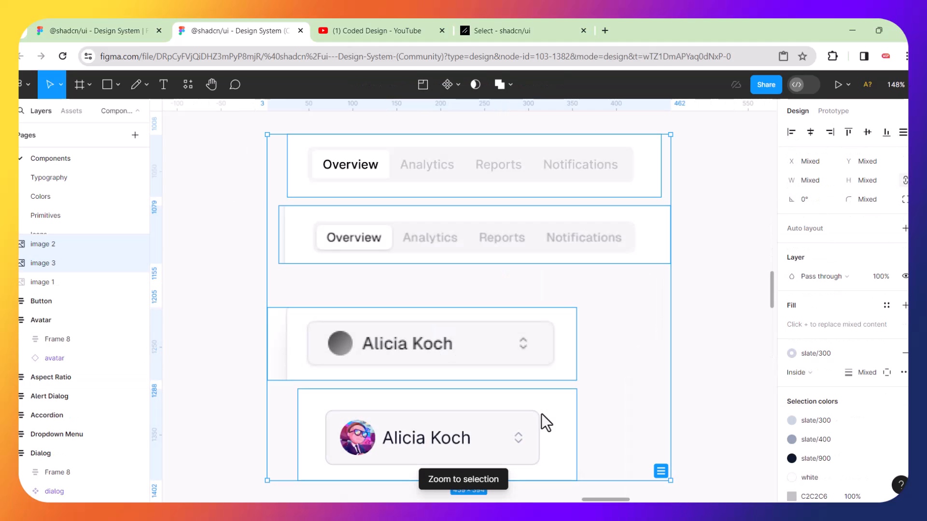
{"action": "left_click", "coordinate": [733, 381]}
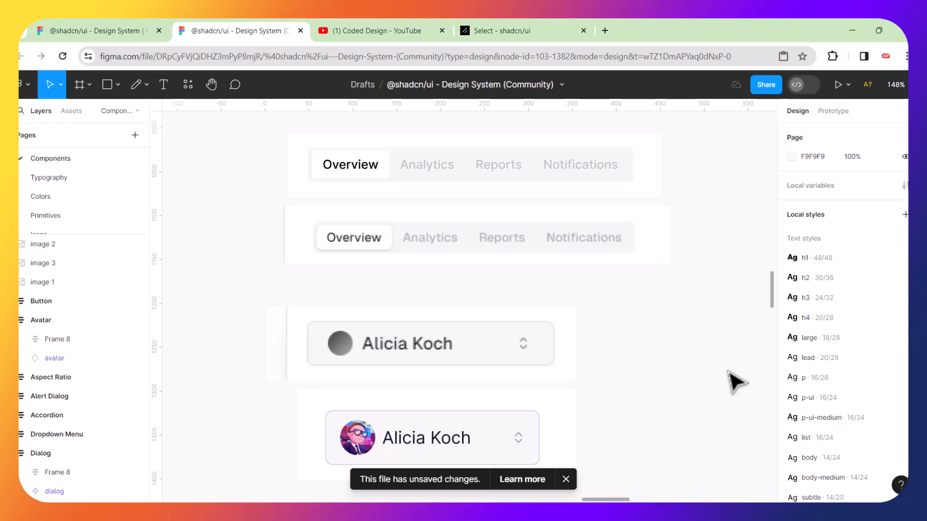
{"action": "scroll", "coordinate": [714, 310], "scroll_direction": "down", "scroll_amount": 5, "text": "ctrl"}
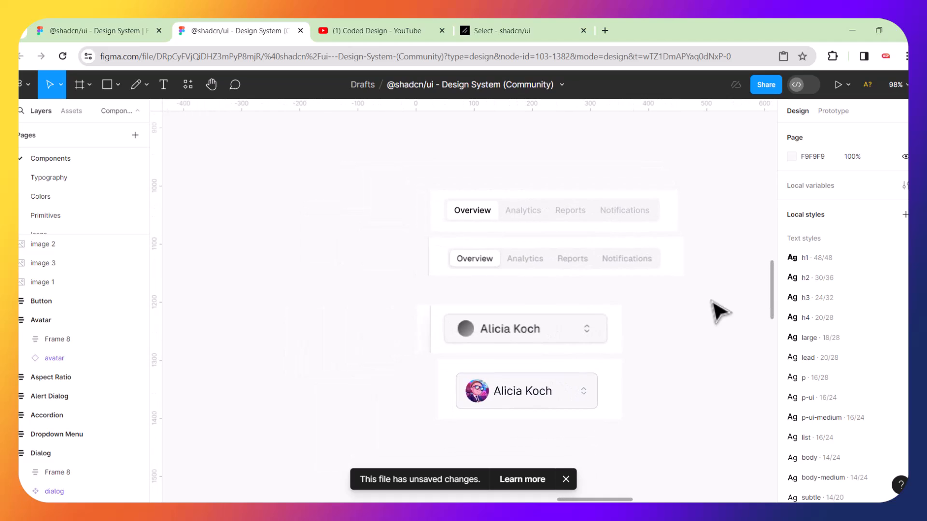
{"action": "scroll", "coordinate": [674, 300], "scroll_direction": "down", "scroll_amount": 5, "text": "ctrl"}
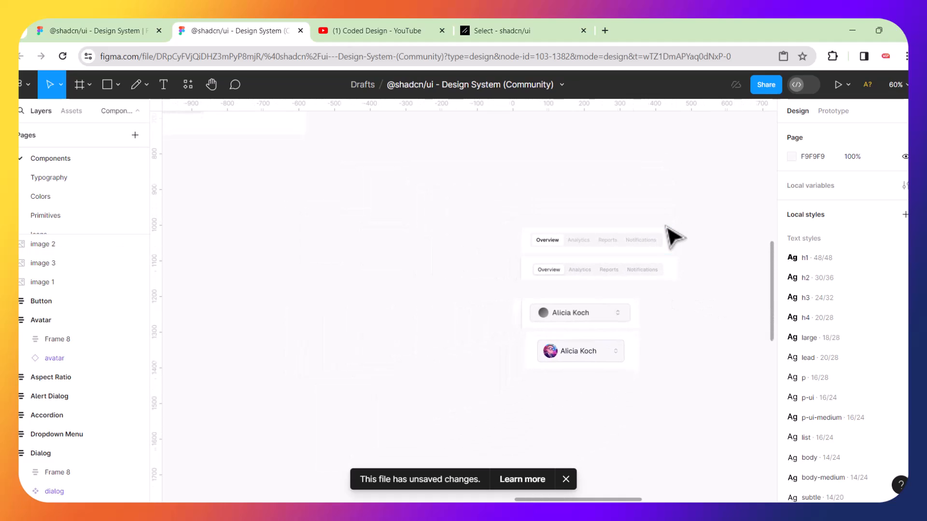
{"action": "scroll", "coordinate": [674, 237], "scroll_direction": "up", "scroll_amount": 2}
{"action": "scroll", "coordinate": [554, 228], "scroll_direction": "up", "scroll_amount": 2}
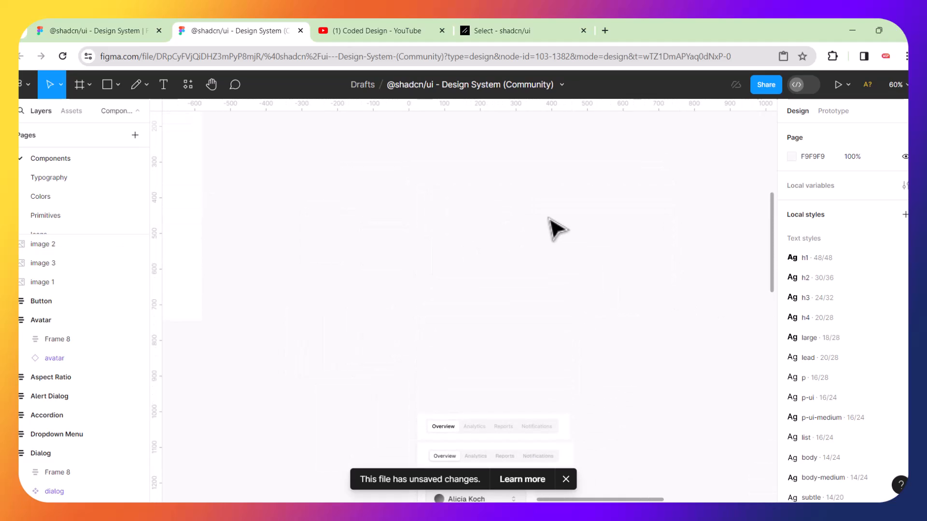
{"action": "scroll", "coordinate": [555, 227], "scroll_direction": "down", "scroll_amount": 4}
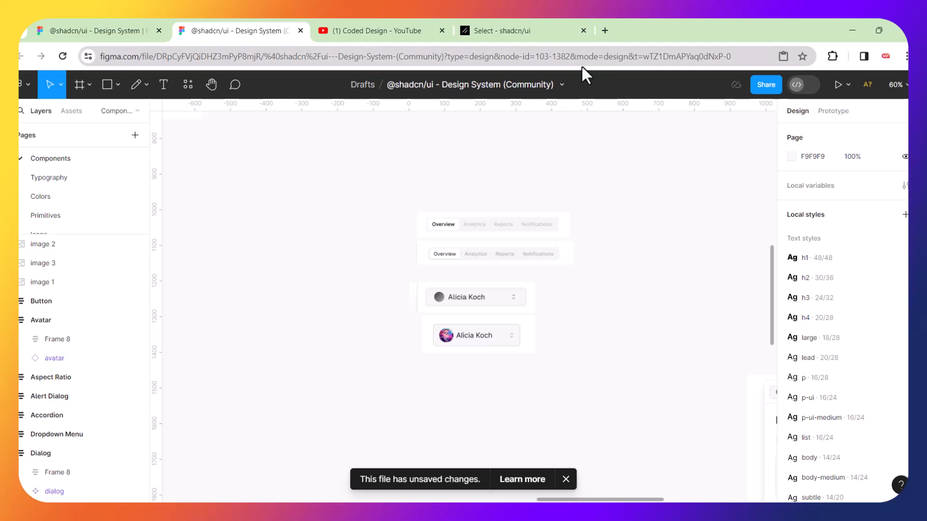
Search Google for the person's full name in a new browser tab.
{"action": "left_click", "coordinate": [606, 31]}
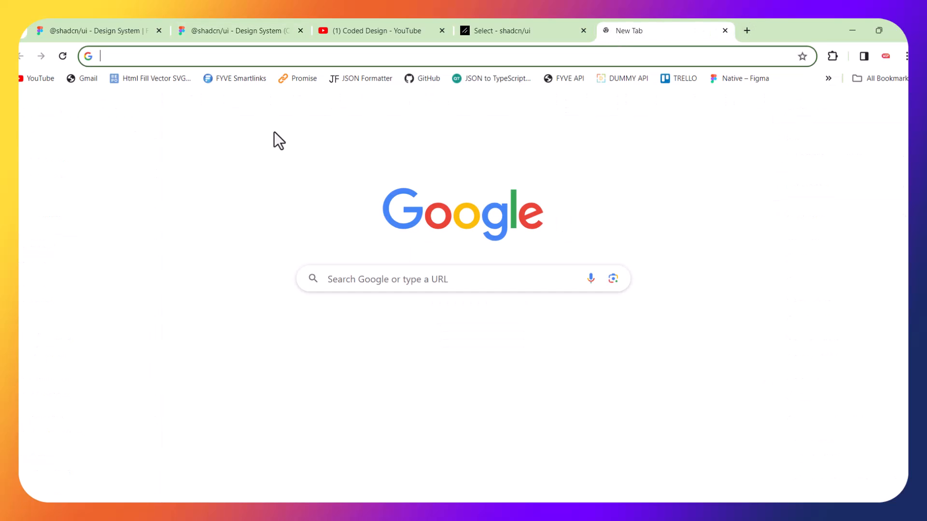
{"action": "left_click", "coordinate": [343, 278]}
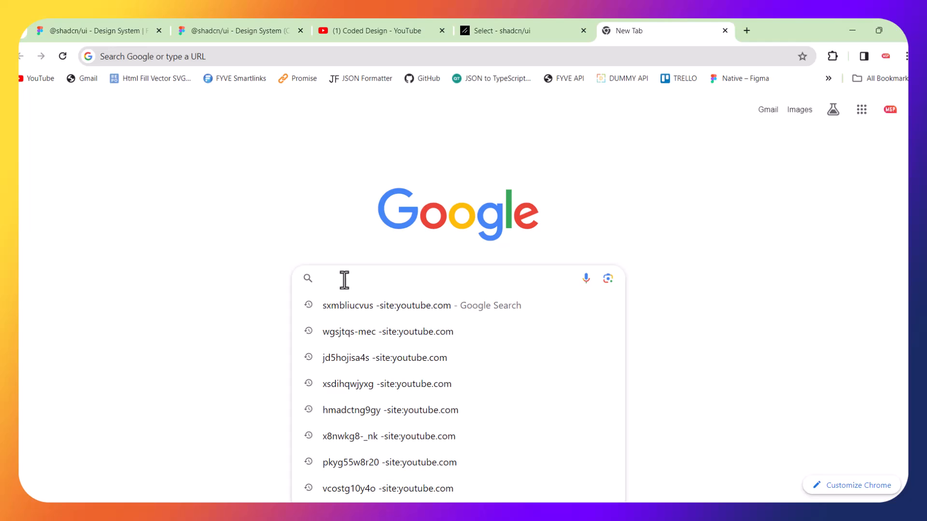
{"action": "type", "text": "trevor noah"}
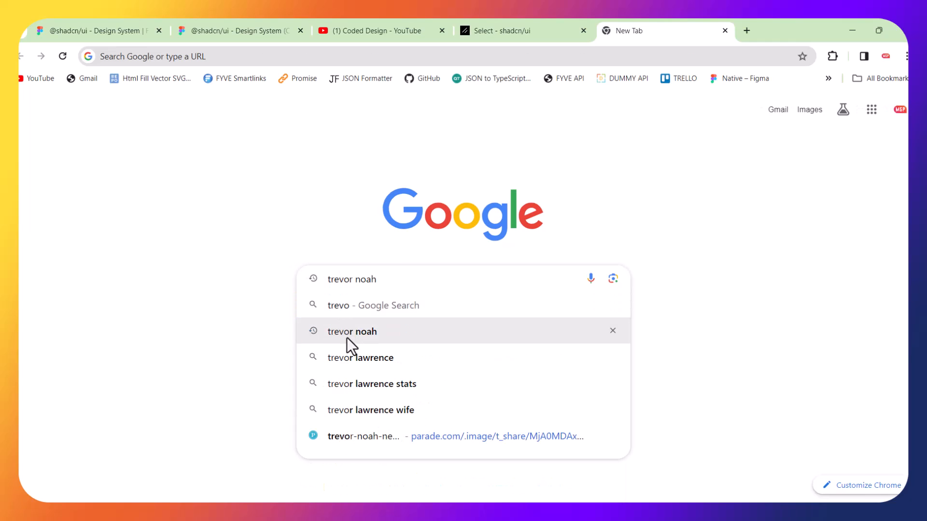
{"action": "left_click", "coordinate": [347, 333]}
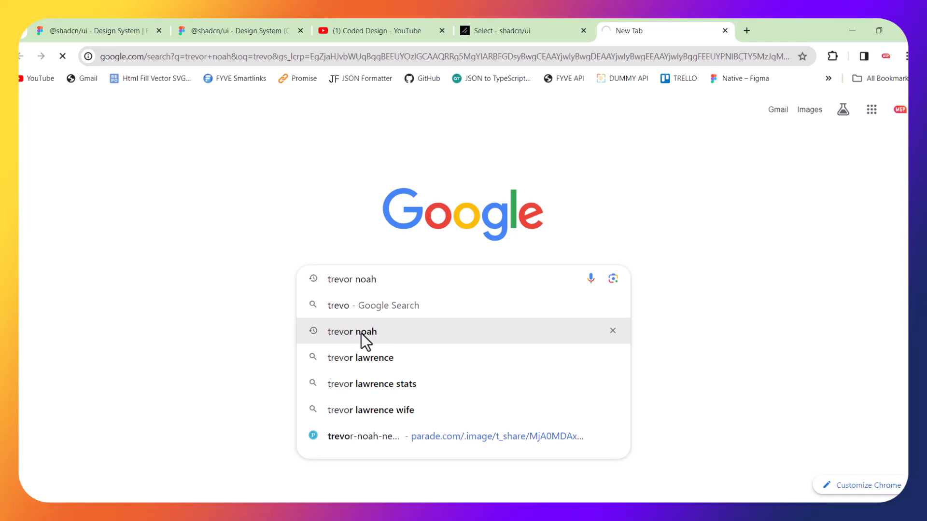
{"action": "left_click", "coordinate": [346, 334]}
{"action": "left_click", "coordinate": [346, 334]}
{"action": "left_click", "coordinate": [346, 334]}
Check the Wi-Fi connection, then copy the main portrait photo from the results.
{"action": "left_click", "coordinate": [835, 515]}
{"action": "left_click", "coordinate": [757, 292]}
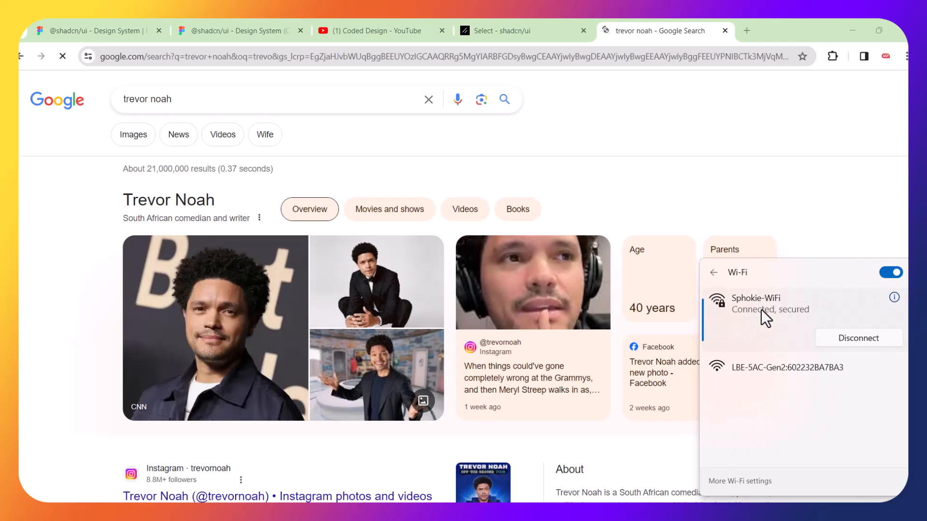
{"action": "left_click", "coordinate": [244, 319]}
{"action": "right_click", "coordinate": [244, 320]}
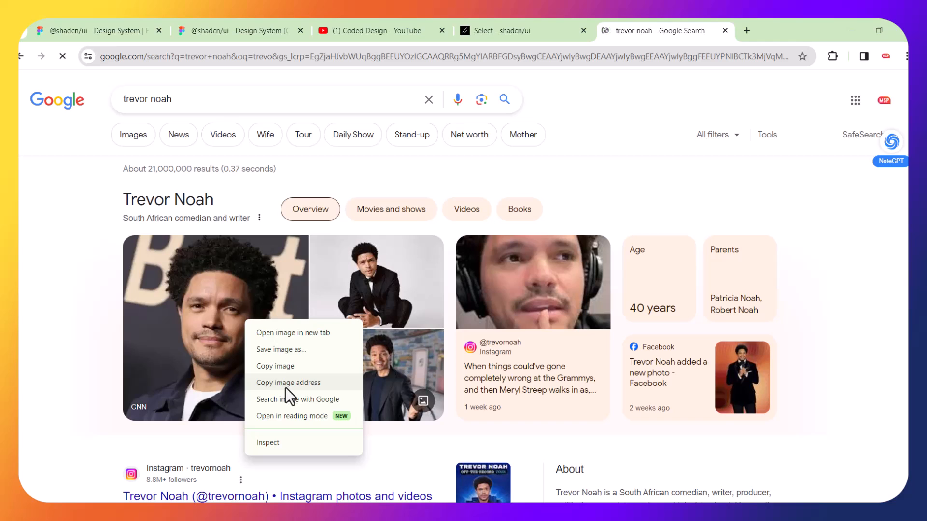
{"action": "left_click", "coordinate": [282, 370]}
Paste the copied portrait photo into Figma and move it up and left of the triggers.
{"action": "left_click", "coordinate": [231, 29]}
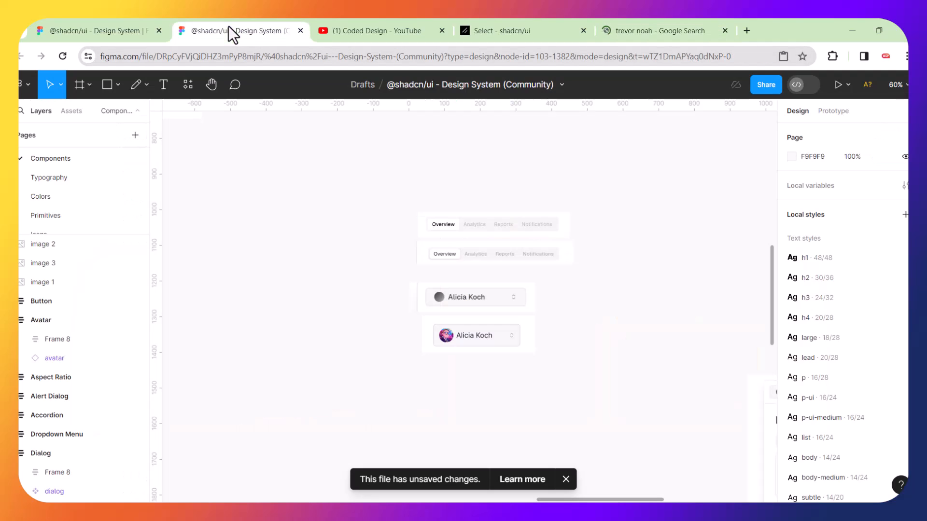
{"action": "key", "text": "ctrl+v"}
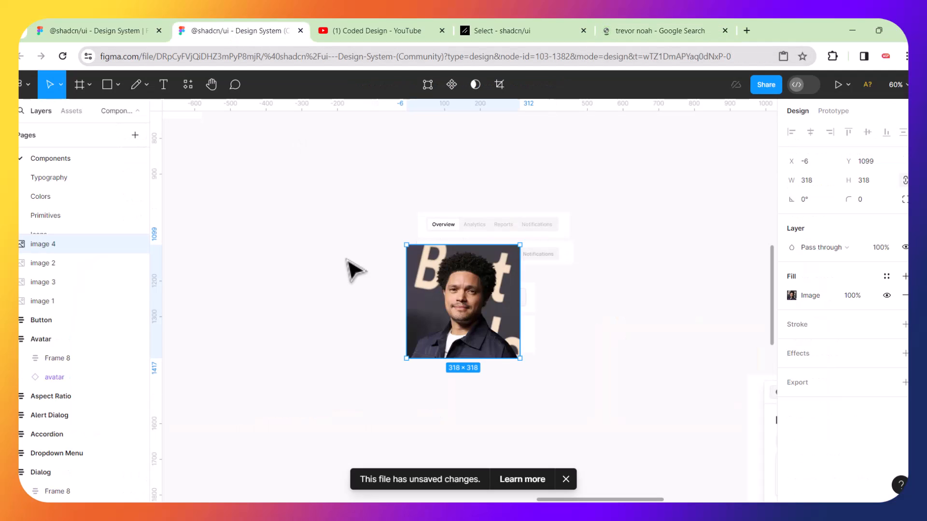
{"action": "left_click_drag", "start_coordinate": [408, 277], "coordinate": [252, 197]}
{"action": "scroll", "coordinate": [303, 231], "scroll_direction": "up", "scroll_amount": 5}
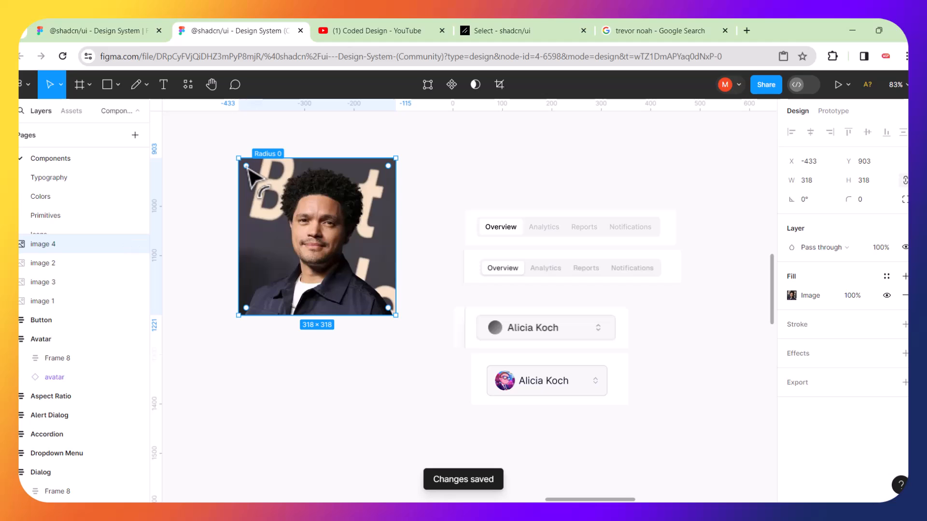
Try a corner radius of 21 and a move on the photo, then undo to keep square corners.
{"action": "left_click_drag", "start_coordinate": [247, 167], "coordinate": [250, 169]}
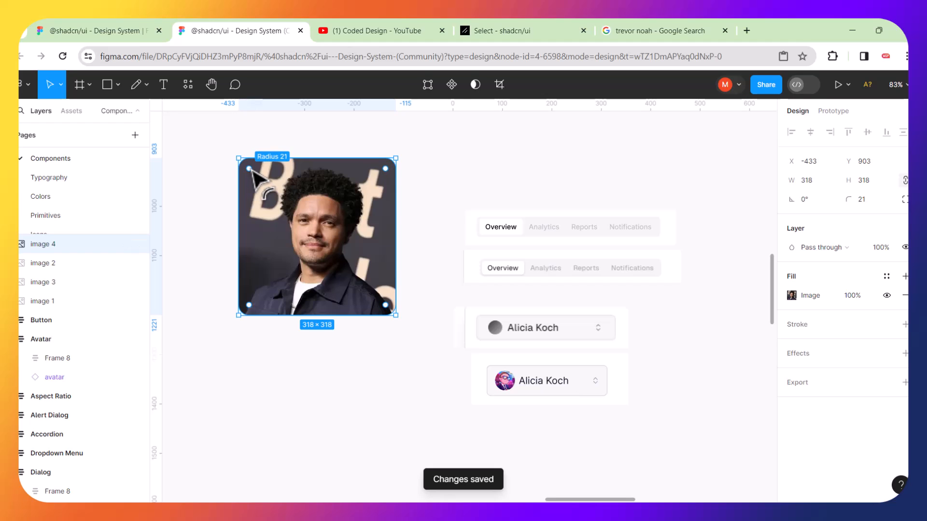
{"action": "left_click", "coordinate": [477, 180]}
{"action": "left_click_drag", "start_coordinate": [392, 169], "coordinate": [401, 197]}
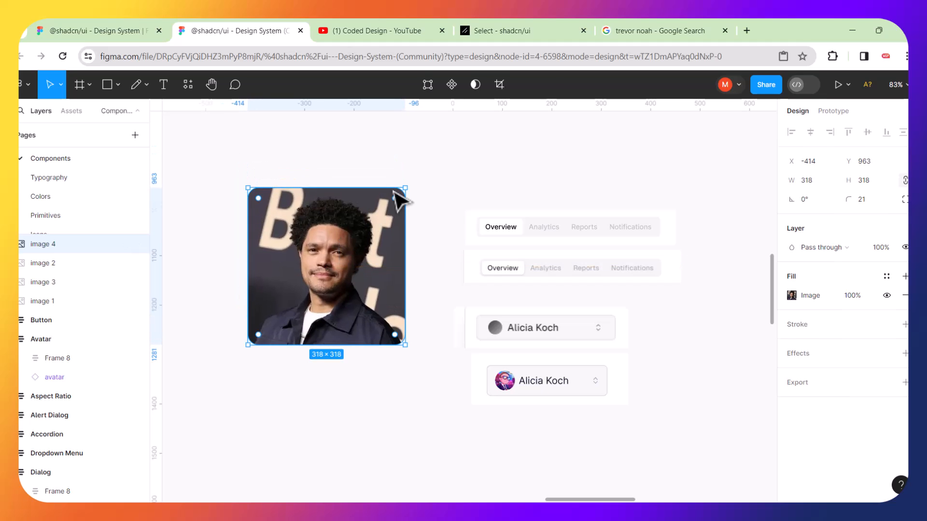
{"action": "key", "text": "ctrl+z"}
{"action": "key", "text": "ctrl+z"}
{"action": "key", "text": "ctrl+z"}
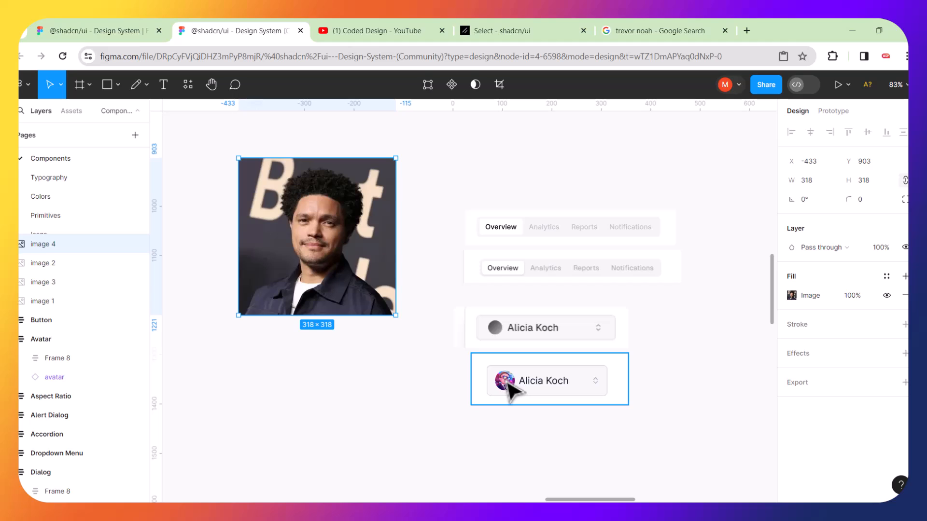
{"action": "left_click", "coordinate": [390, 393]}
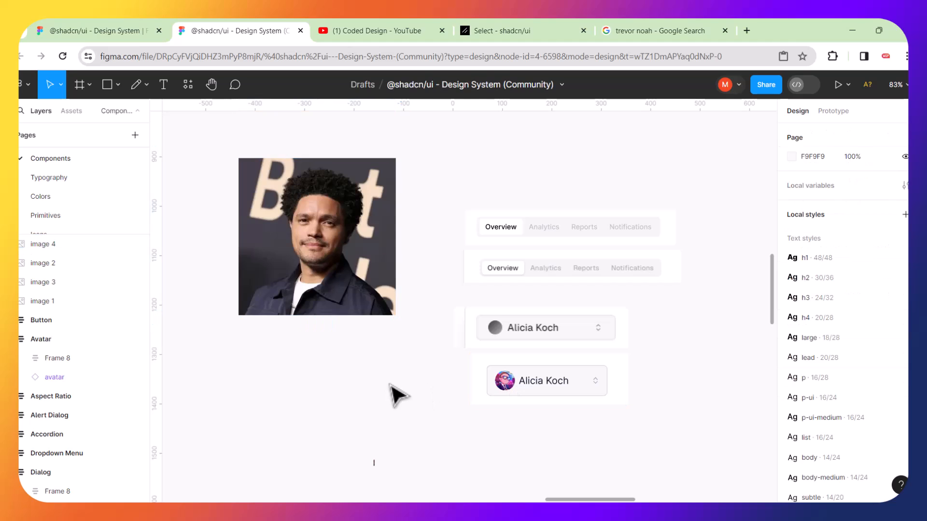
Draw an ellipse over the photo aligned to its top-left corner.
{"action": "left_click", "coordinate": [118, 85]}
{"action": "left_click", "coordinate": [74, 155]}
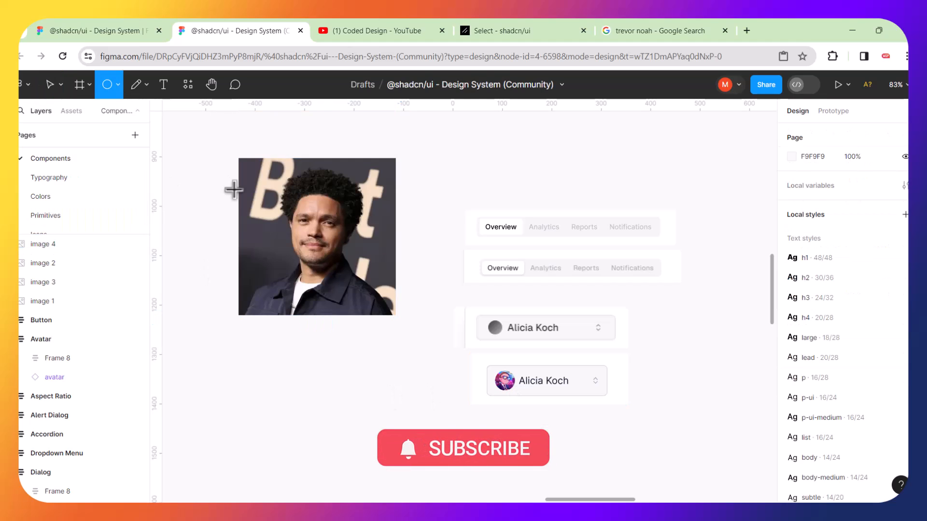
{"action": "mouse_move", "coordinate": [266, 181]}
{"action": "left_mouse_down"}
{"action": "mouse_move", "coordinate": [297, 211]}
{"action": "mouse_move", "coordinate": [413, 261]}
{"action": "left_mouse_up"}
{"action": "left_click_drag", "start_coordinate": [361, 246], "coordinate": [338, 231]}
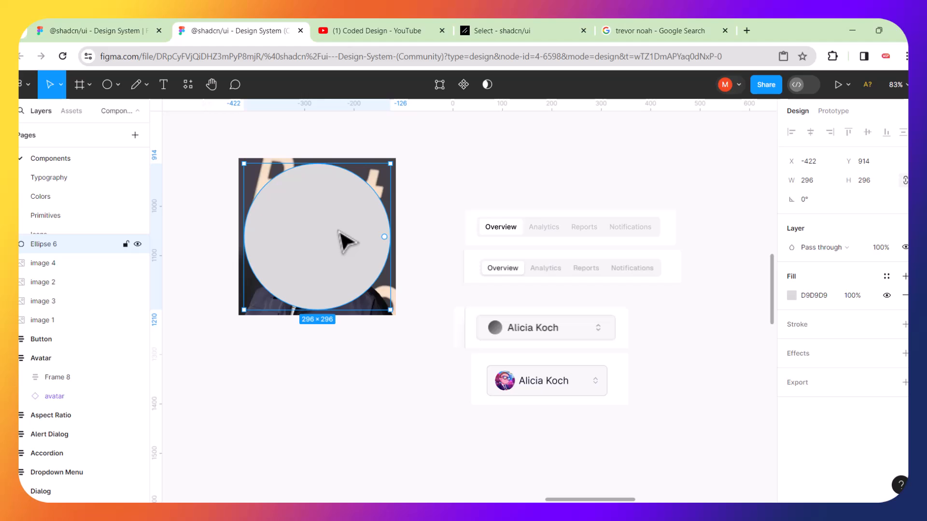
Send the circle behind the photo and use it as a mask for a 296×296 circular avatar.
{"action": "right_click", "coordinate": [338, 231]}
{"action": "mouse_move", "coordinate": [337, 231]}
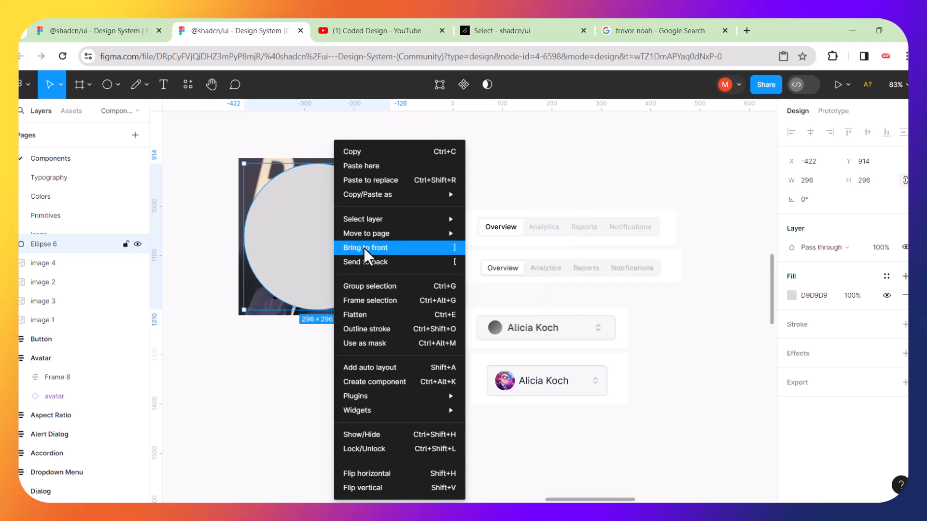
{"action": "left_click", "coordinate": [370, 260]}
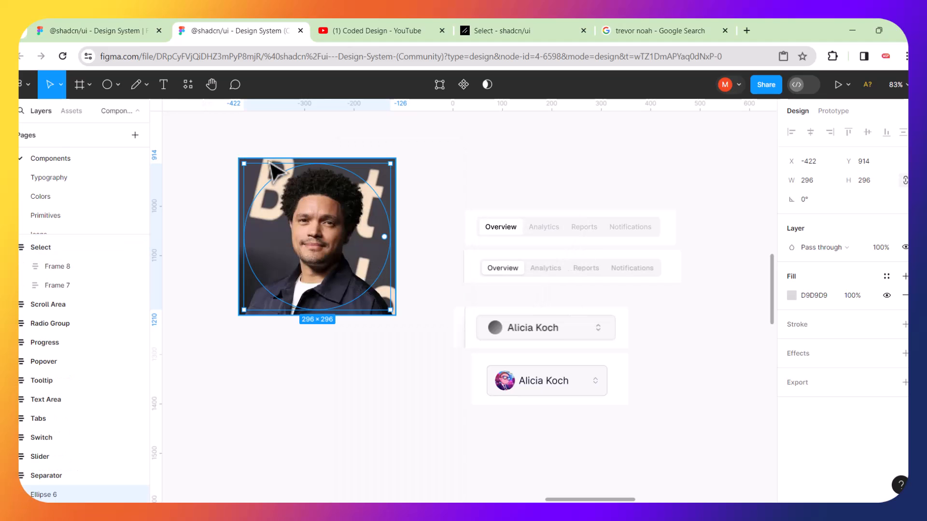
{"action": "left_click", "coordinate": [252, 150]}
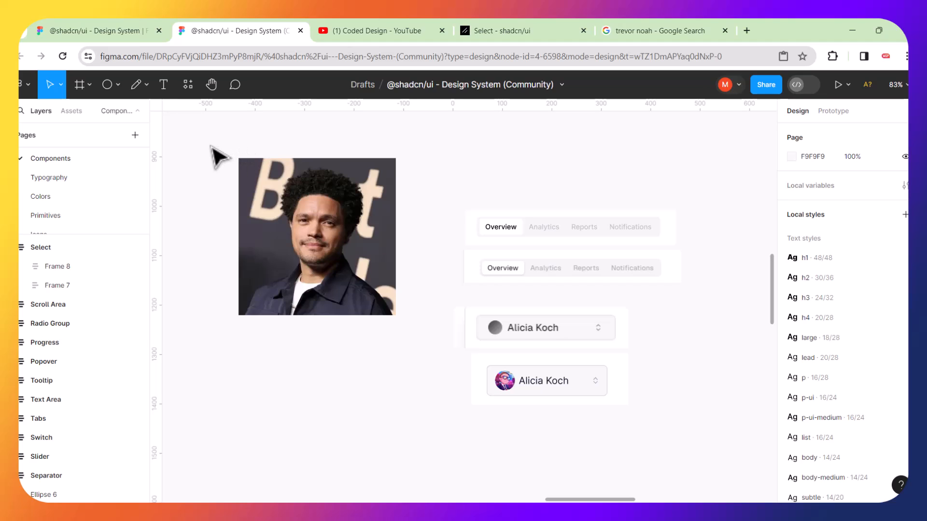
{"action": "left_click_drag", "start_coordinate": [211, 146], "coordinate": [418, 348]}
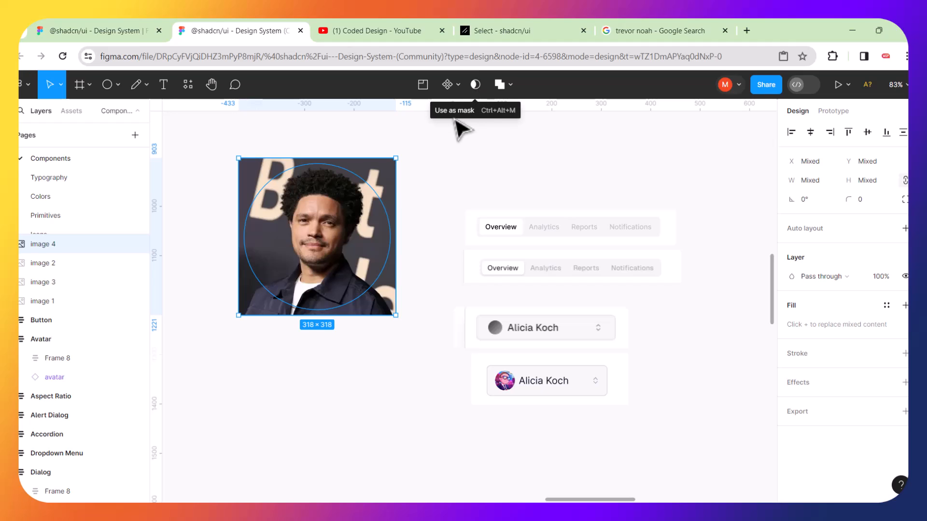
{"action": "left_click", "coordinate": [474, 84]}
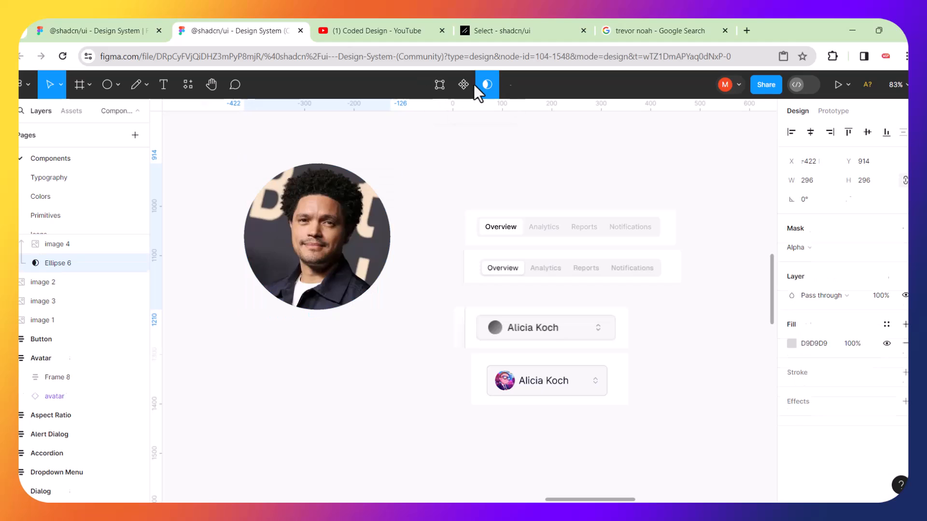